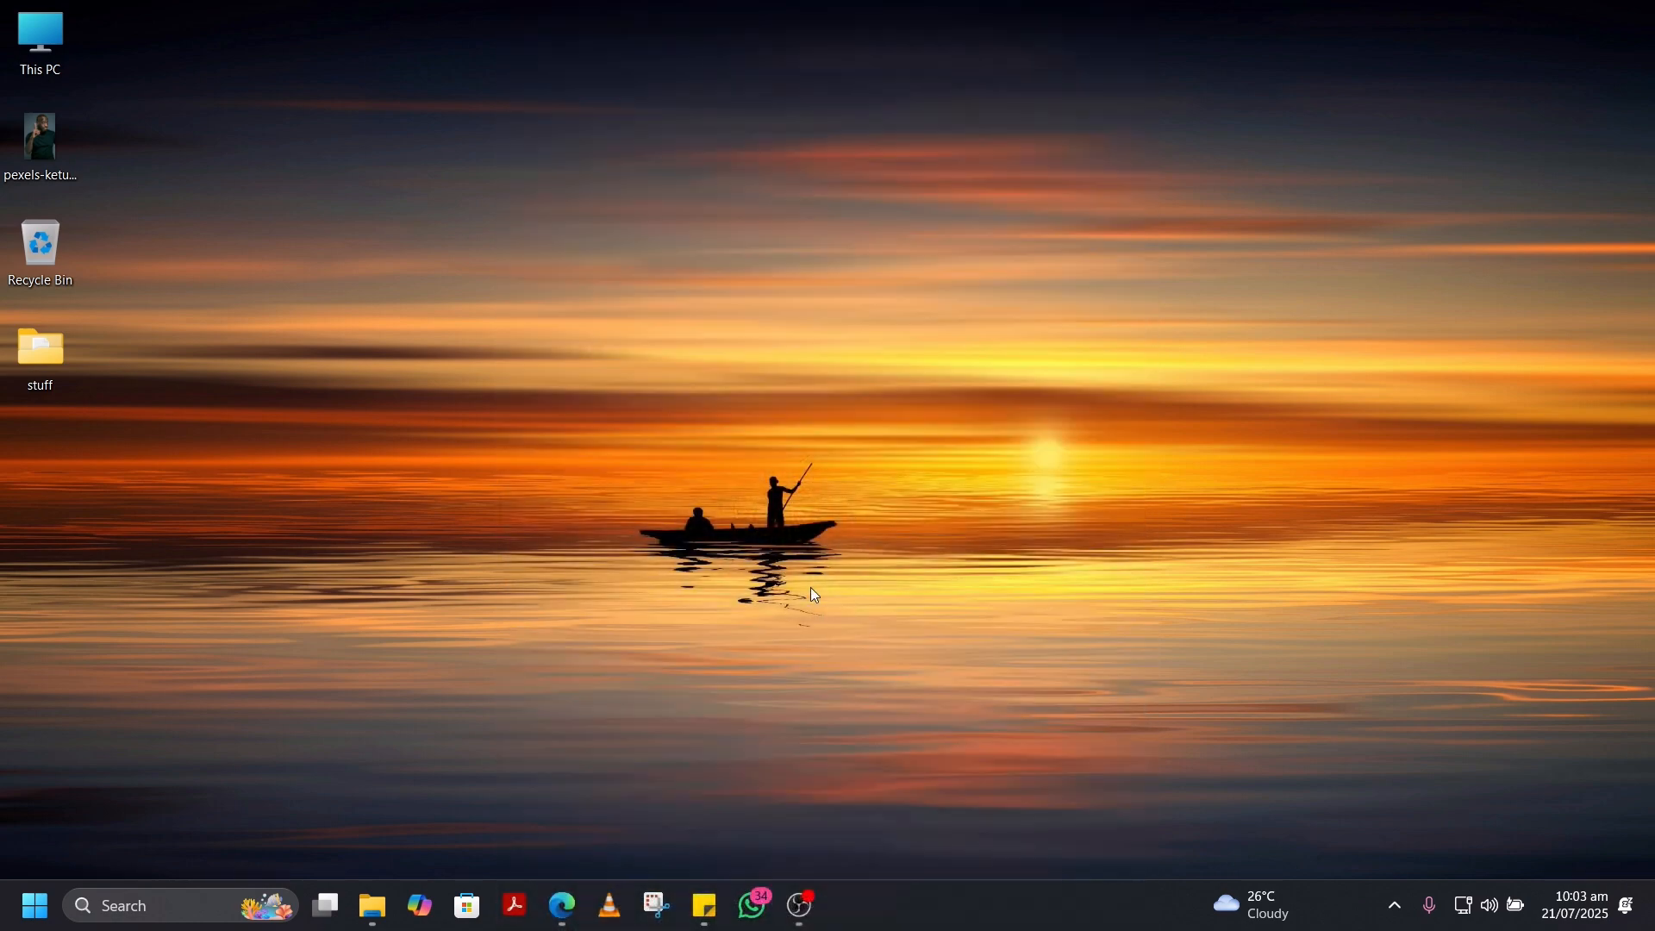
# Step: Open Word and create a new blank document
pyautogui.click(197, 921)
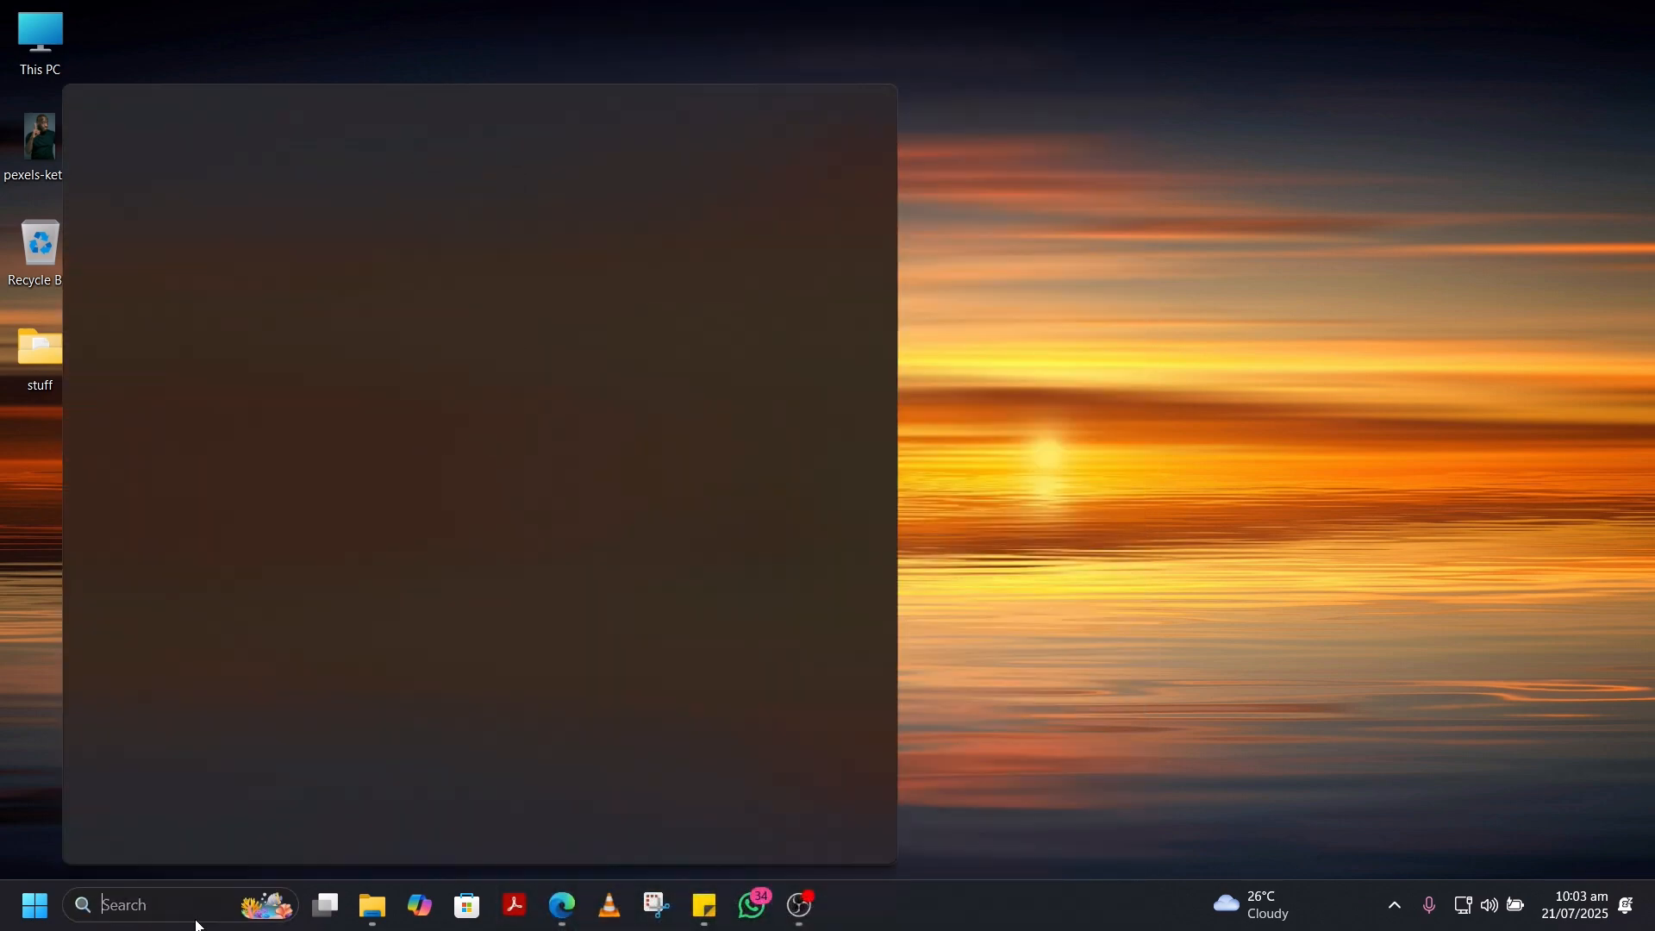
pyautogui.write('WORD')
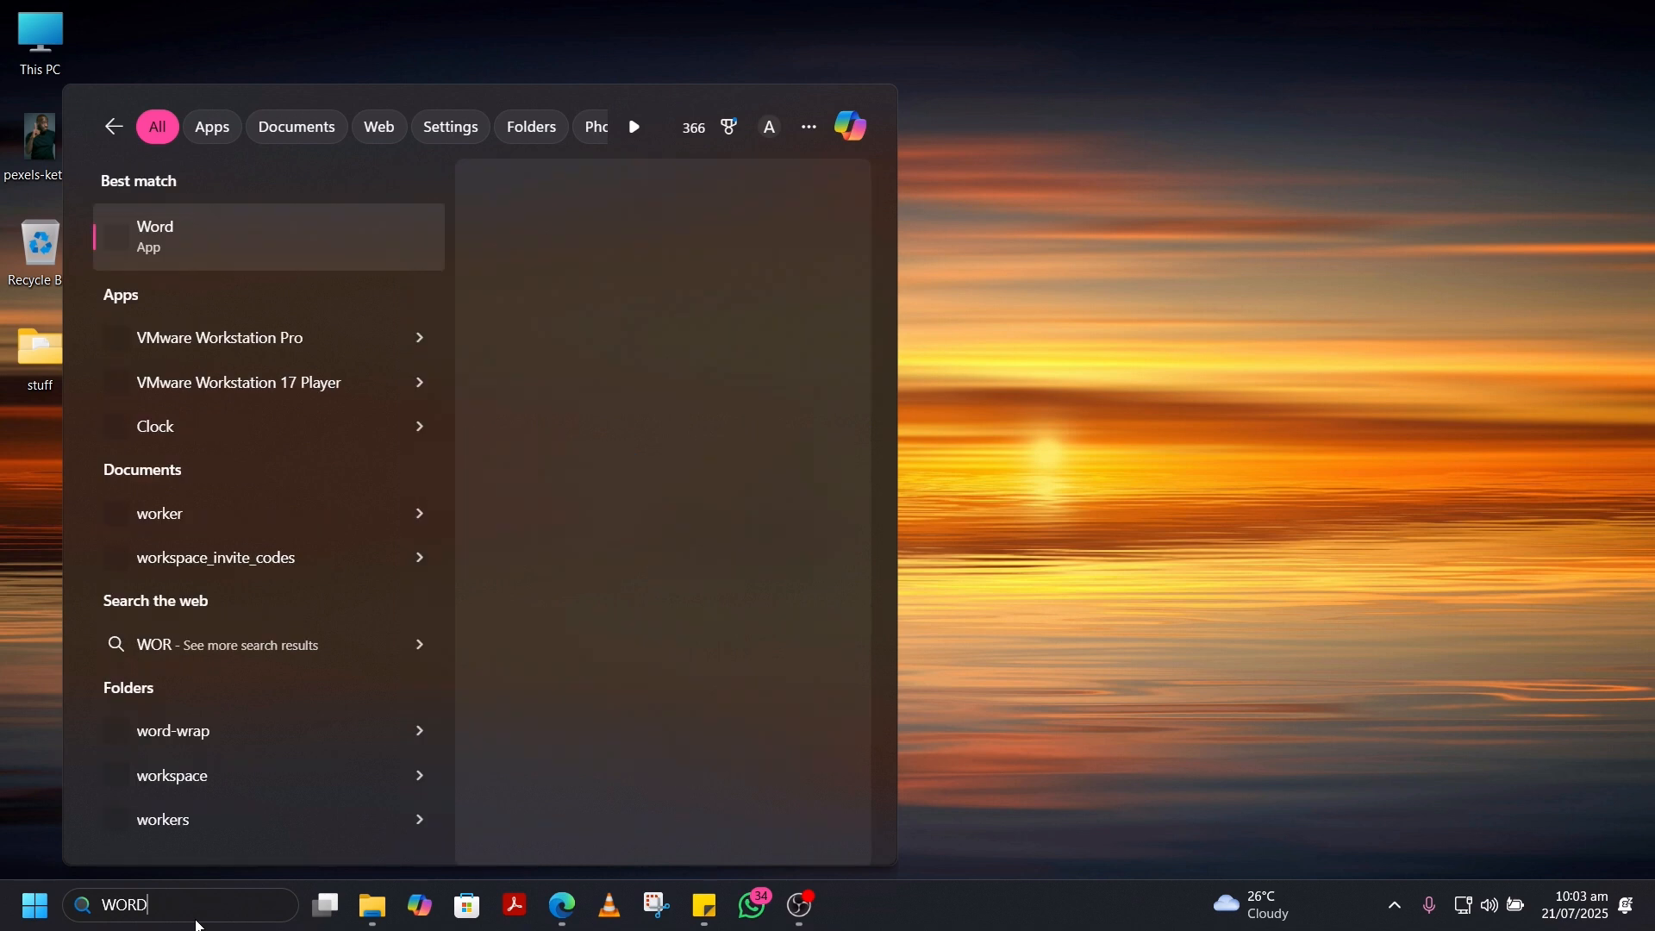
pyautogui.click(299, 240)
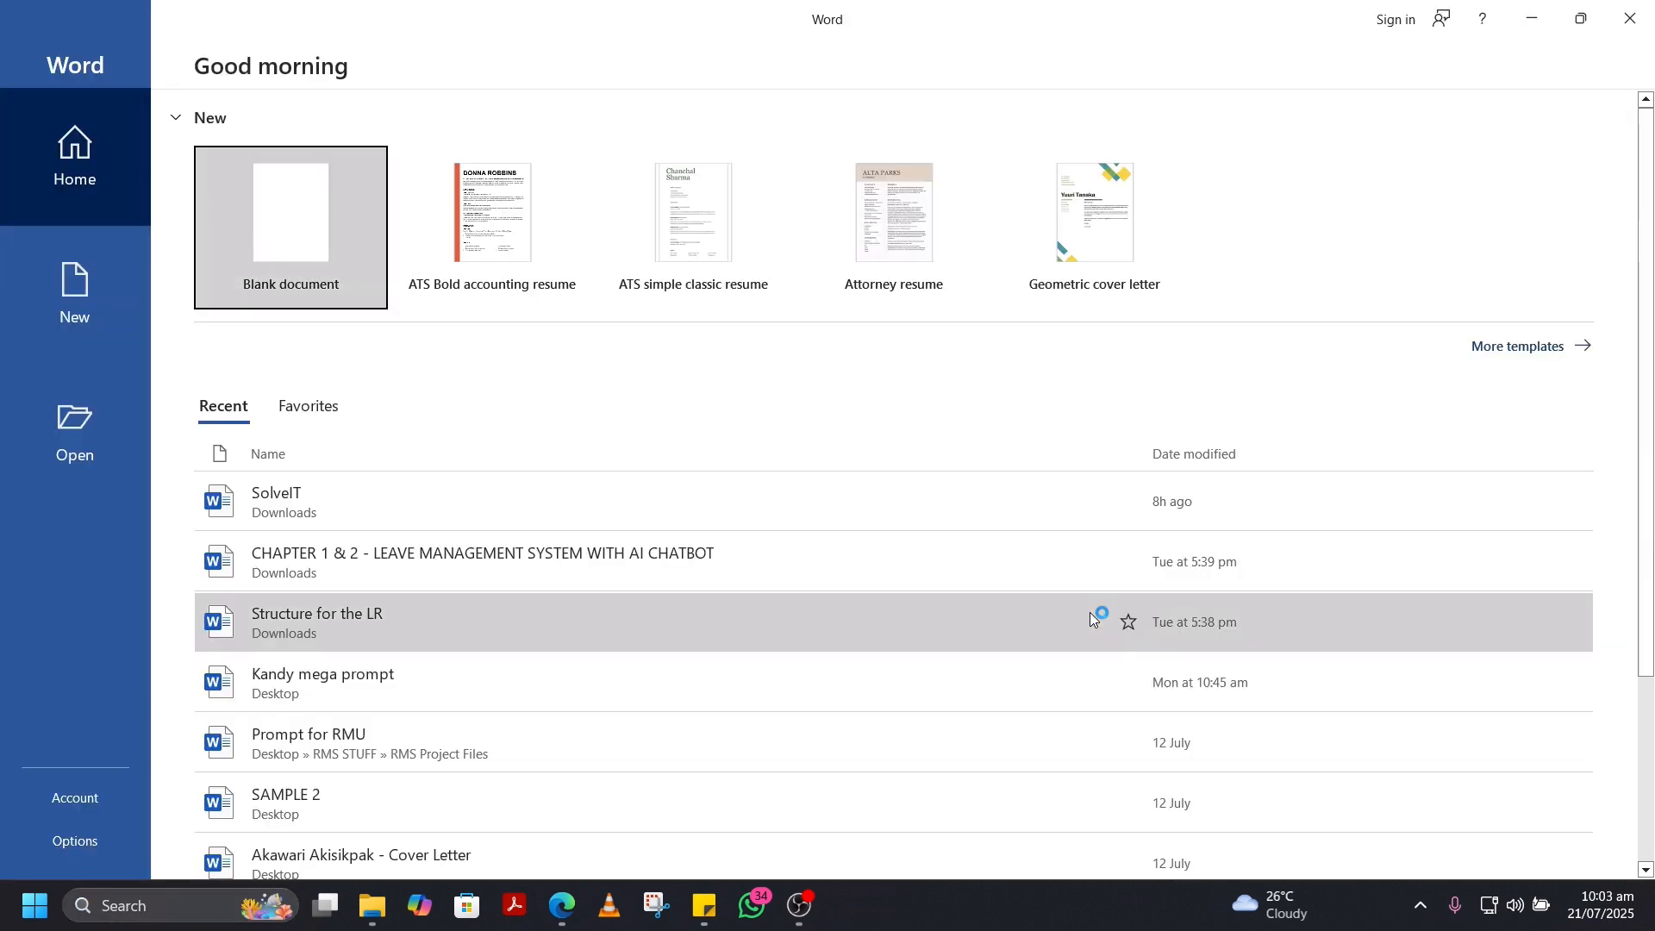
pyautogui.click(276, 231)
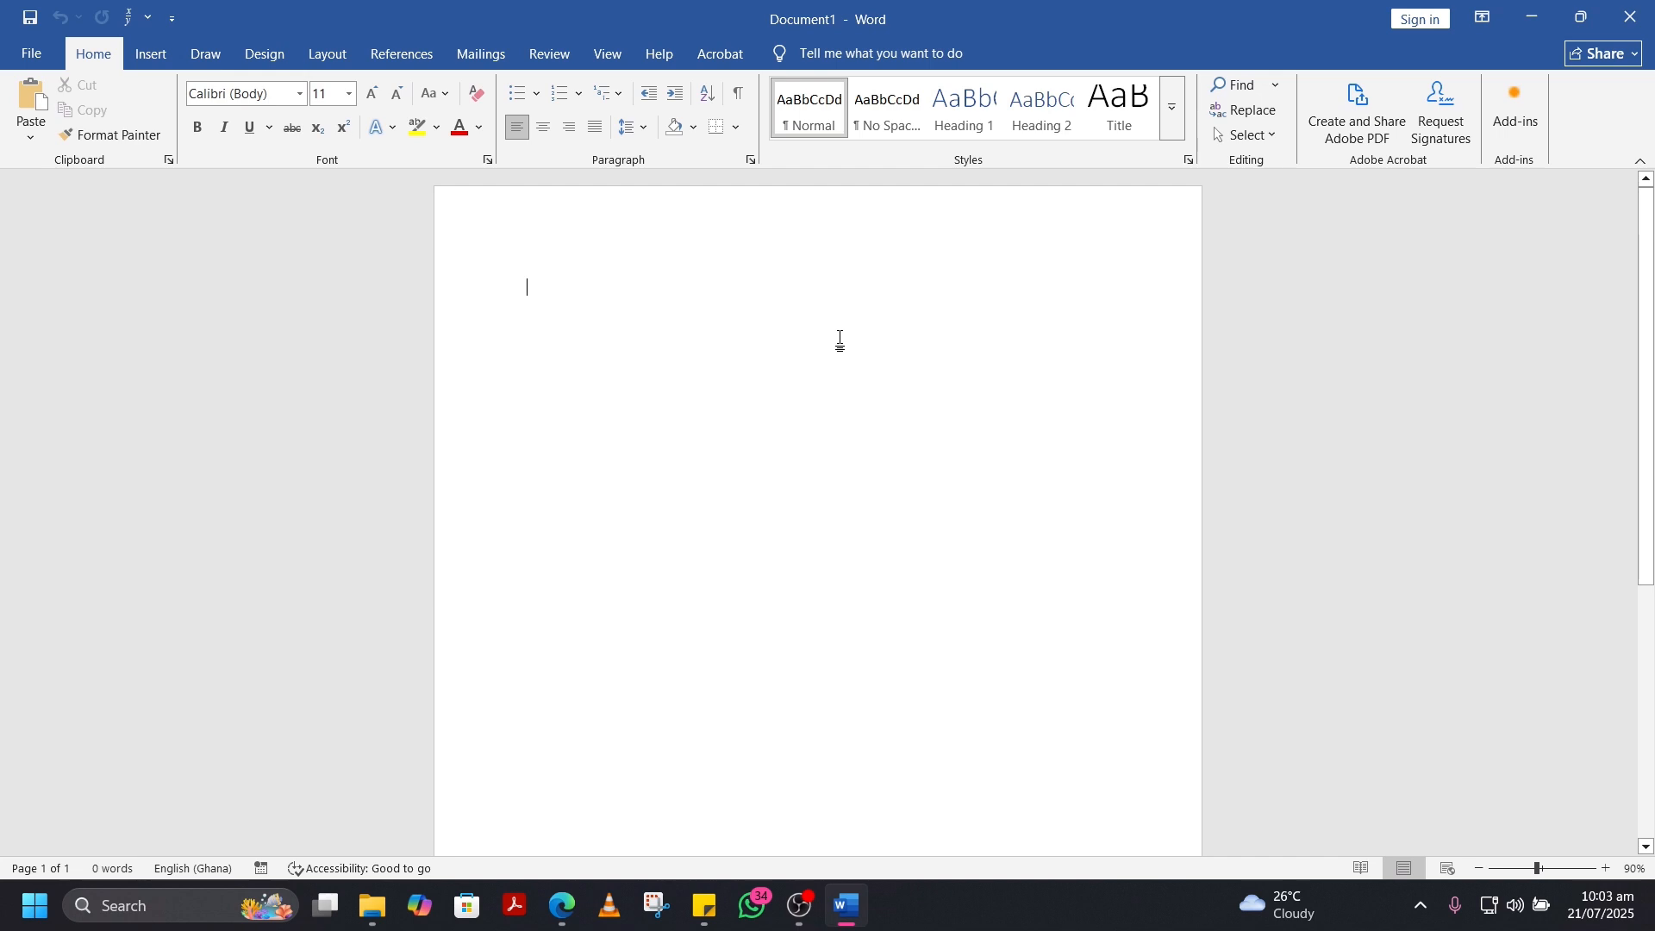
pyautogui.scroll(-3, 840, 340)
pyautogui.scroll(3, 841, 340)
# Step: Check the document's paper size, width and height in the page setup, leaving the settings as they are
pyautogui.click(328, 56)
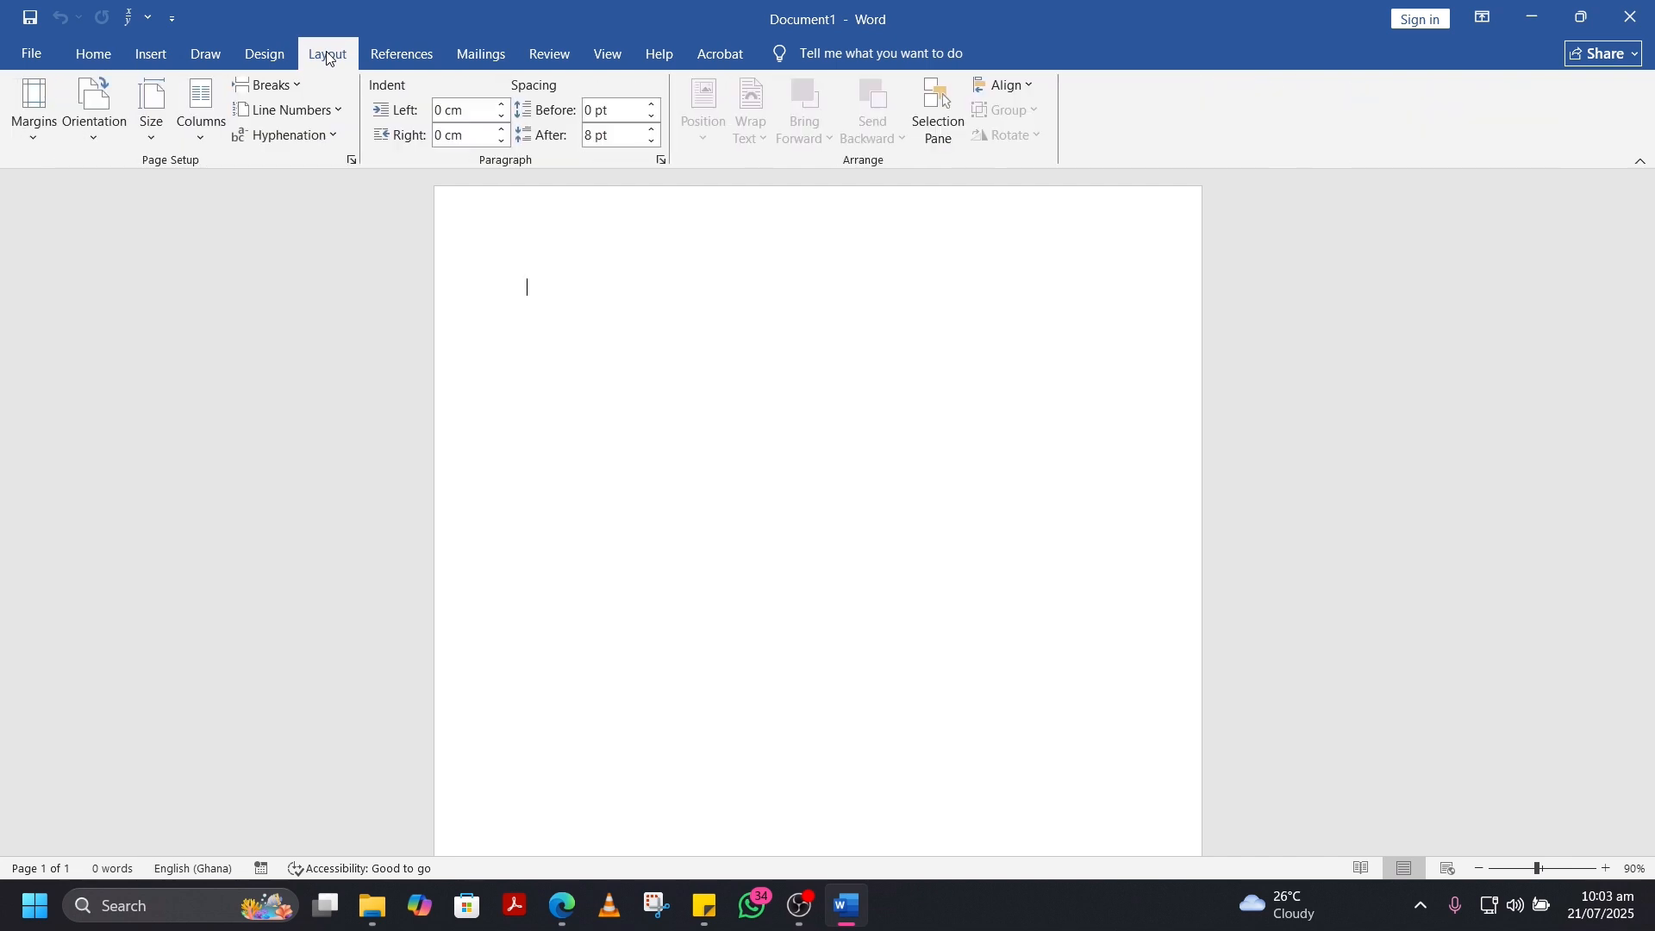
pyautogui.click(166, 142)
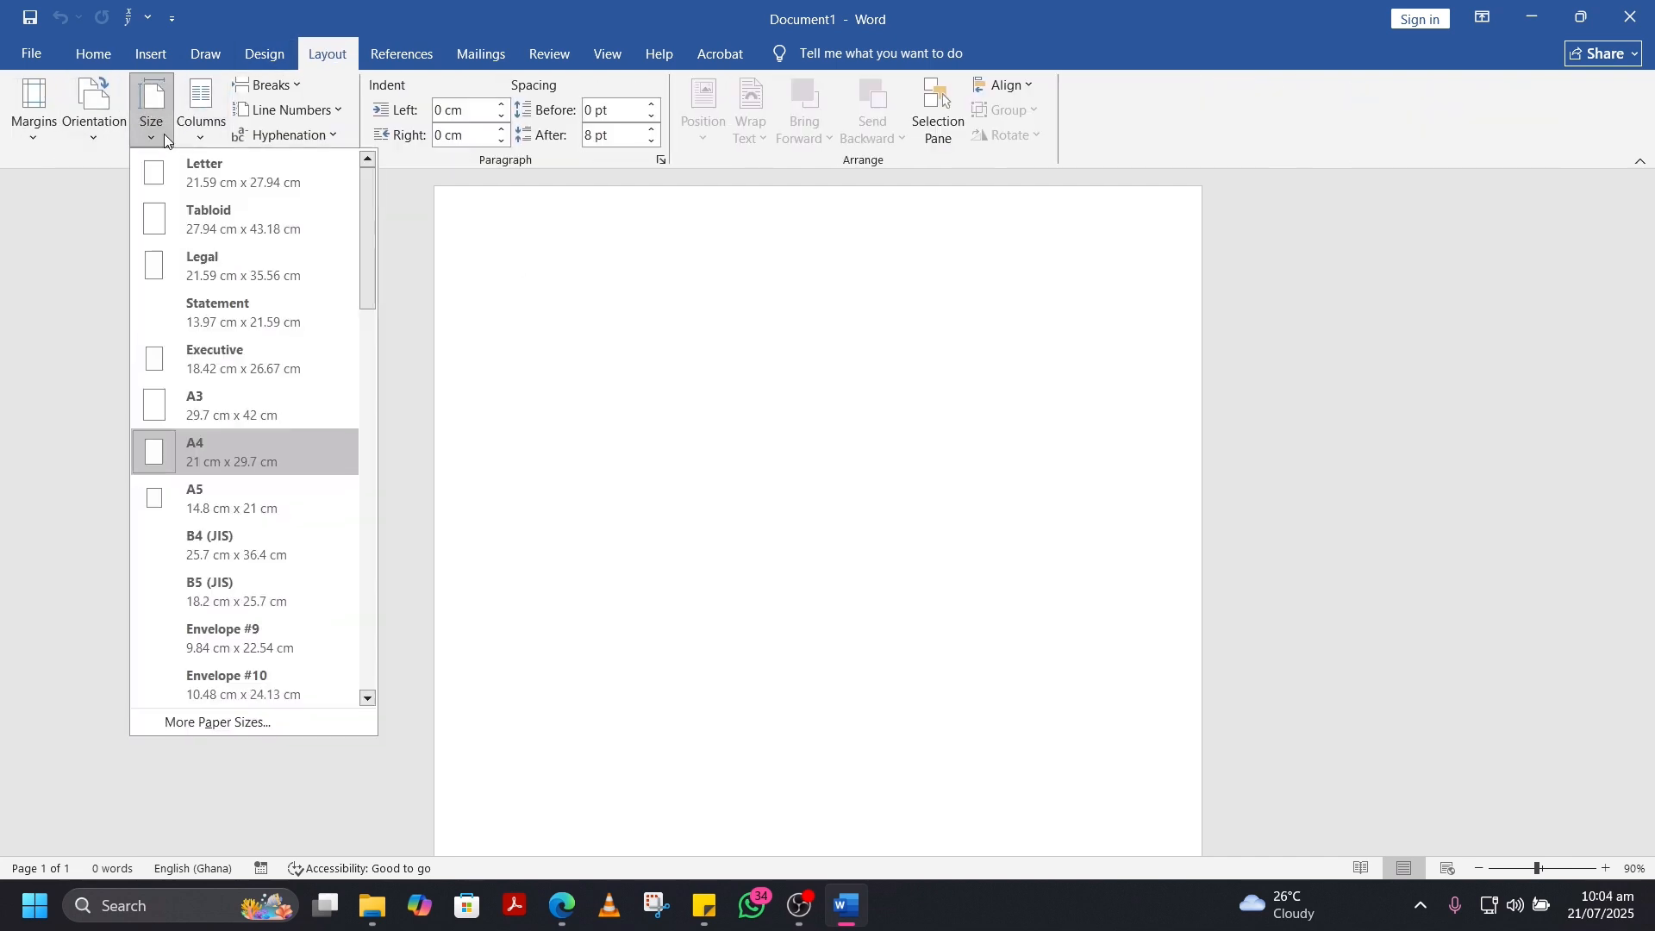
pyautogui.click(276, 722)
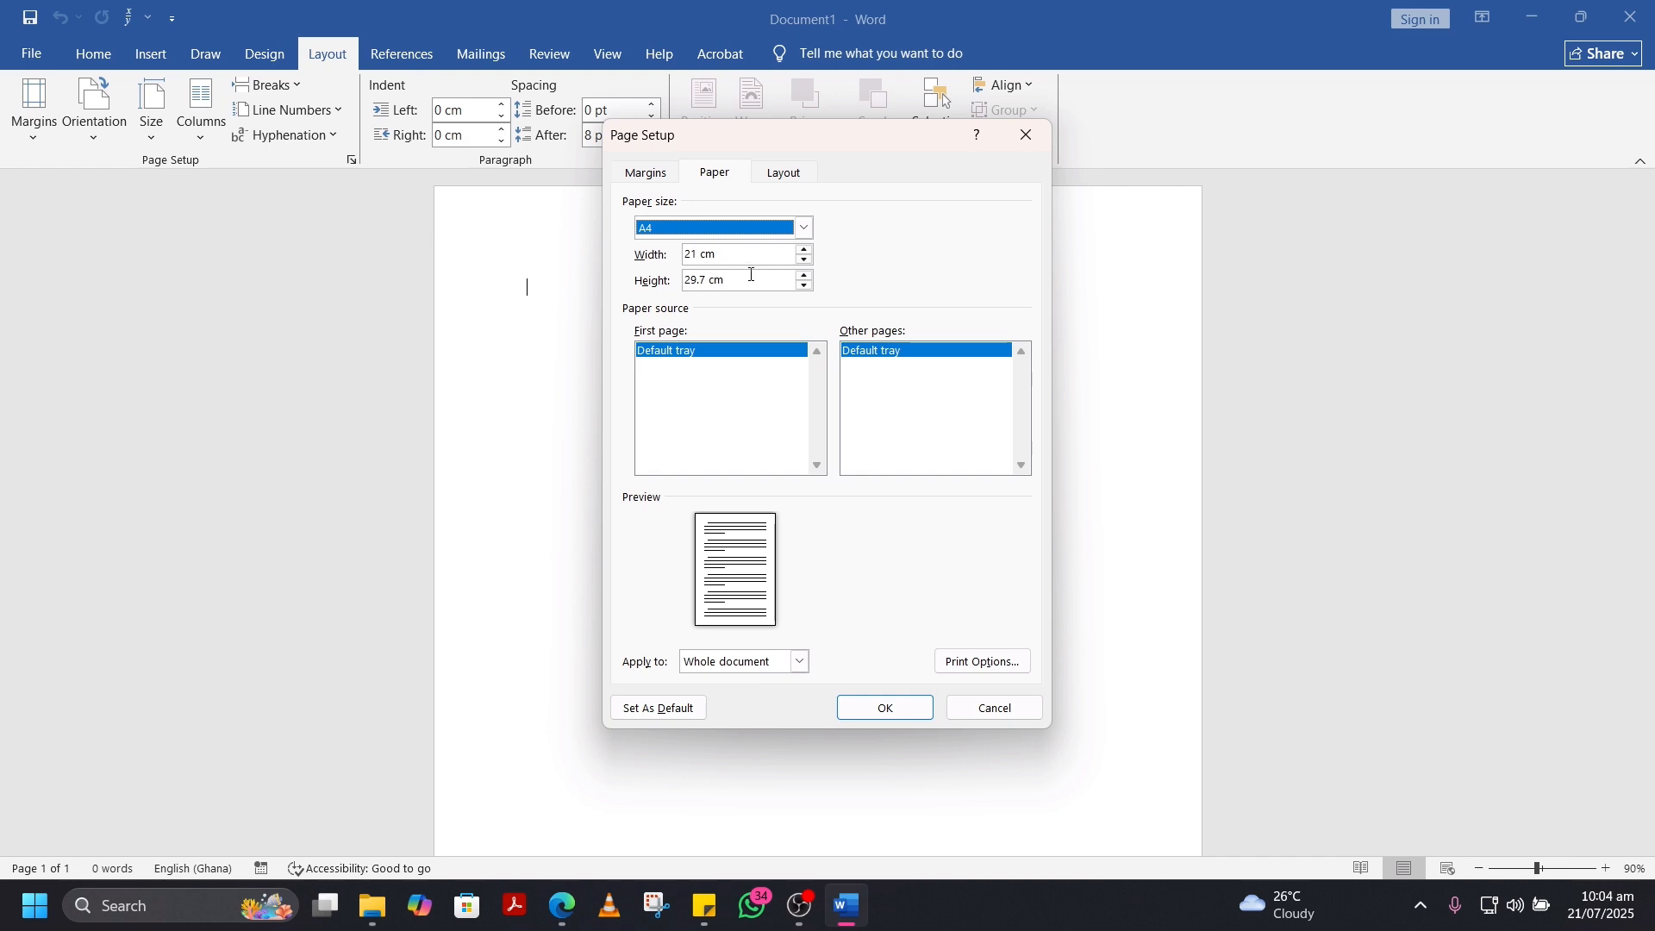
pyautogui.click(1004, 709)
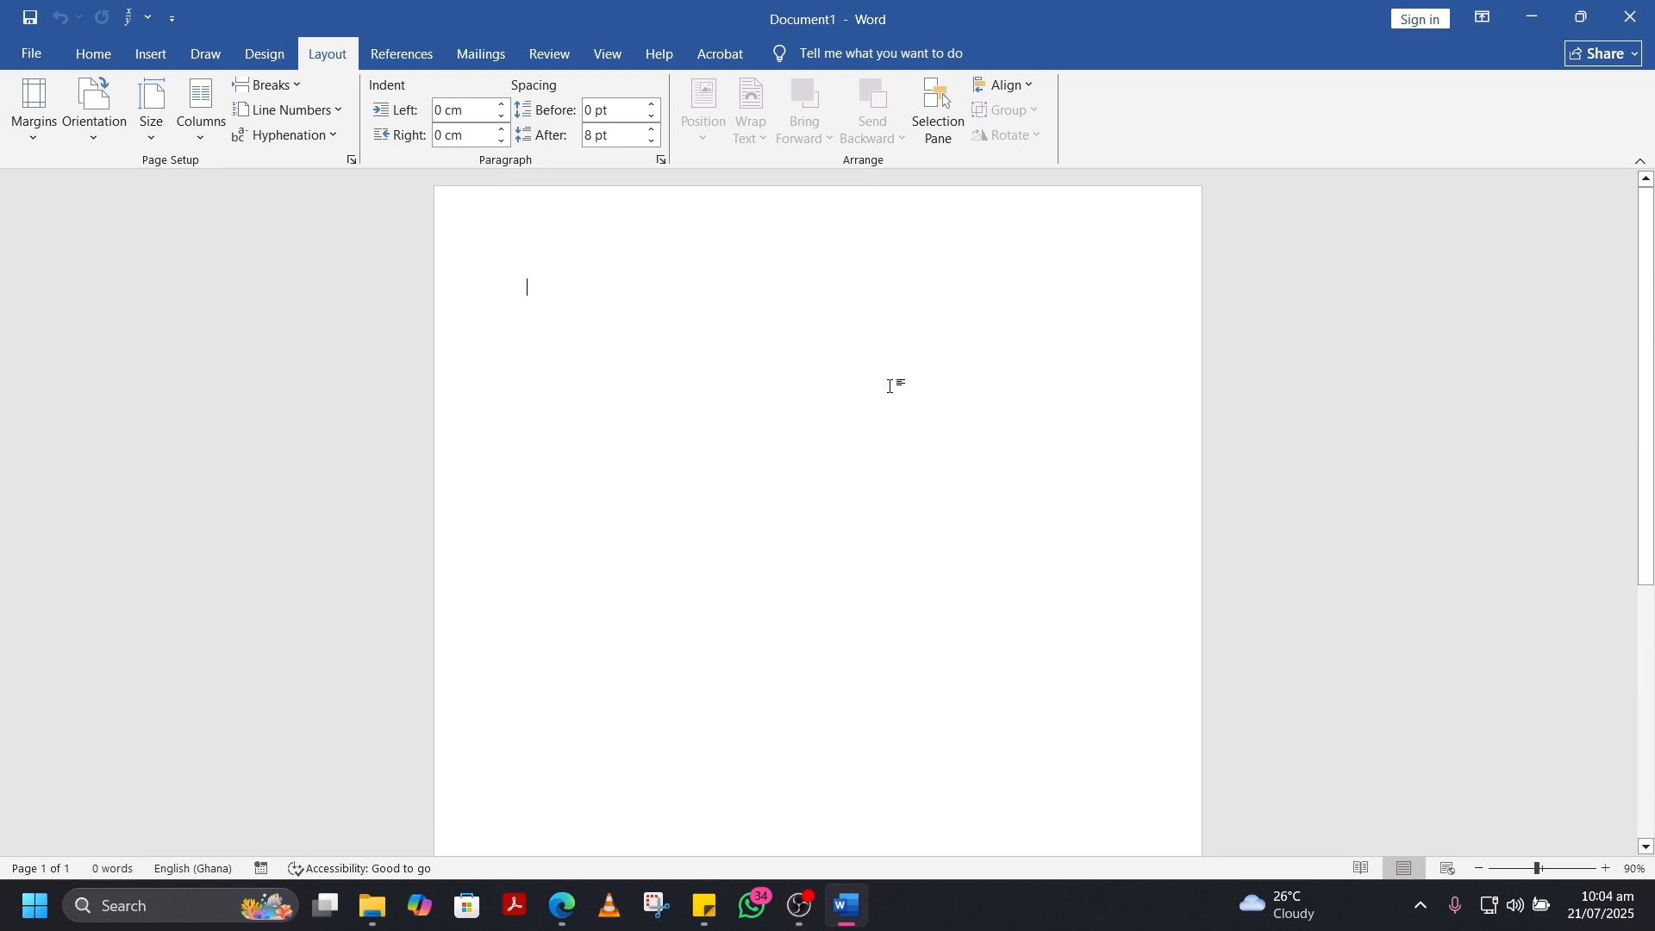
# Step: Set the page colour to the light grey theme shade
pyautogui.click(271, 59)
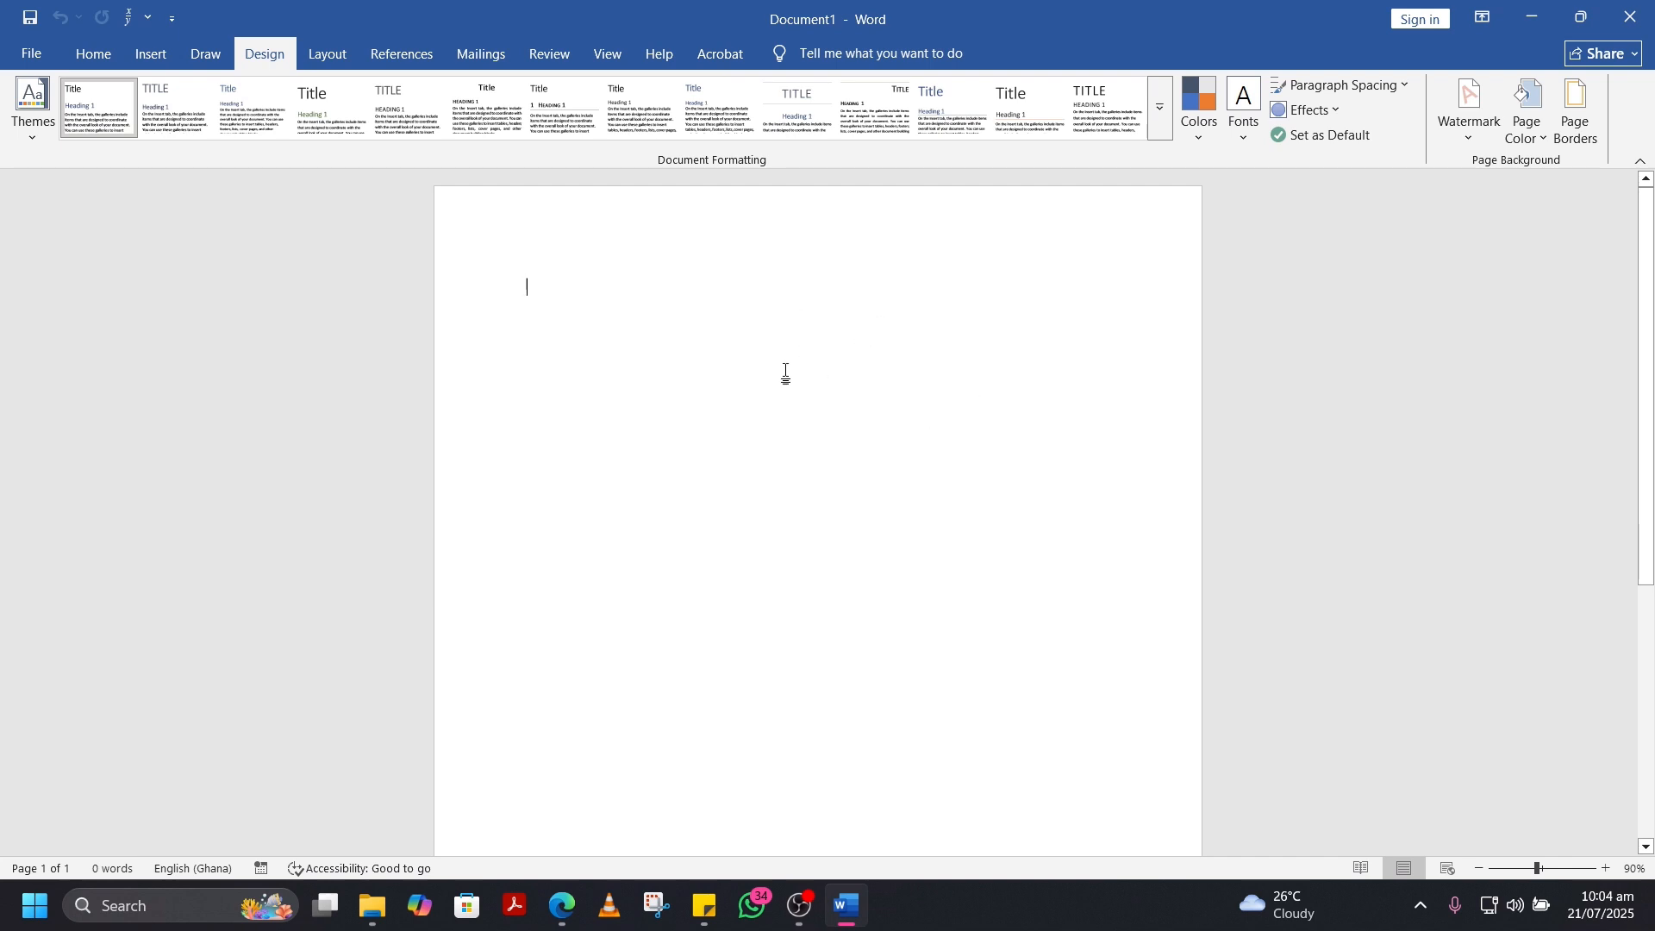
pyautogui.click(1541, 142)
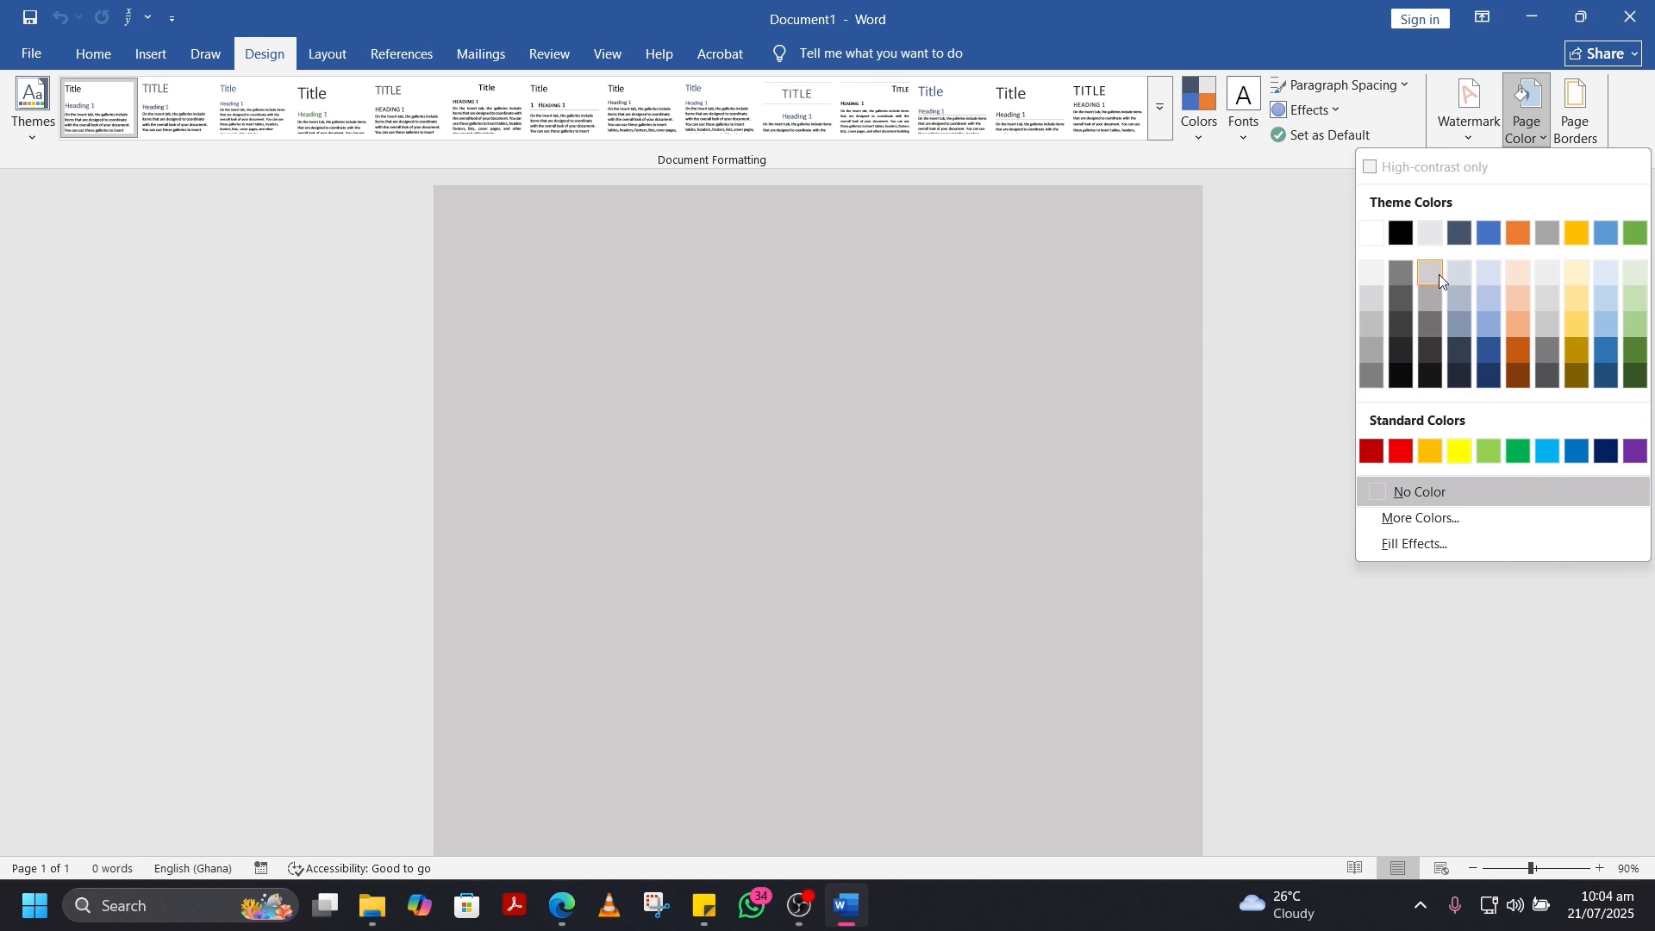
pyautogui.click(1439, 274)
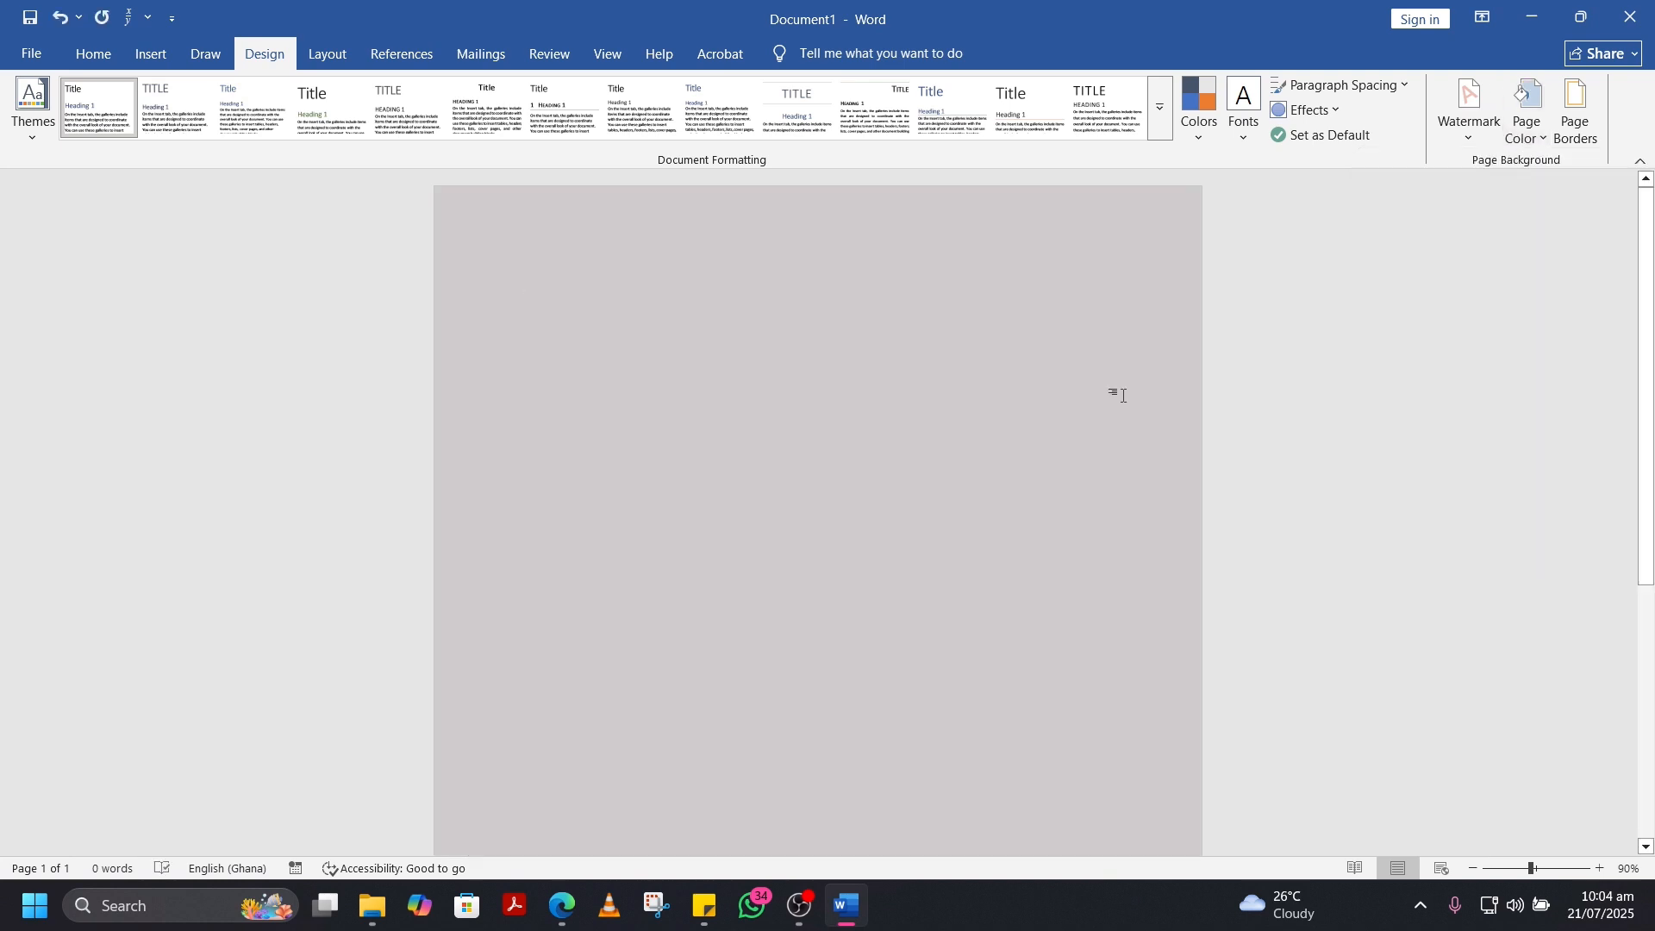
# Step: Insert a text box across the upper part of the page, sized about 5.9 cm high by 20.5 cm wide
pyautogui.click(151, 54)
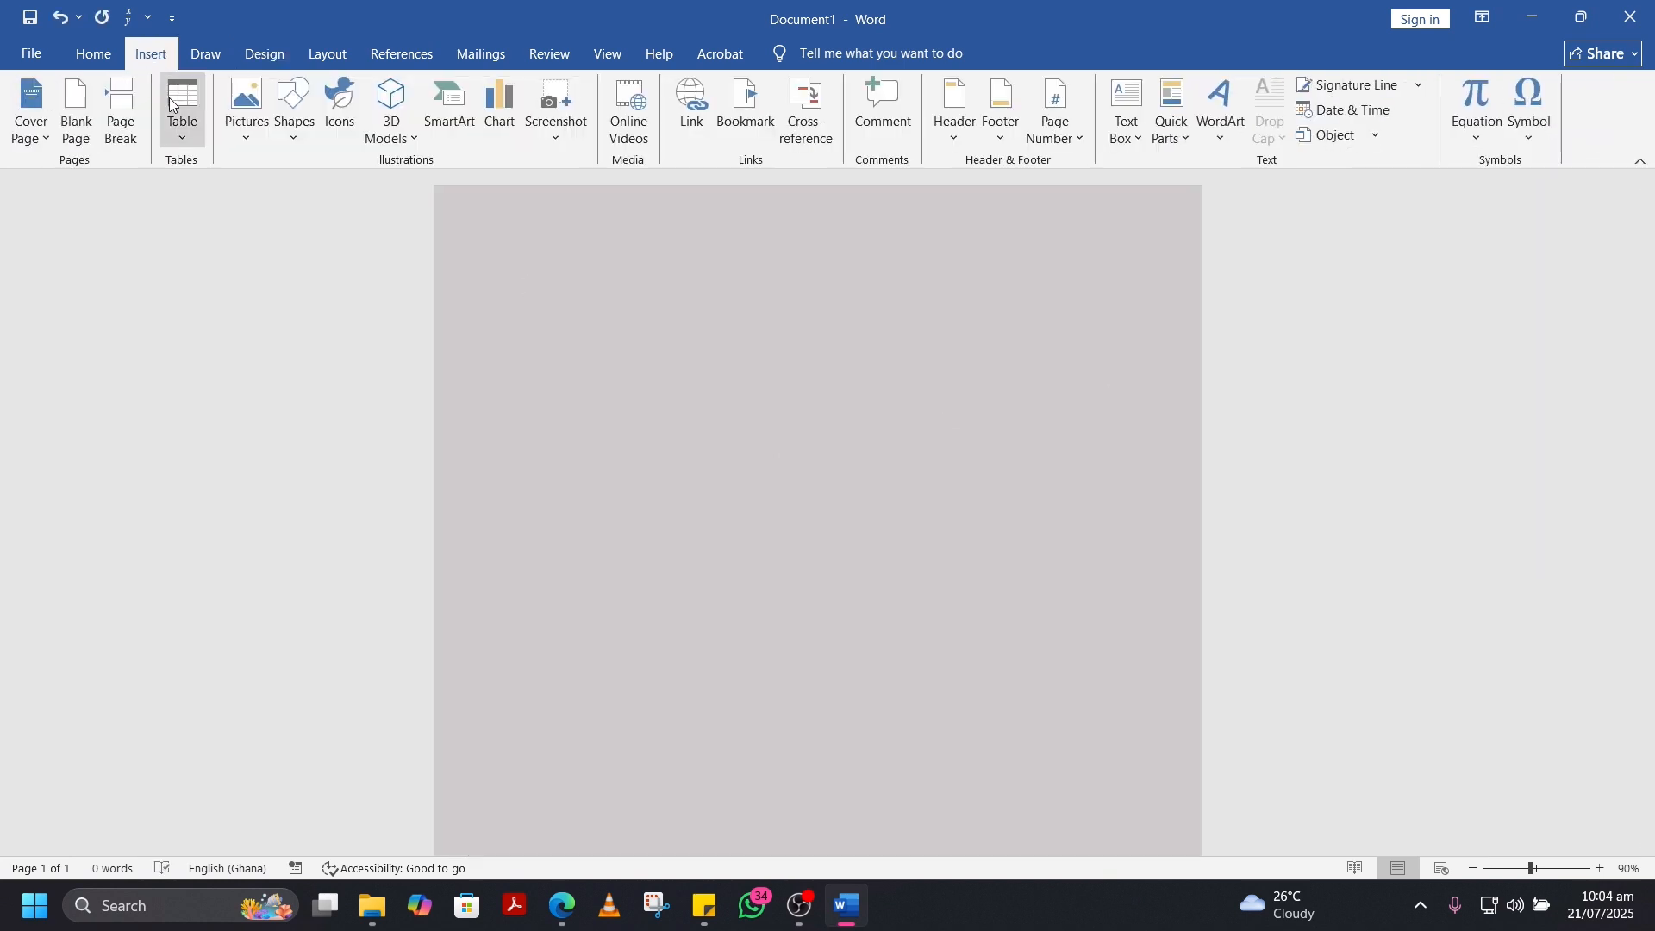
pyautogui.click(297, 137)
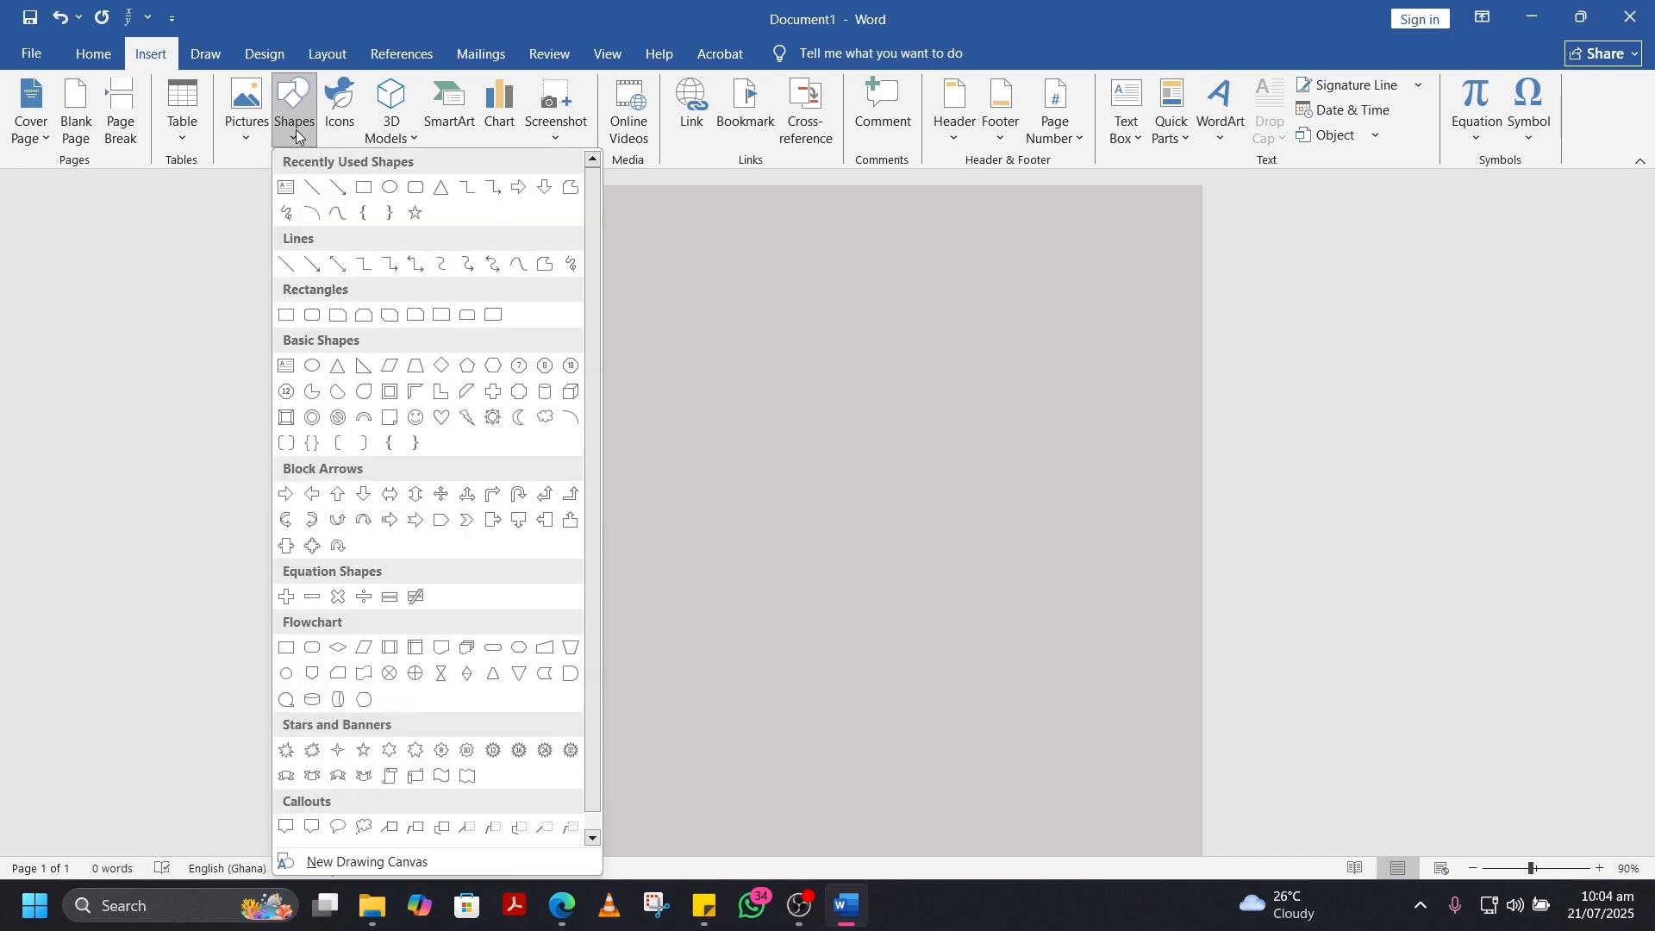
pyautogui.click(285, 188)
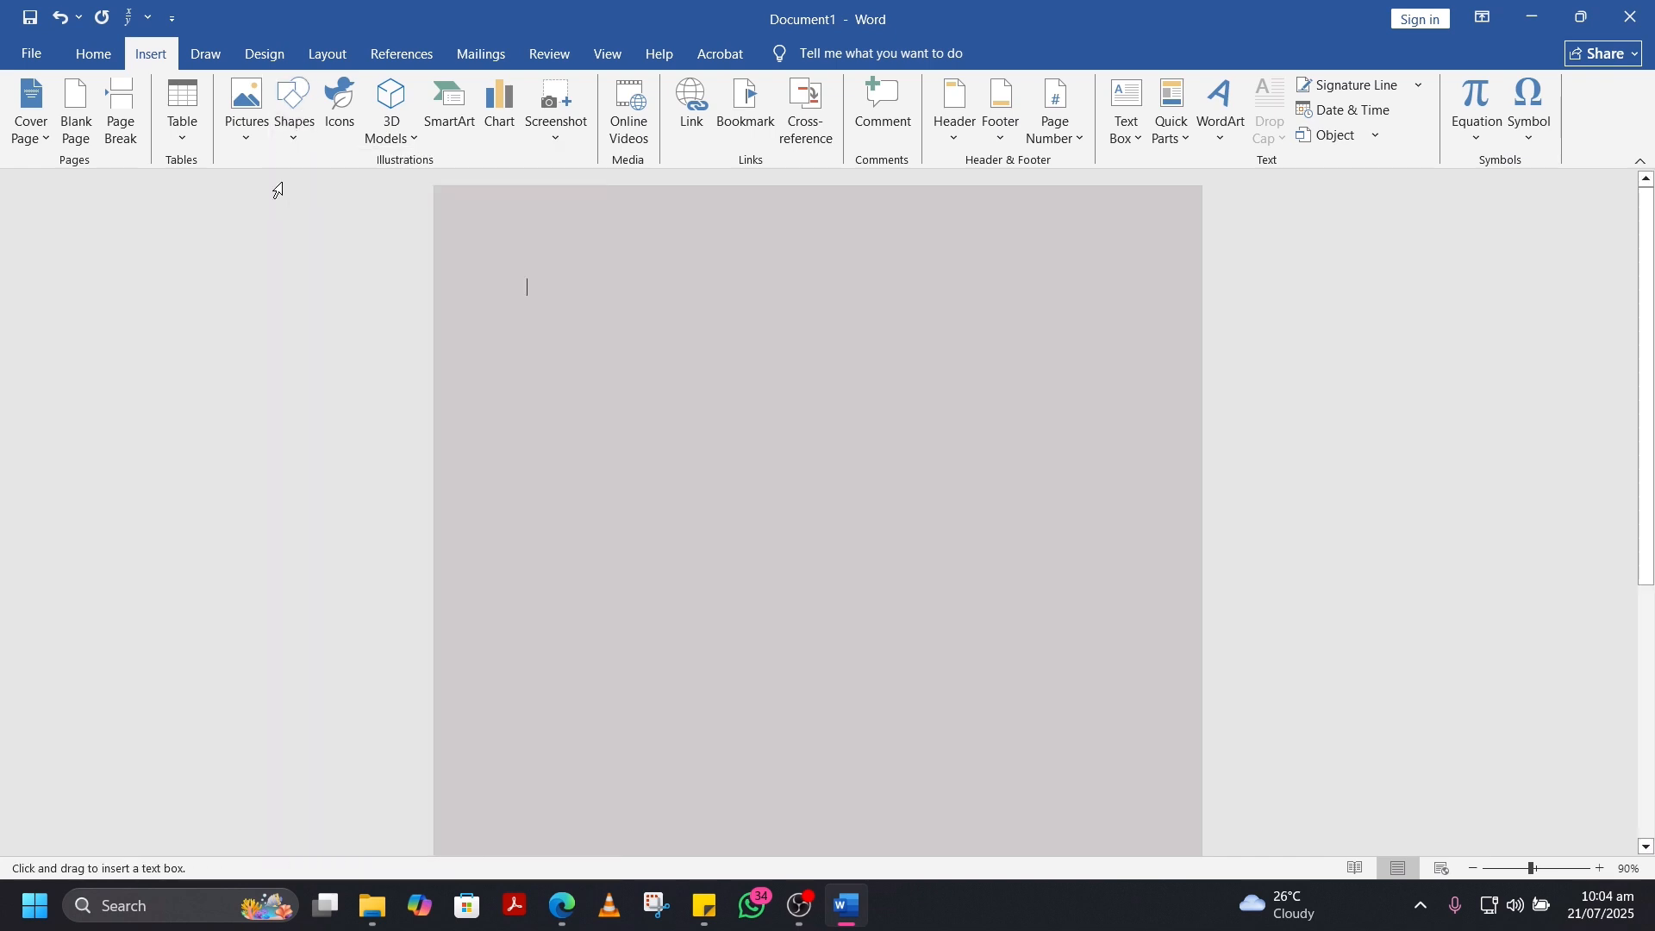
pyautogui.click(552, 274)
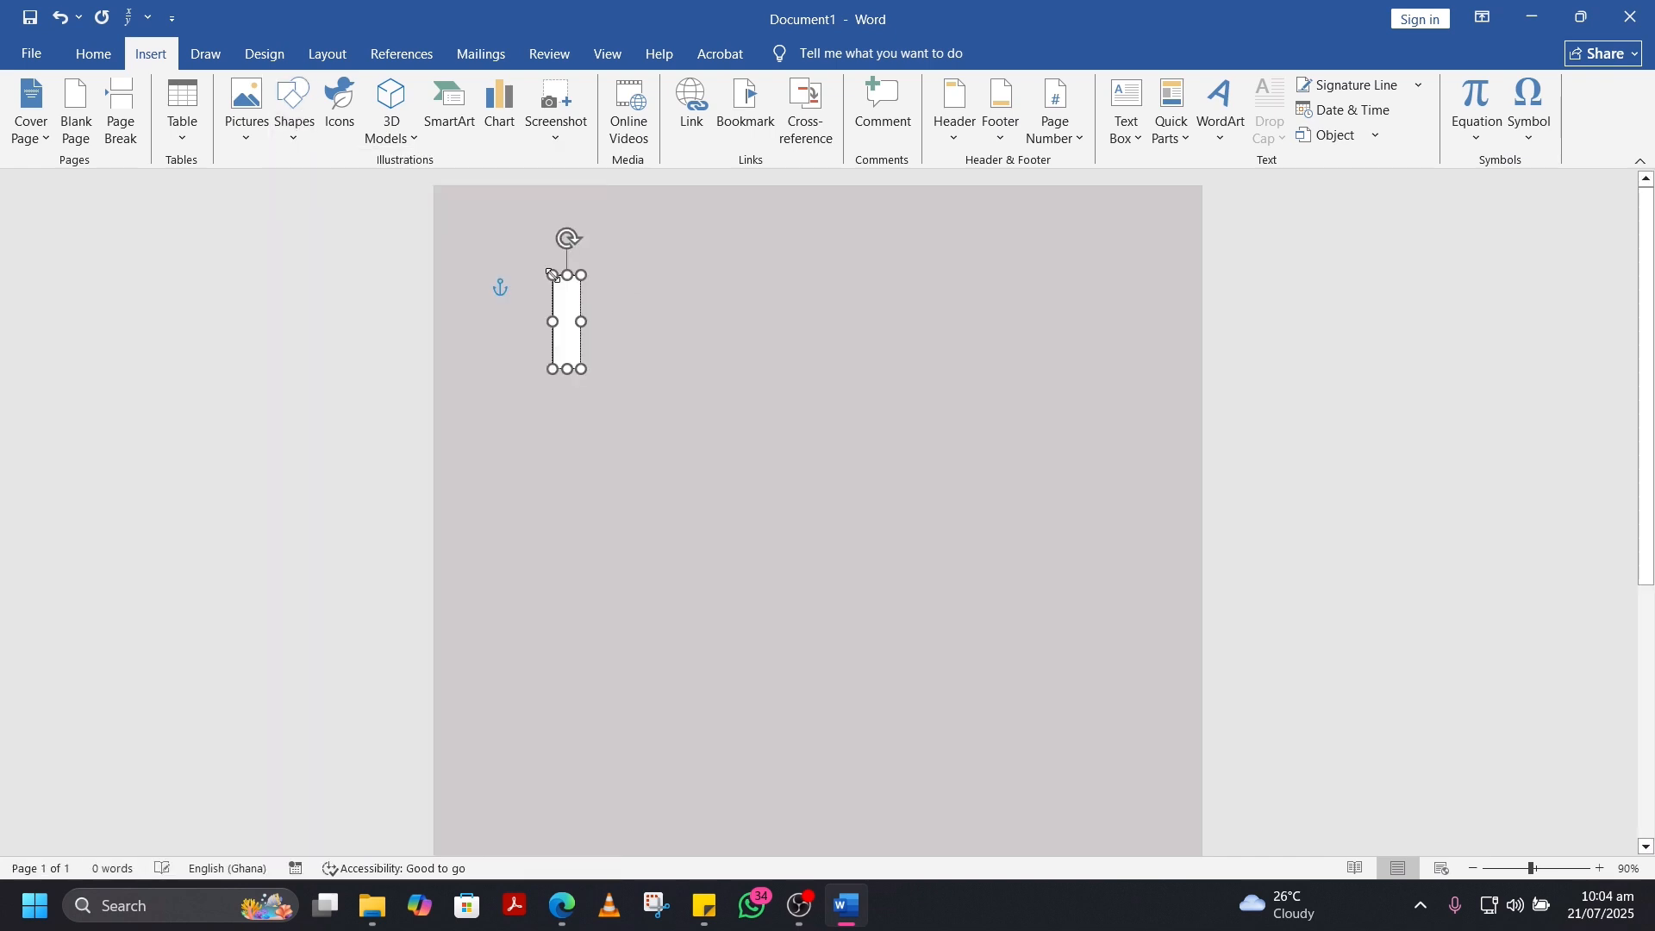
pyautogui.moveTo(581, 369); pyautogui.dragTo(1194, 428)
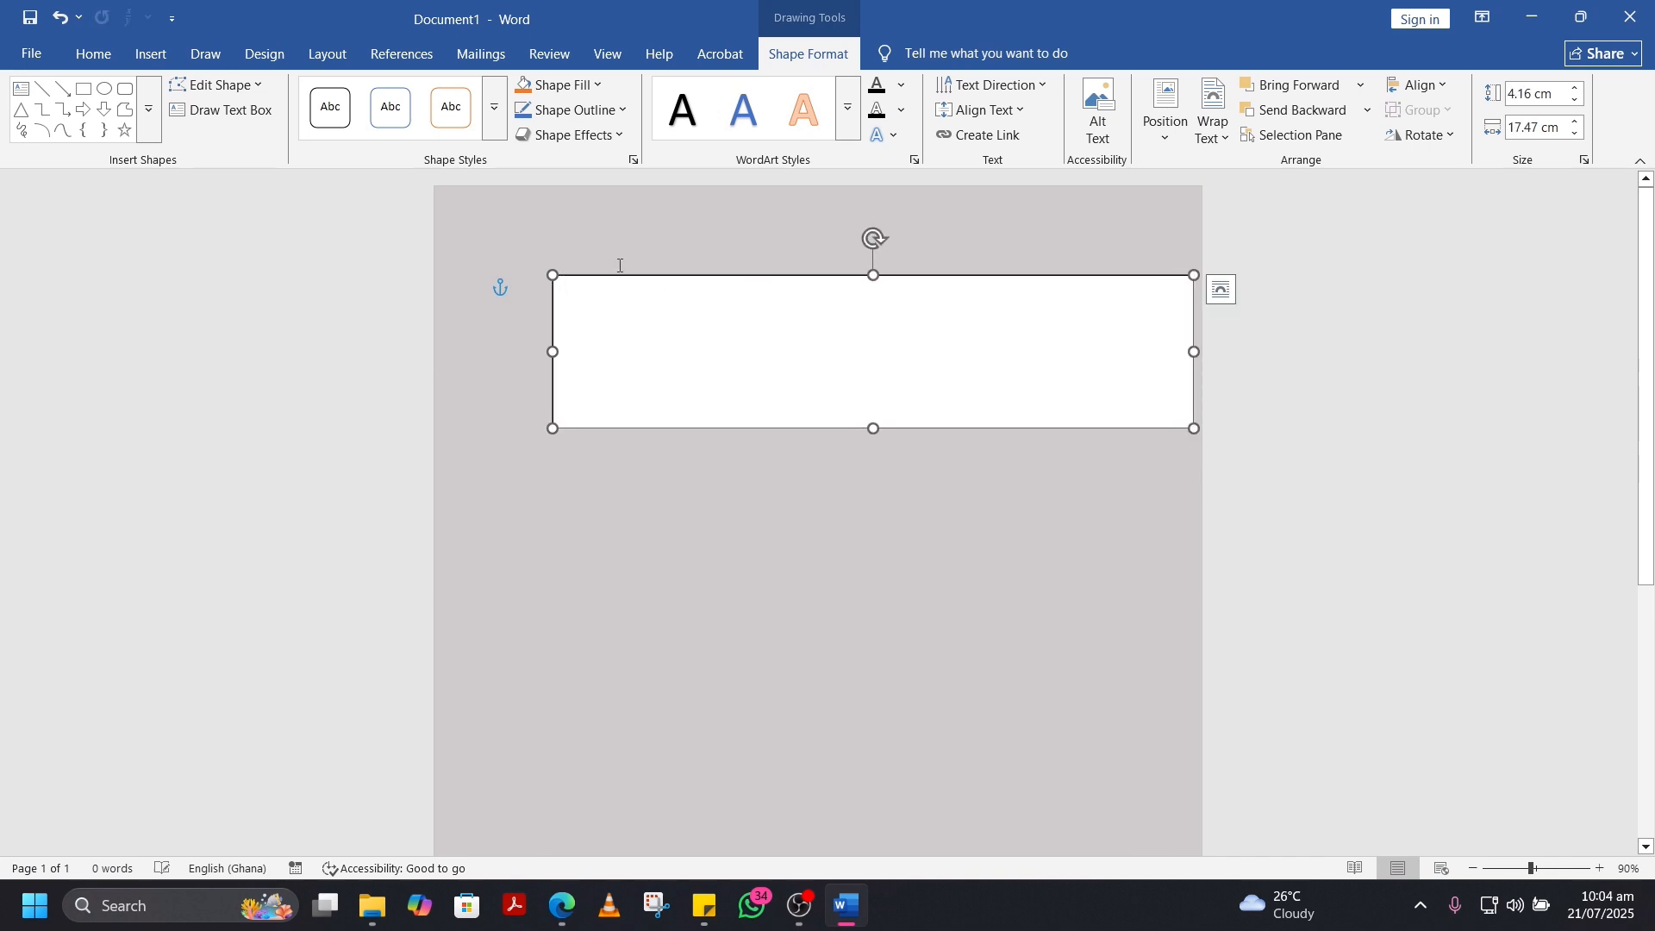
pyautogui.moveTo(553, 275); pyautogui.dragTo(441, 212)
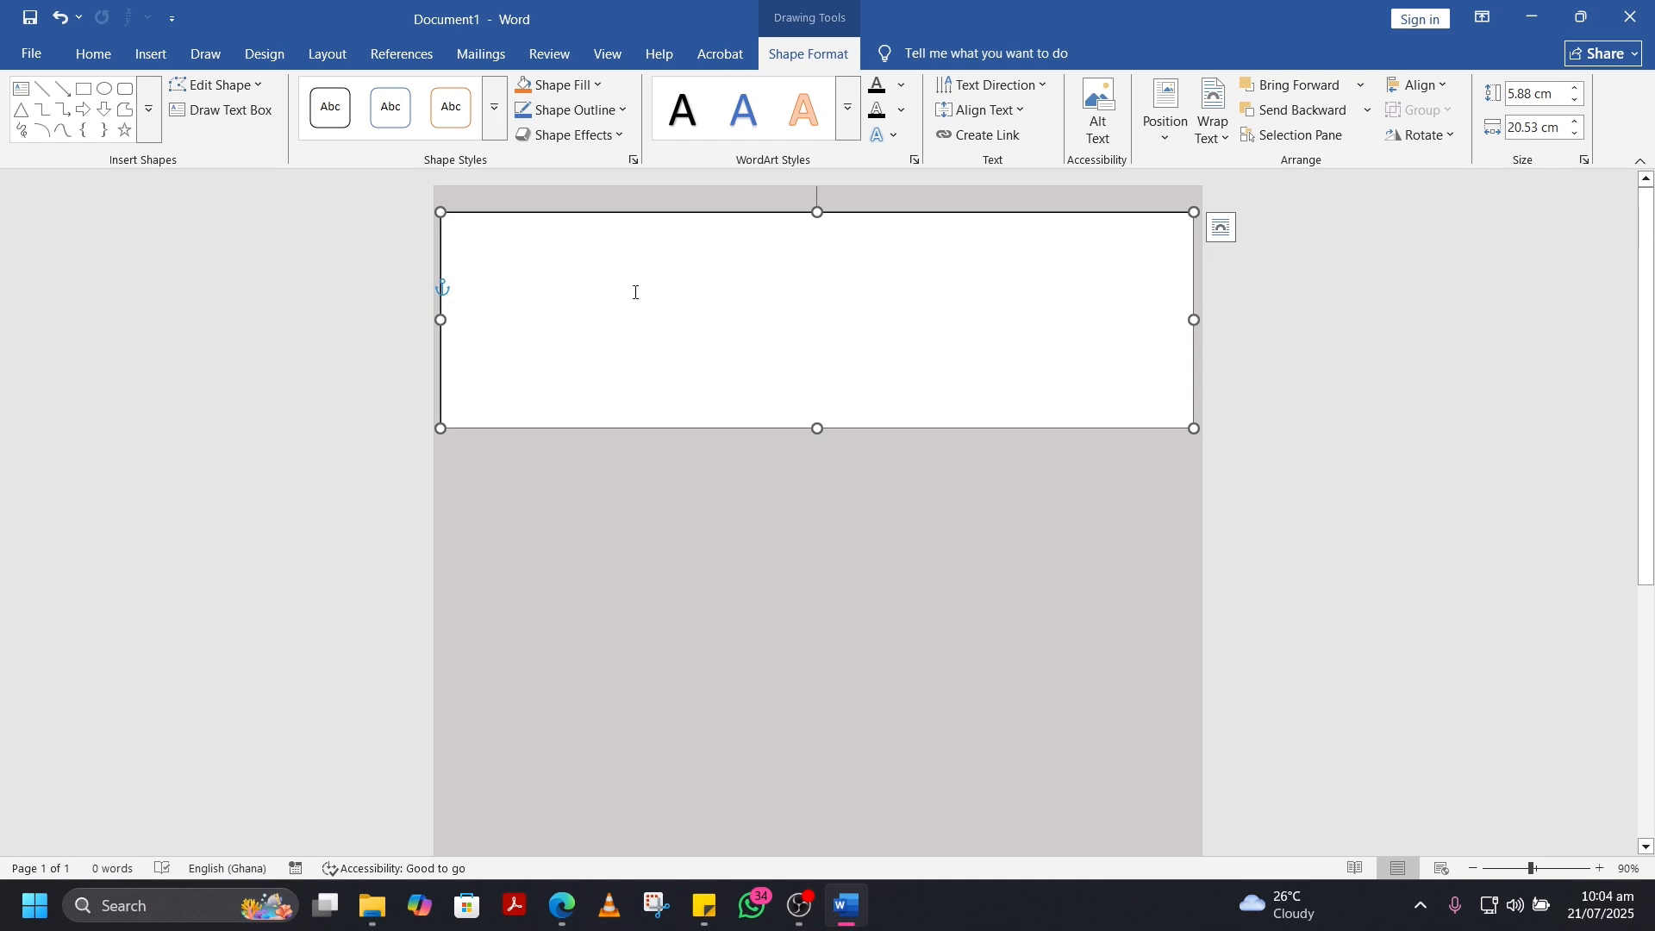
# Step: Enter the heading PRAYER in the text box and centre it horizontally
pyautogui.write('PRAYER')
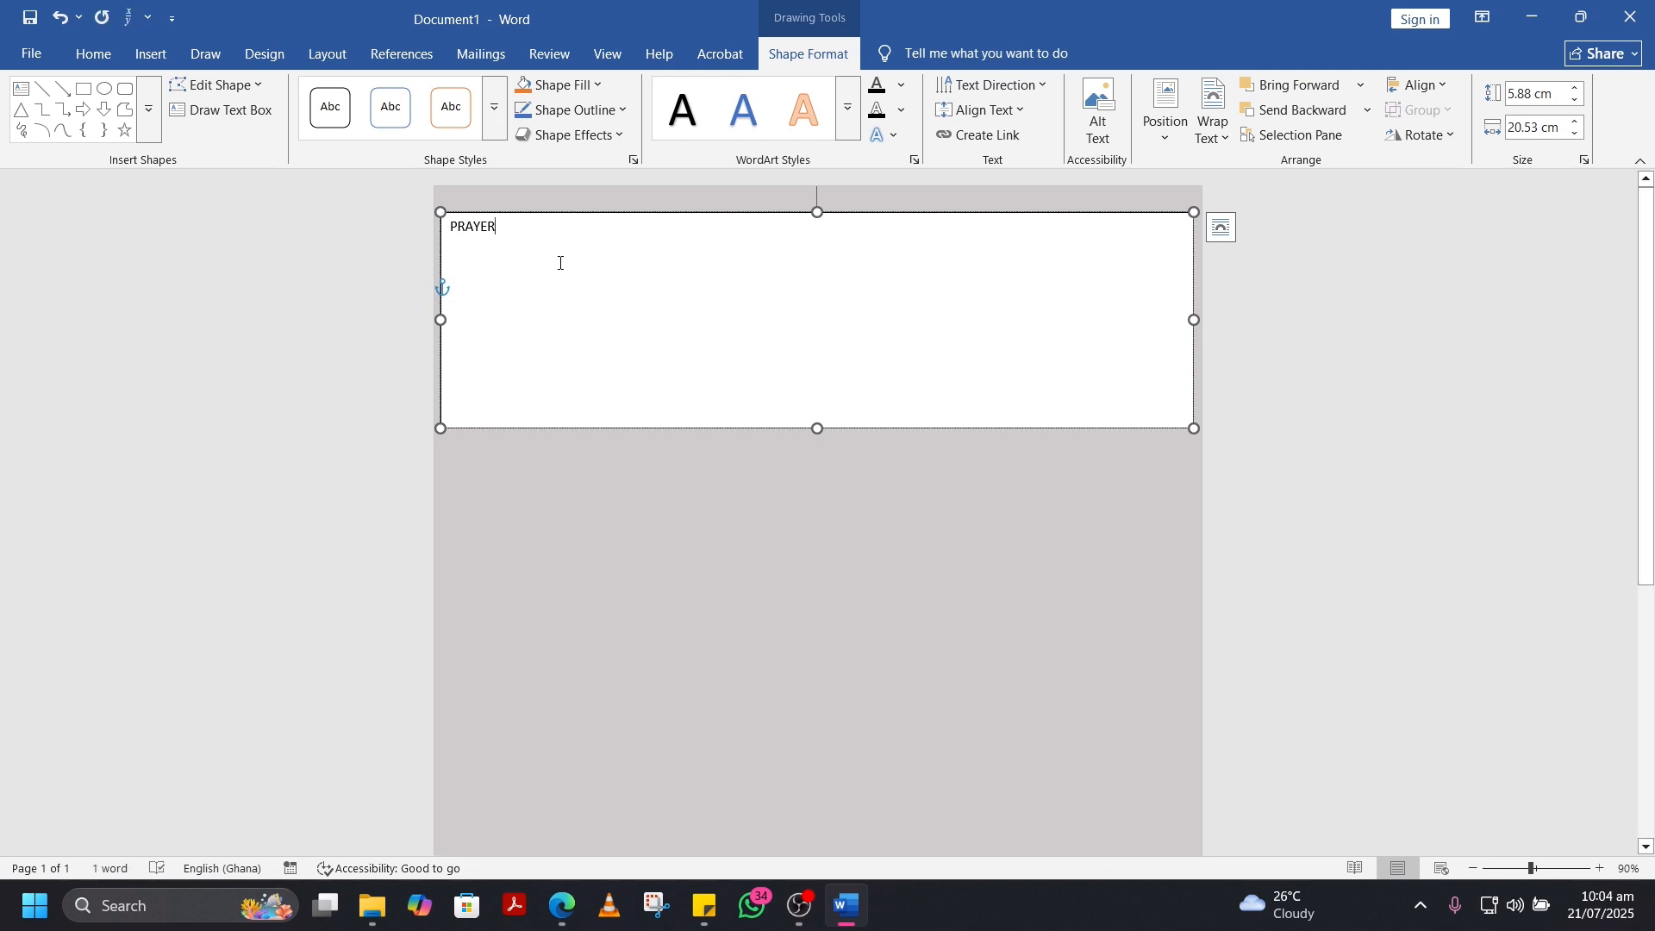
pyautogui.hotkey('ctrl', 'a')
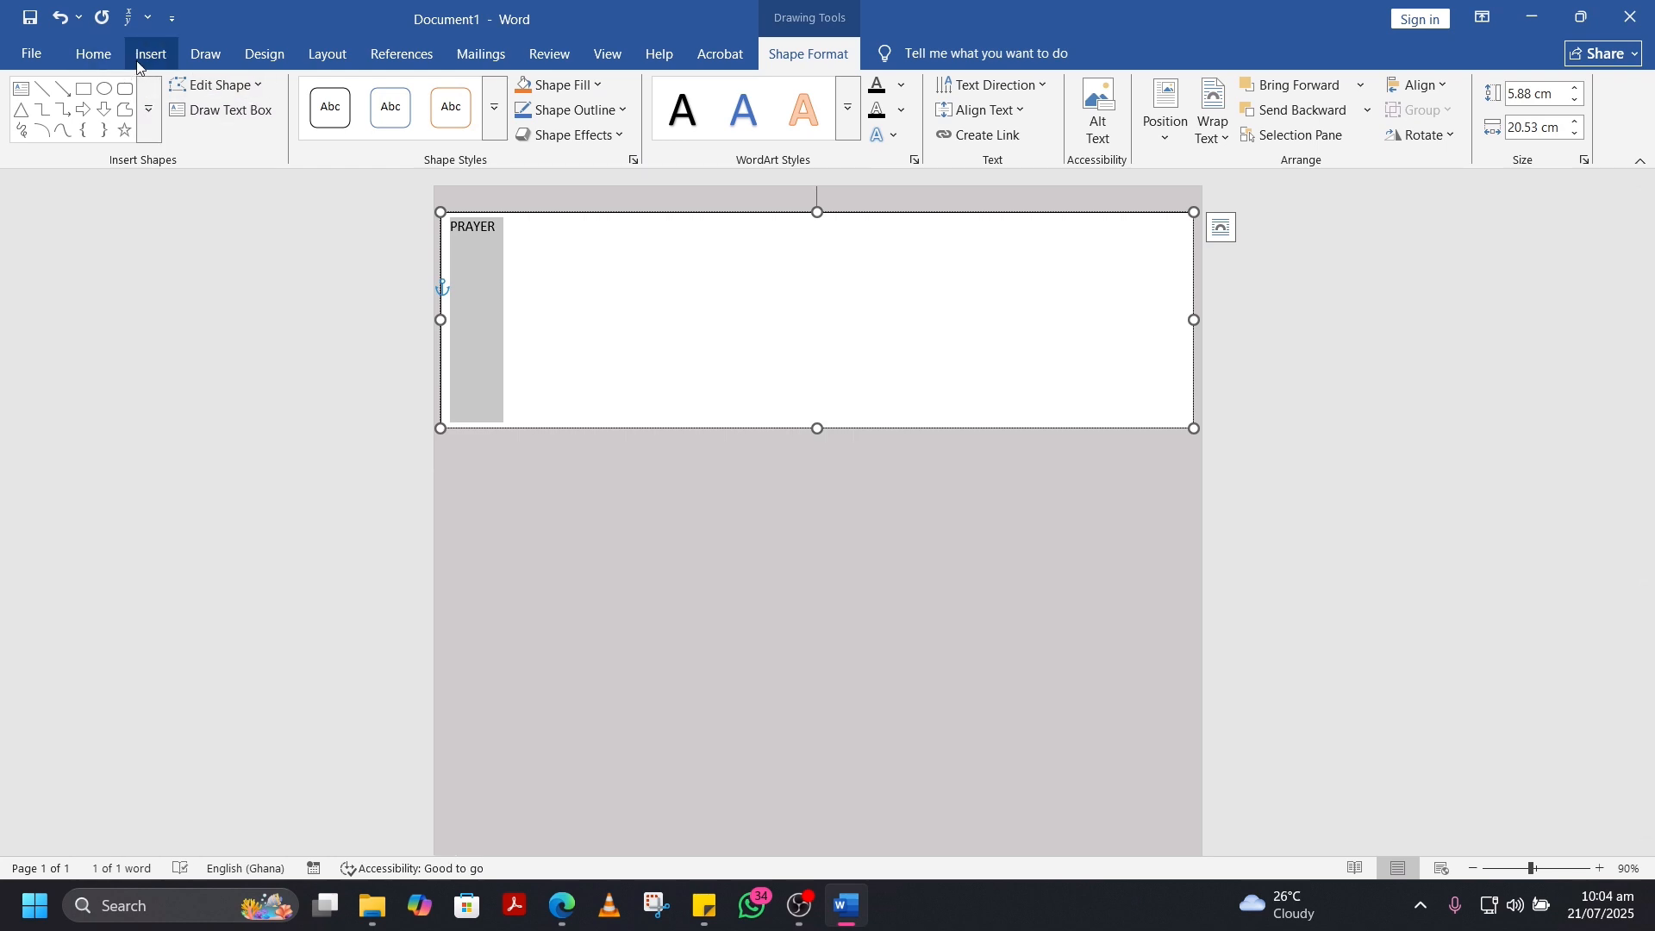
pyautogui.click(114, 62)
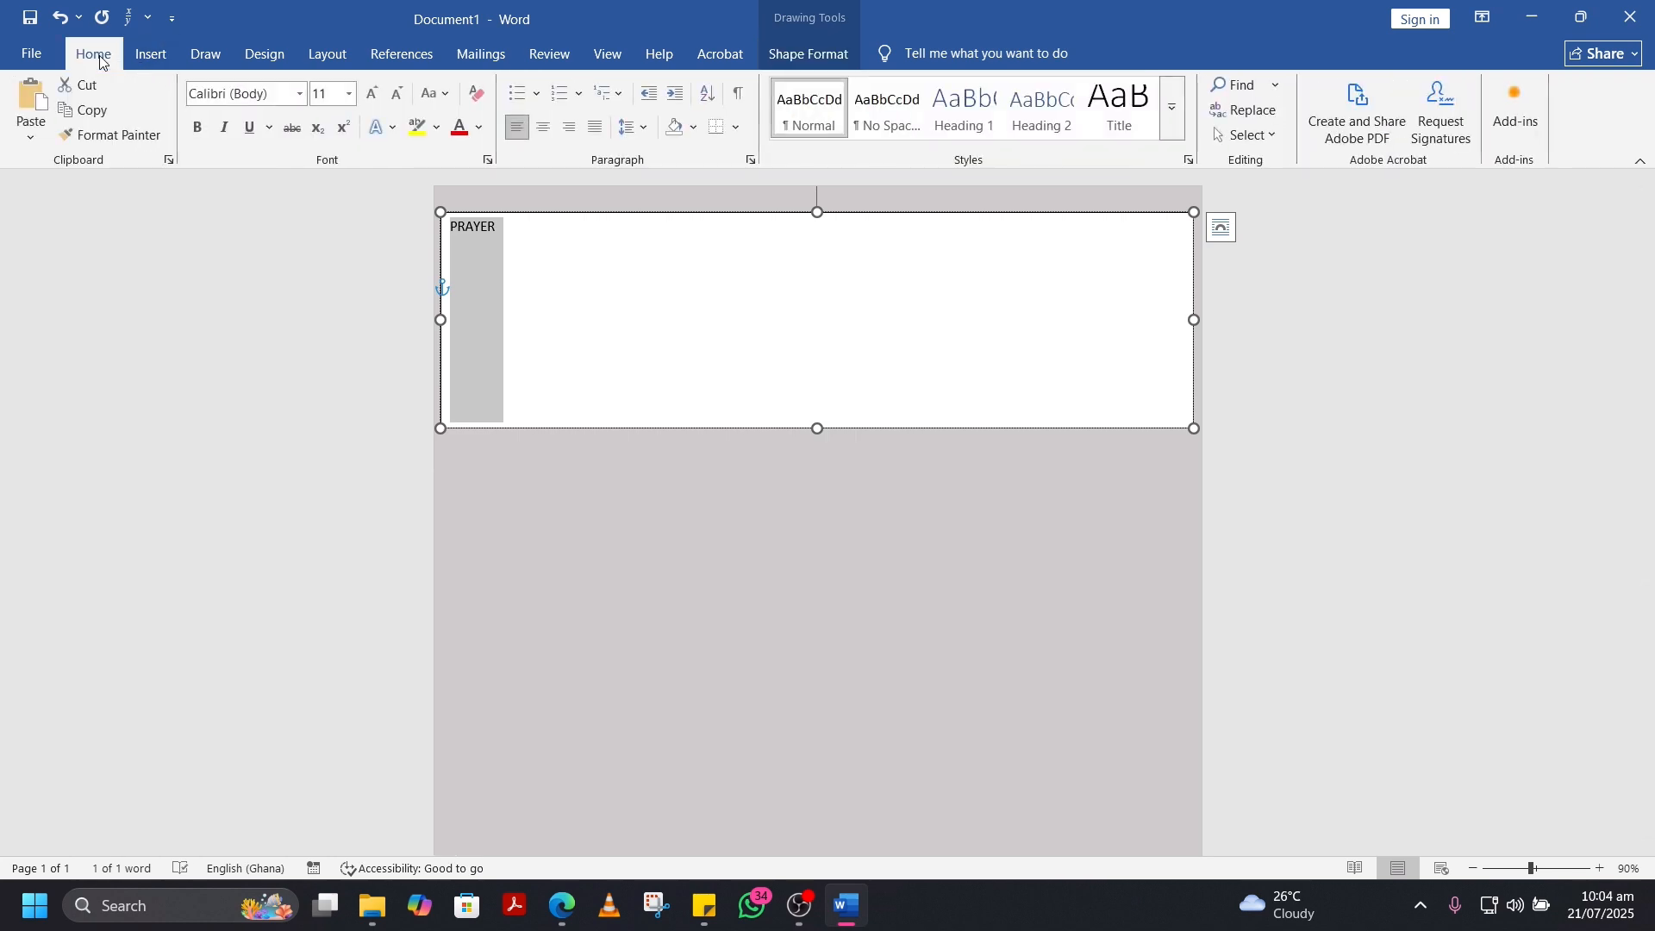
pyautogui.click(547, 137)
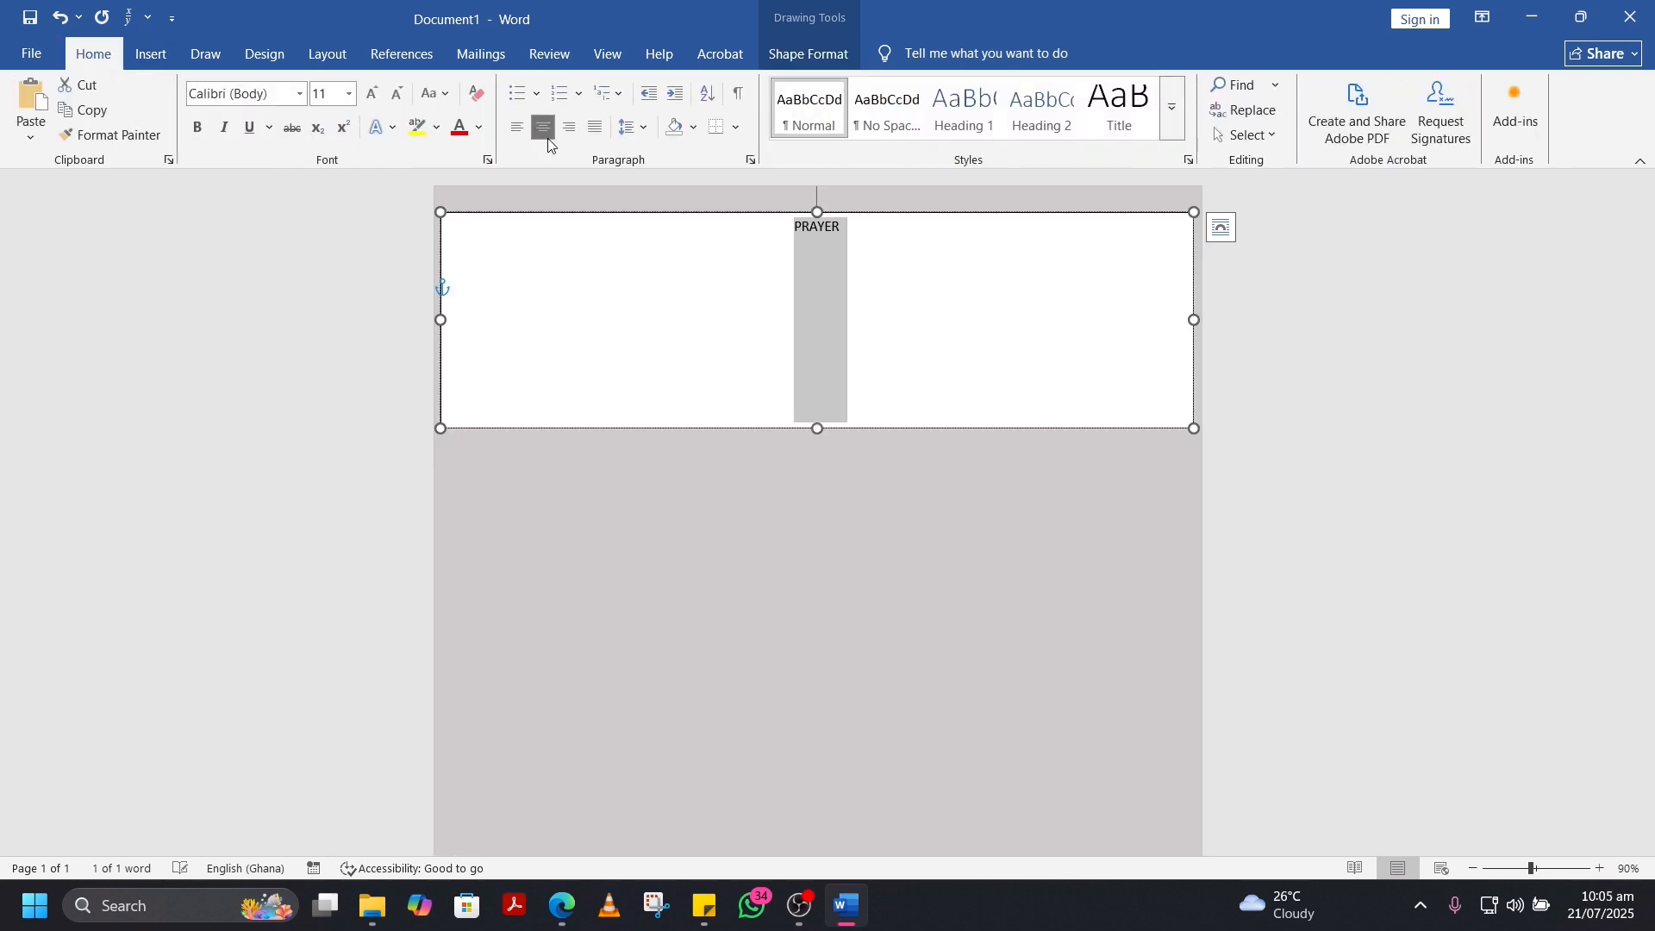
# Step: Enlarge the PRAYER heading to a font size of 130
pyautogui.click(370, 94)
pyautogui.click(370, 95)
pyautogui.click(370, 95)
pyautogui.click(370, 95)
pyautogui.click(370, 95)
pyautogui.click(368, 96)
pyautogui.click(368, 96)
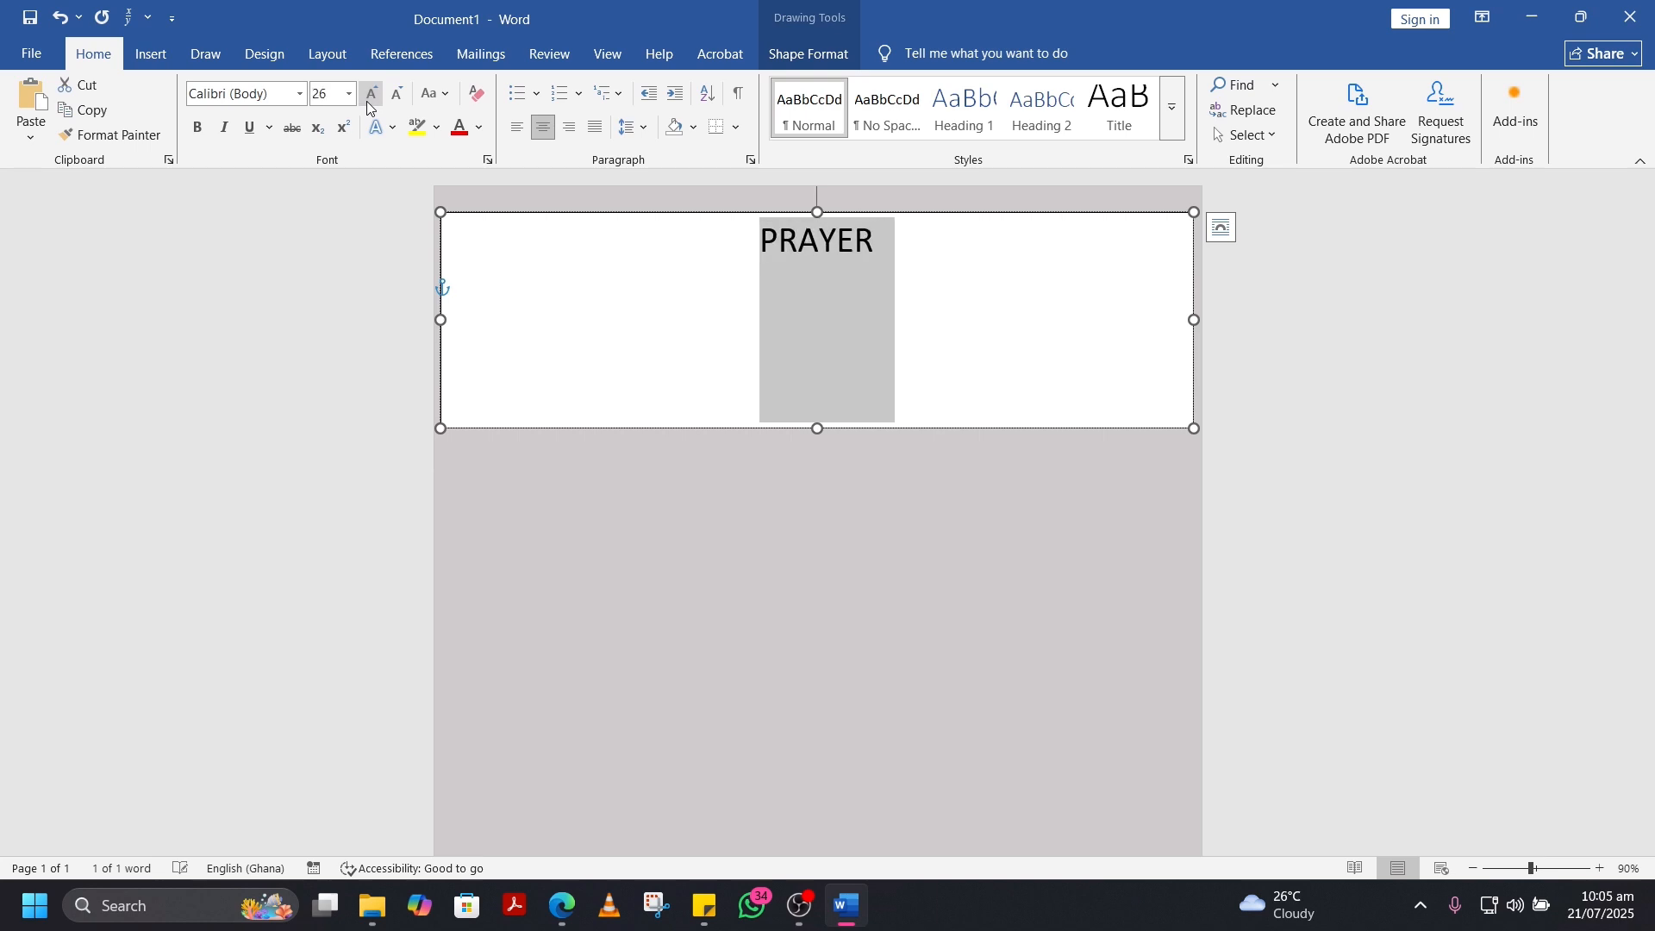
pyautogui.click(368, 97)
pyautogui.click(368, 97)
pyautogui.click(368, 96)
pyautogui.click(368, 96)
pyautogui.click(368, 97)
pyautogui.click(368, 97)
pyautogui.click(369, 95)
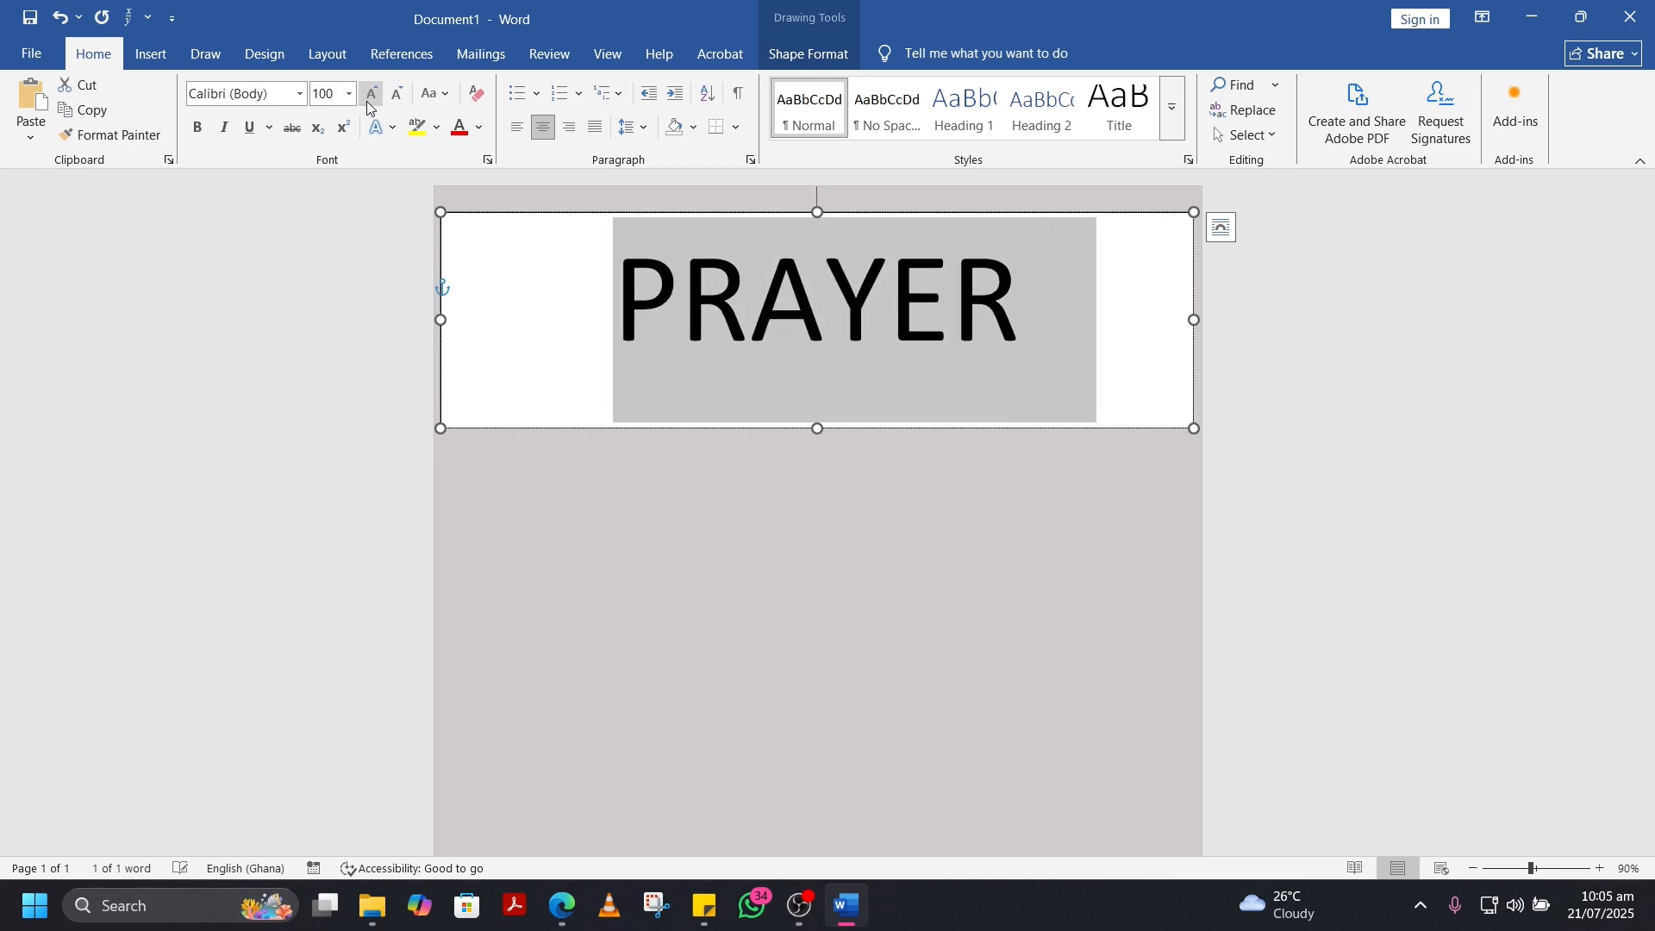
pyautogui.click(370, 95)
pyautogui.click(369, 95)
pyautogui.click(370, 95)
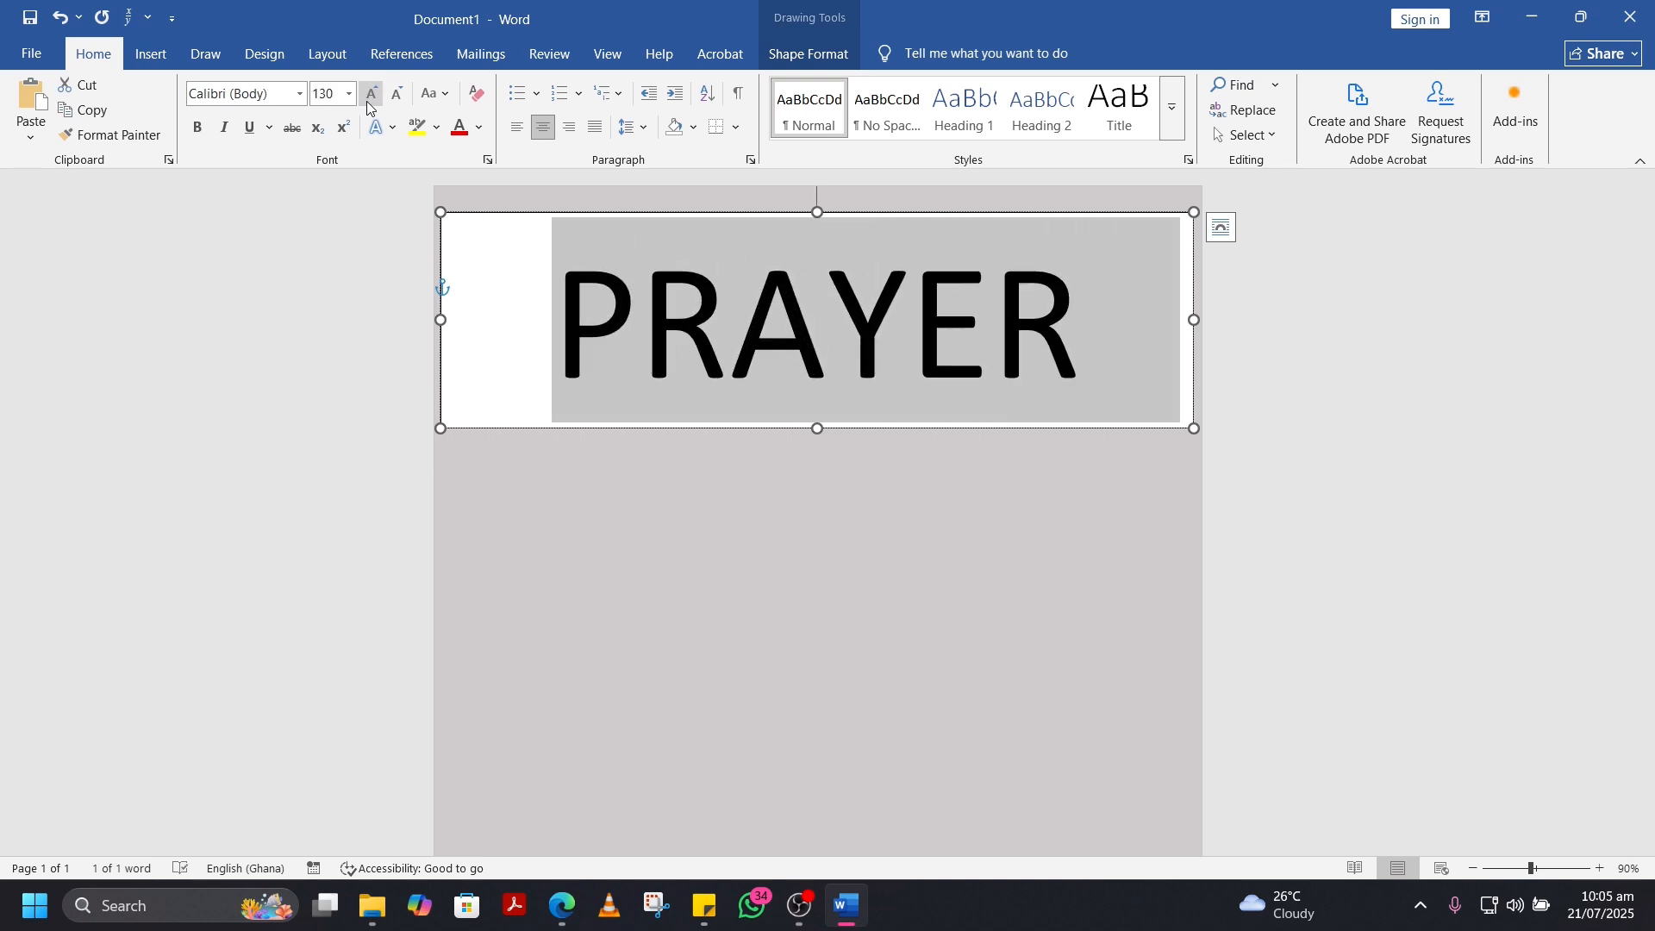
# Step: Change the PRAYER heading's font to Arial Black and reduce its size to 120
pyautogui.click(300, 94)
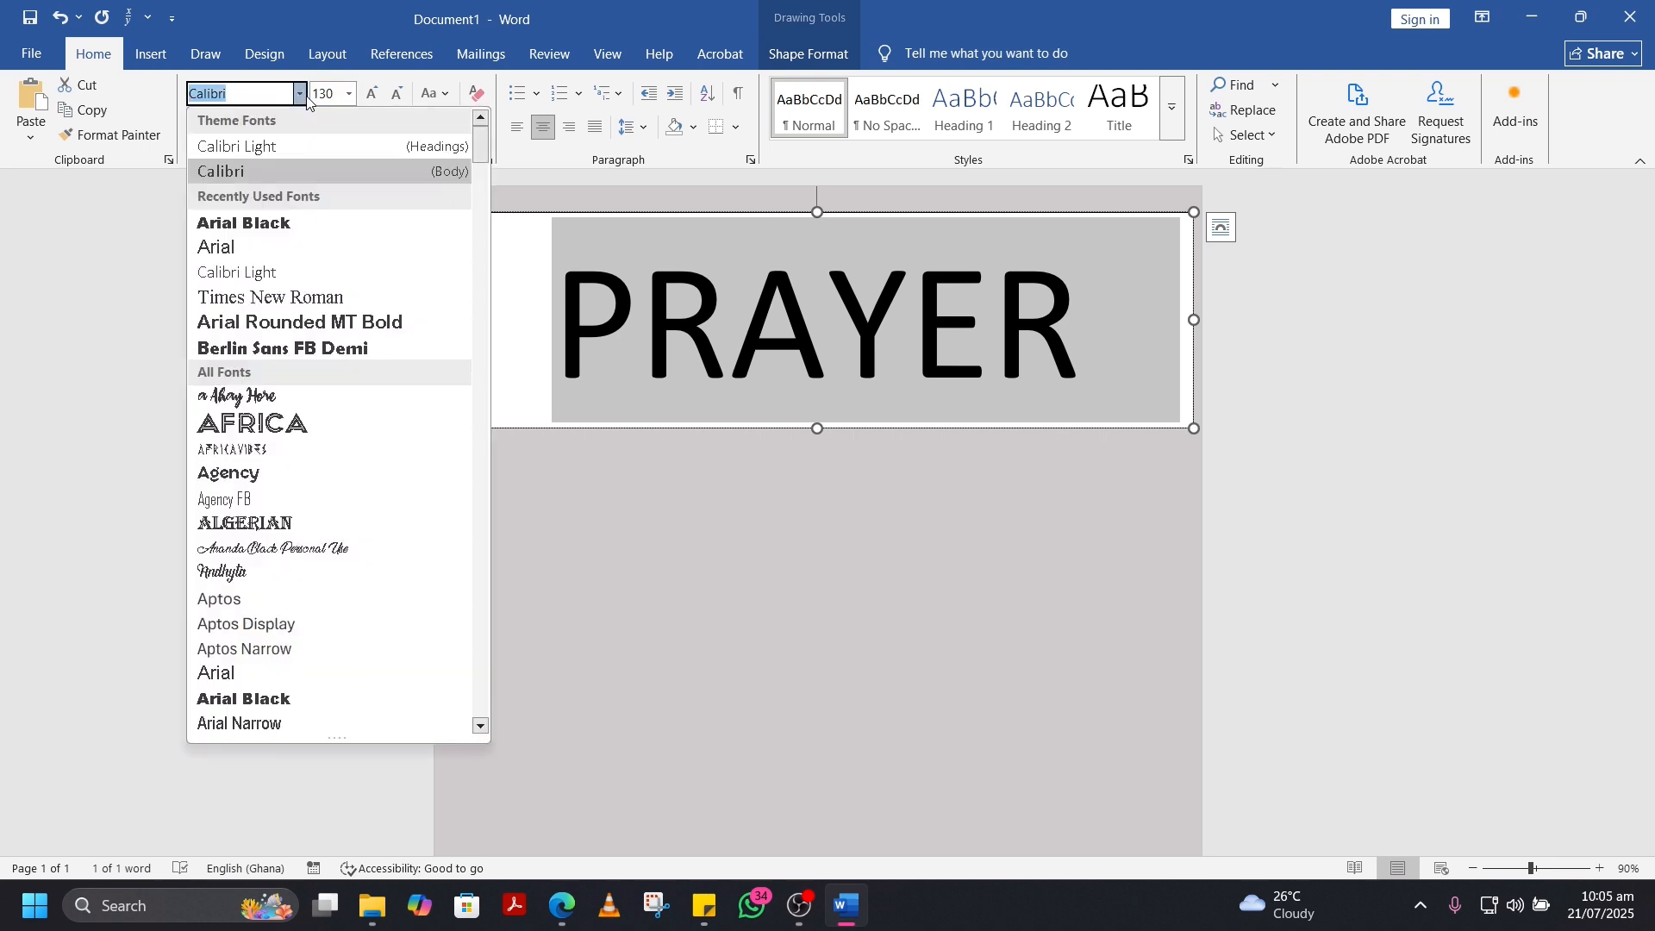
pyautogui.click(321, 223)
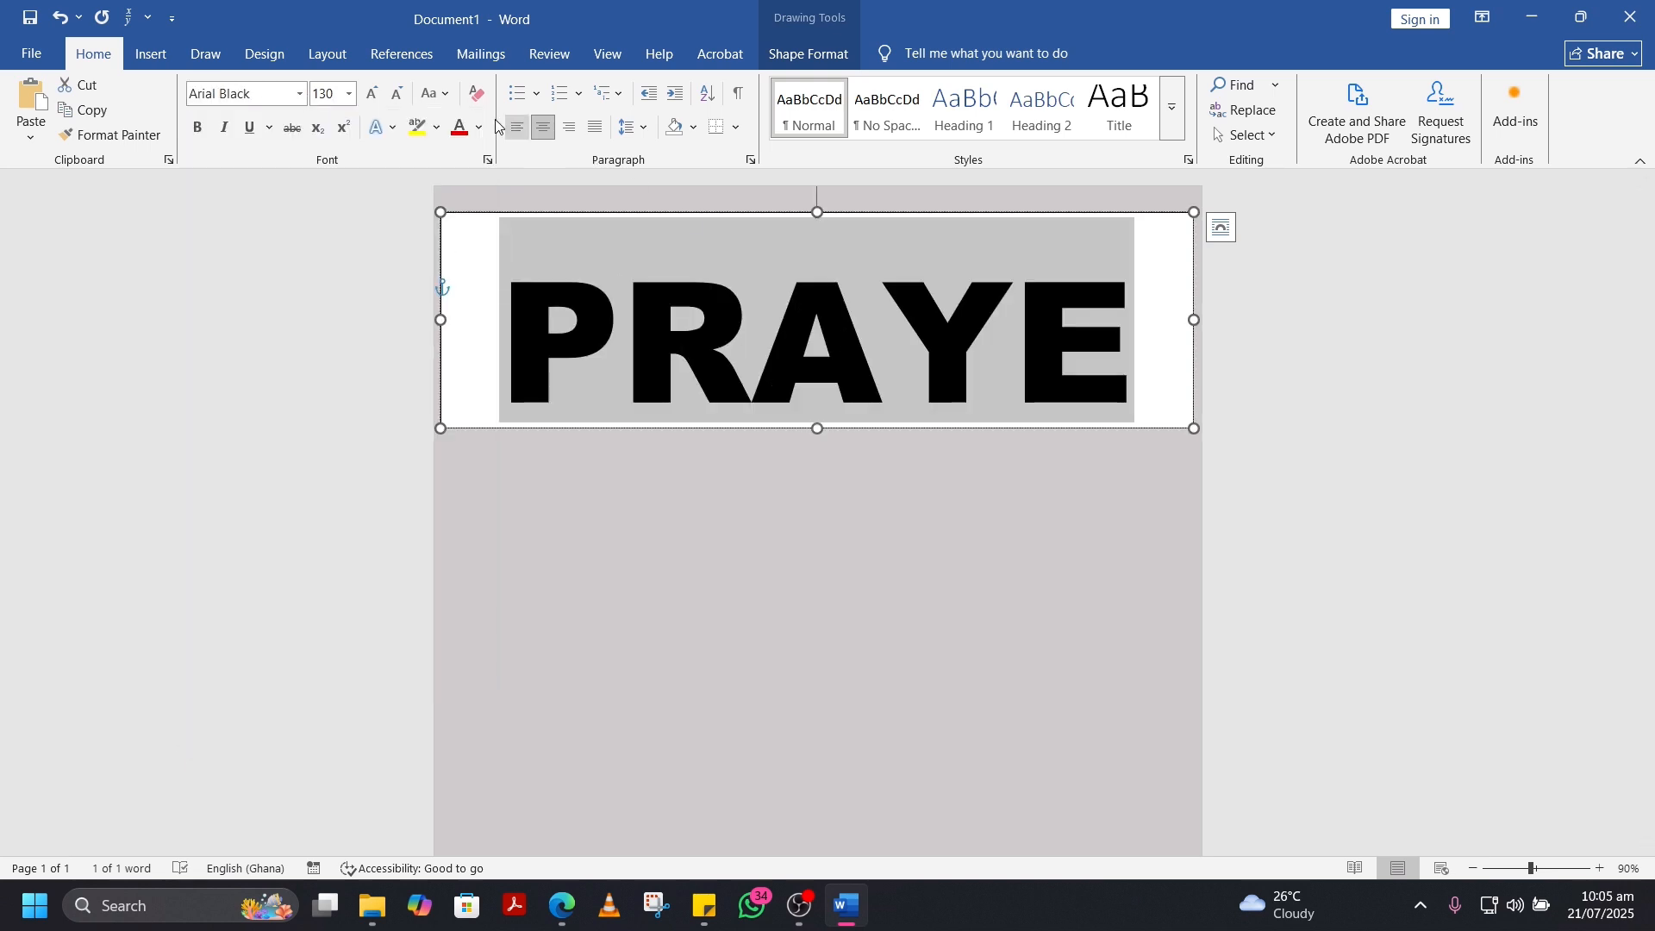
pyautogui.click(400, 100)
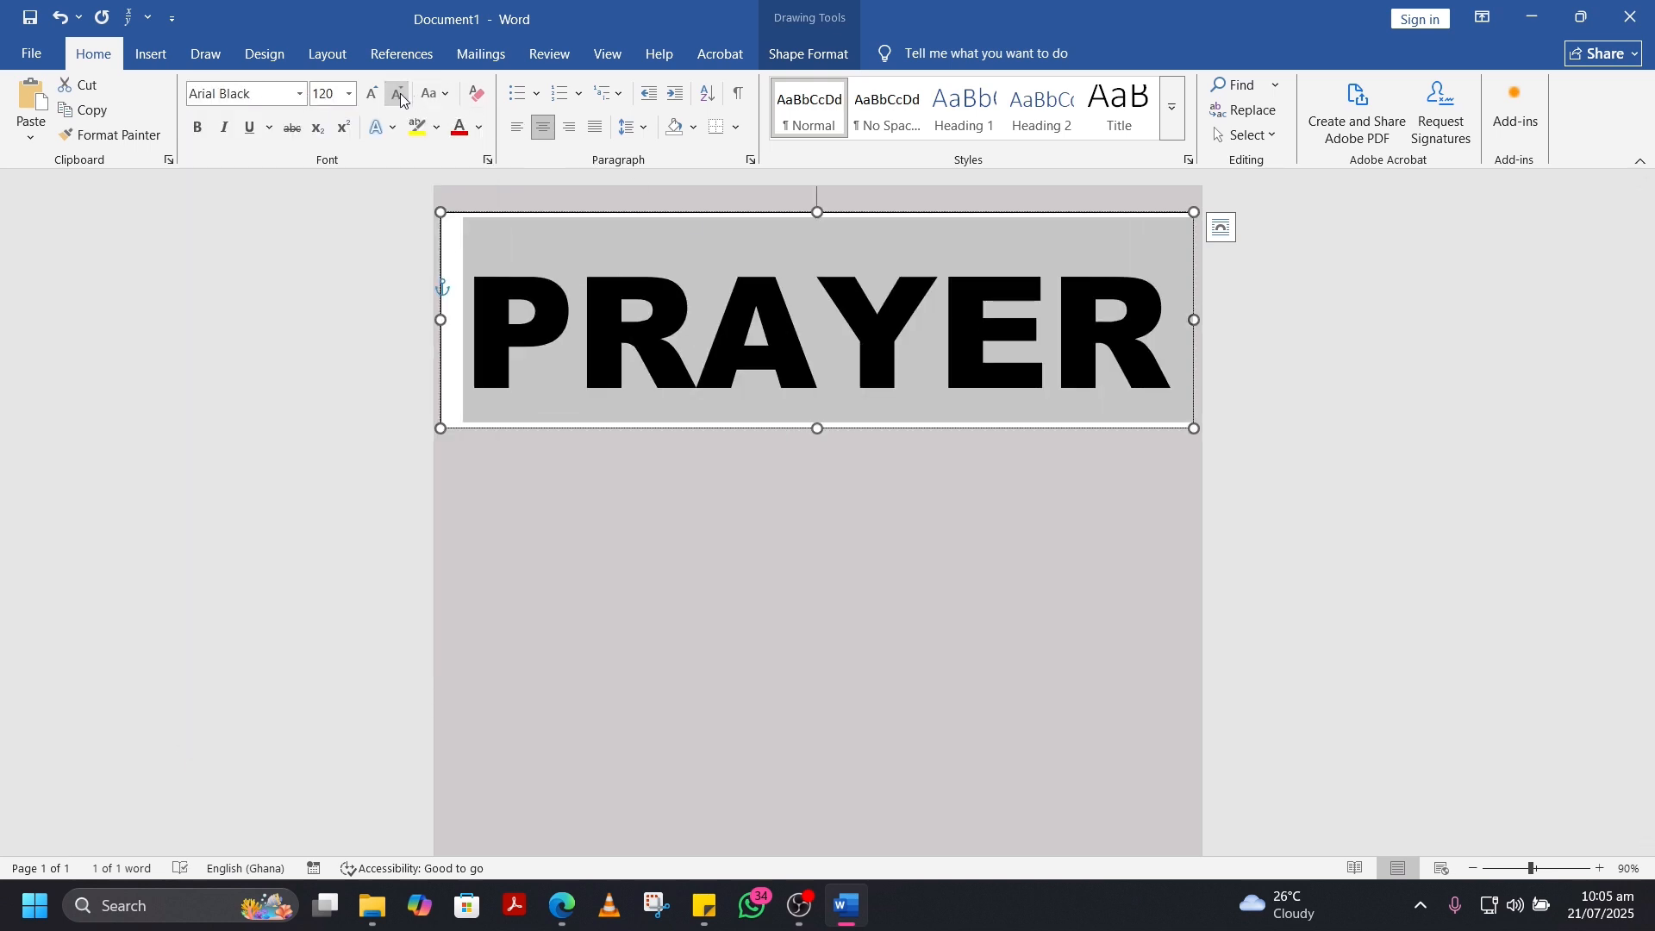
pyautogui.click(955, 395)
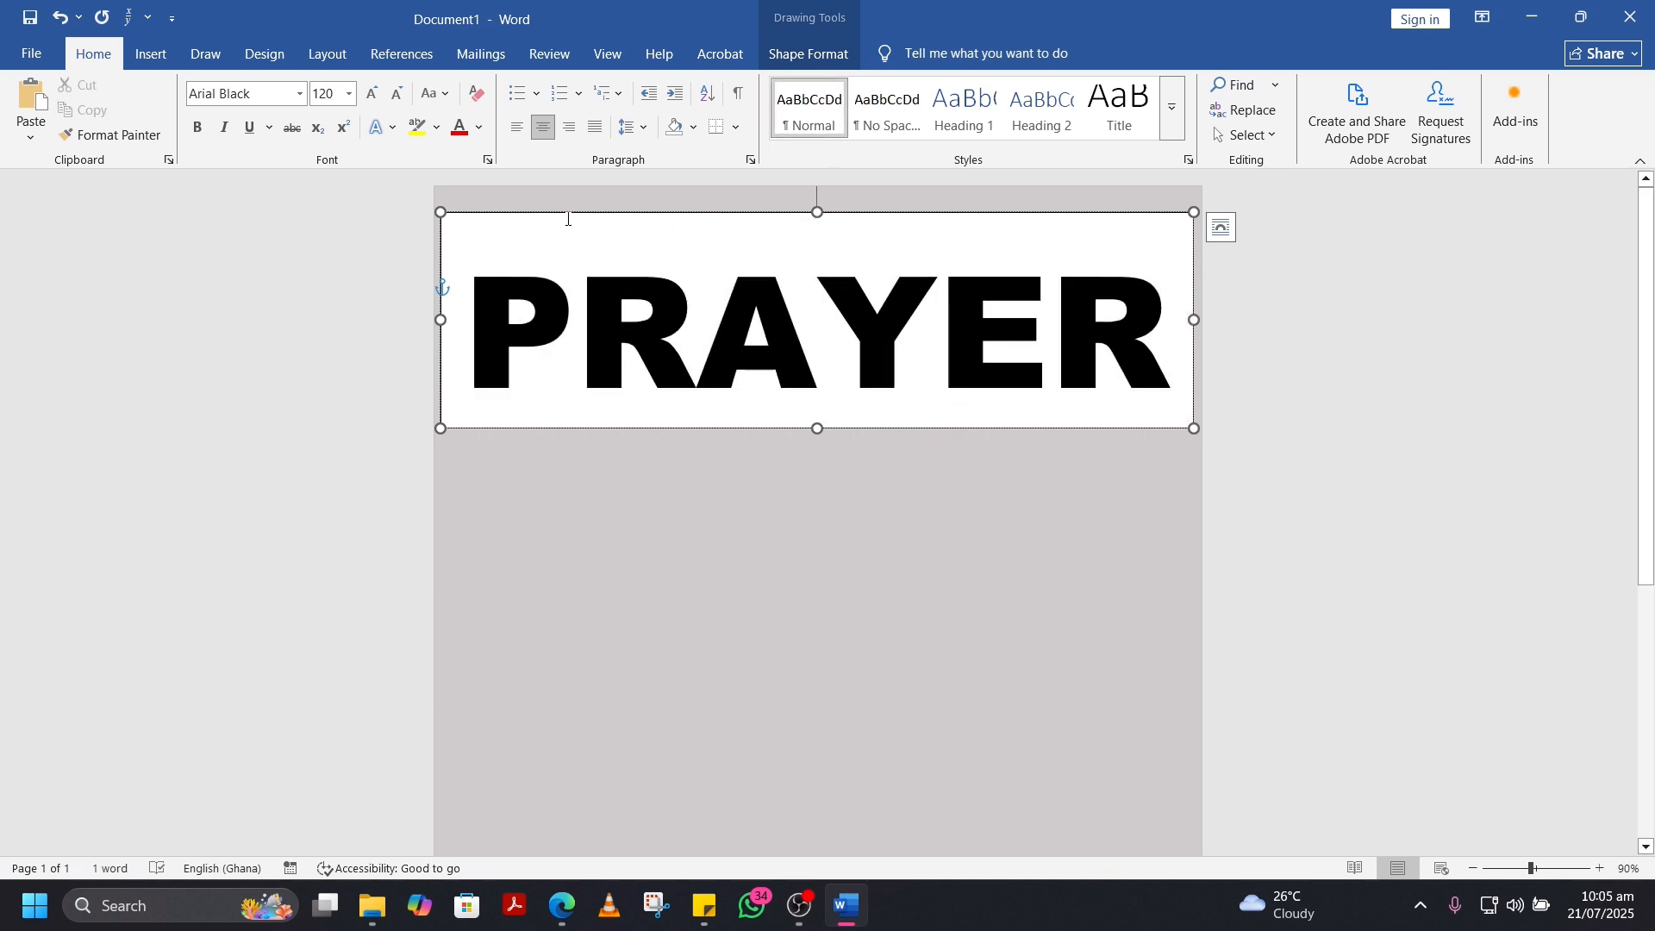
# Step: Make the PRAYER heading's text box transparent by removing its fill and its outline
pyautogui.click(1319, 325)
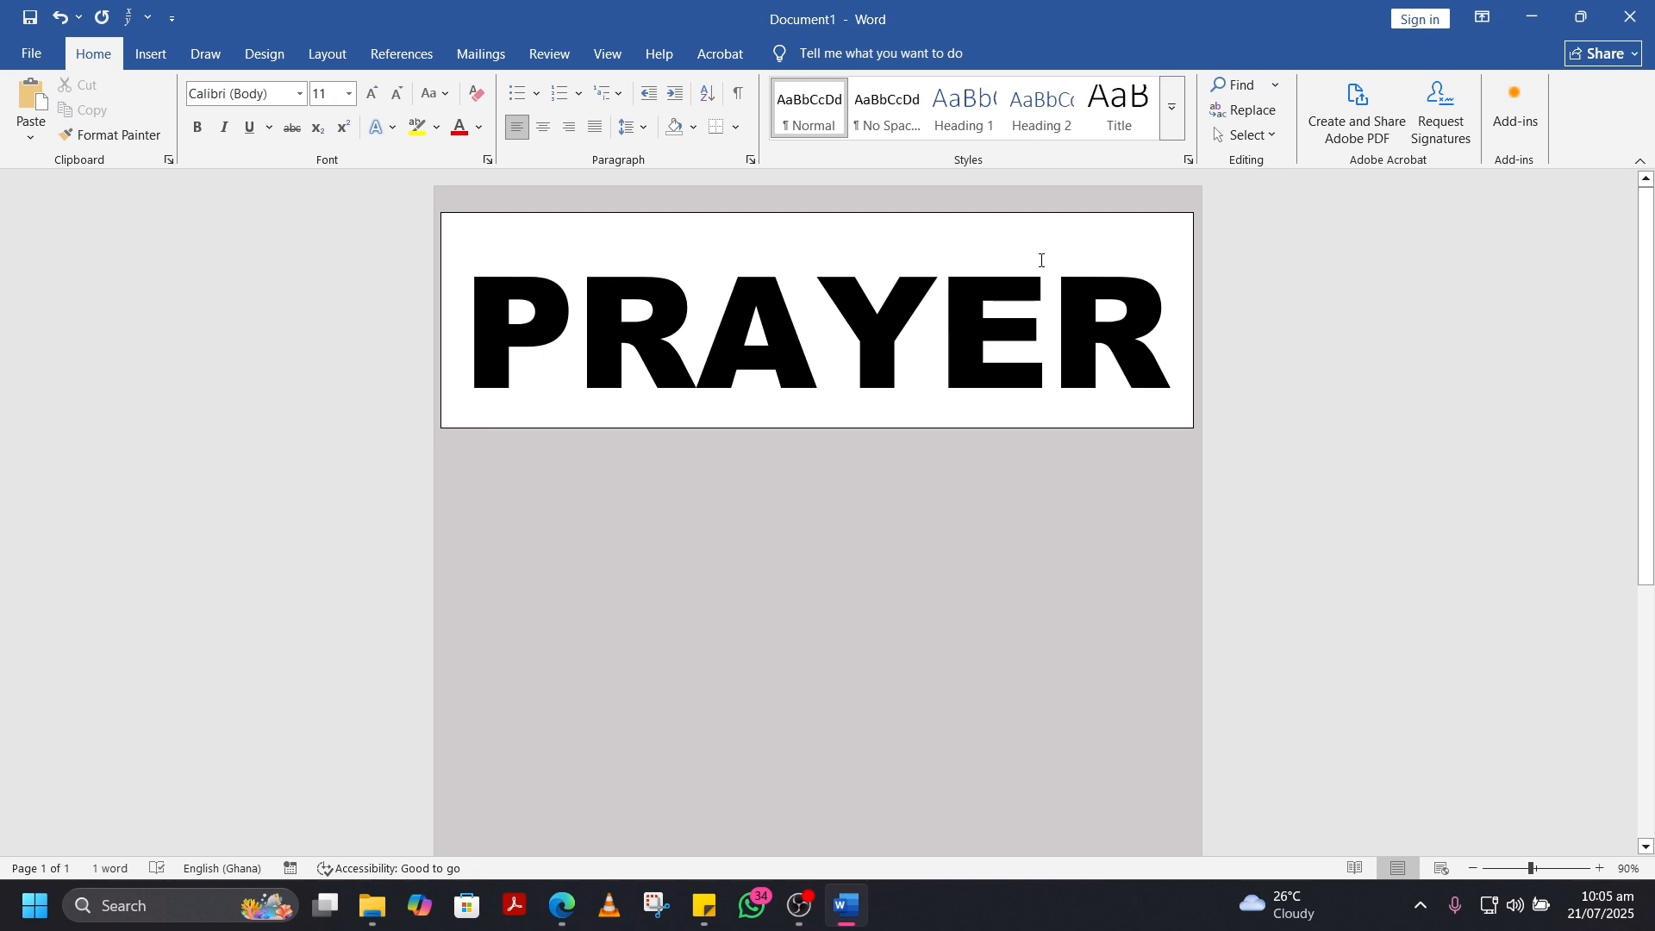
pyautogui.click(1045, 259)
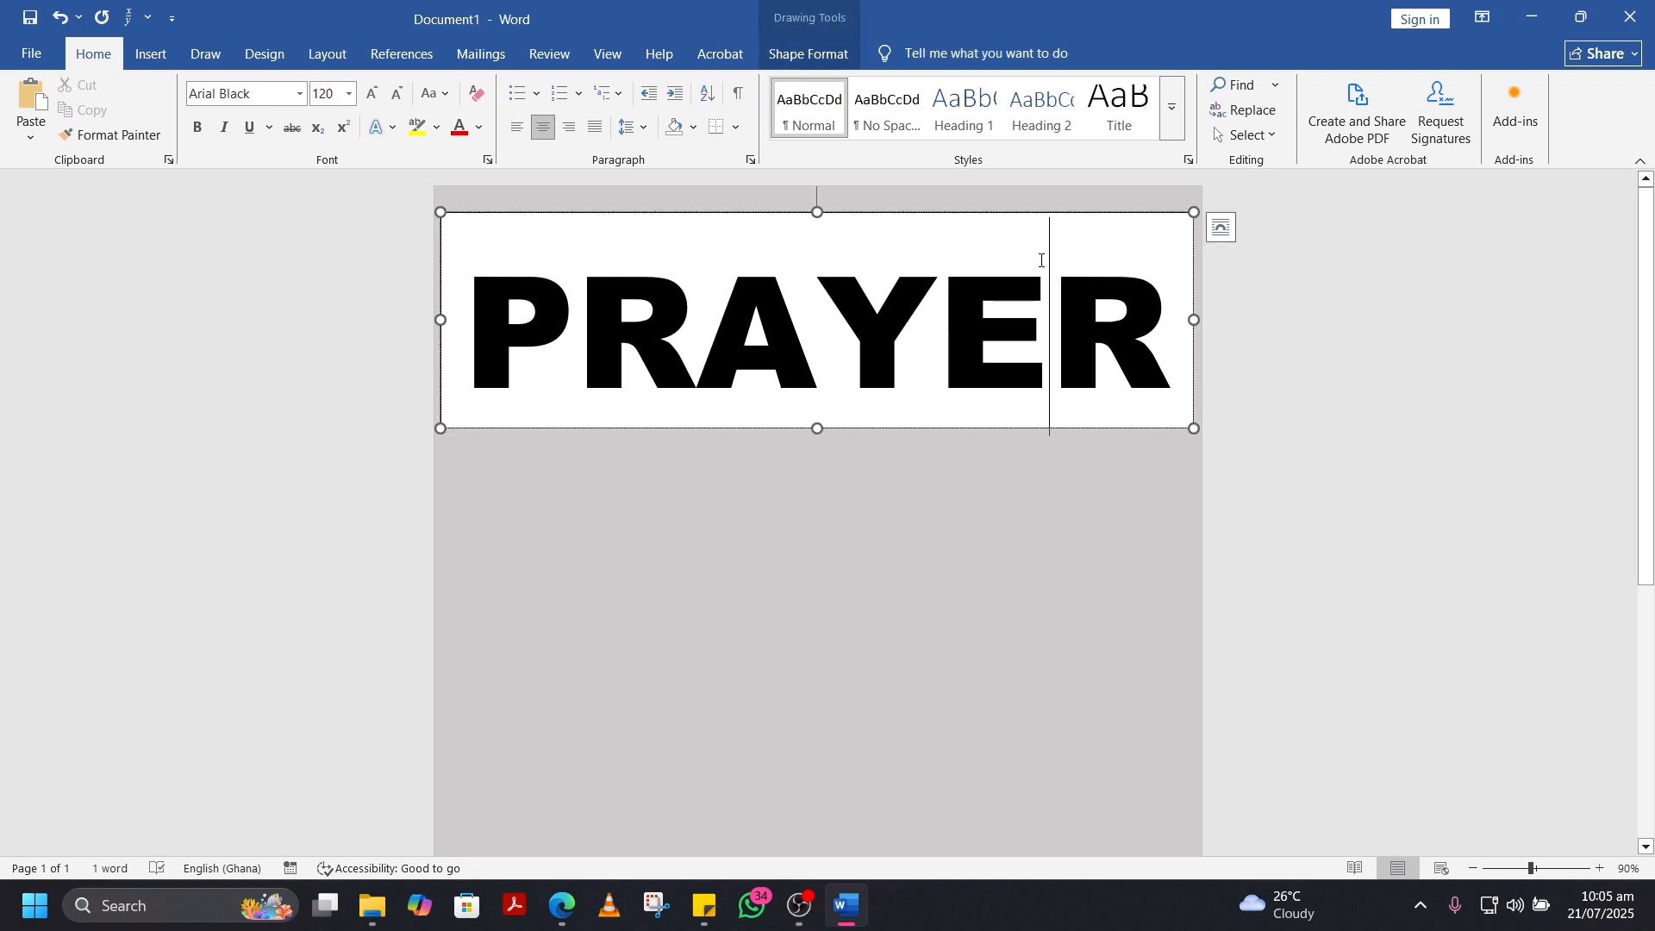
pyautogui.click(818, 54)
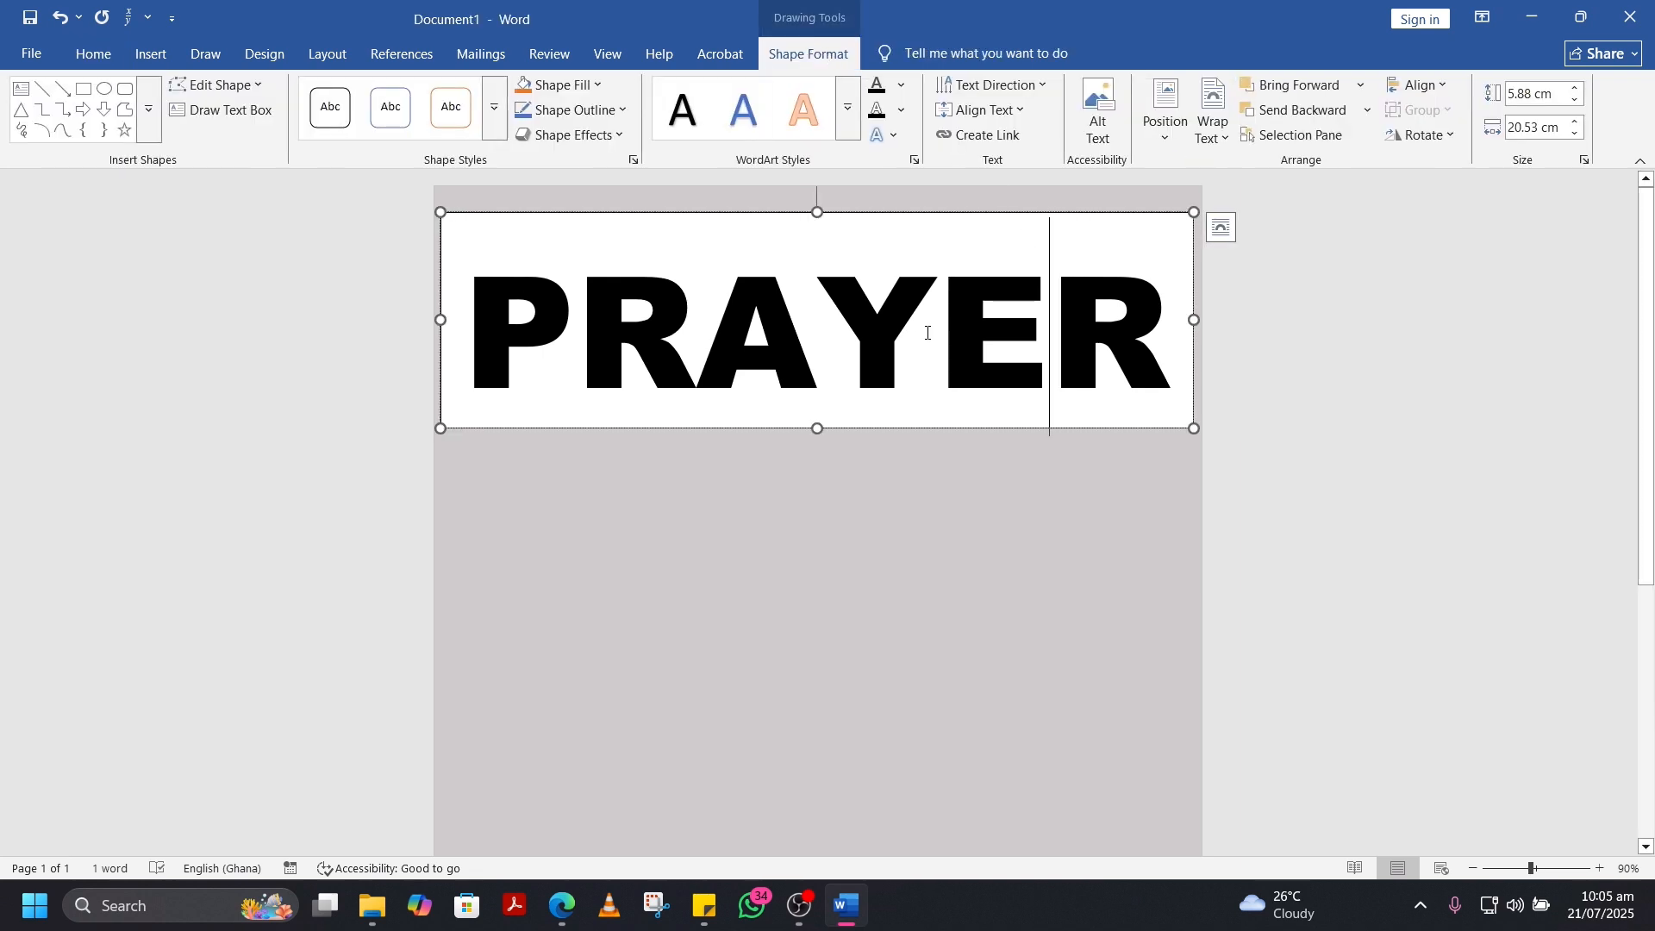
pyautogui.click(955, 214)
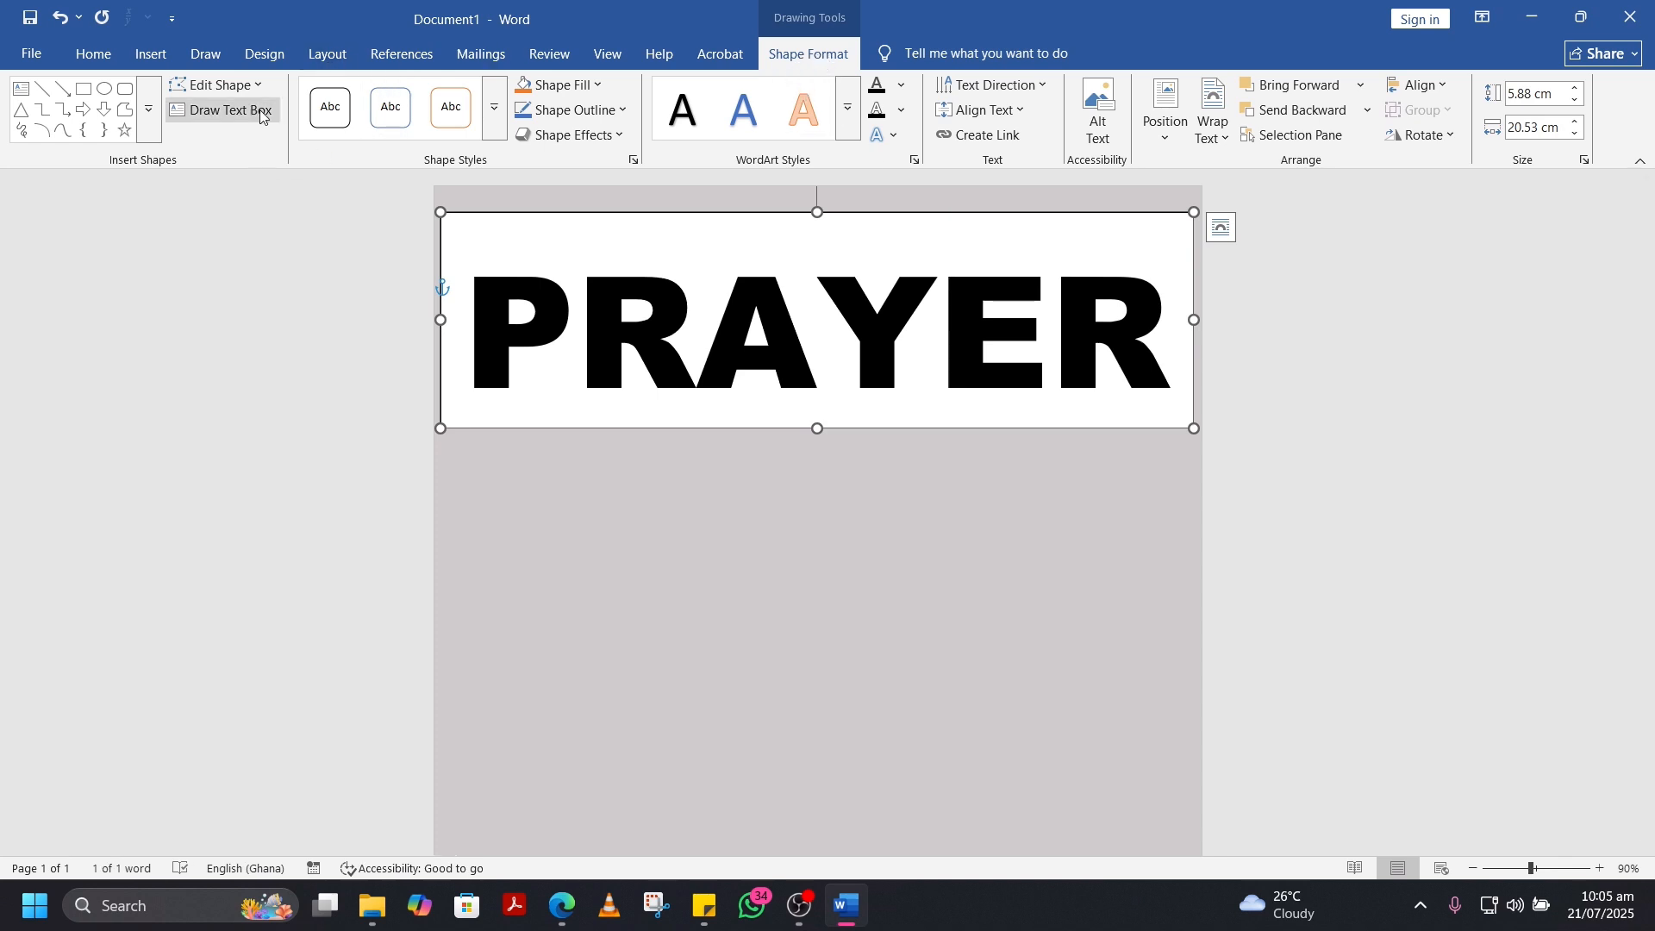
pyautogui.click(600, 85)
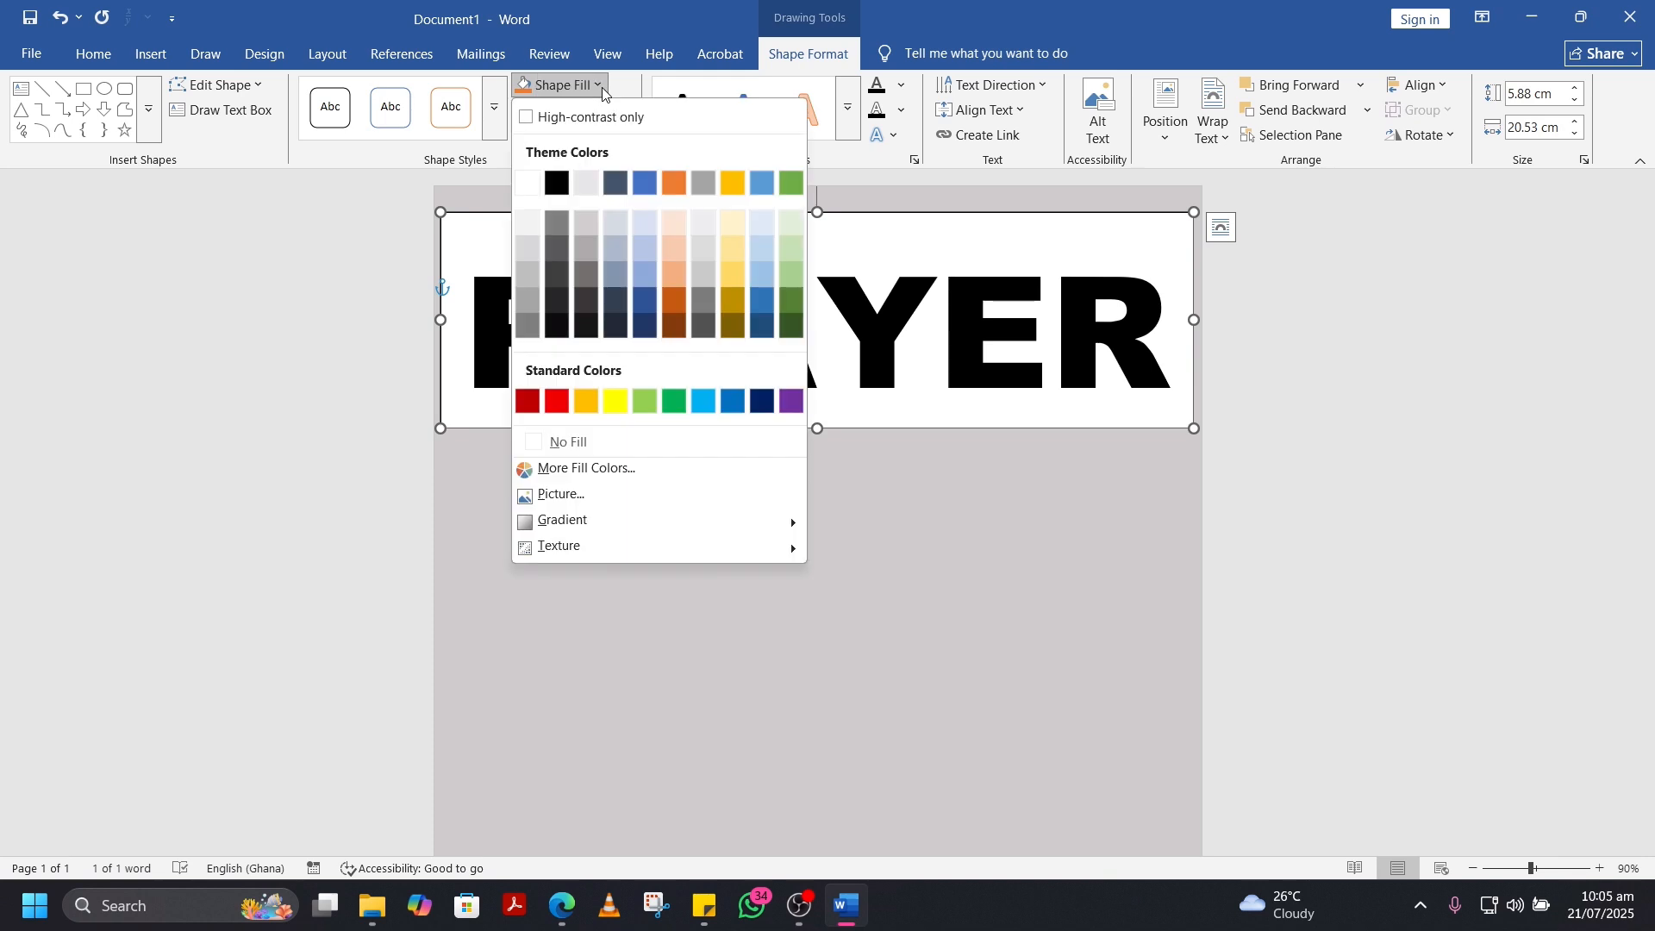
pyautogui.click(755, 448)
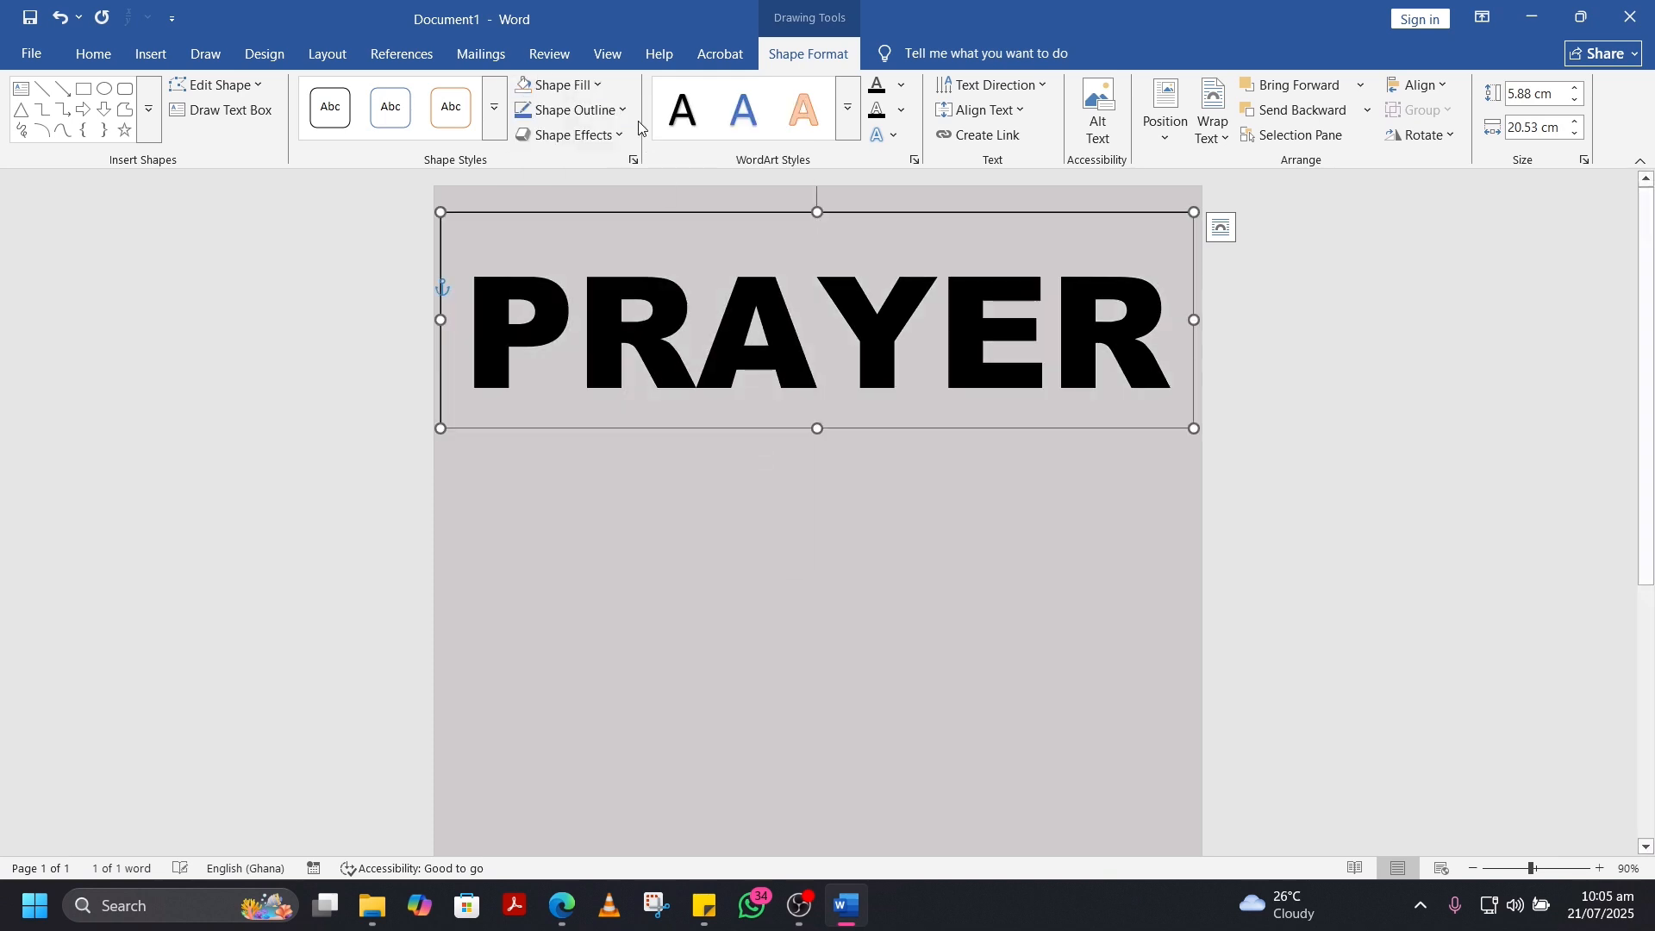
pyautogui.click(617, 112)
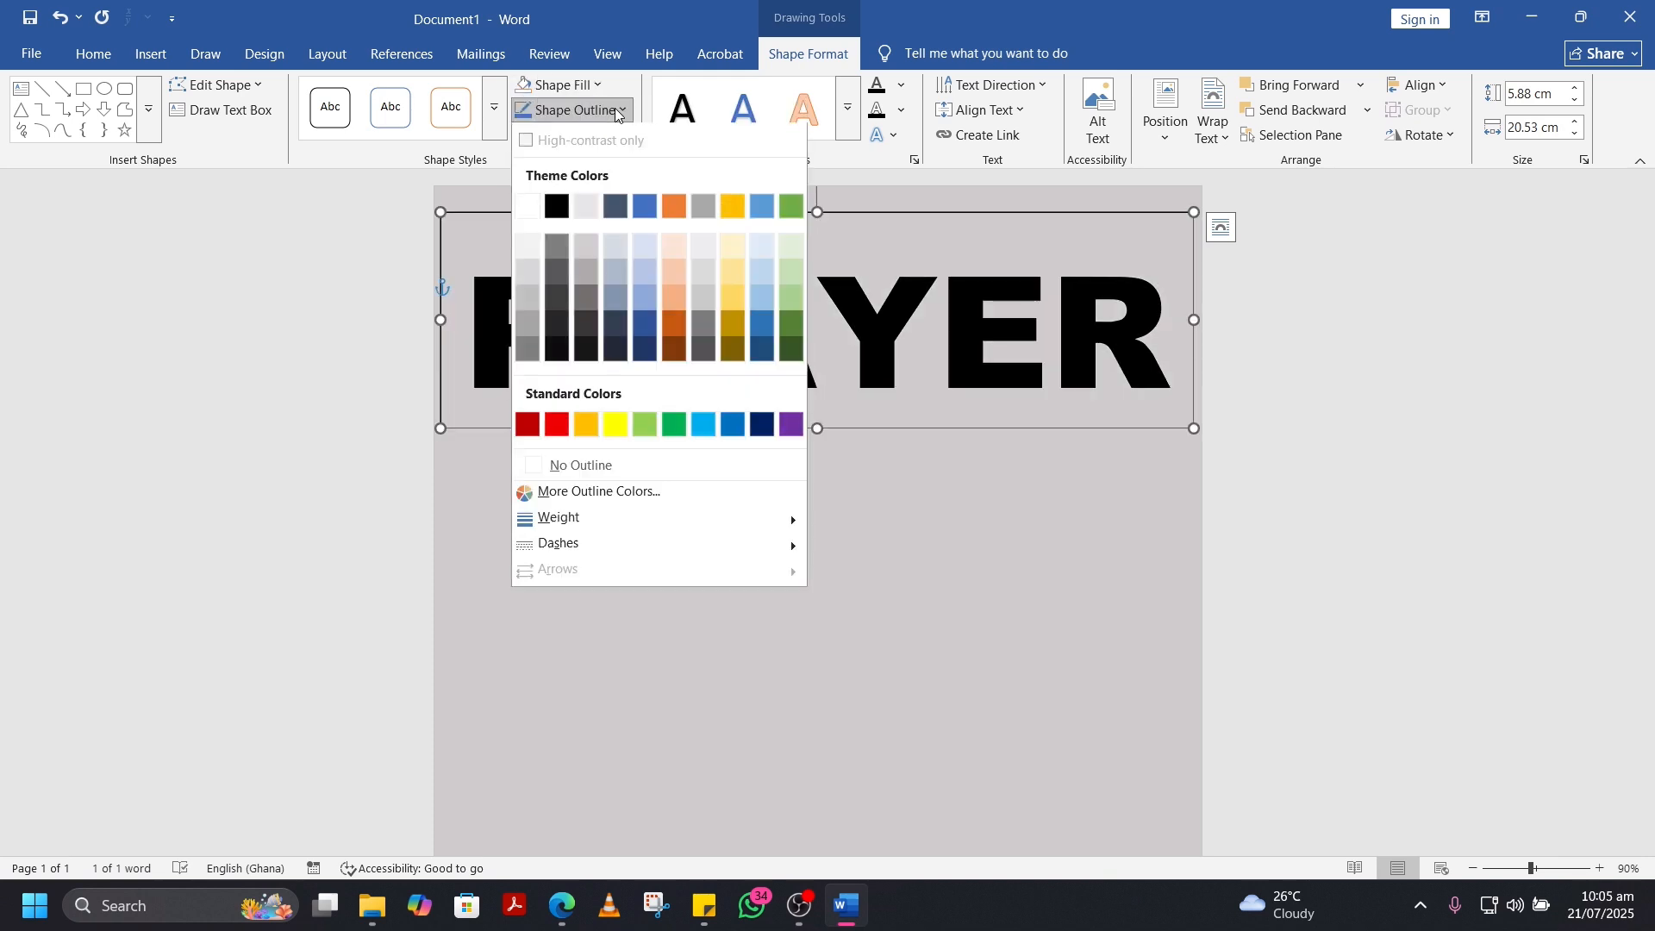
pyautogui.click(731, 467)
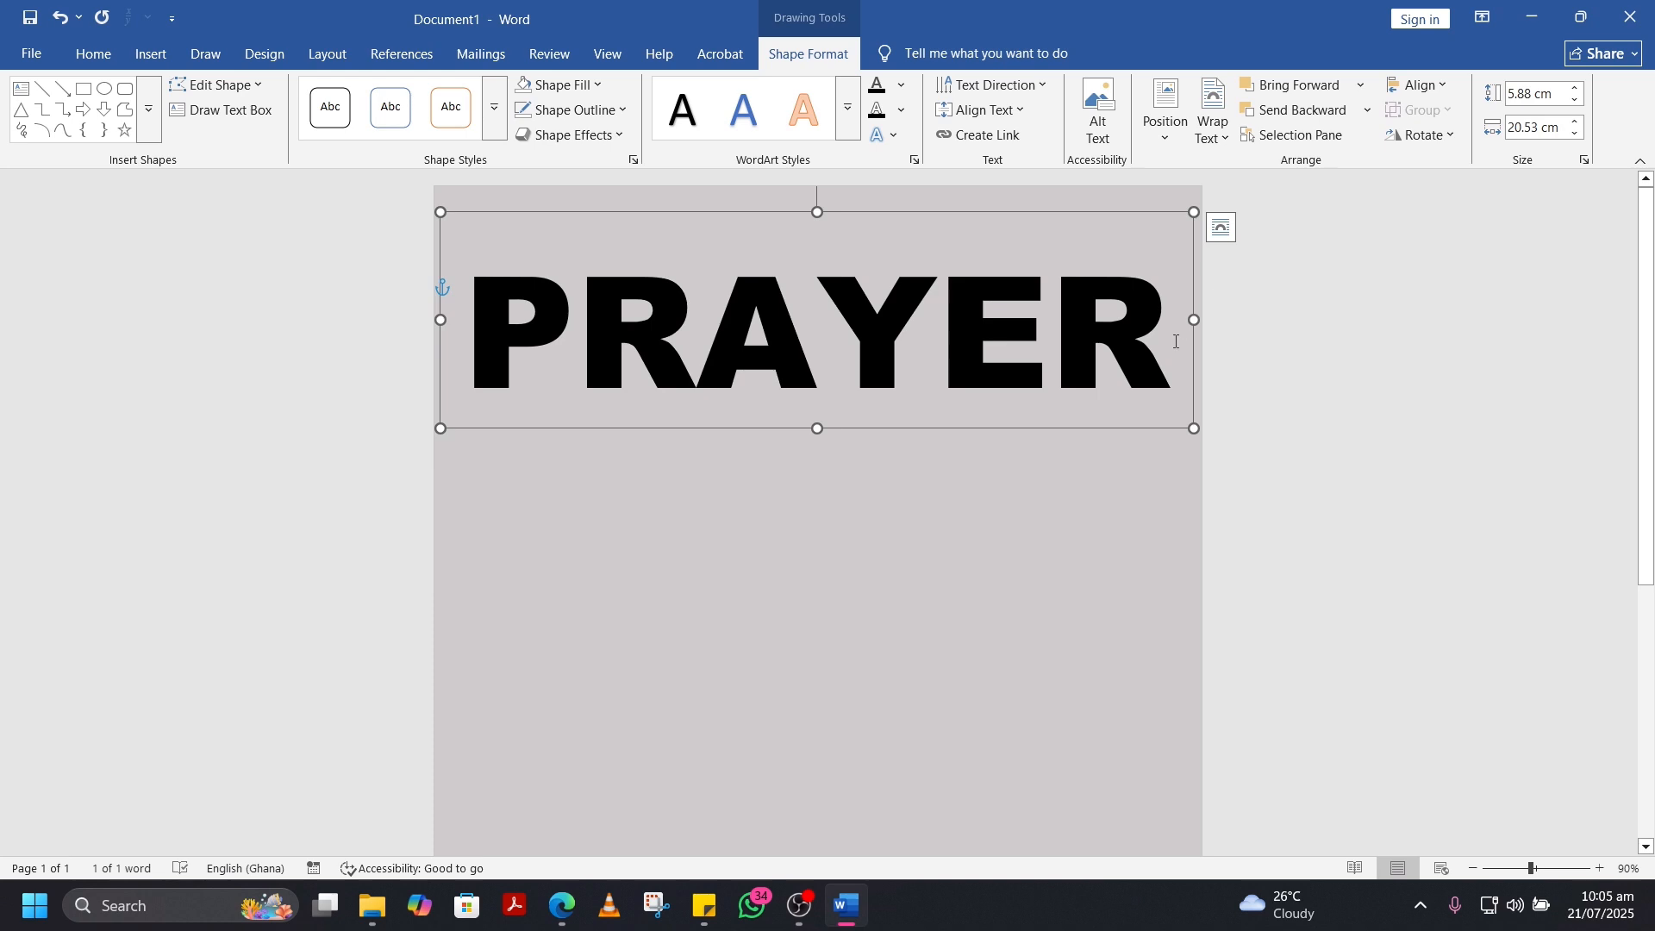
# Step: Change the PRAYER heading's font colour to white
pyautogui.moveTo(1175, 345); pyautogui.dragTo(470, 340)
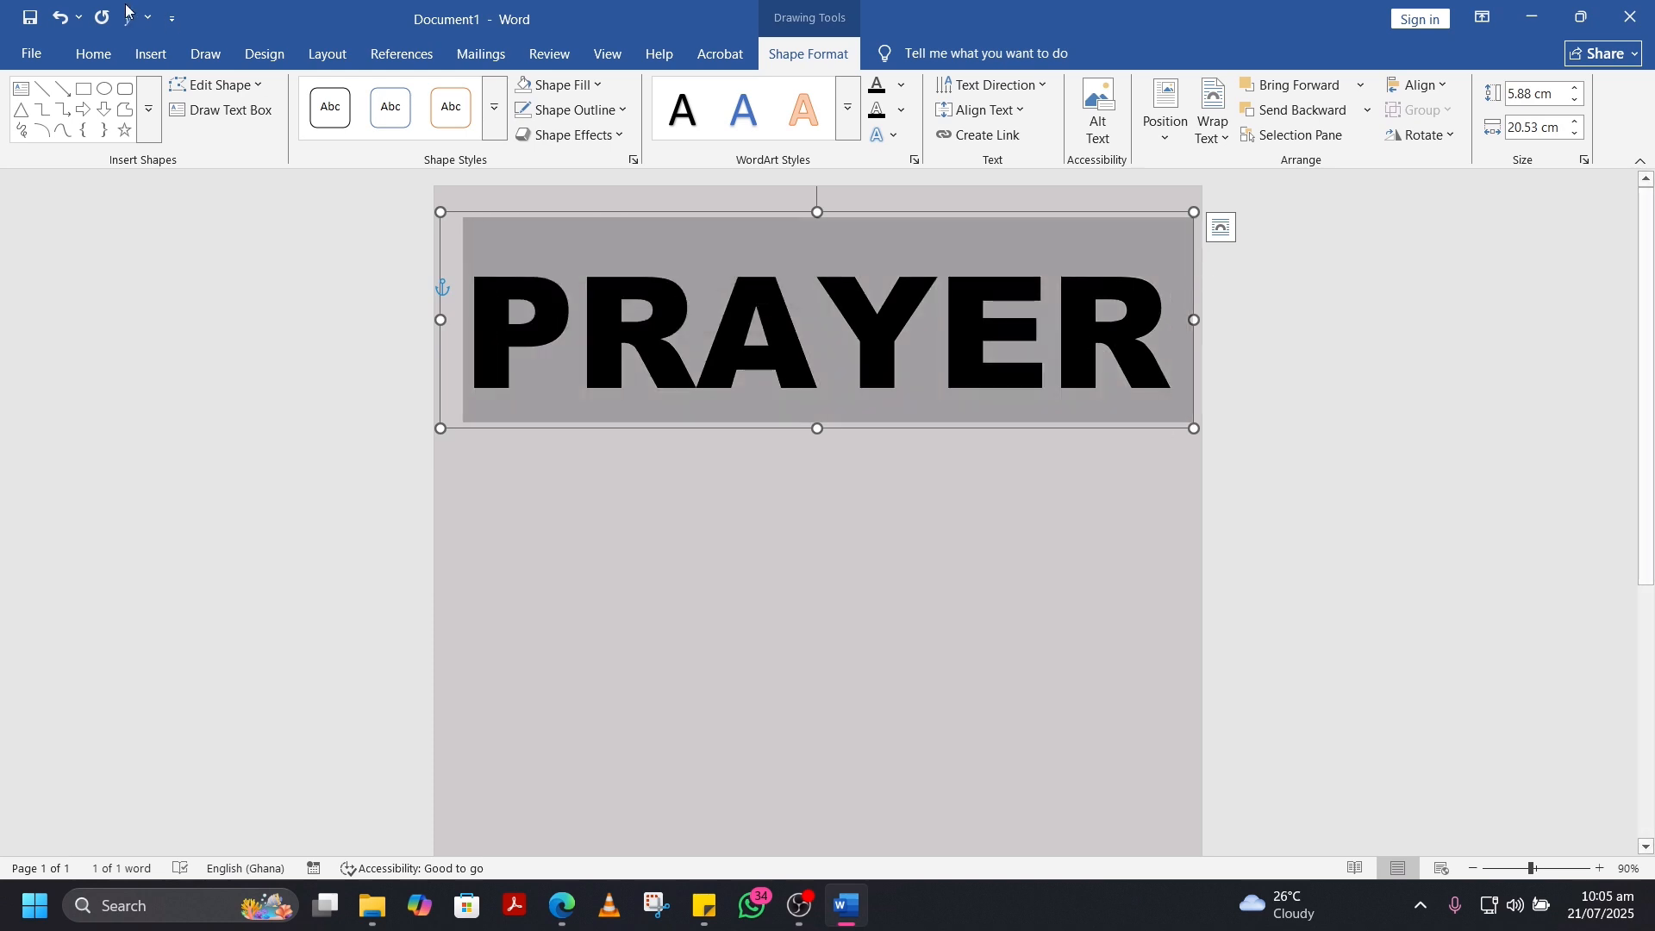
pyautogui.click(95, 52)
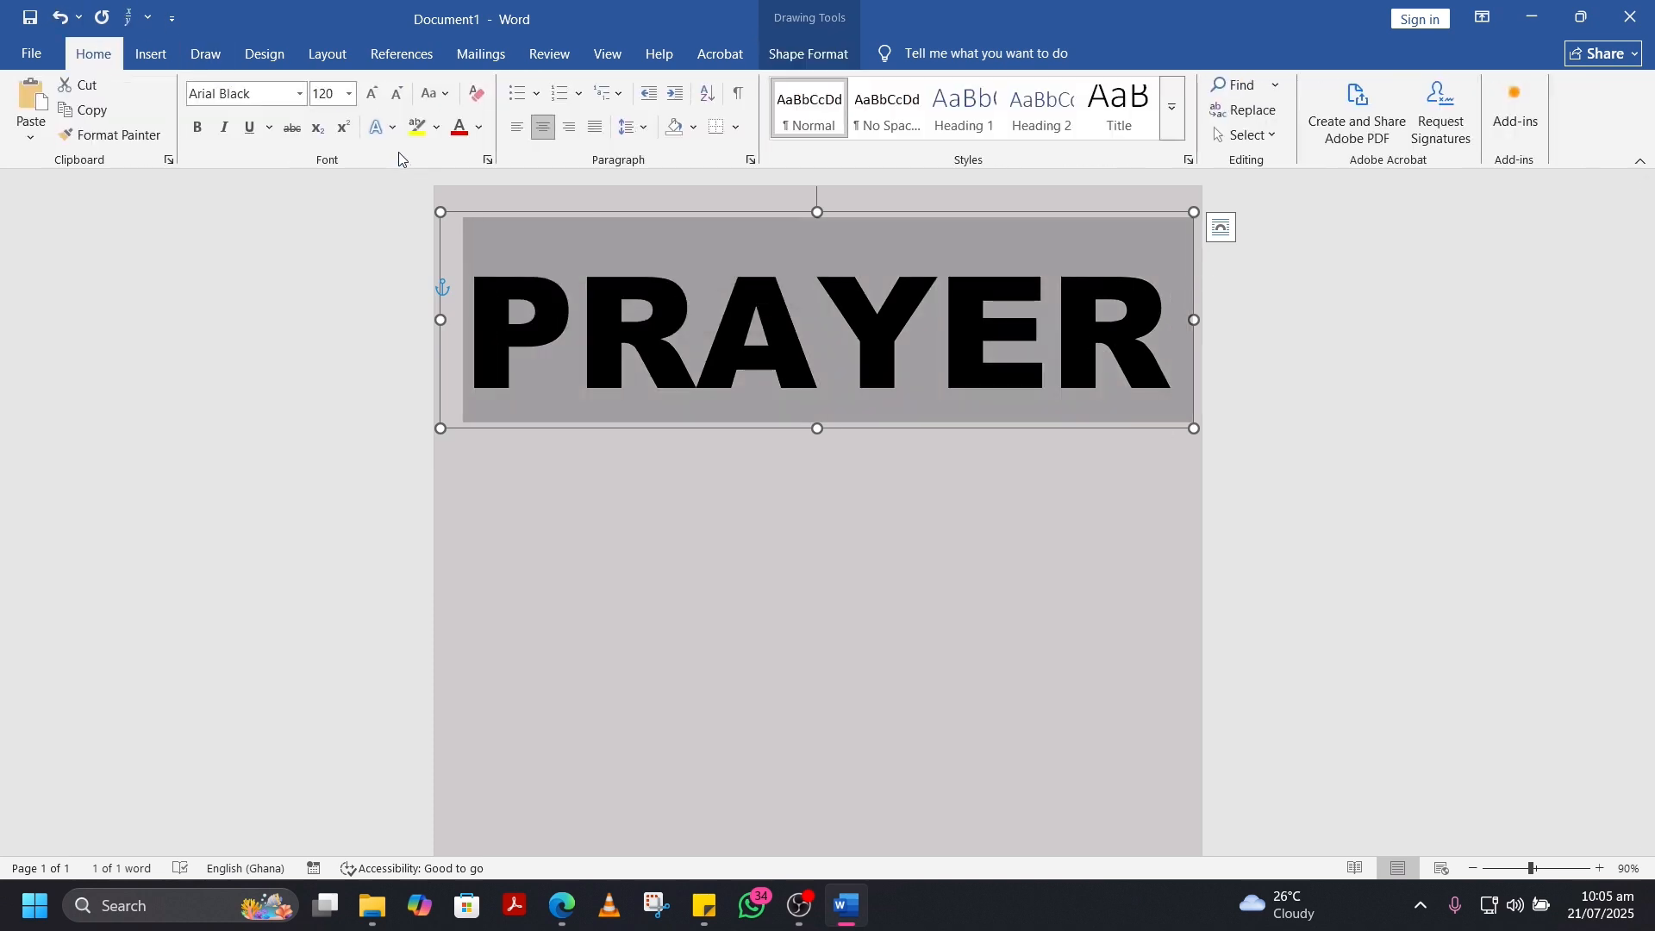
pyautogui.click(480, 136)
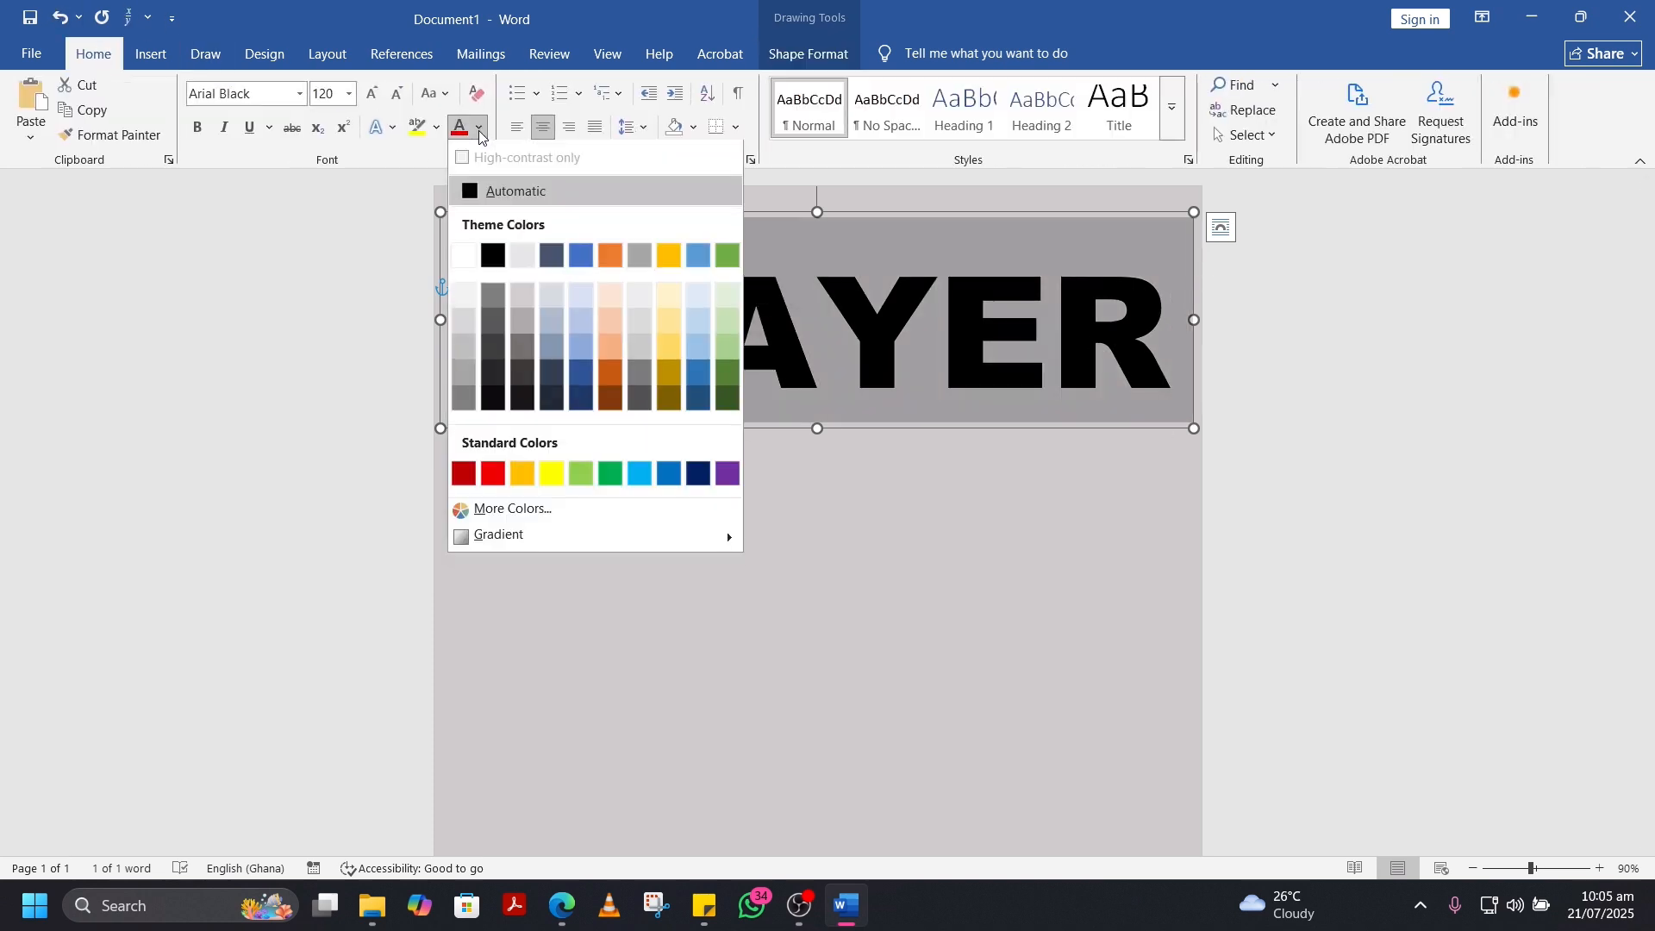
pyautogui.click(463, 258)
pyautogui.click(1082, 500)
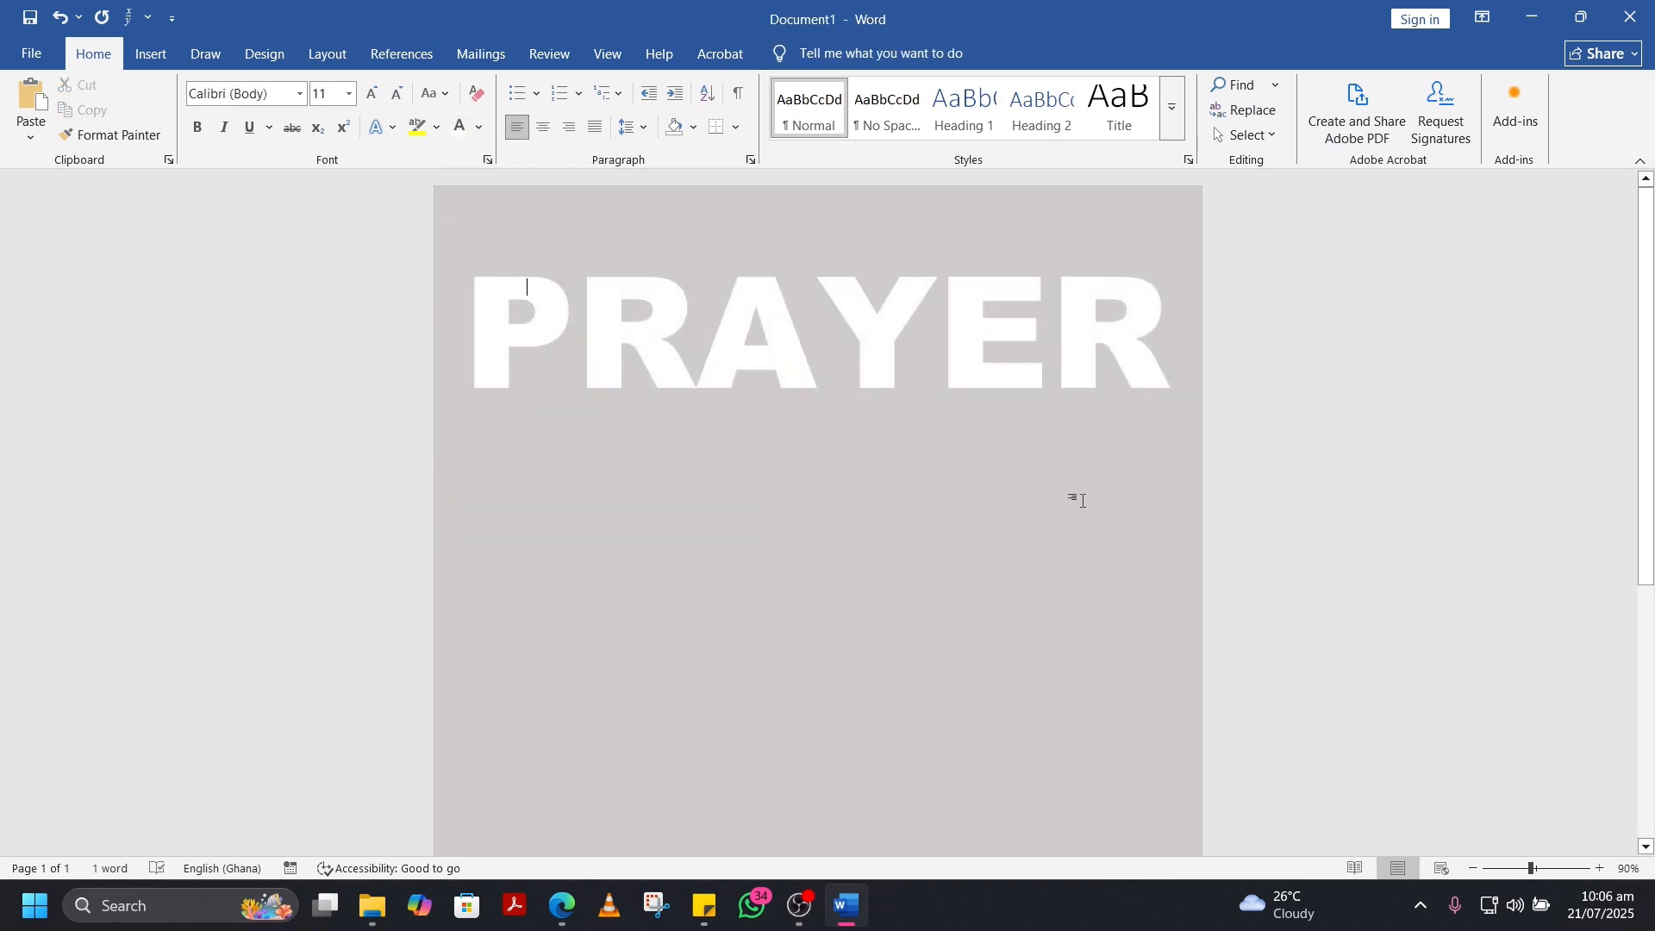
# Step: Insert a text box below the heading in the page's right half, about 6.8 cm high by 8.2 cm wide
pyautogui.scroll(-5, 1076, 496)
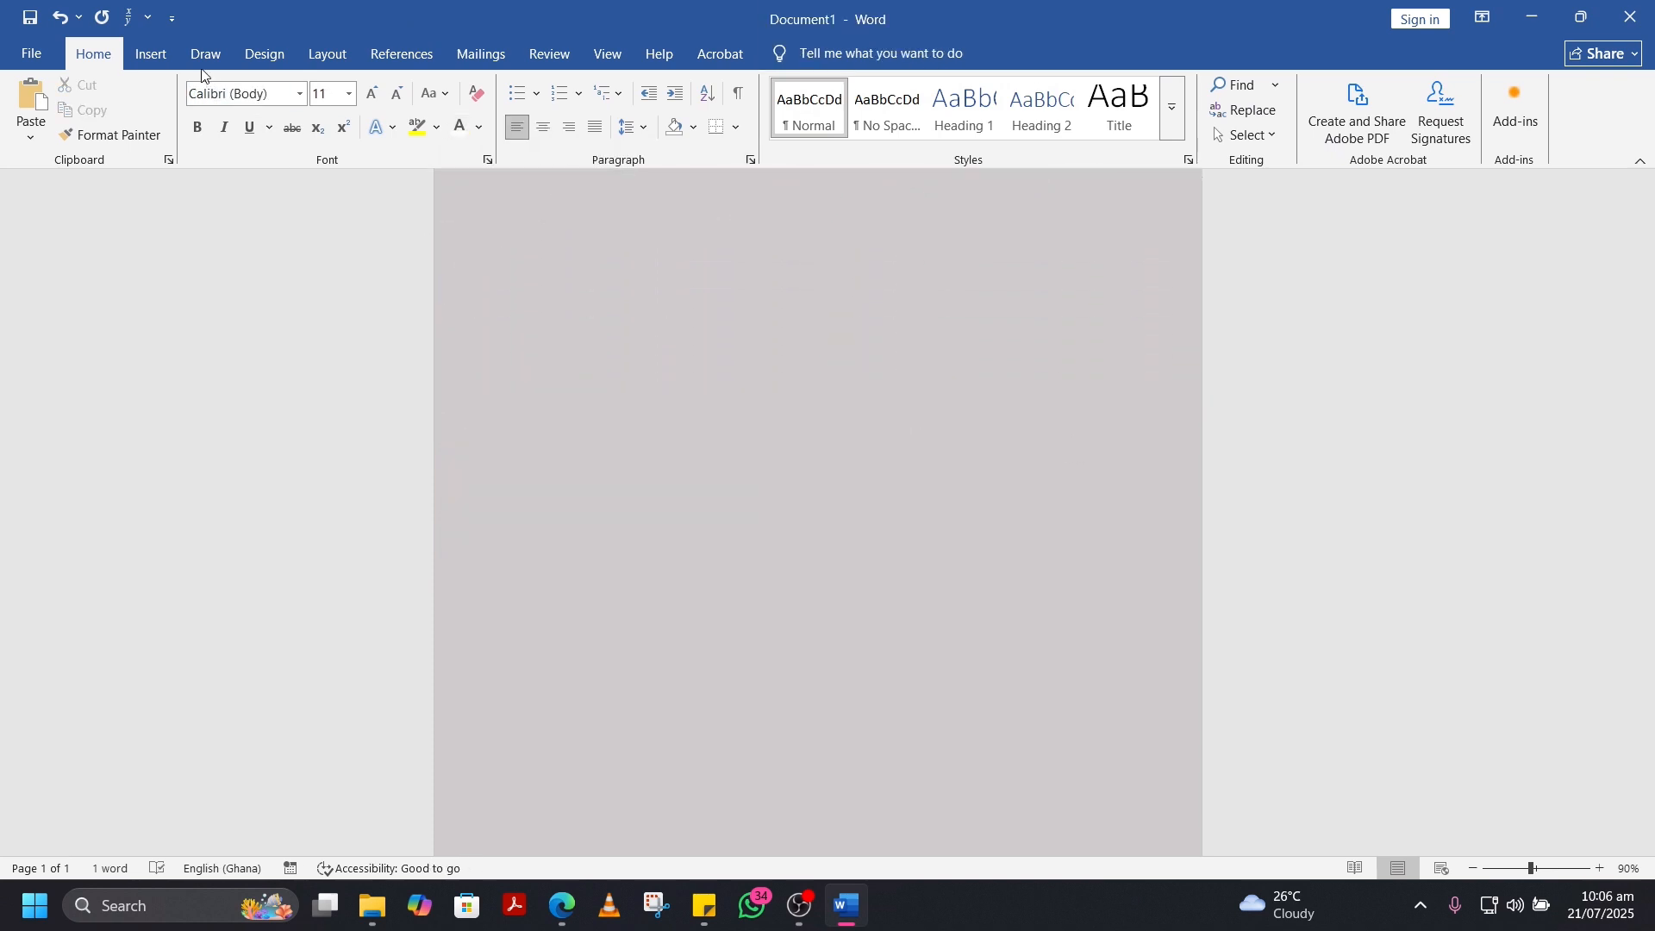
pyautogui.click(151, 54)
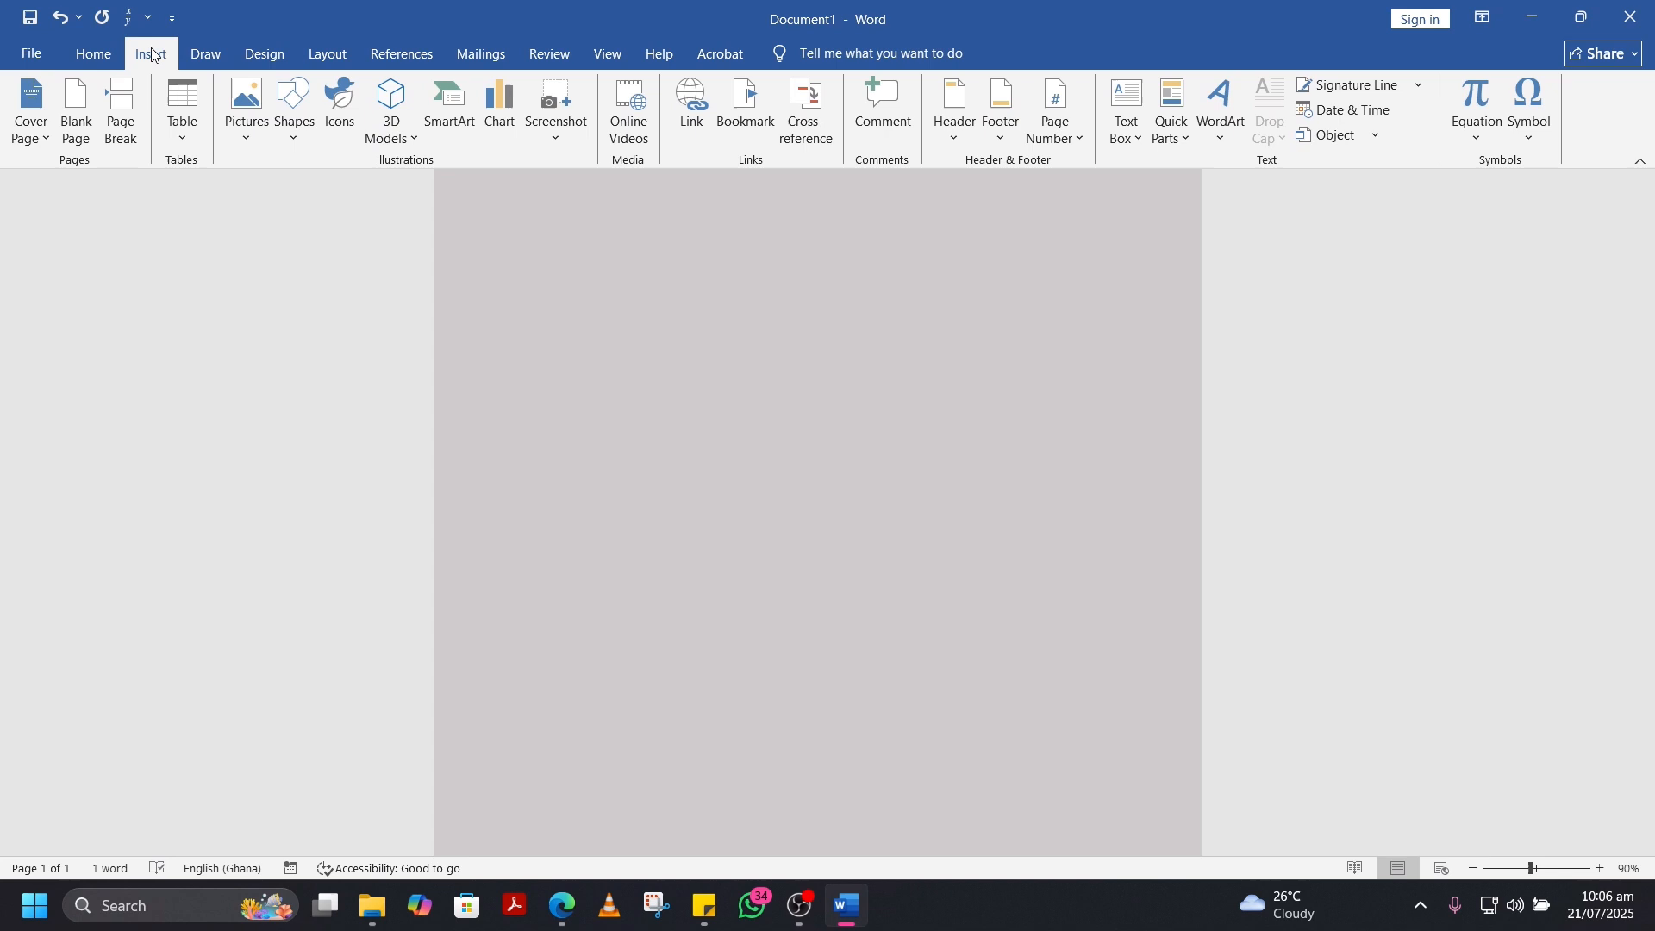
pyautogui.click(295, 136)
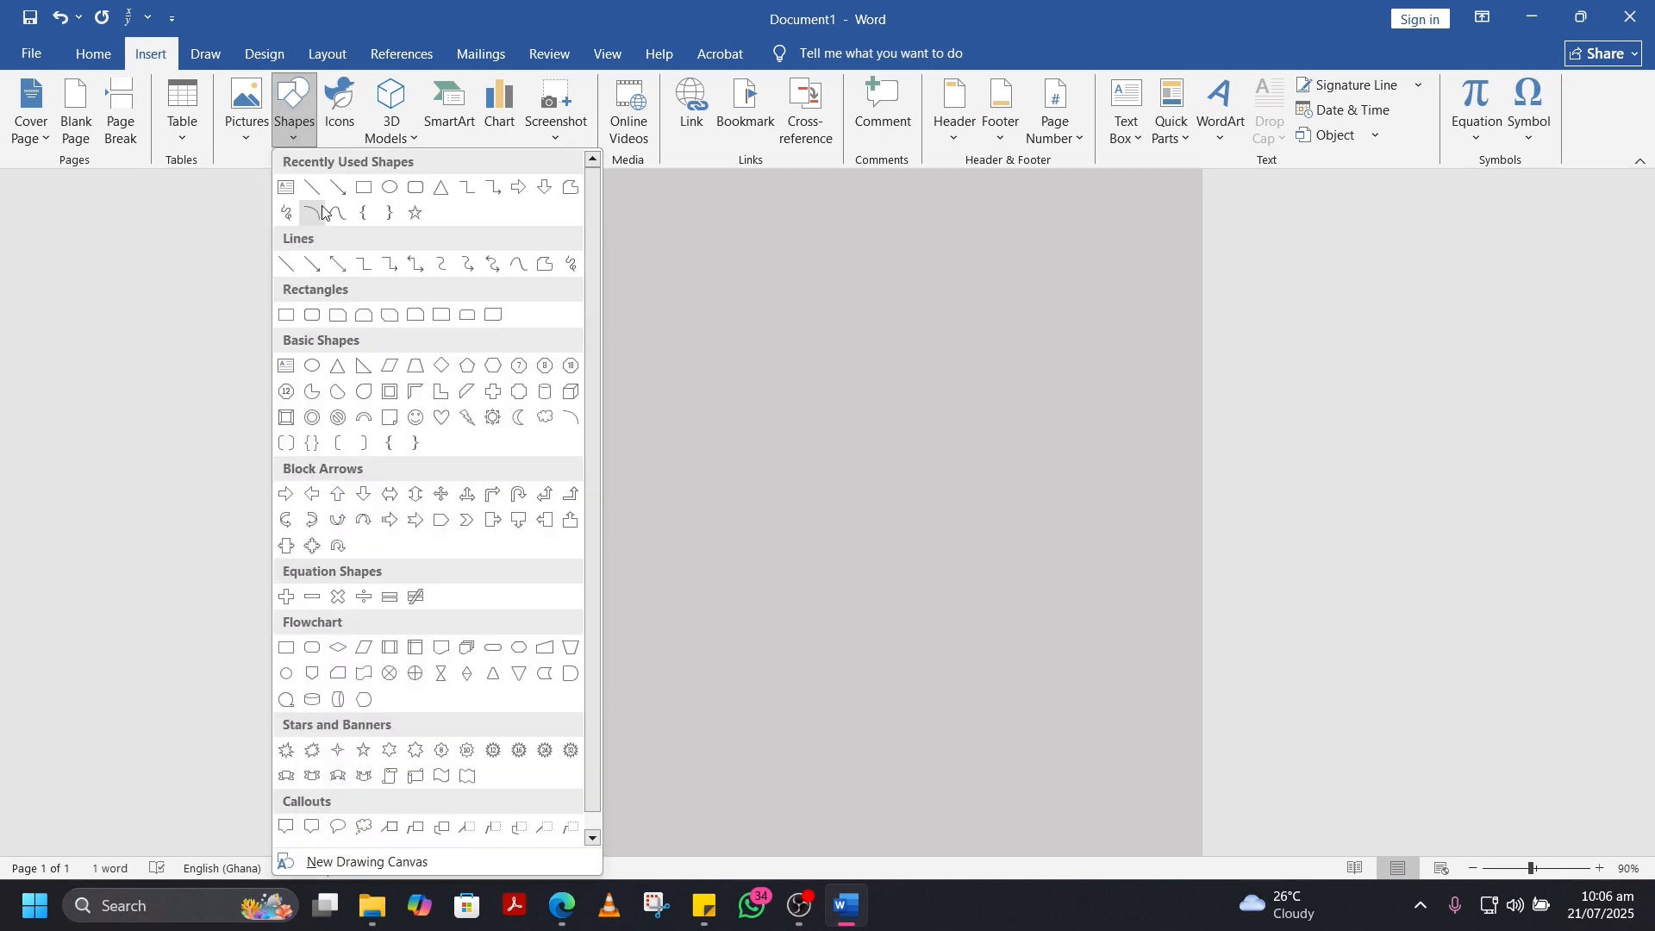
pyautogui.click(286, 187)
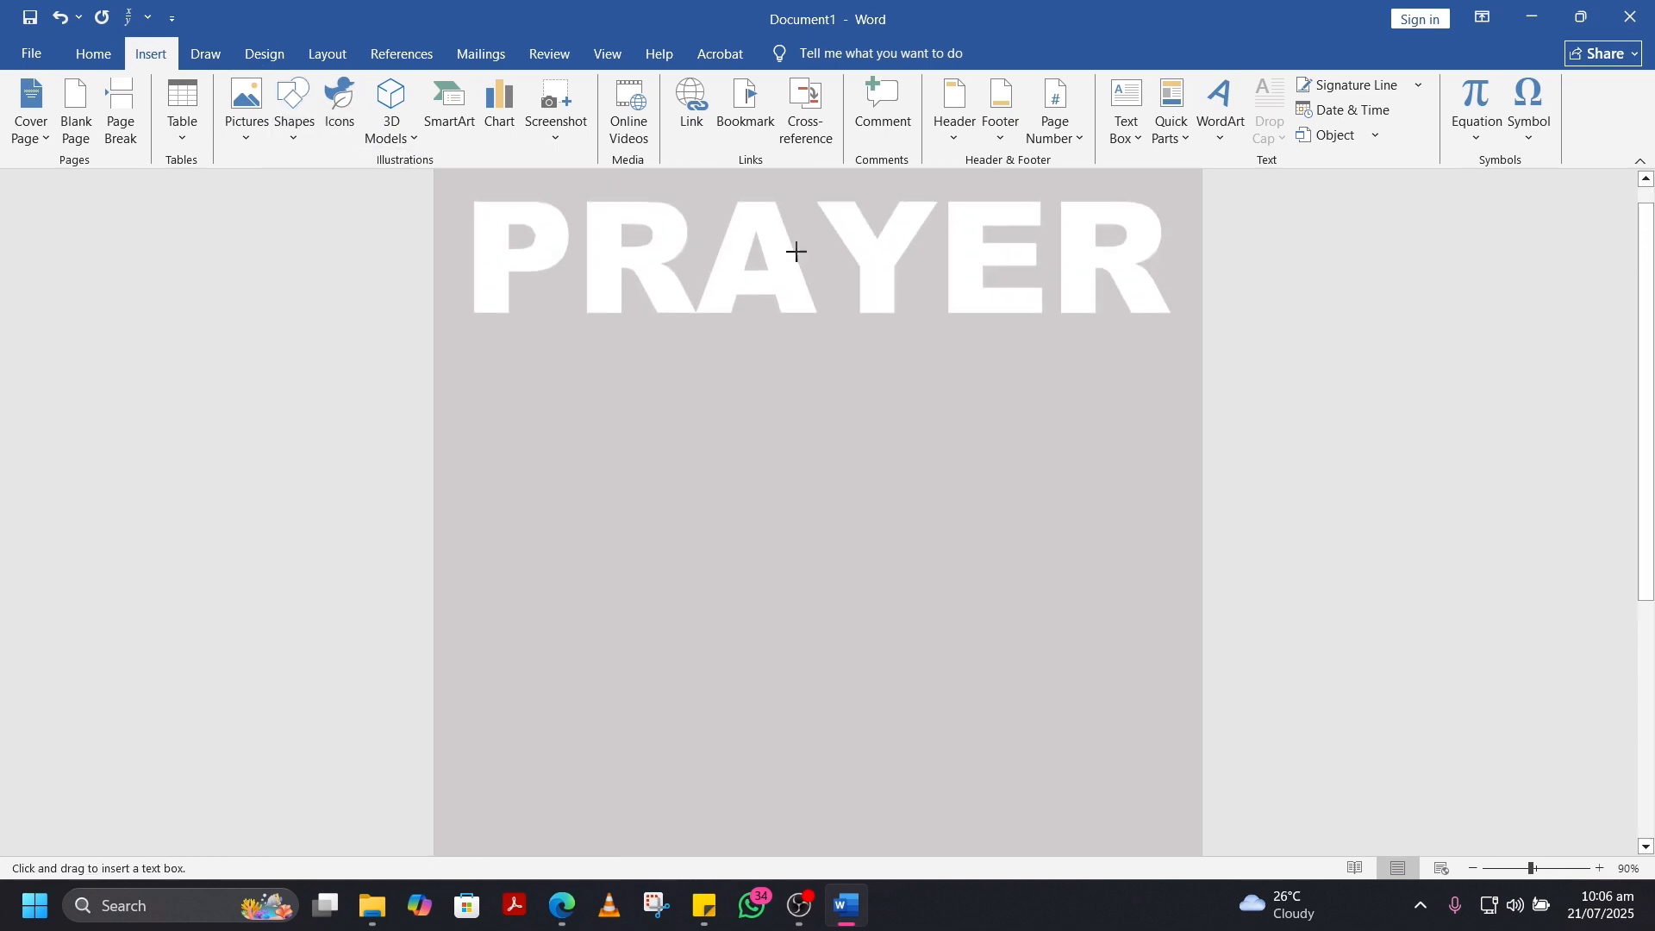
pyautogui.moveTo(839, 499)
pyautogui.mouseDown()
pyautogui.moveTo(869, 595)
pyautogui.moveTo(1175, 709)
pyautogui.moveTo(1141, 752)
pyautogui.mouseUp()
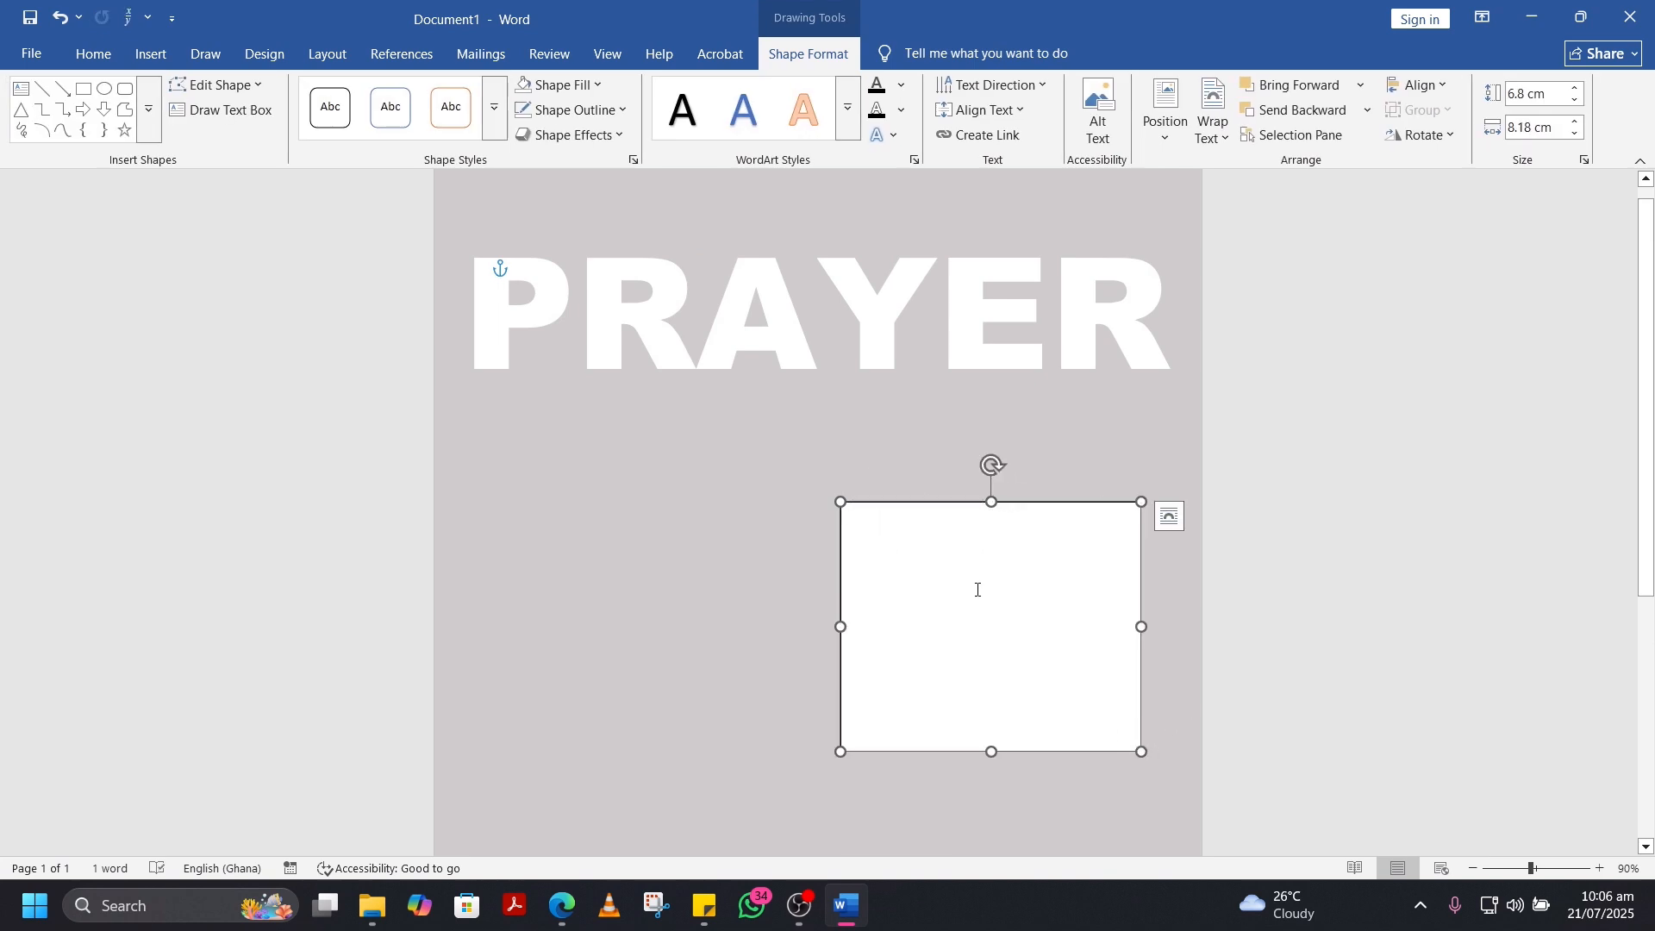
# Step: Enter four lines in the new text box: IF YOU WANT TO GROW, READ YOUR BIBLE, PRAY EVERYDAY, PRAY EVERYDAY
pyautogui.write('IF')
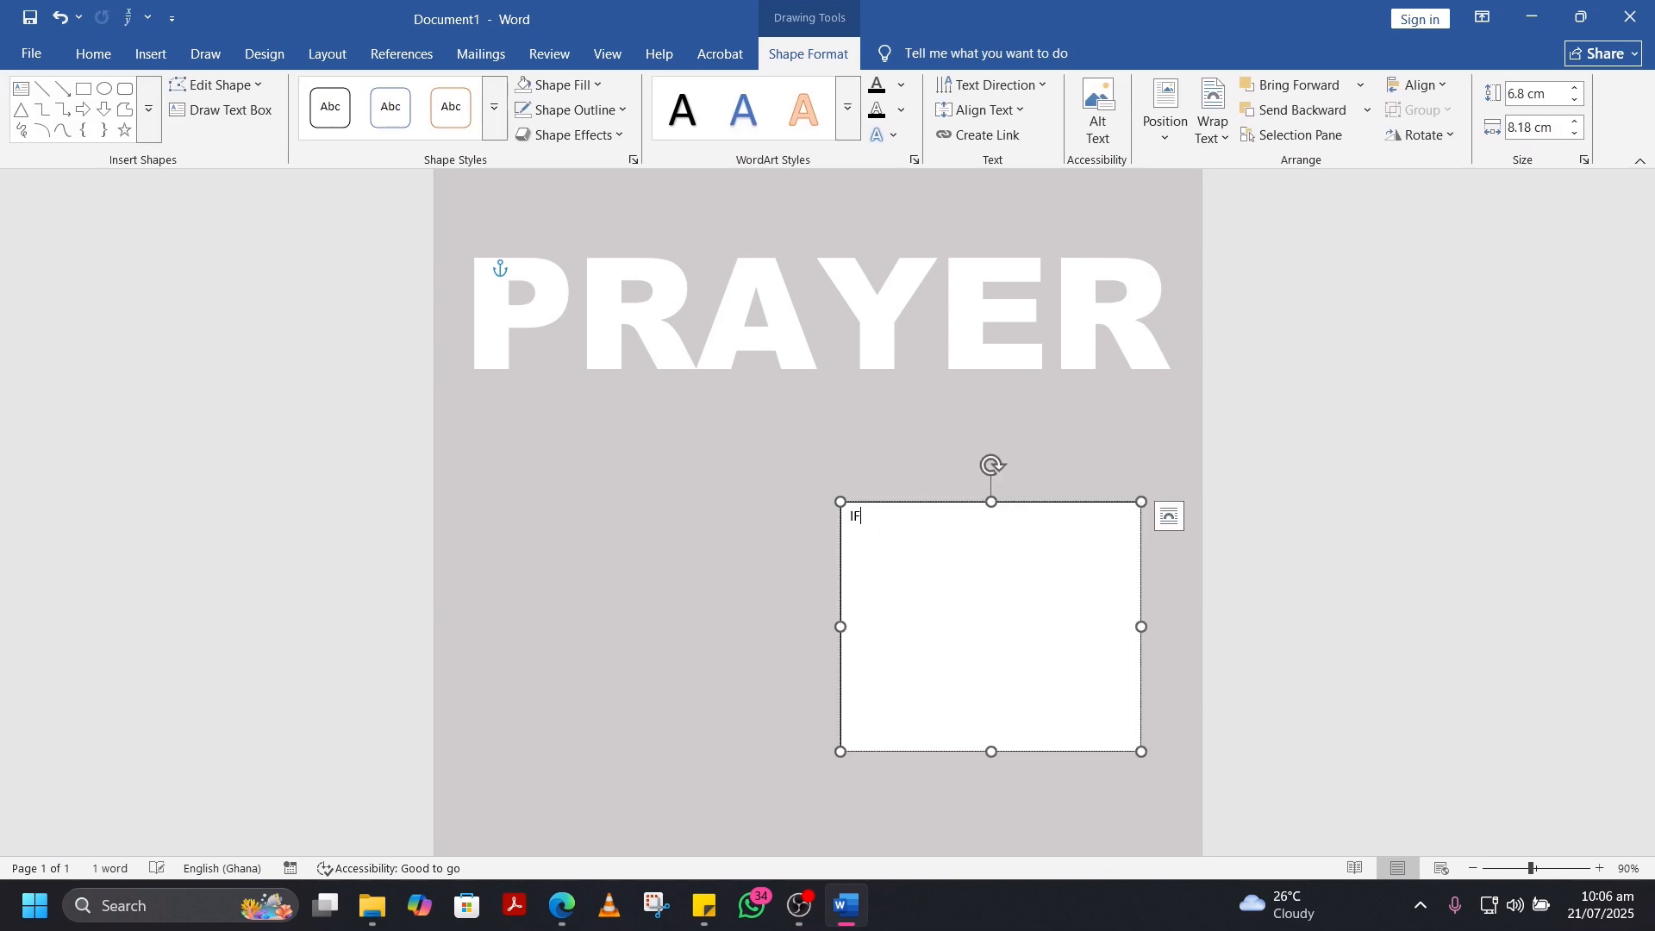
pyautogui.write(' YOU WANT TO GROW')
pyautogui.press('Return')
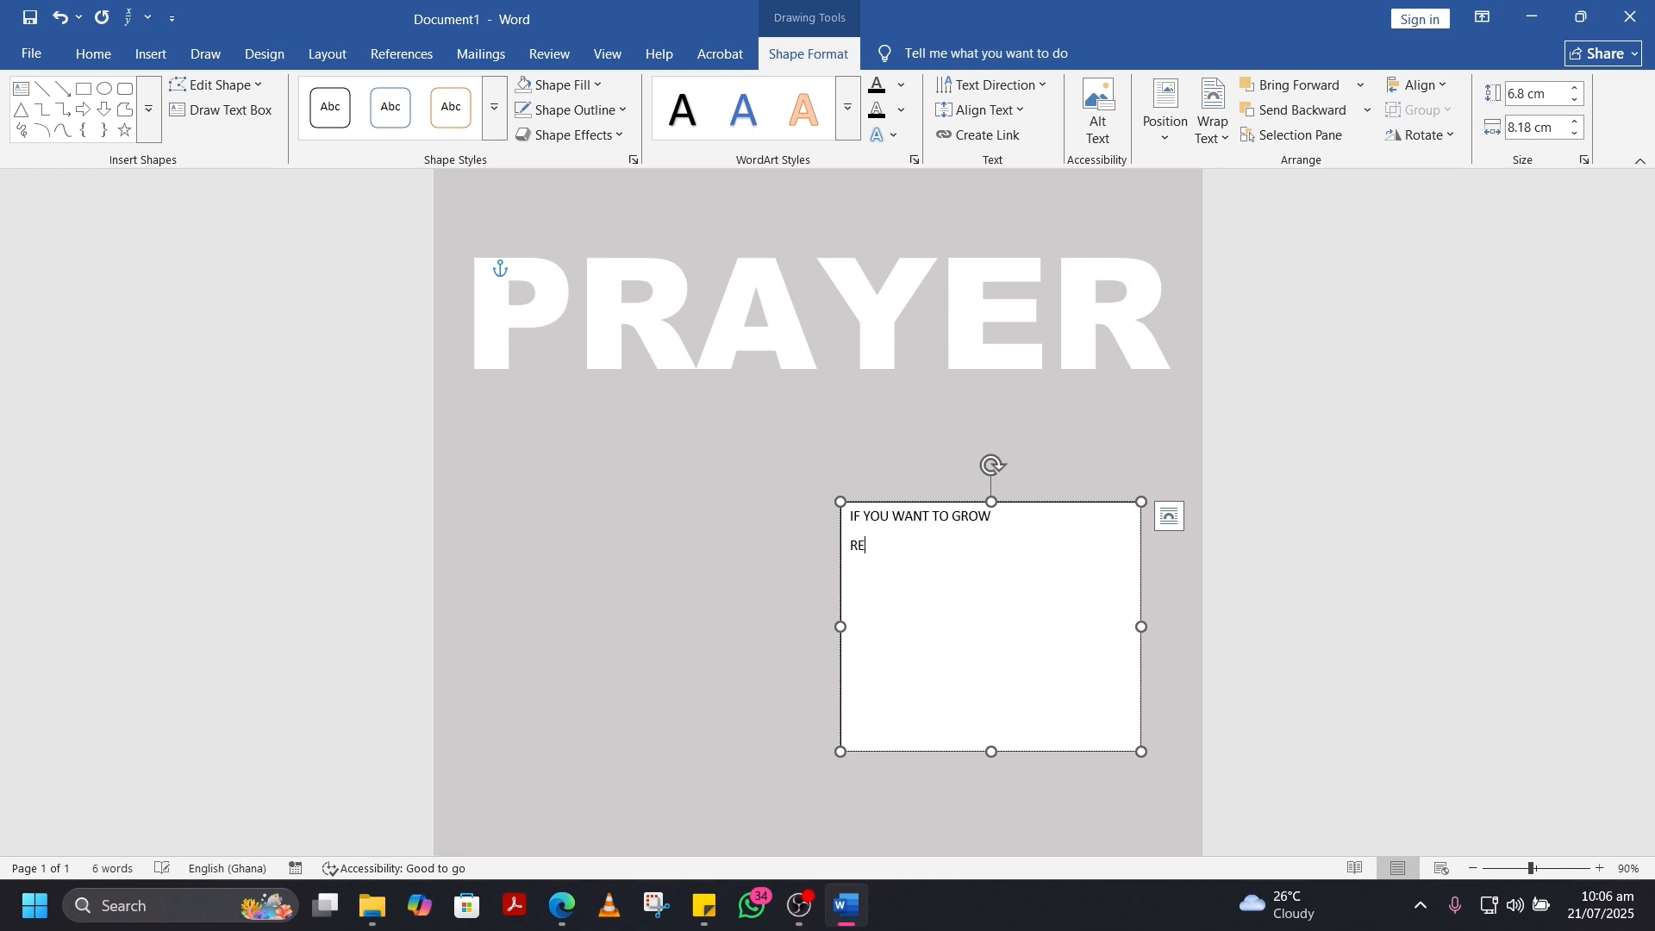
pyautogui.write('READ YOUR BIBLE ')
pyautogui.write('PRAY E')
pyautogui.write('VERY')
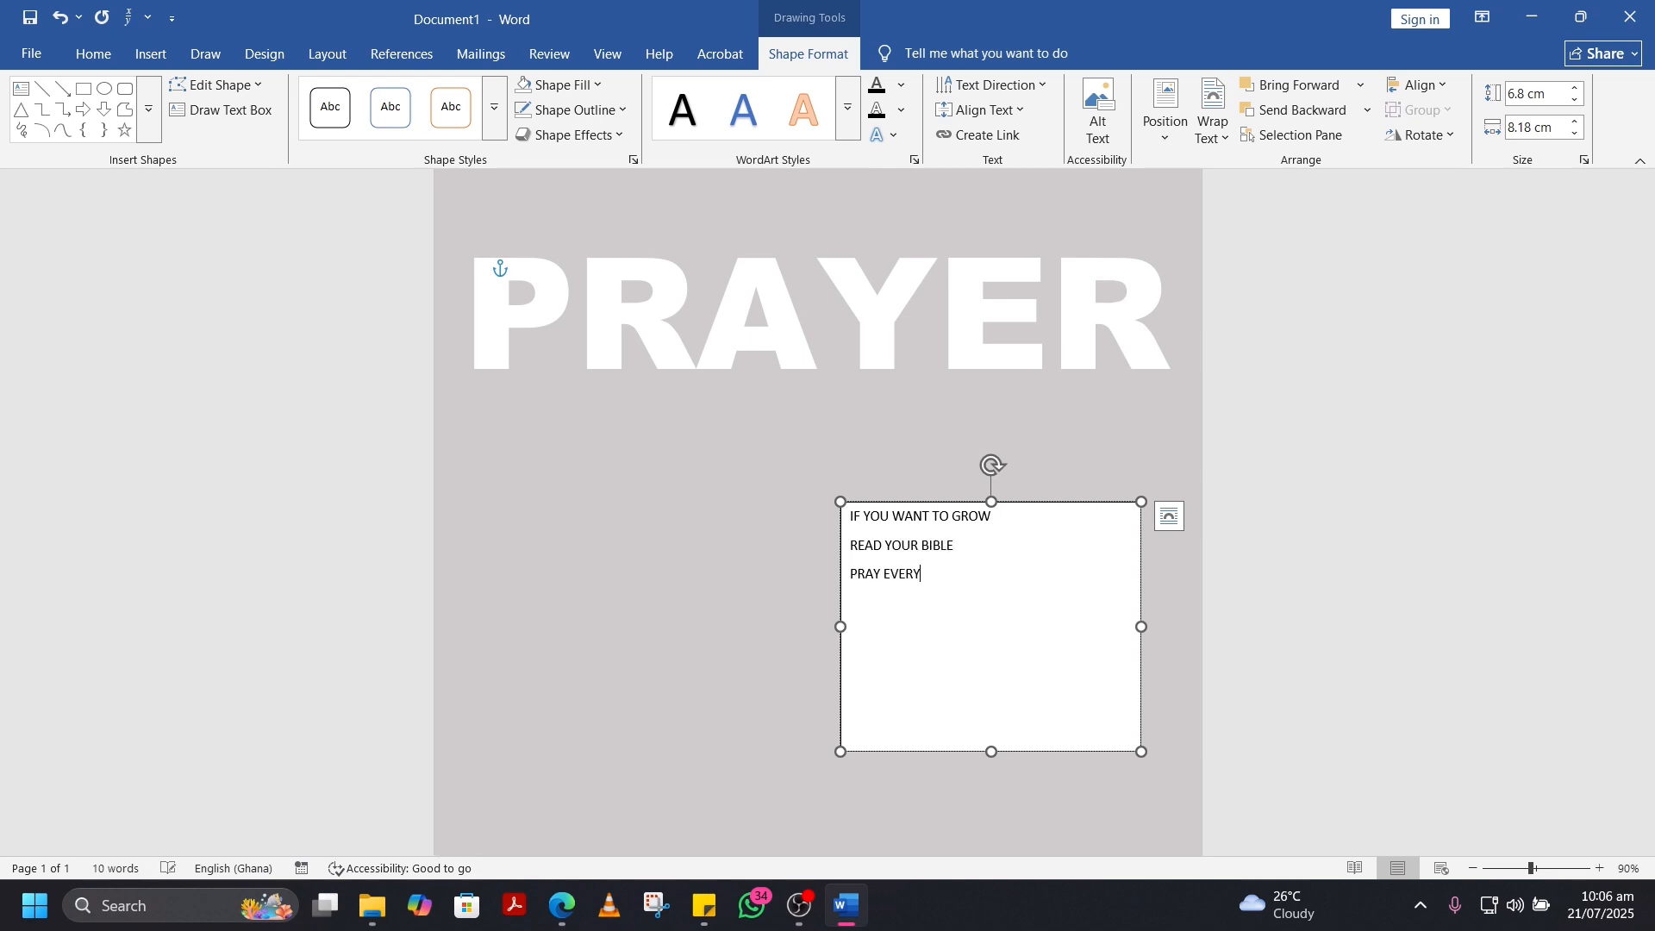
pyautogui.write('DAY ')
pyautogui.write('PRAY')
pyautogui.write(' EVERYDAY')
# Step: Enlarge the four lines of text to font size 16 and narrow their text box to about 6.1 cm
pyautogui.hotkey('ctrl', 'a')
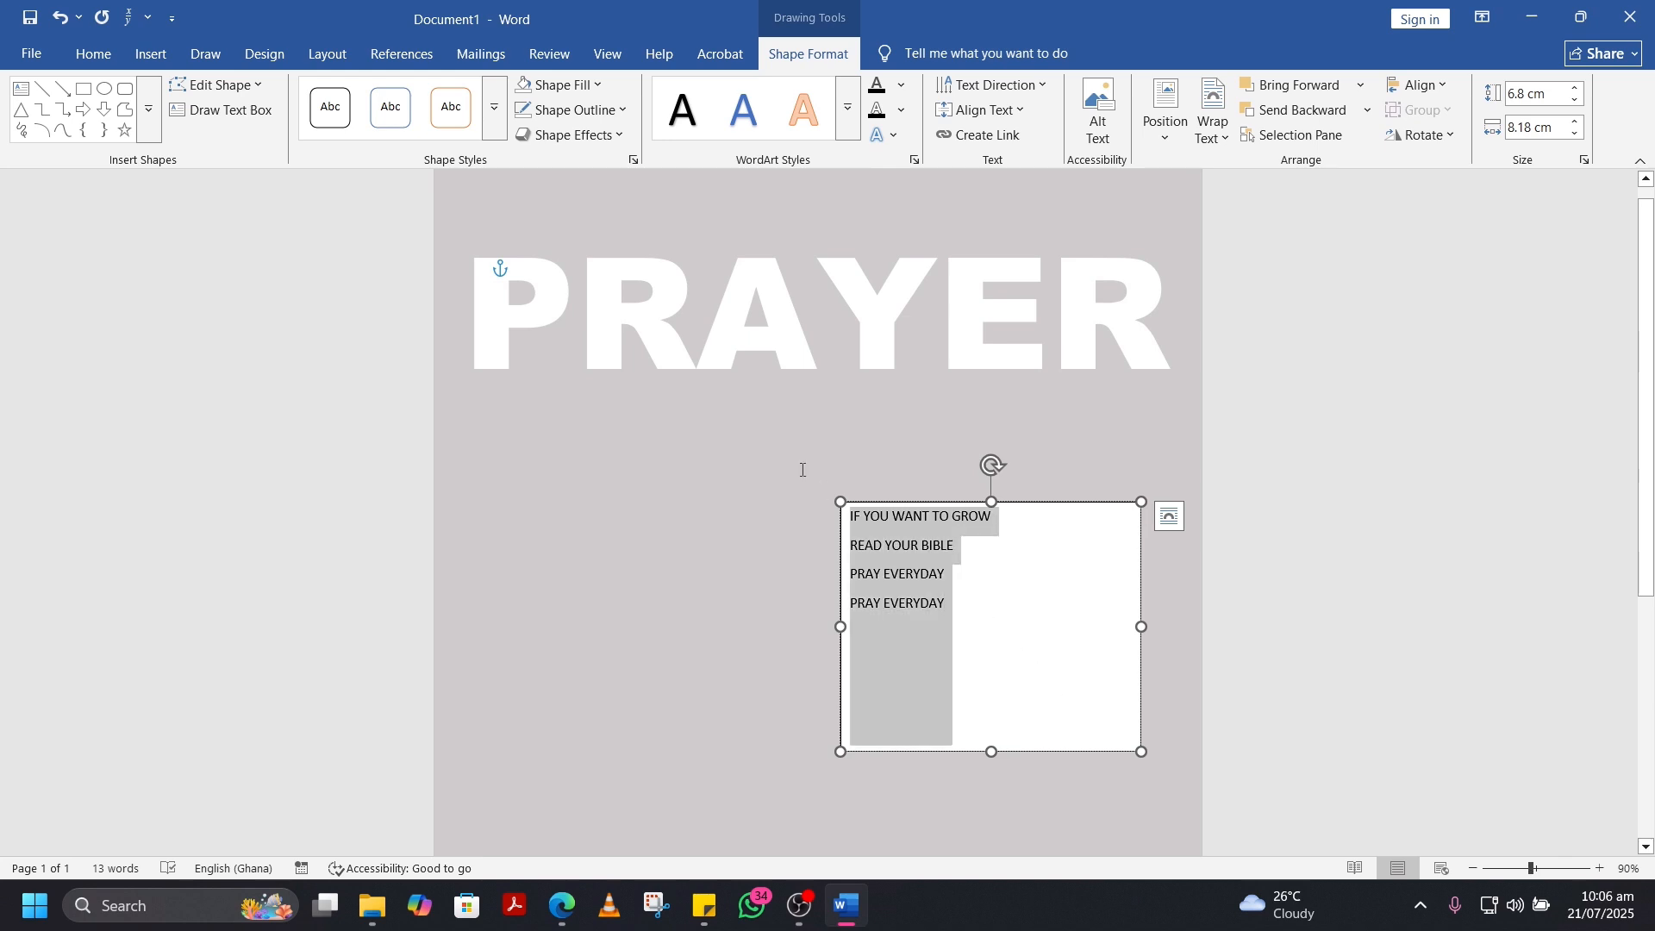
pyautogui.click(99, 55)
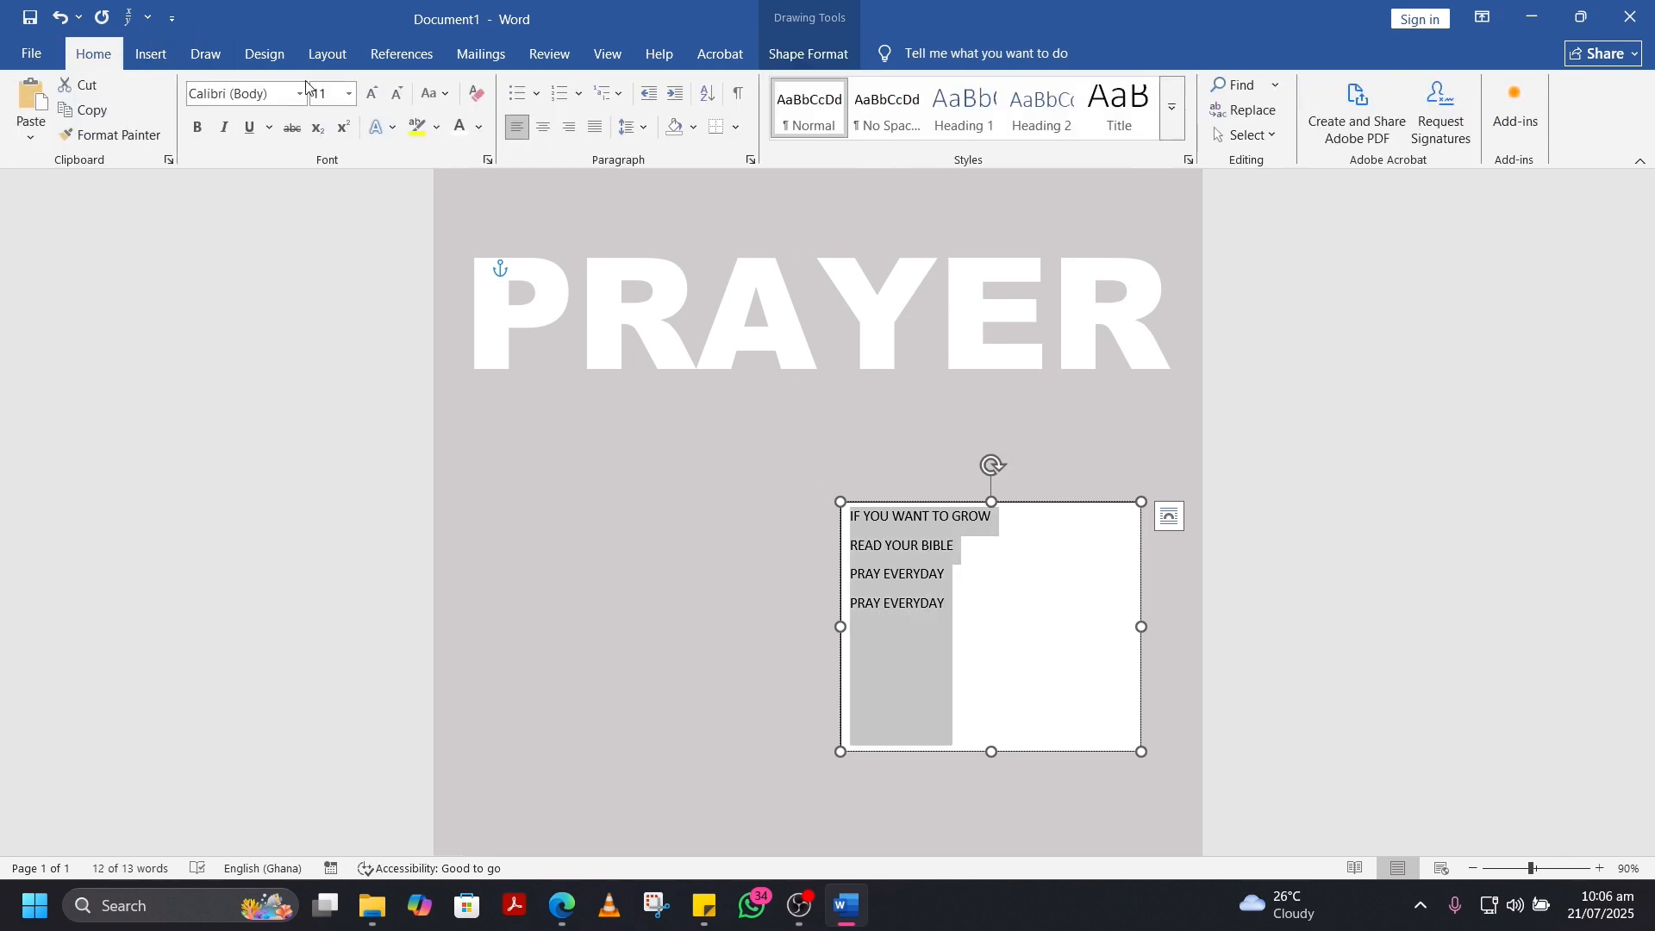
pyautogui.click(371, 94)
pyautogui.click(371, 94)
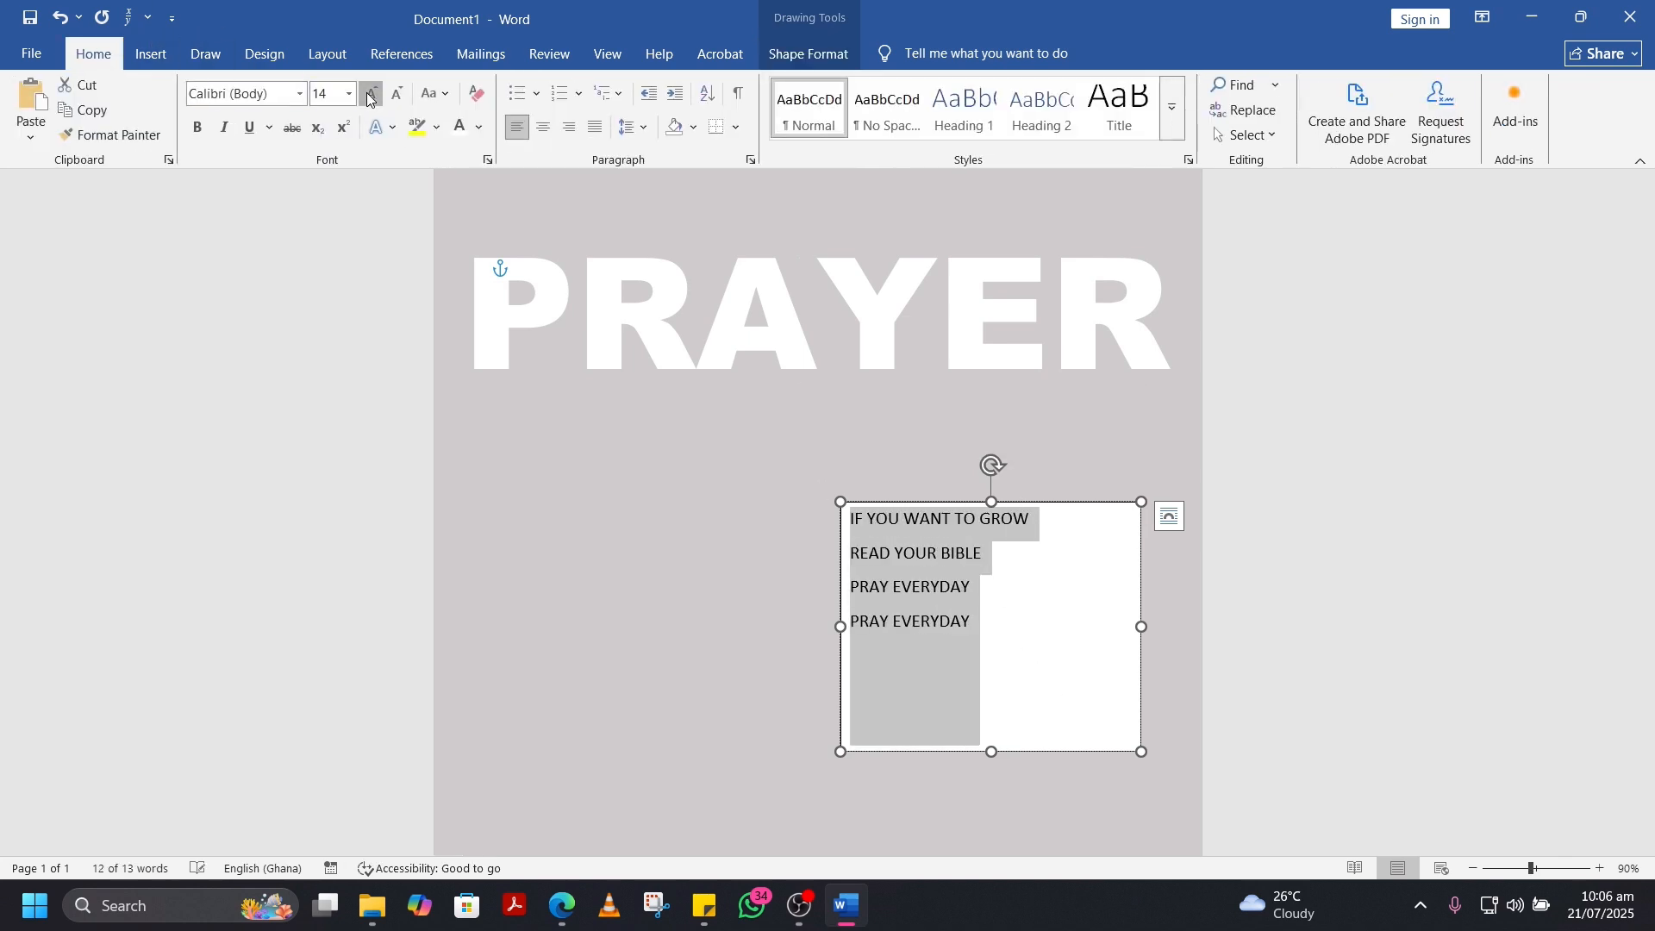
pyautogui.click(371, 94)
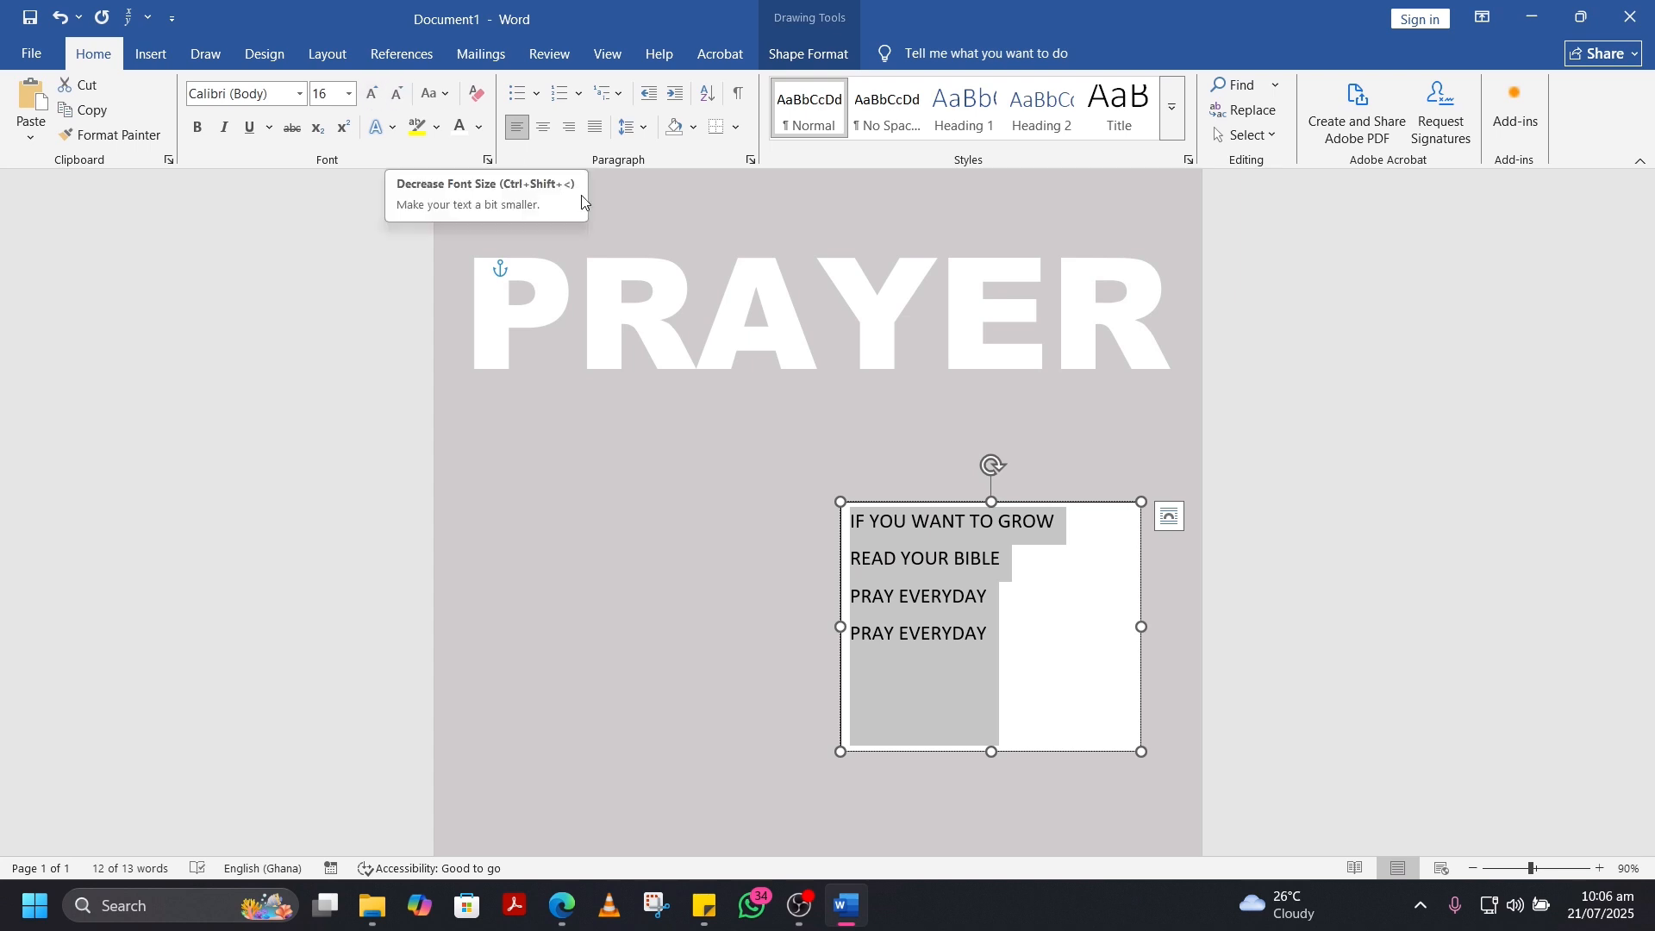
pyautogui.click(1015, 614)
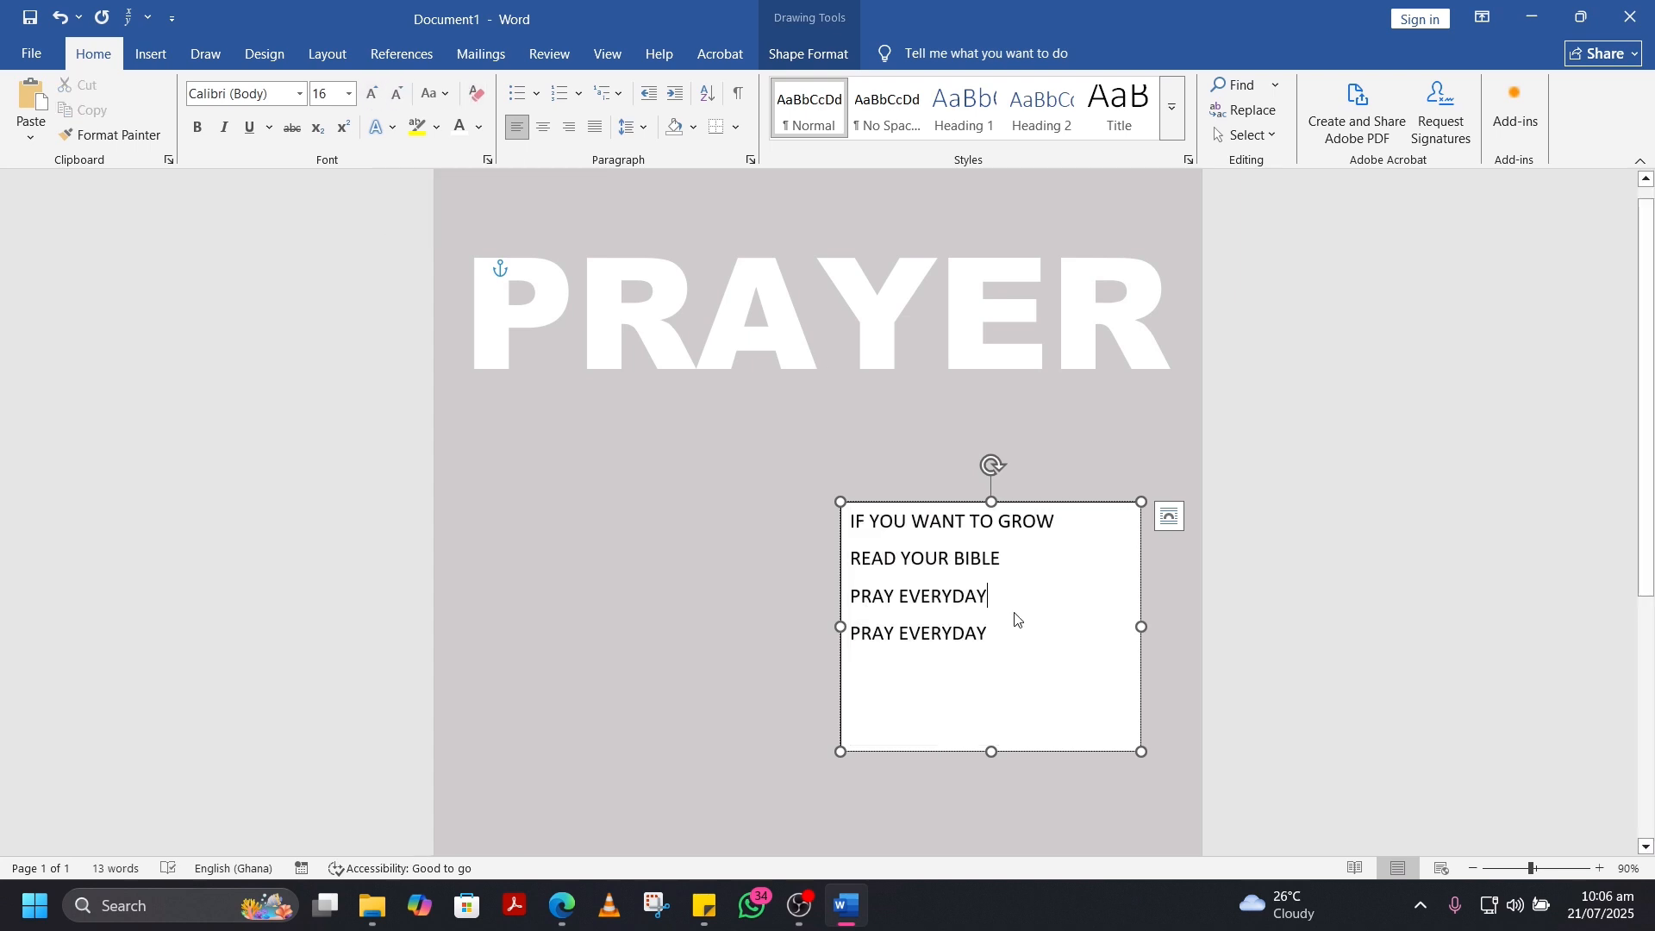
pyautogui.moveTo(1141, 626); pyautogui.dragTo(1066, 625)
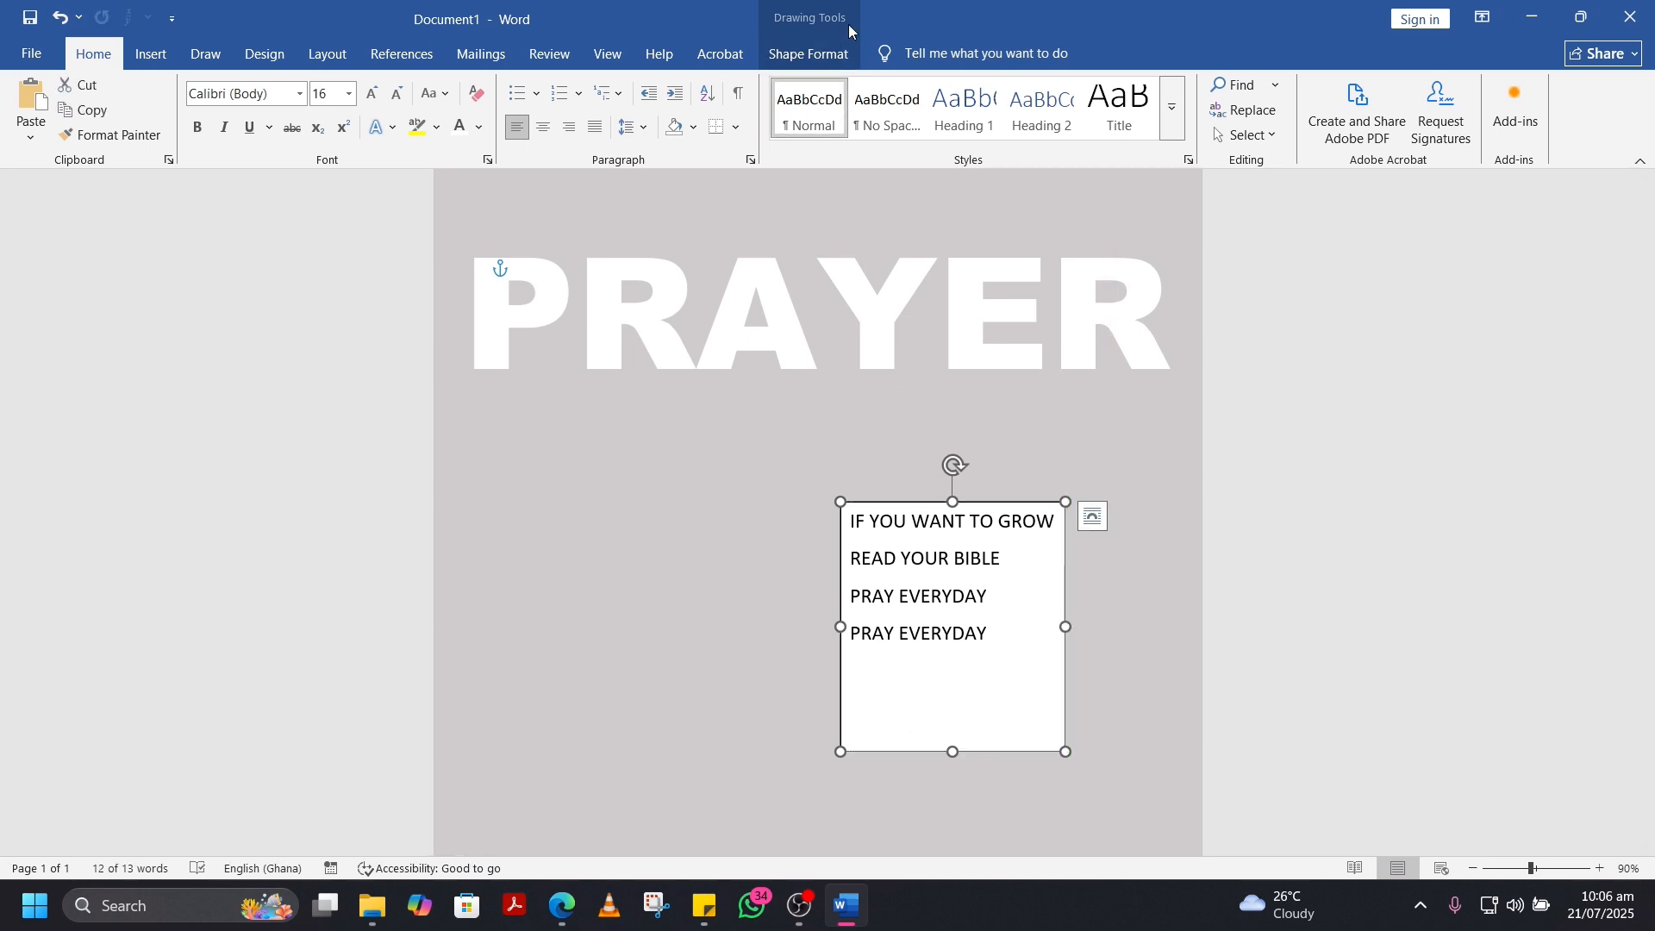
# Step: Remove the outline and the fill from the text box holding the four lines
pyautogui.click(831, 59)
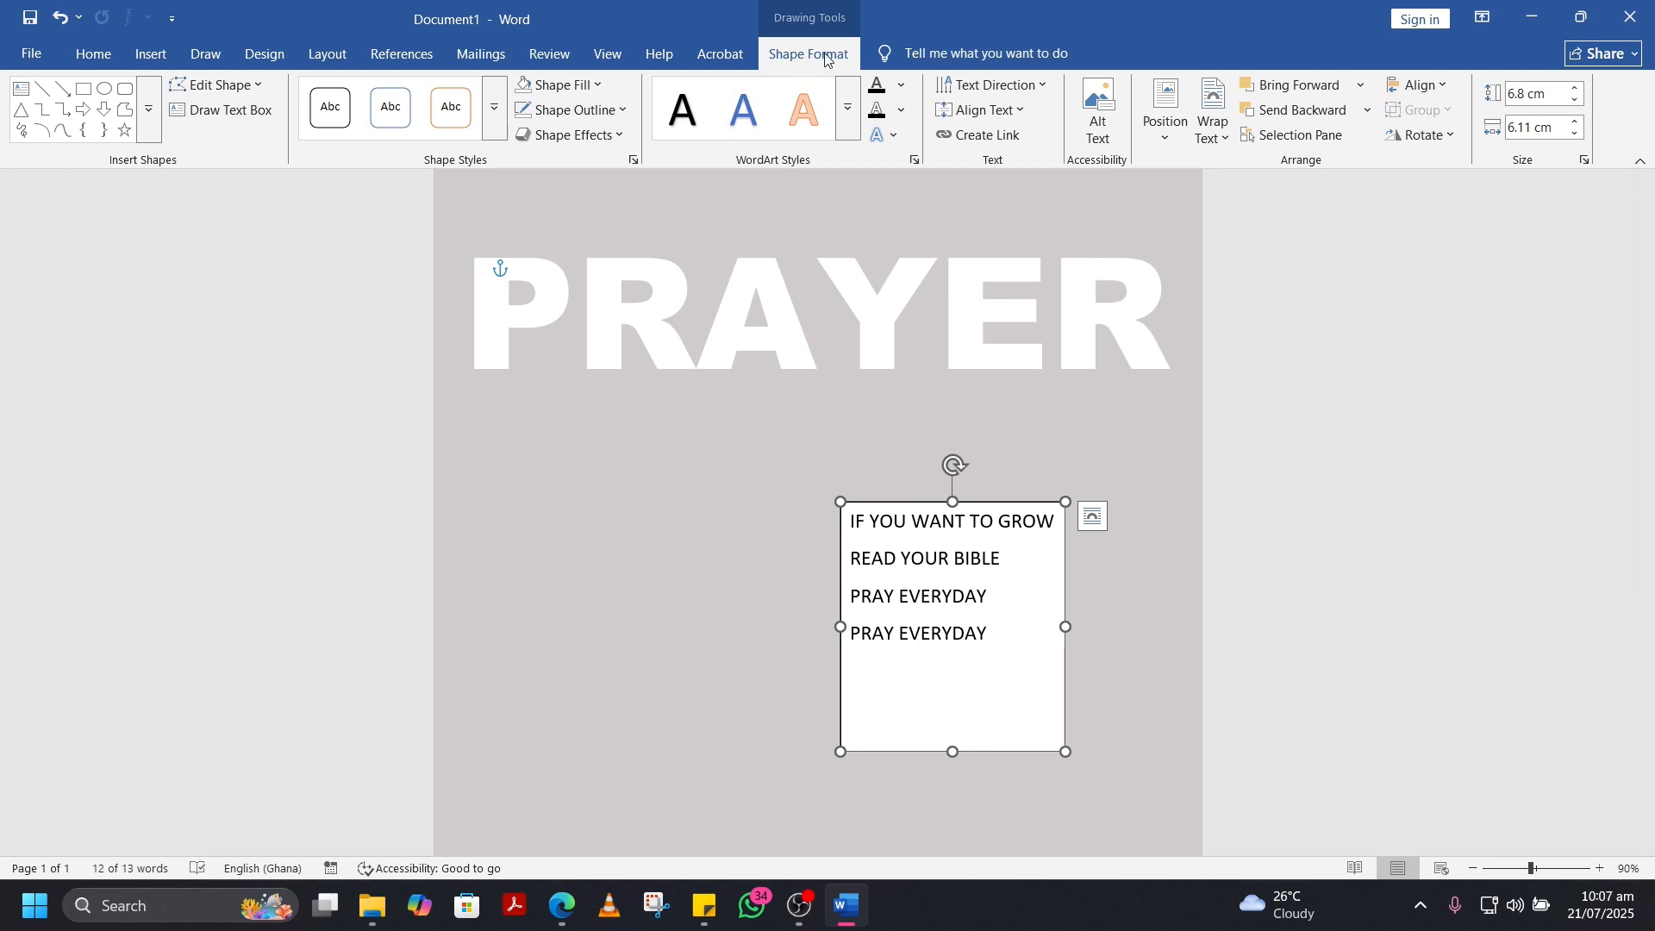
pyautogui.click(619, 110)
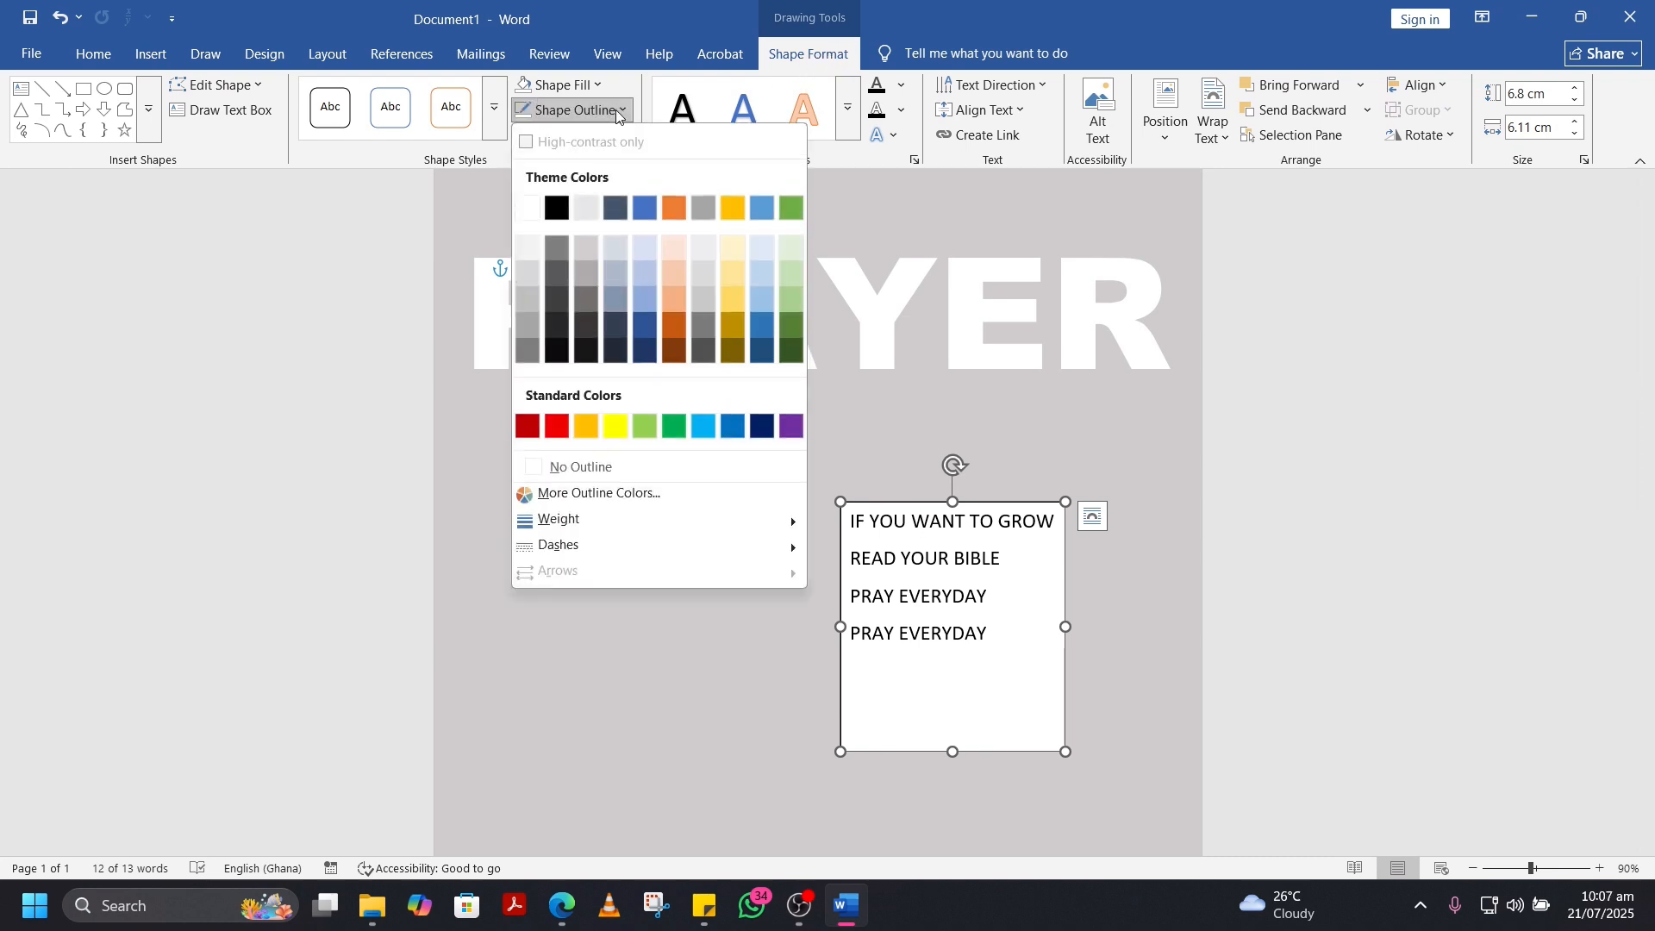
pyautogui.click(593, 466)
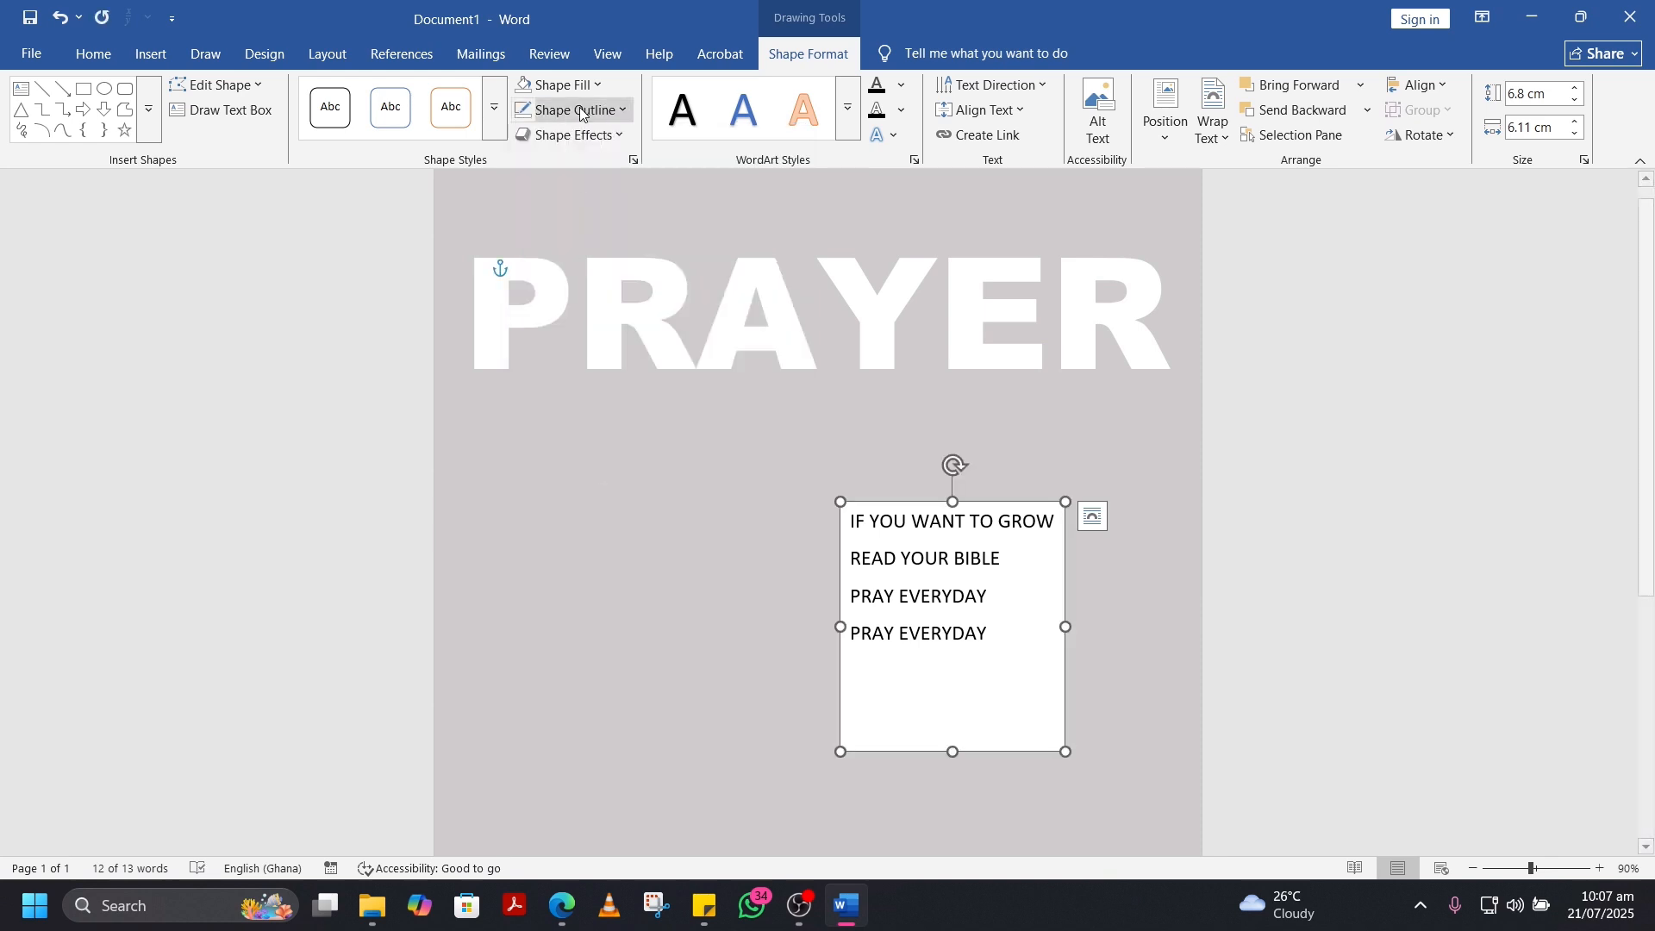
pyautogui.click(591, 86)
pyautogui.click(700, 432)
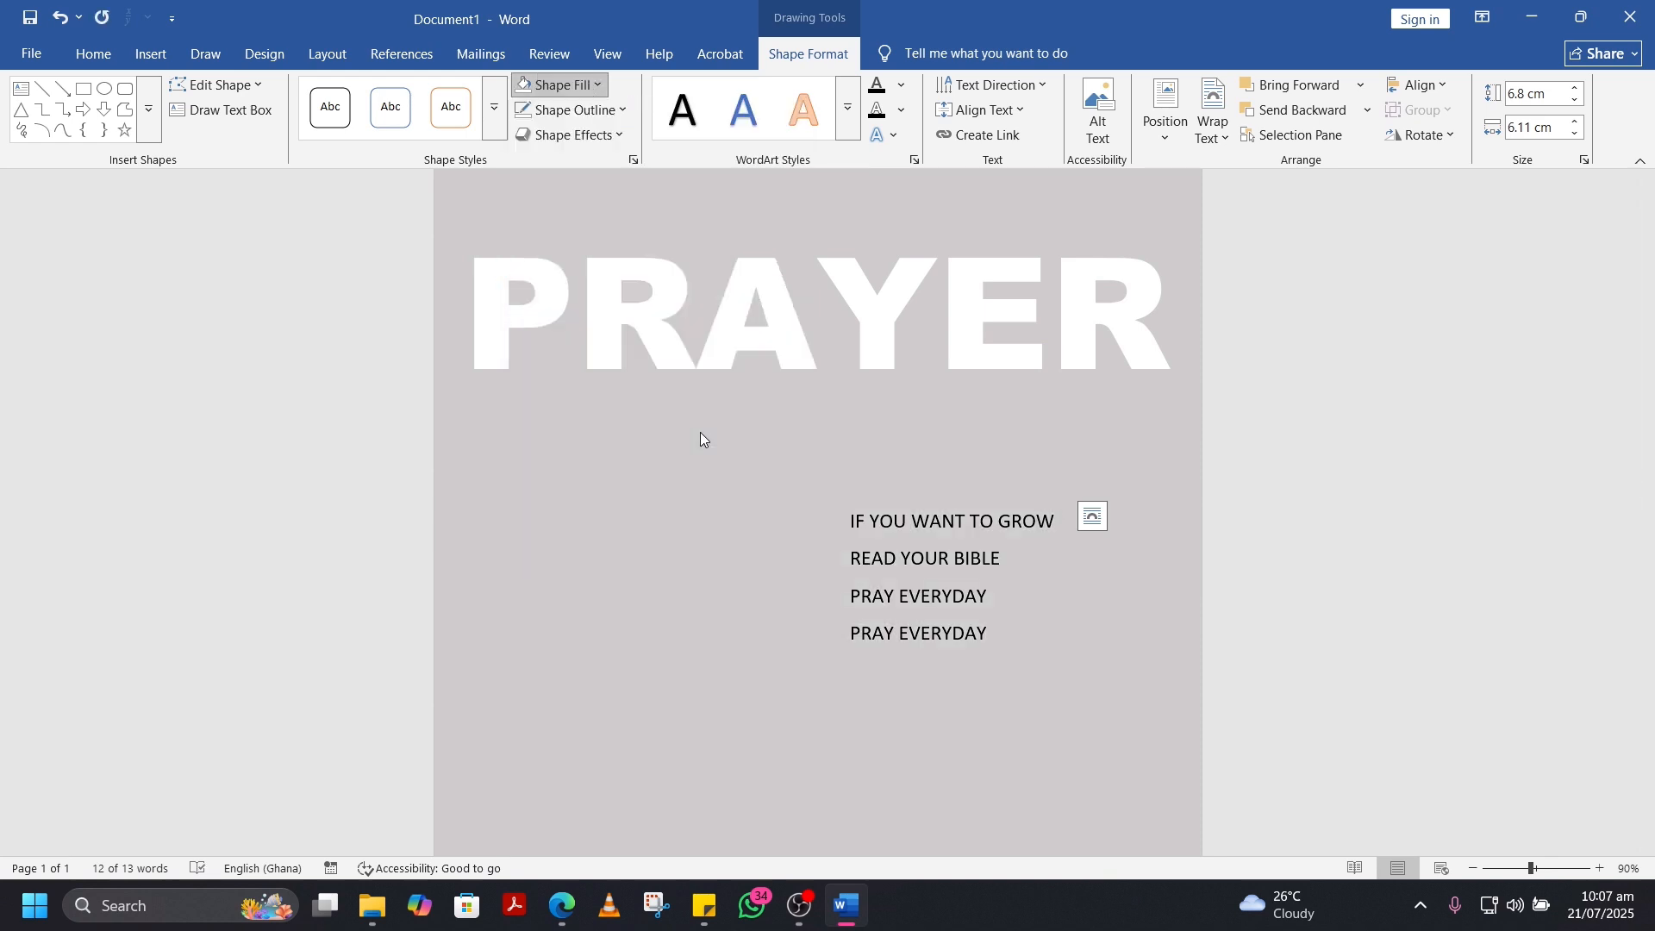
# Step: Move the four-line text box closer to the page's right edge and resize it to about 6.8 cm high by 6.5 cm wide
pyautogui.click(1055, 580)
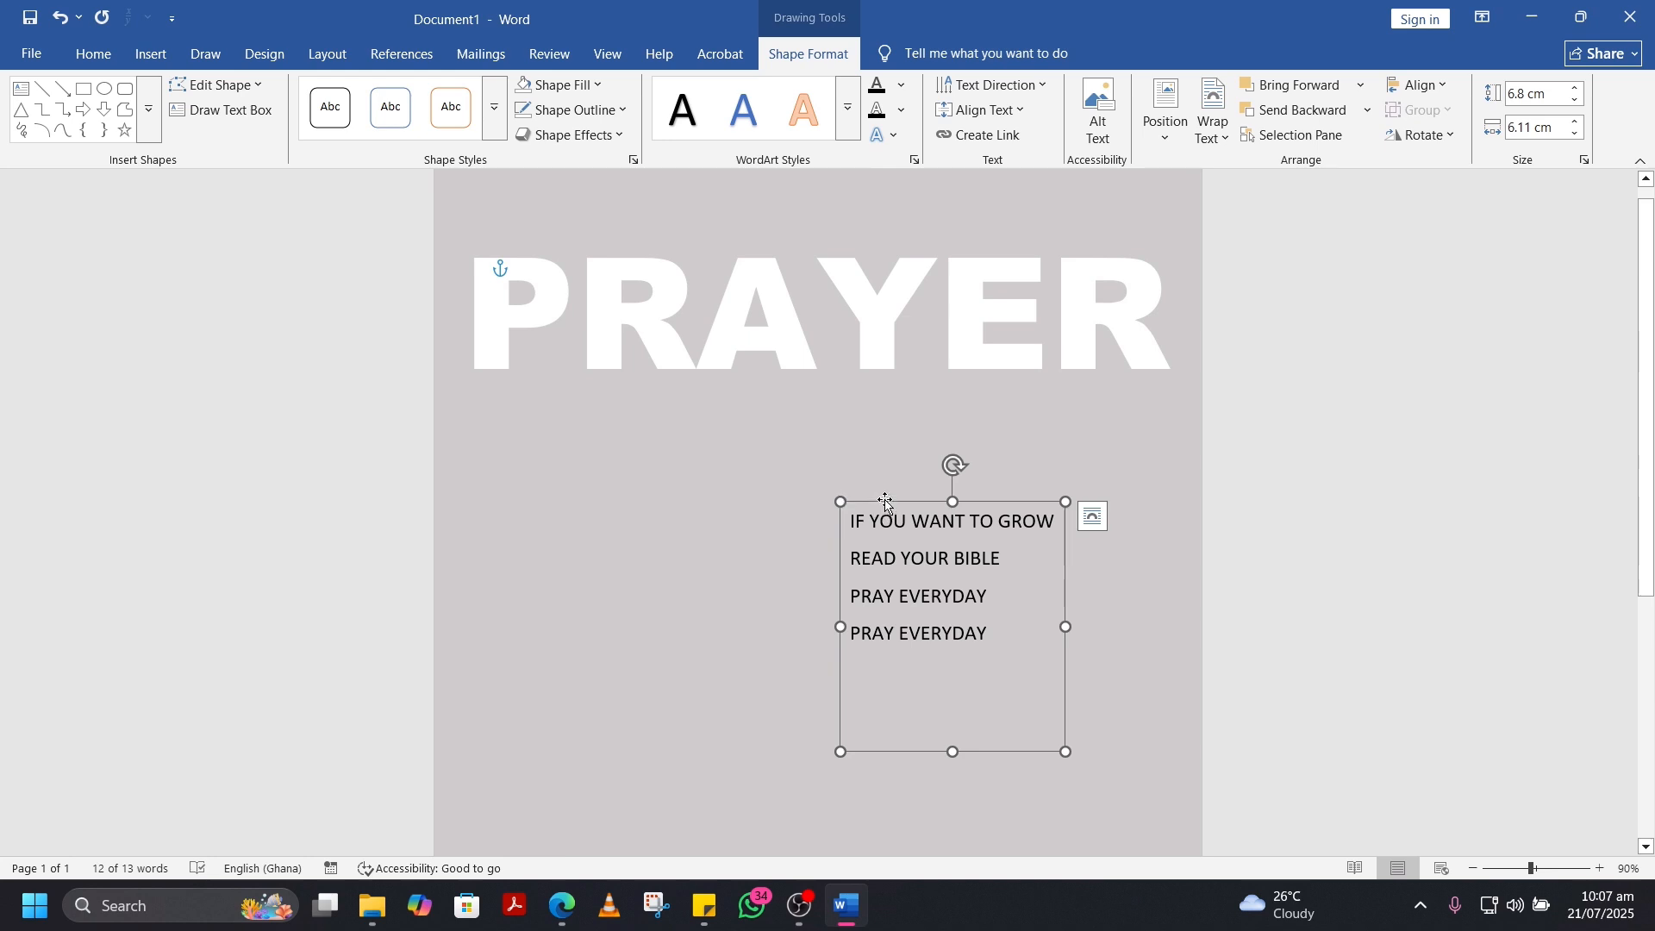
pyautogui.moveTo(907, 509); pyautogui.dragTo(974, 501)
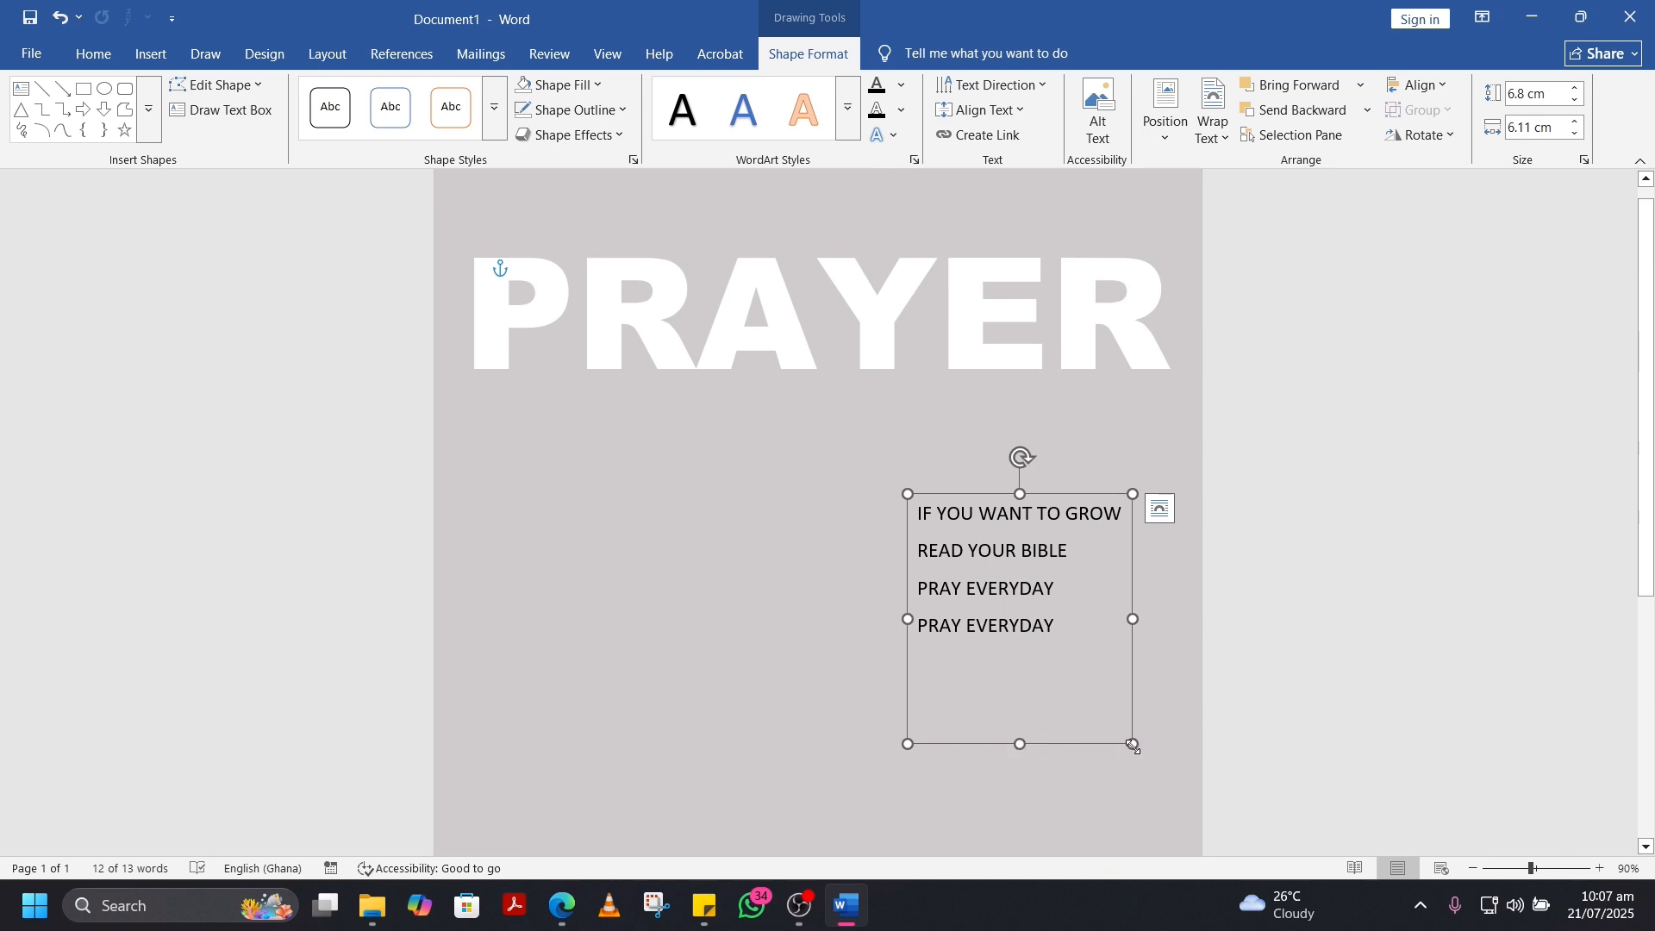
pyautogui.moveTo(1132, 745)
pyautogui.mouseDown()
pyautogui.moveTo(1090, 695)
pyautogui.moveTo(1153, 745)
pyautogui.mouseUp()
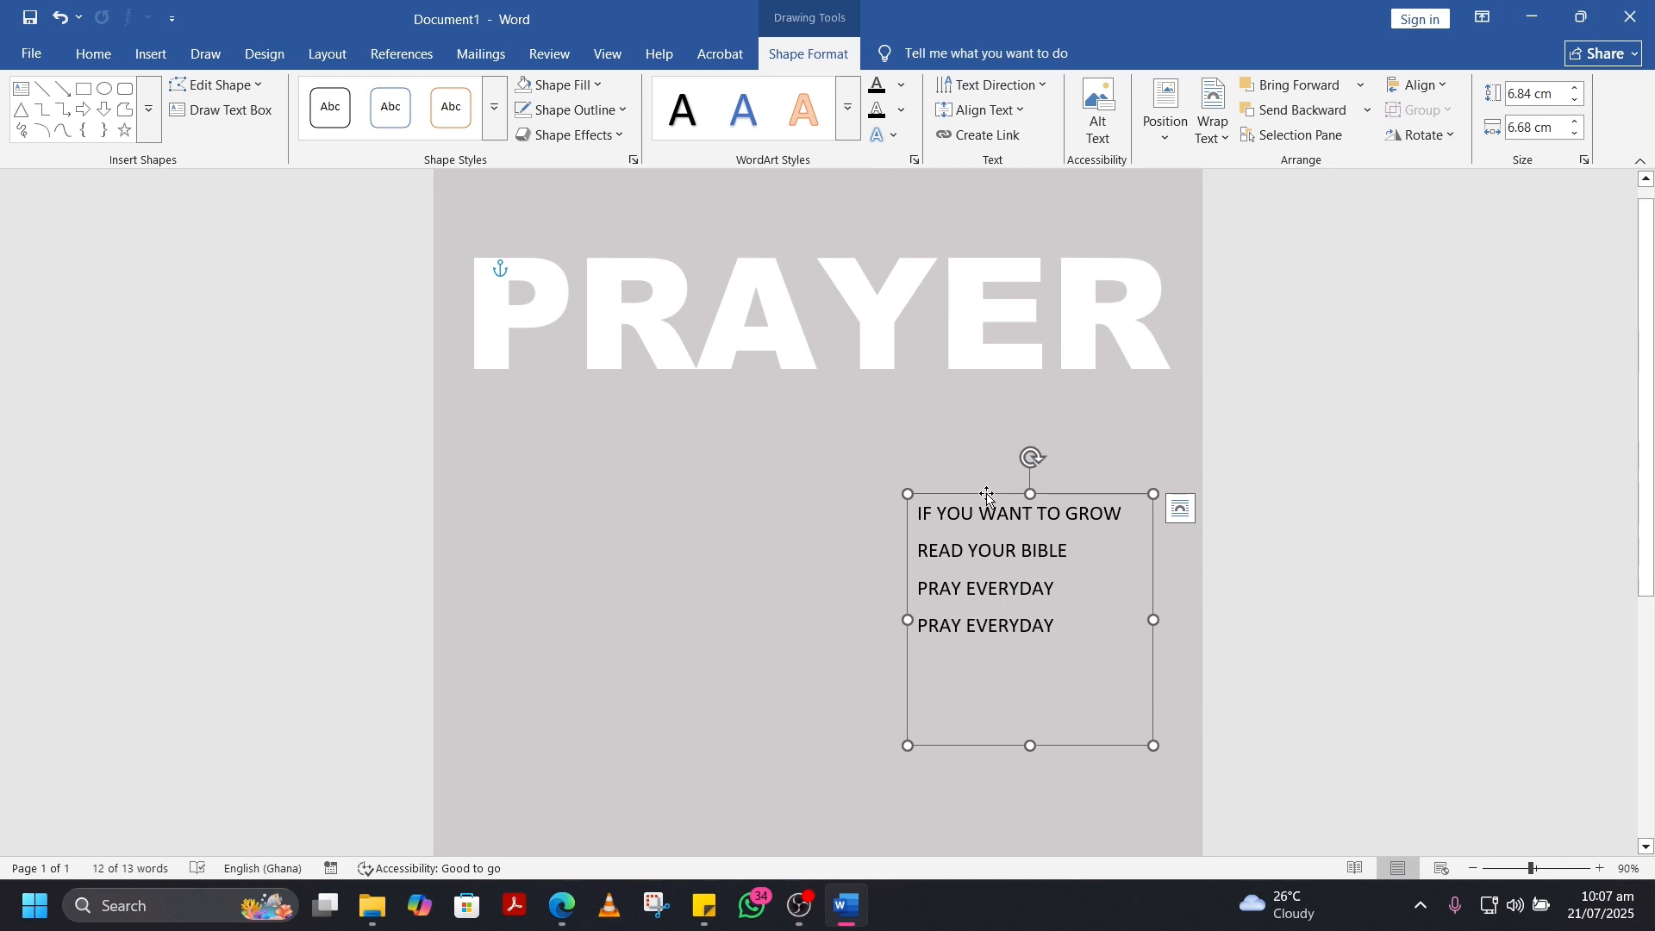
pyautogui.moveTo(987, 494); pyautogui.dragTo(1005, 504)
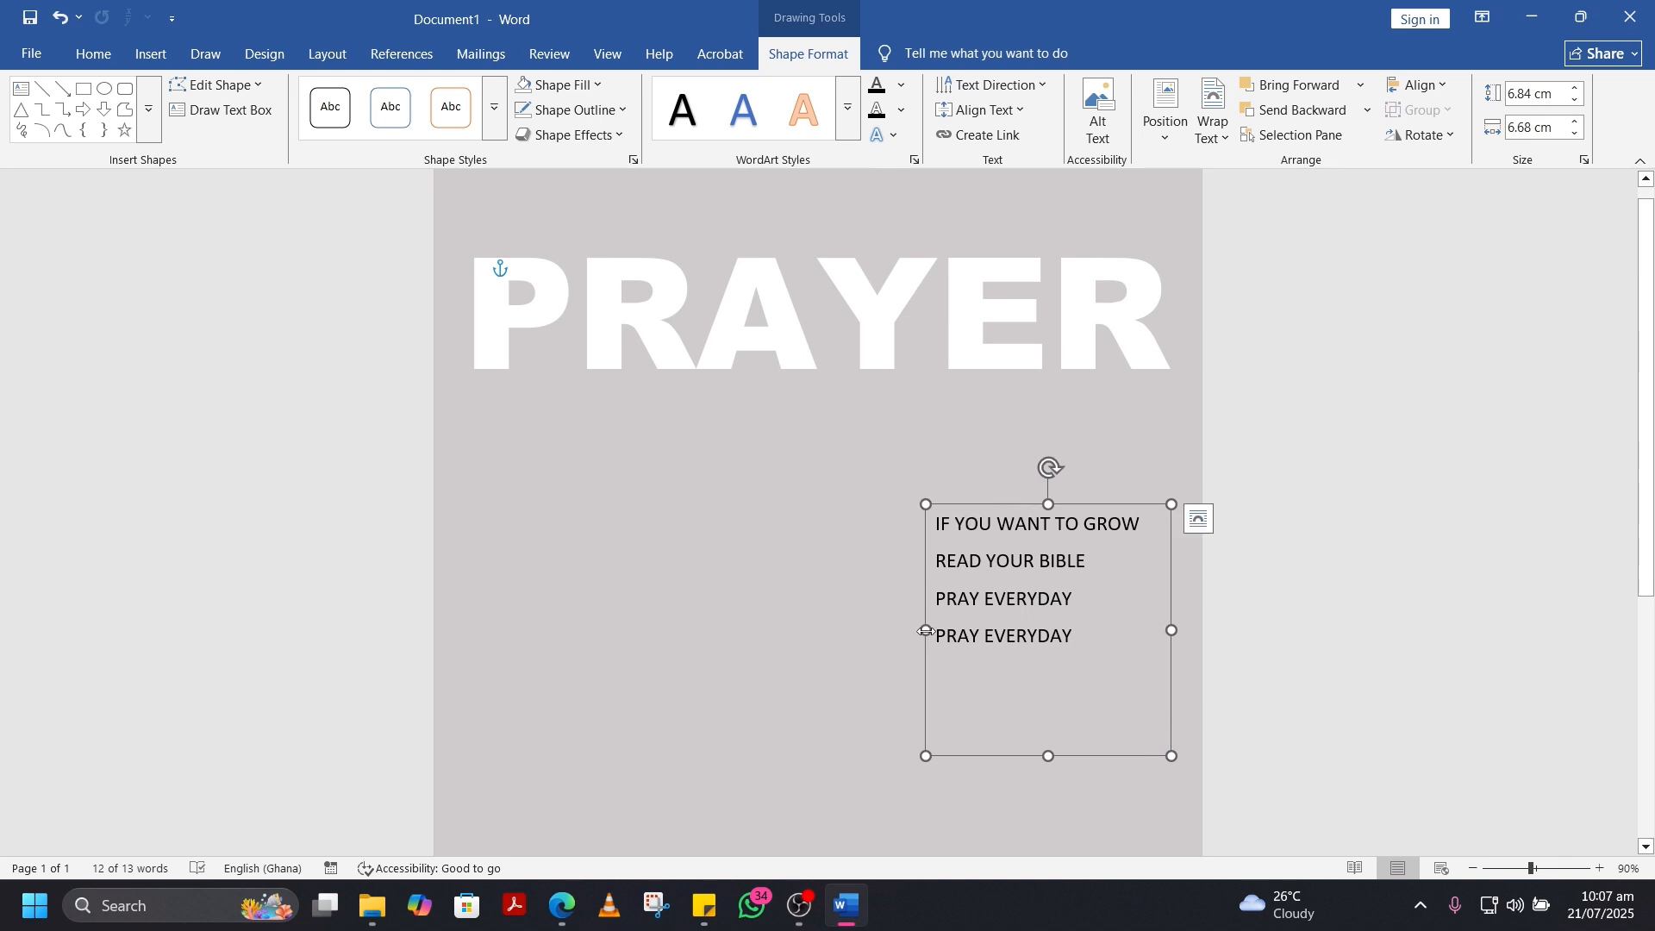
pyautogui.moveTo(926, 630)
pyautogui.mouseDown()
pyautogui.moveTo(953, 632)
pyautogui.moveTo(933, 633)
pyautogui.mouseUp()
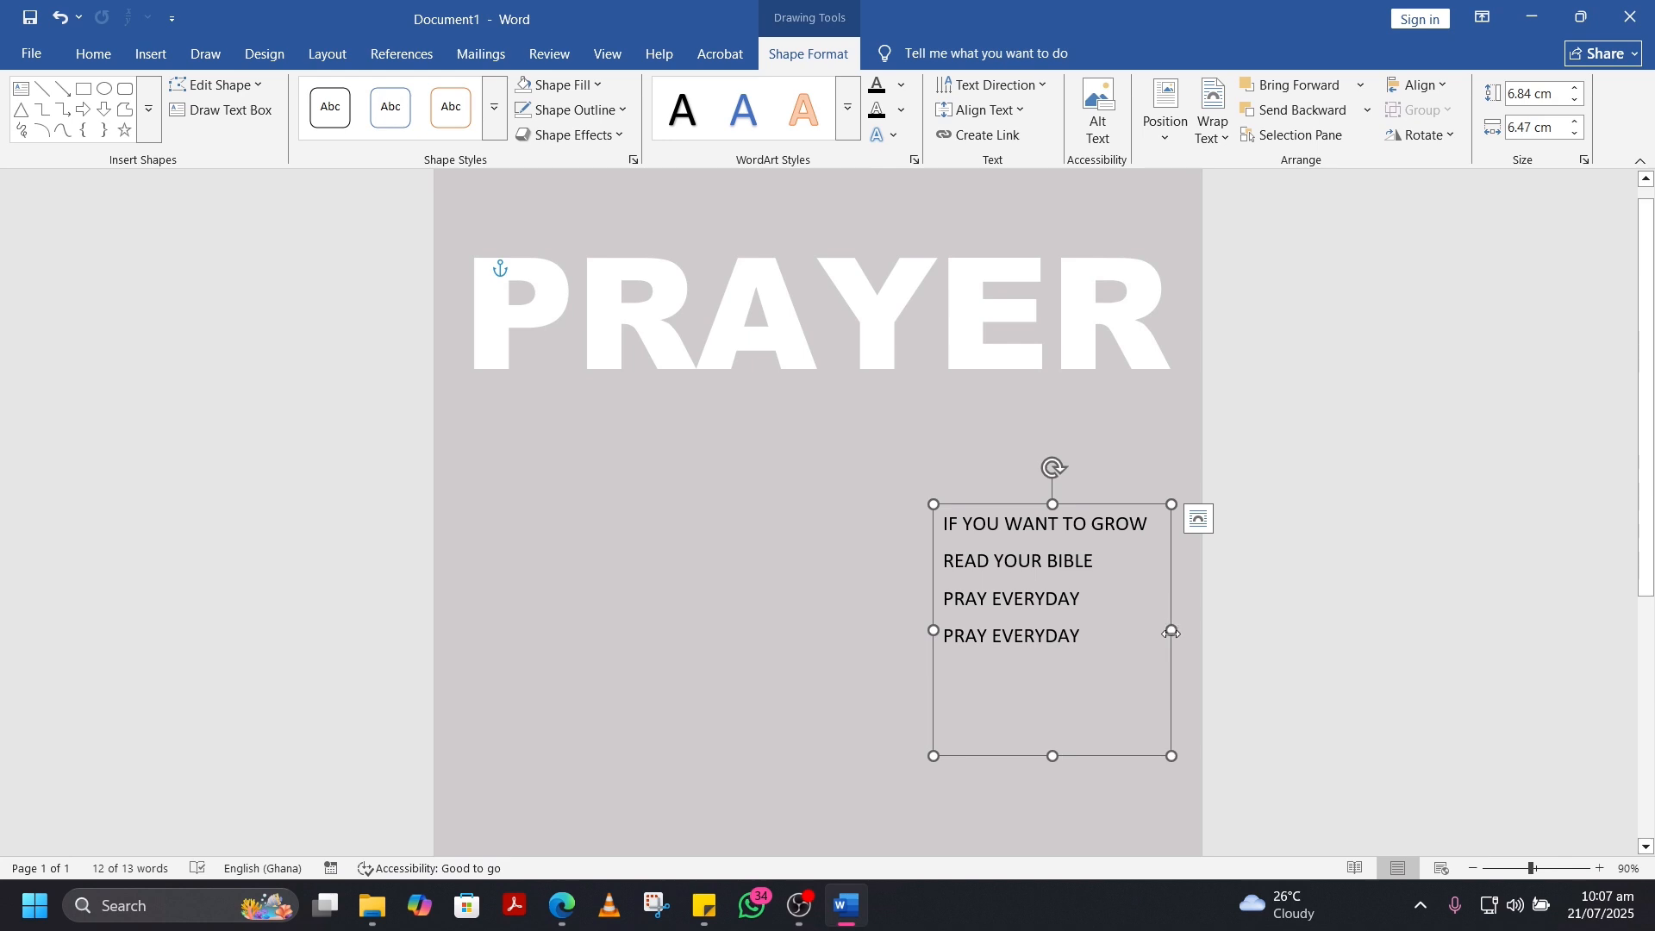
# Step: Narrow the four-line text box to about 6.4 cm and move it slightly lower on the page
pyautogui.moveTo(1170, 632); pyautogui.dragTo(1168, 632)
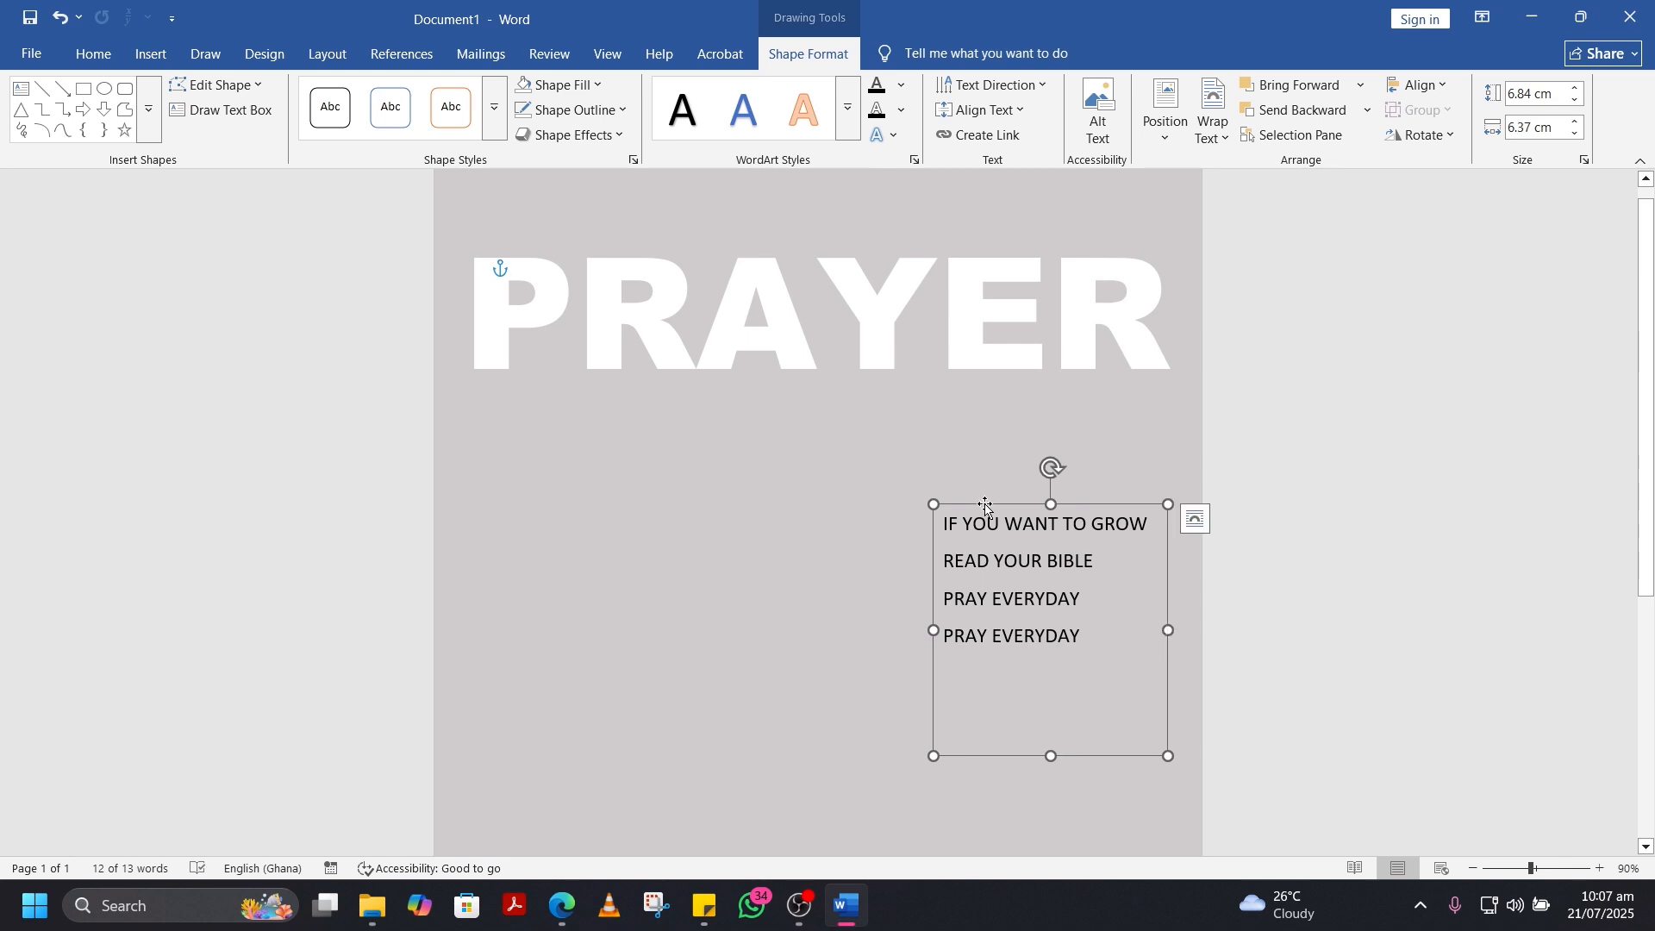
pyautogui.moveTo(986, 507); pyautogui.dragTo(987, 539)
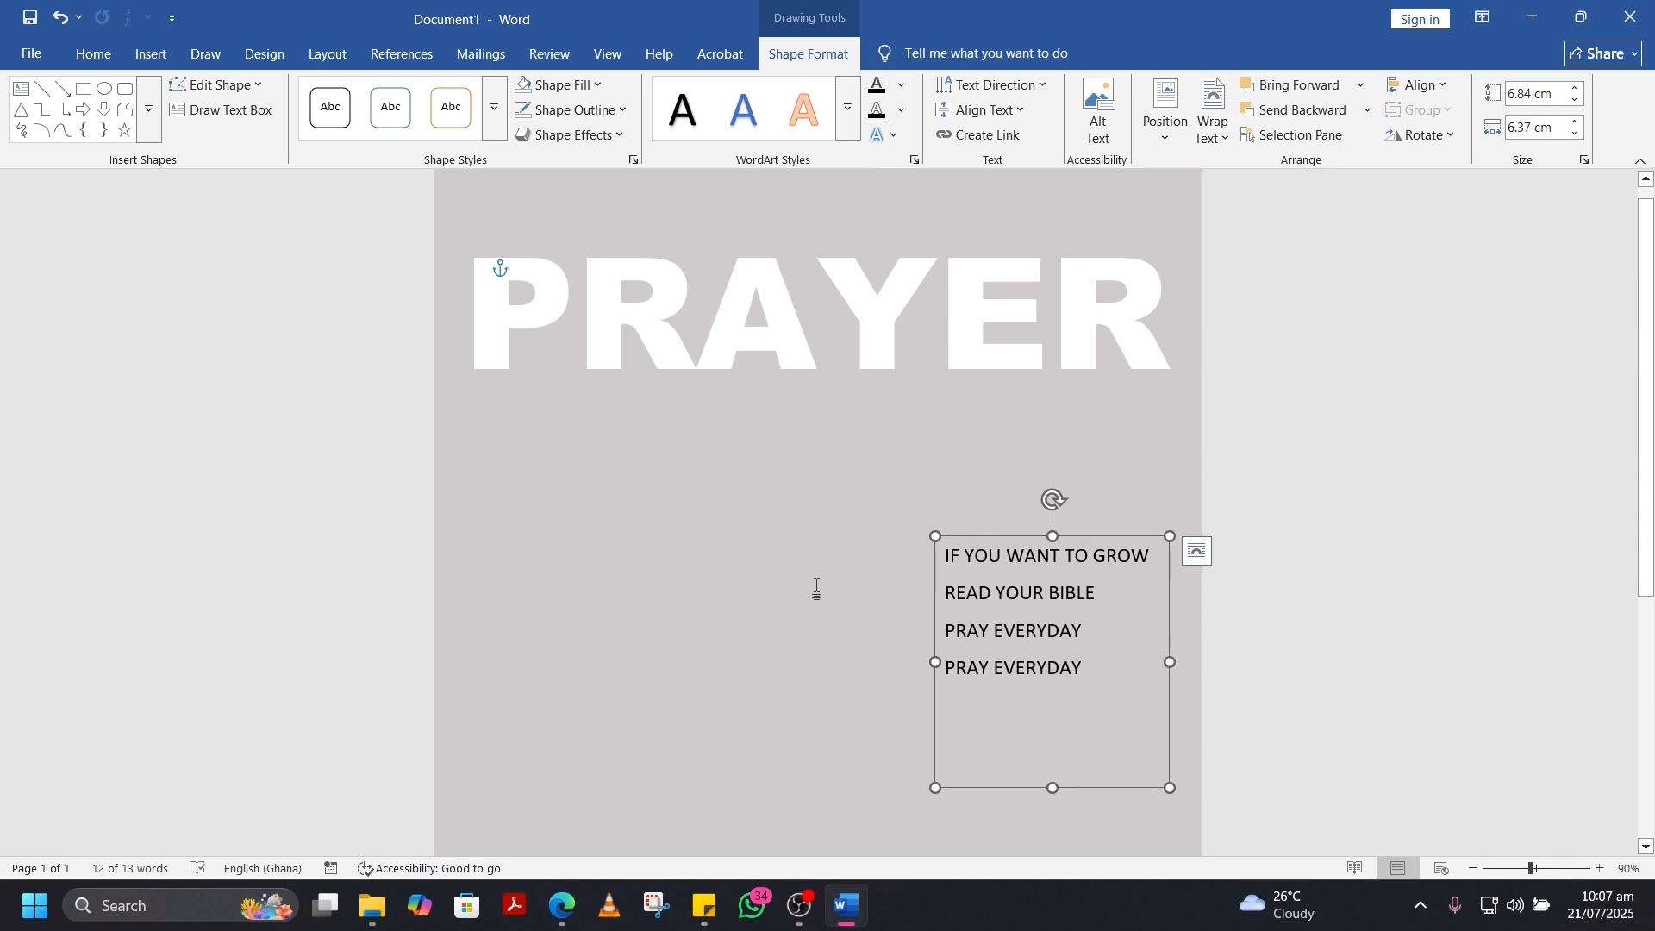
pyautogui.scroll(-4, 816, 586)
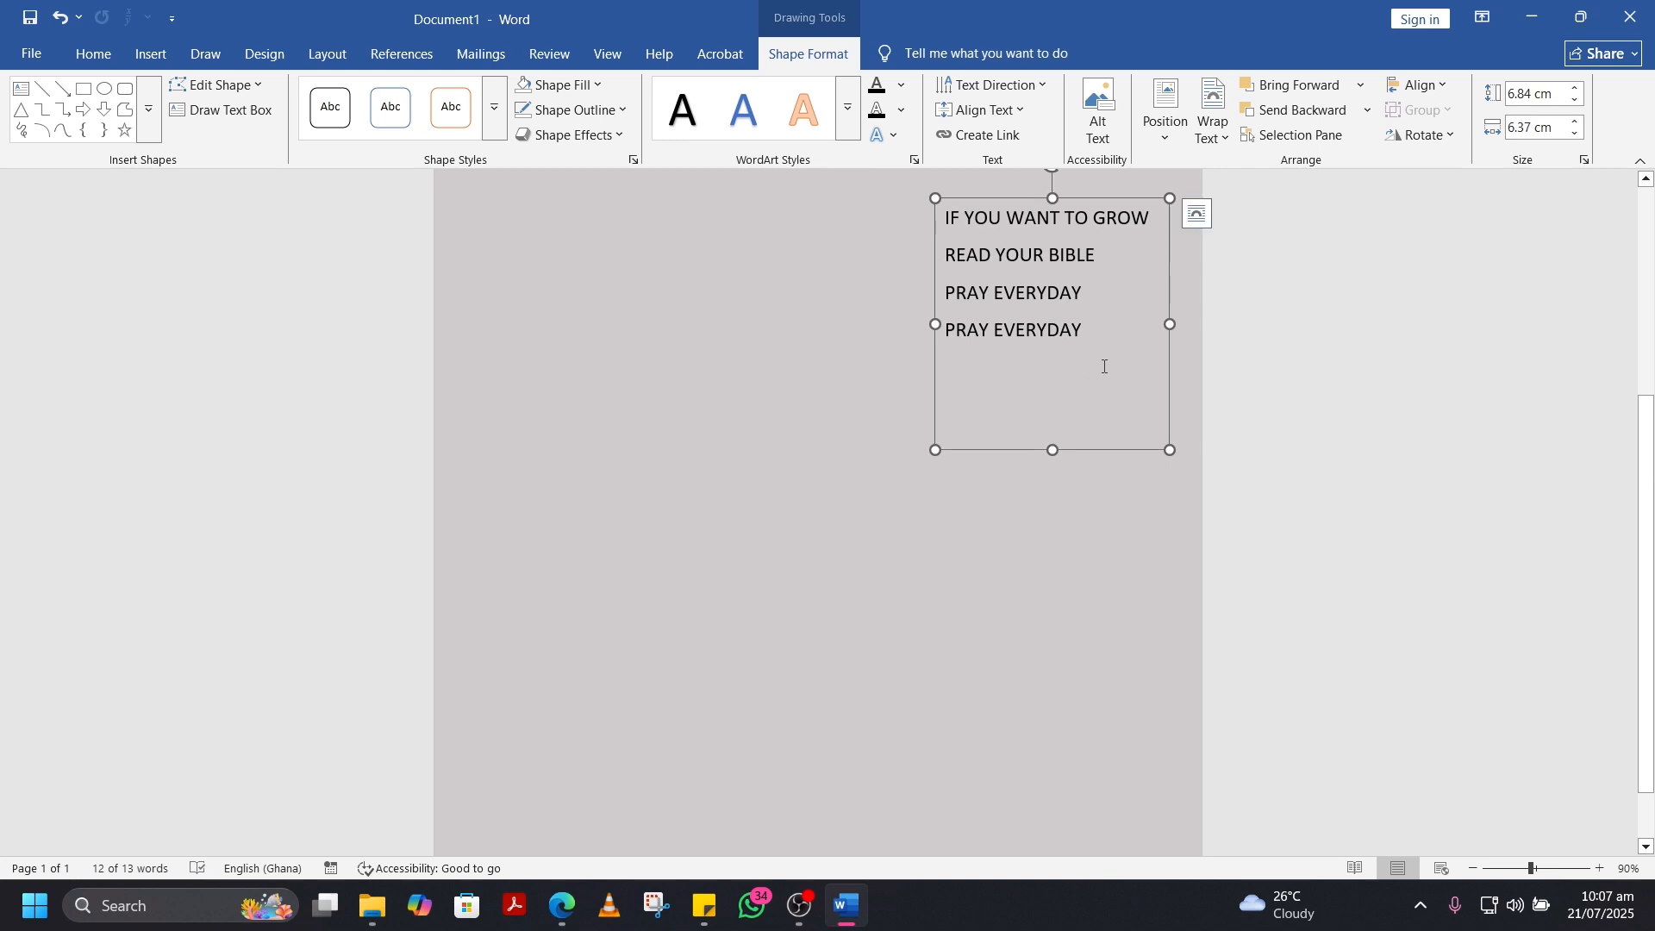
# Step: Set the font colour of all four lines in the text box to white
pyautogui.hotkey('ctrl', 'a')
pyautogui.scroll(3, 1023, 291)
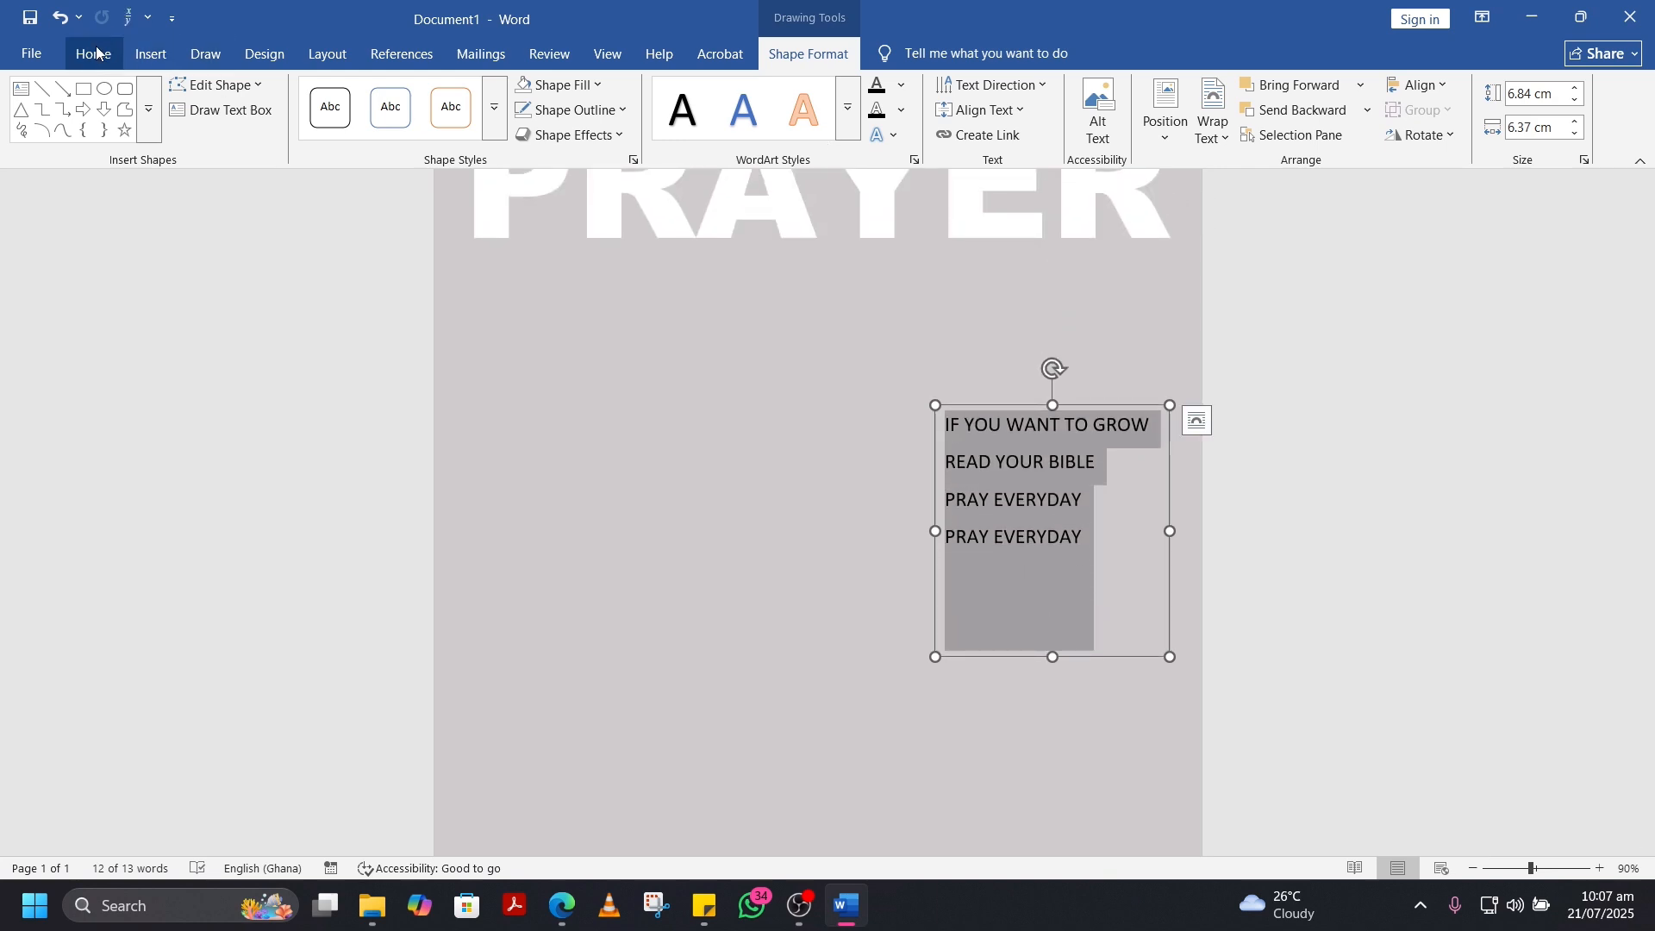
pyautogui.click(95, 53)
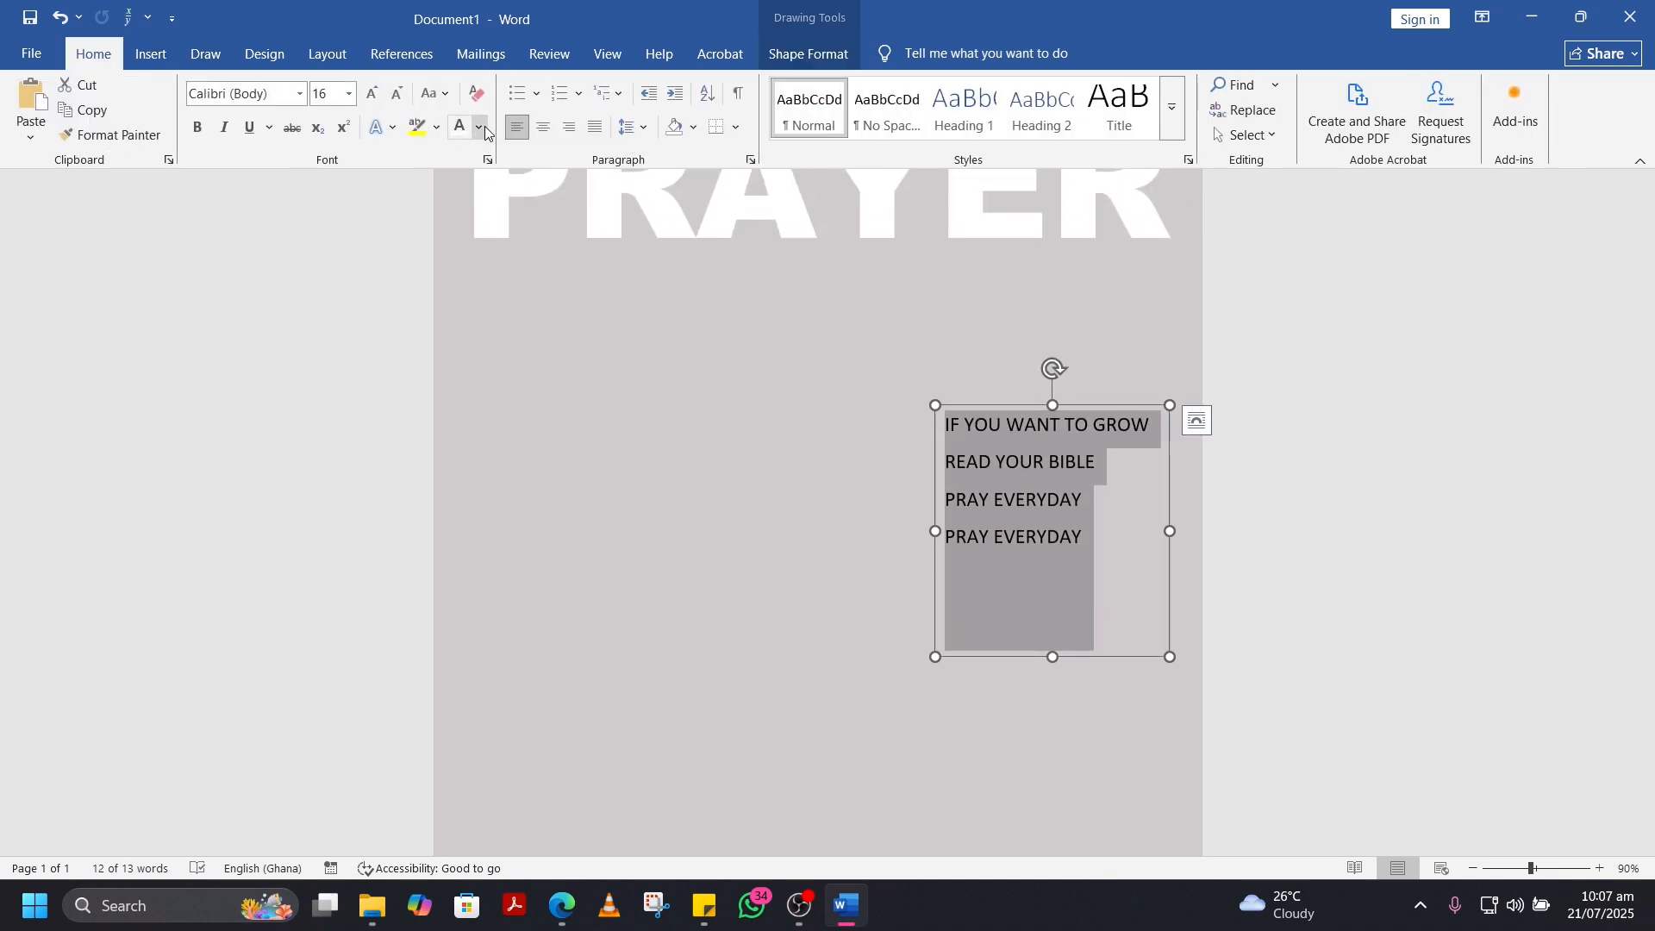
pyautogui.click(486, 129)
pyautogui.click(463, 256)
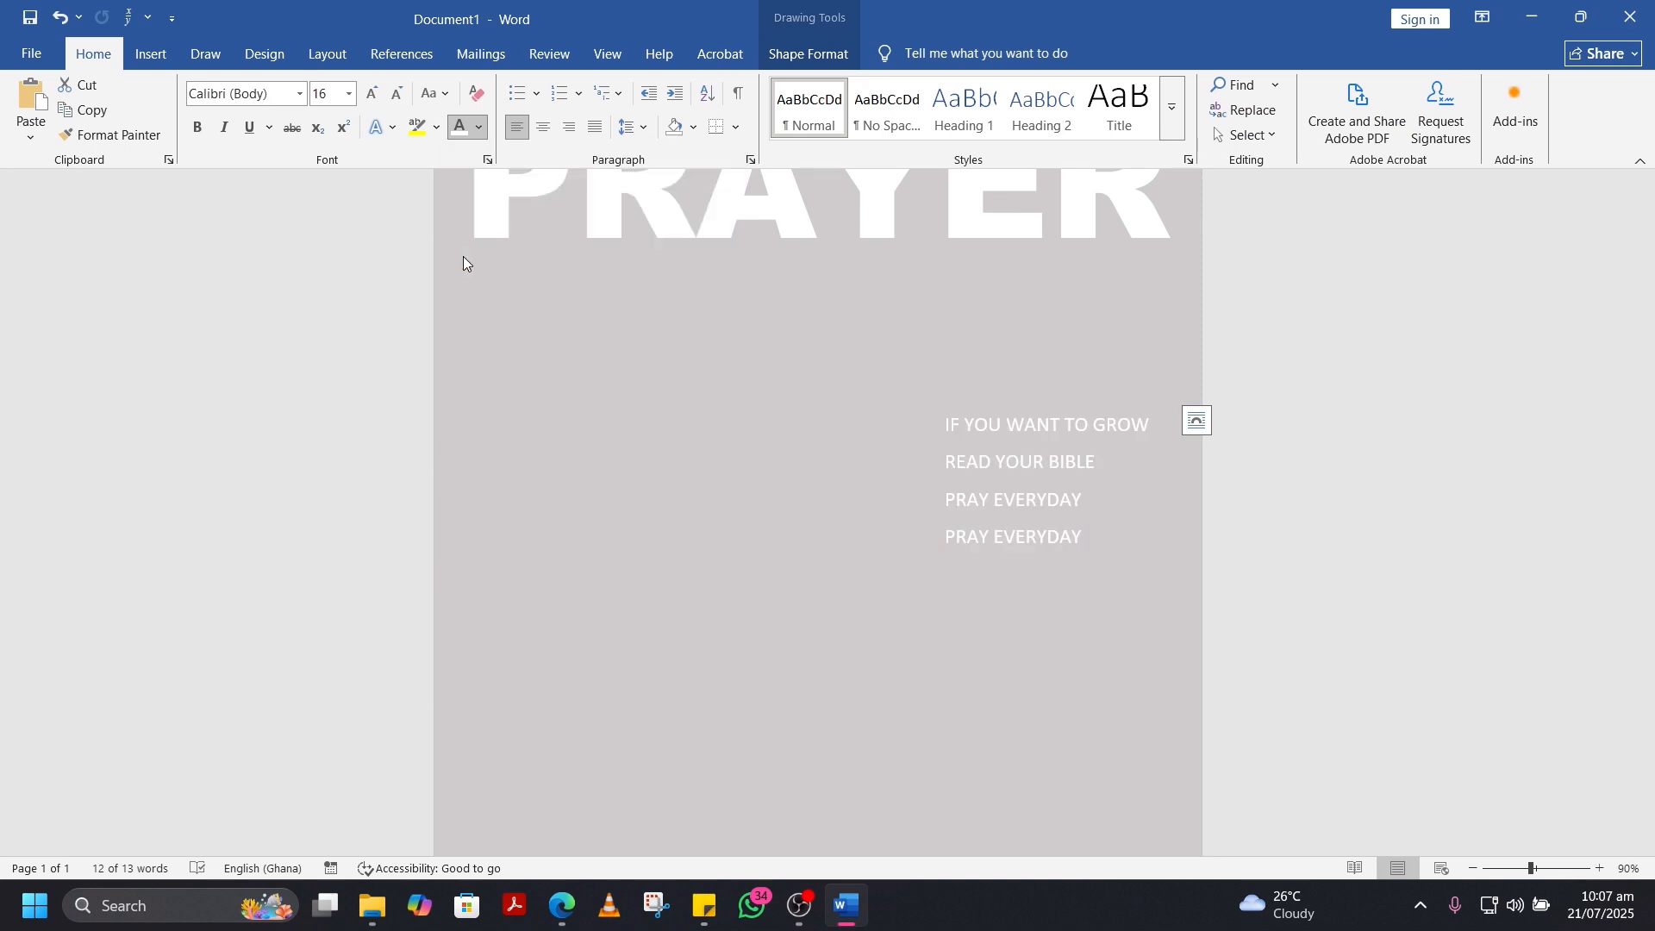
pyautogui.scroll(-3, 1059, 684)
pyautogui.click(1061, 684)
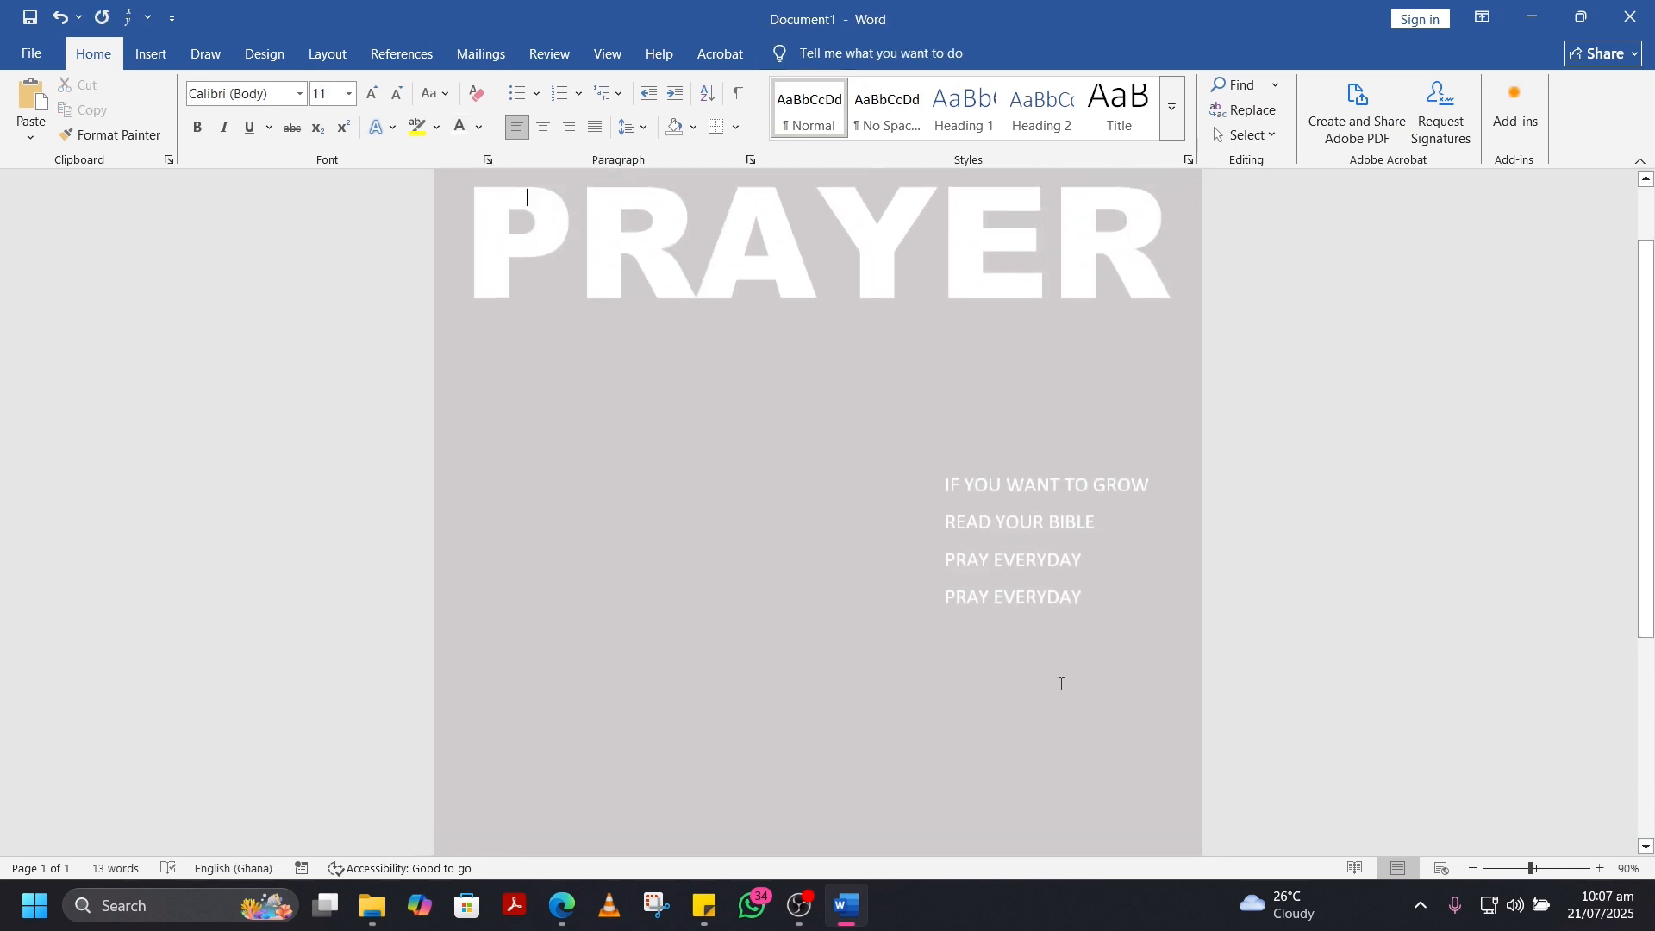
# Step: Insert a wide text box near the bottom of the page, about 1.8 cm high by 14.7 cm wide
pyautogui.scroll(-4, 888, 719)
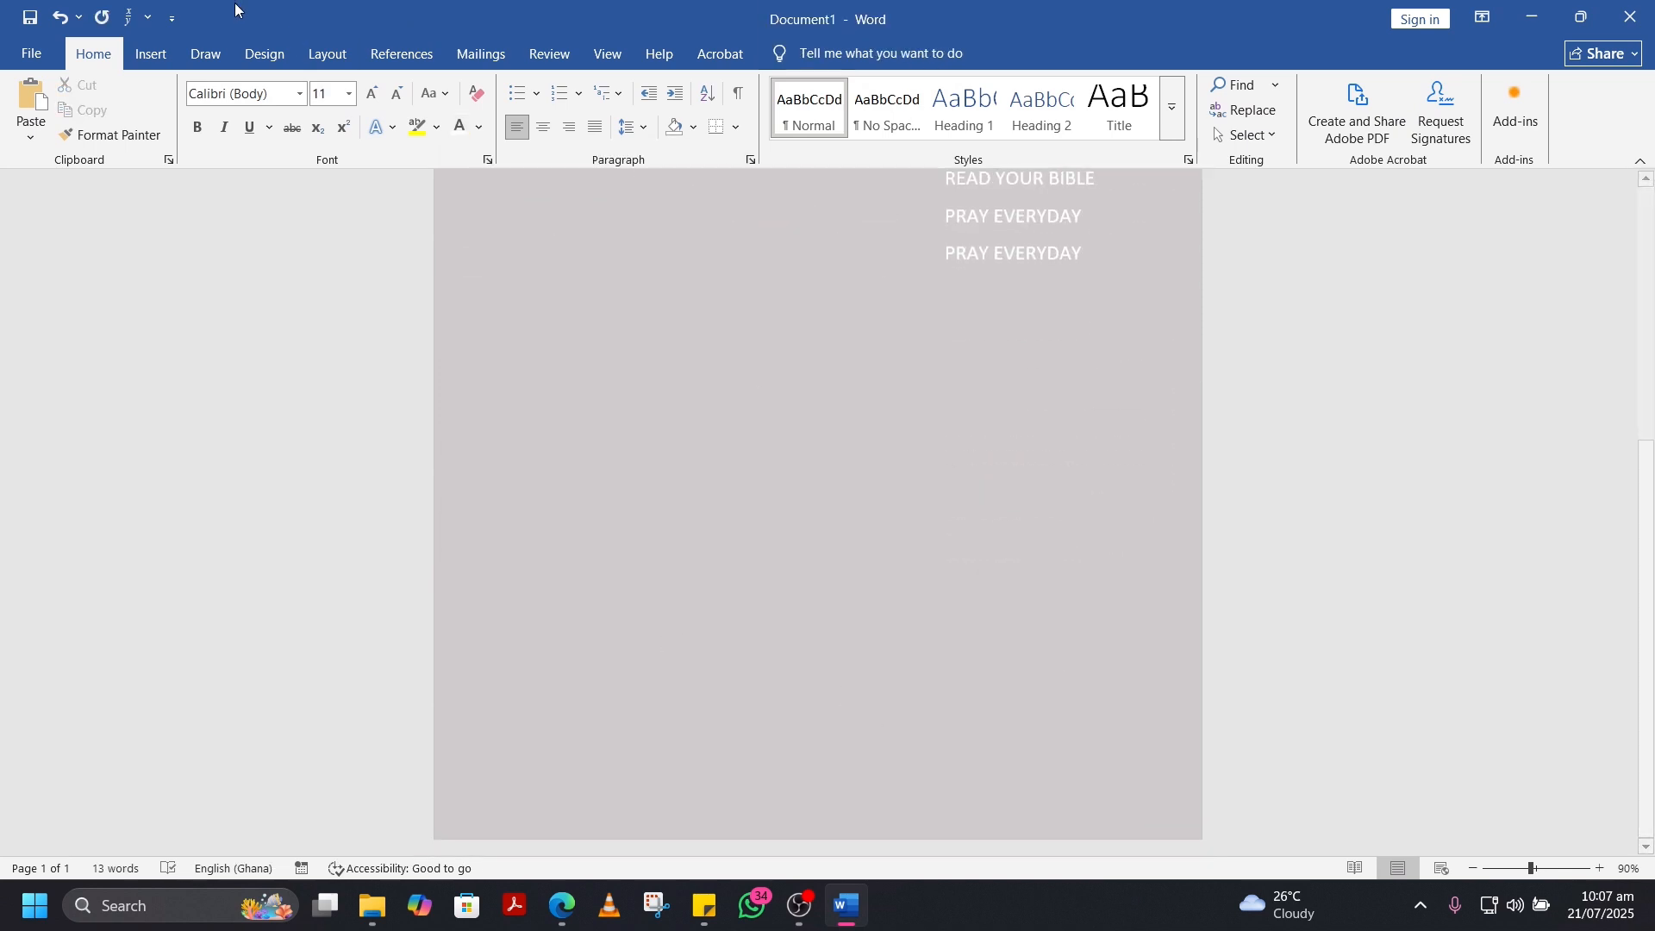
pyautogui.click(152, 54)
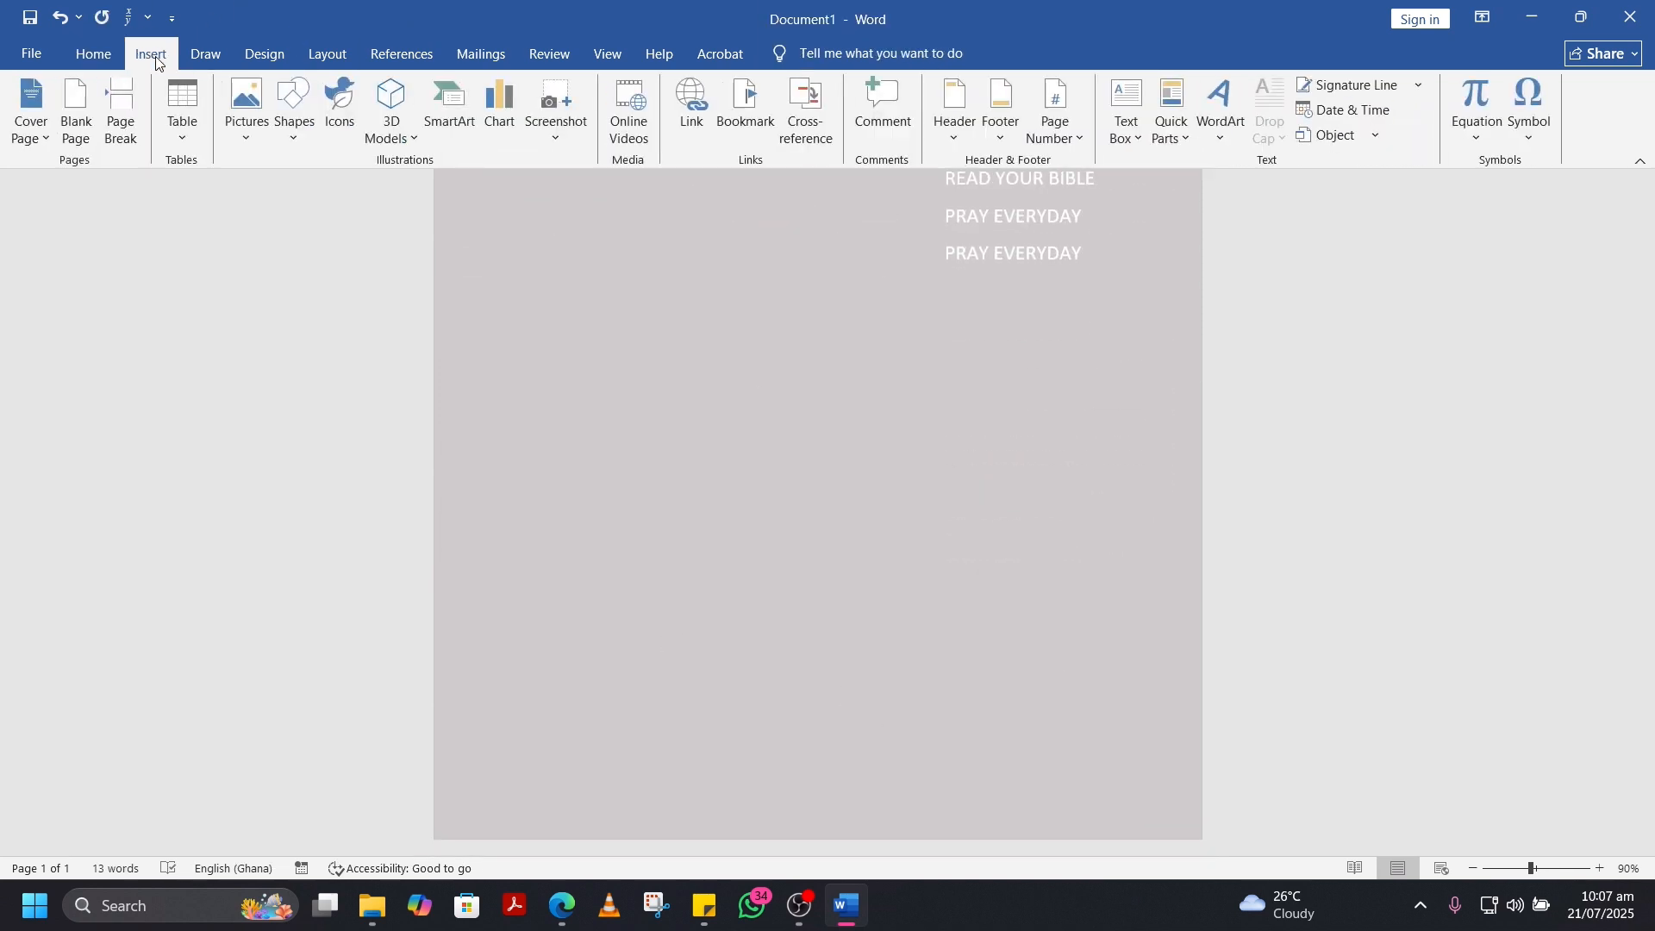
pyautogui.click(293, 138)
pyautogui.click(287, 188)
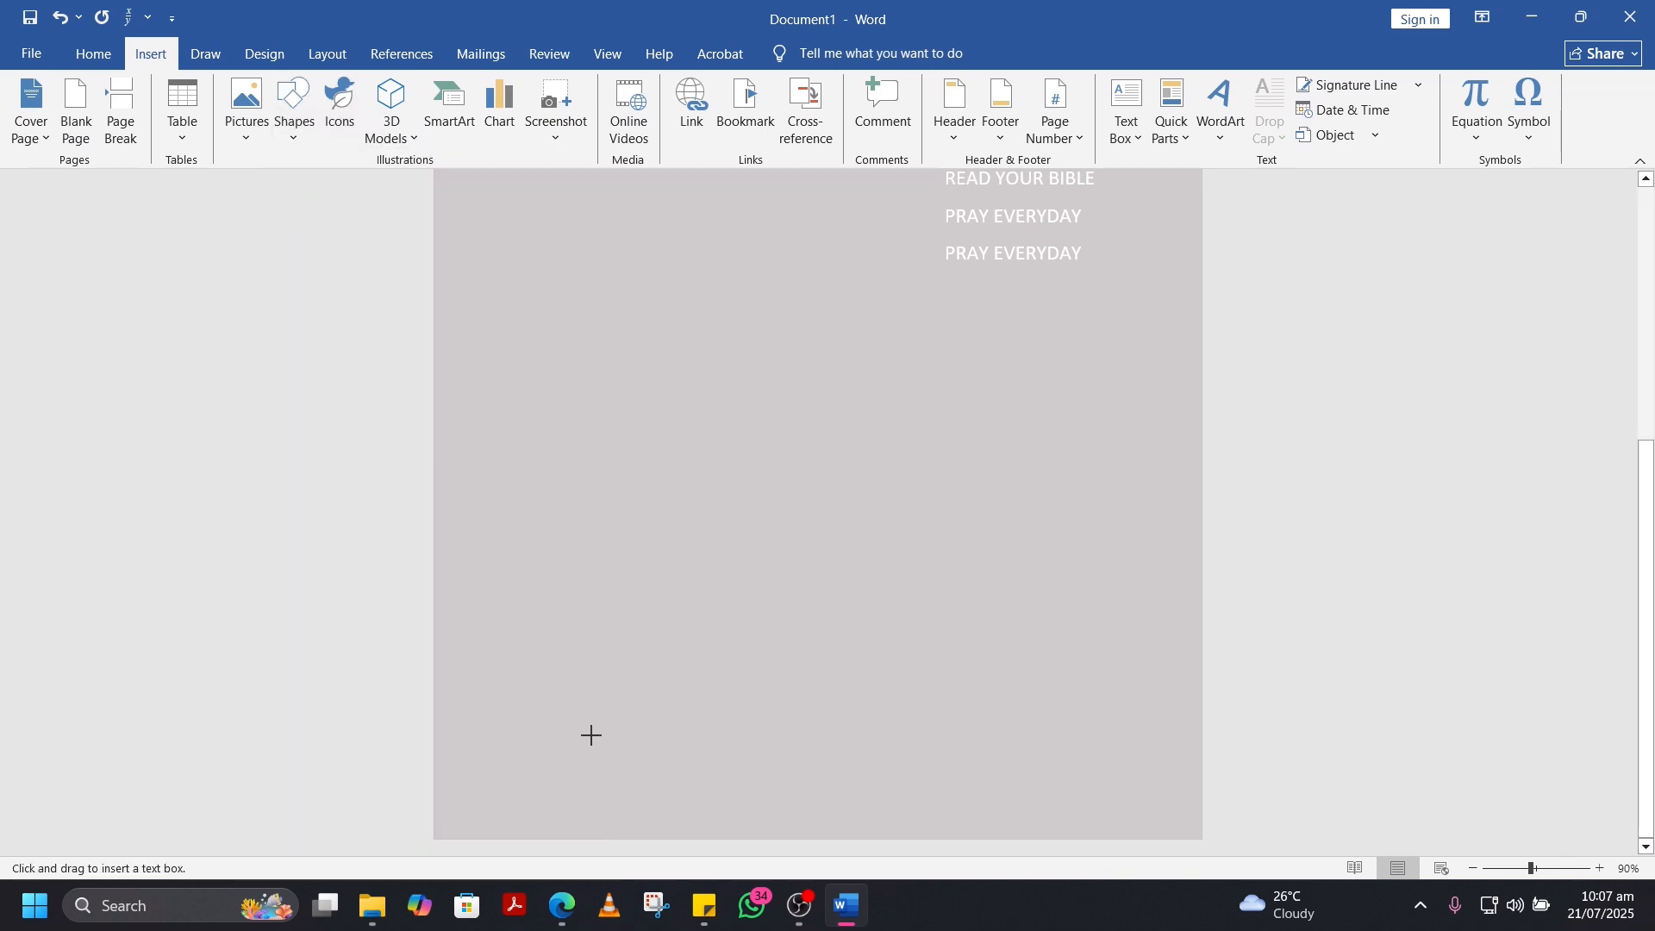
pyautogui.click(545, 733)
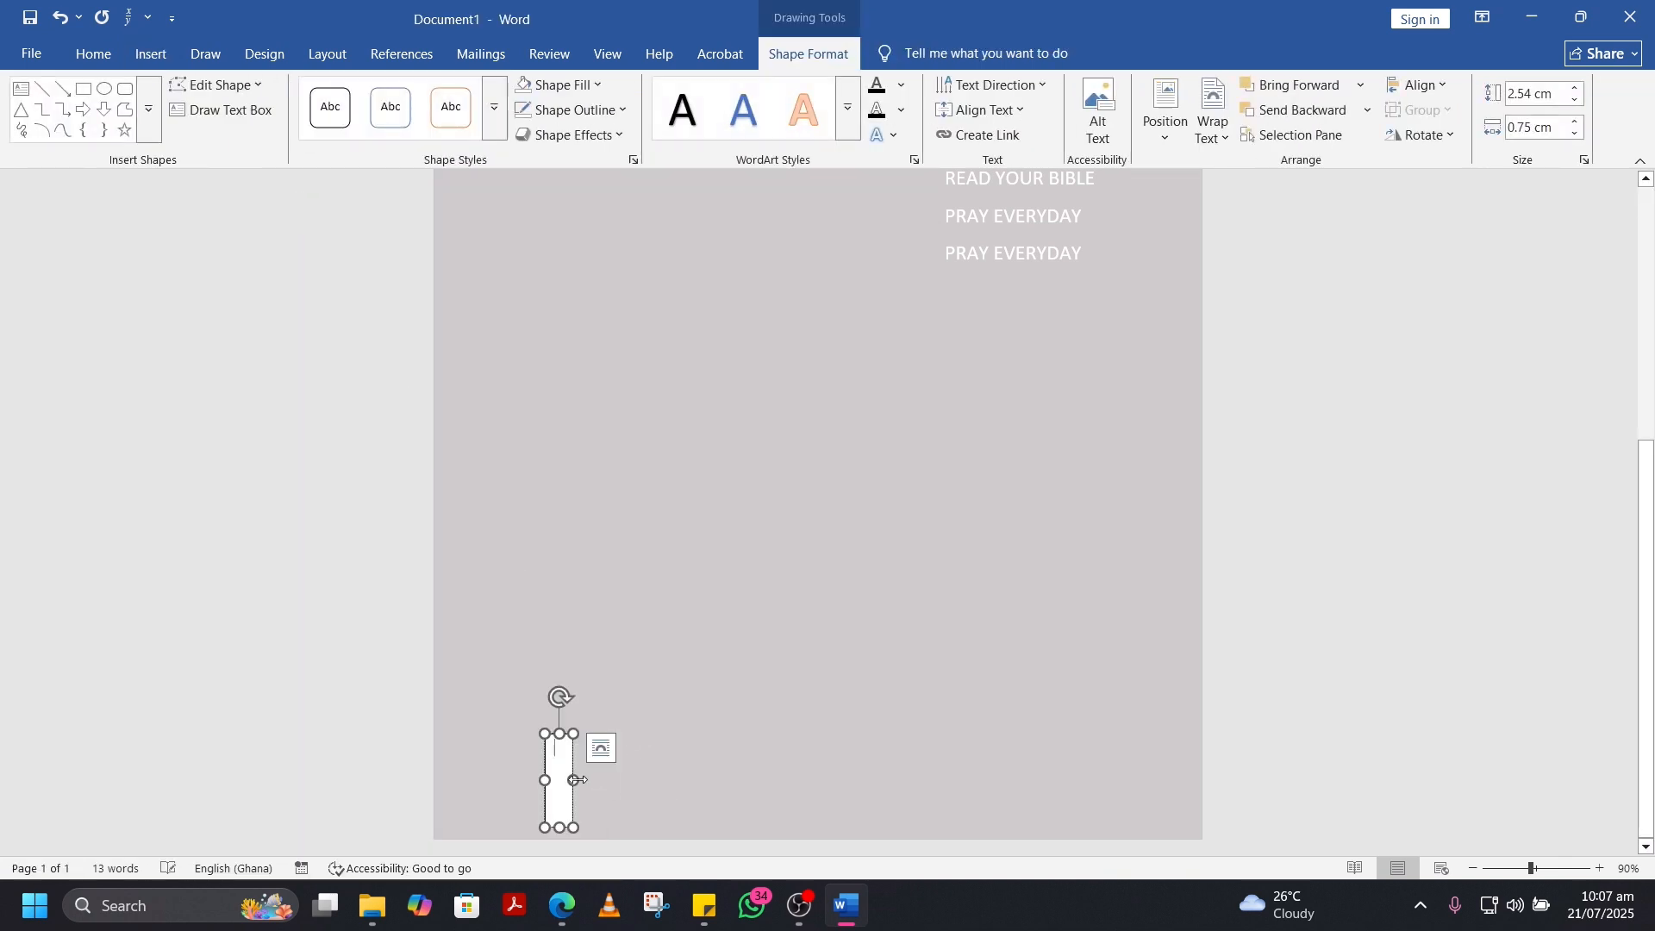
pyautogui.moveTo(579, 780); pyautogui.dragTo(1085, 759)
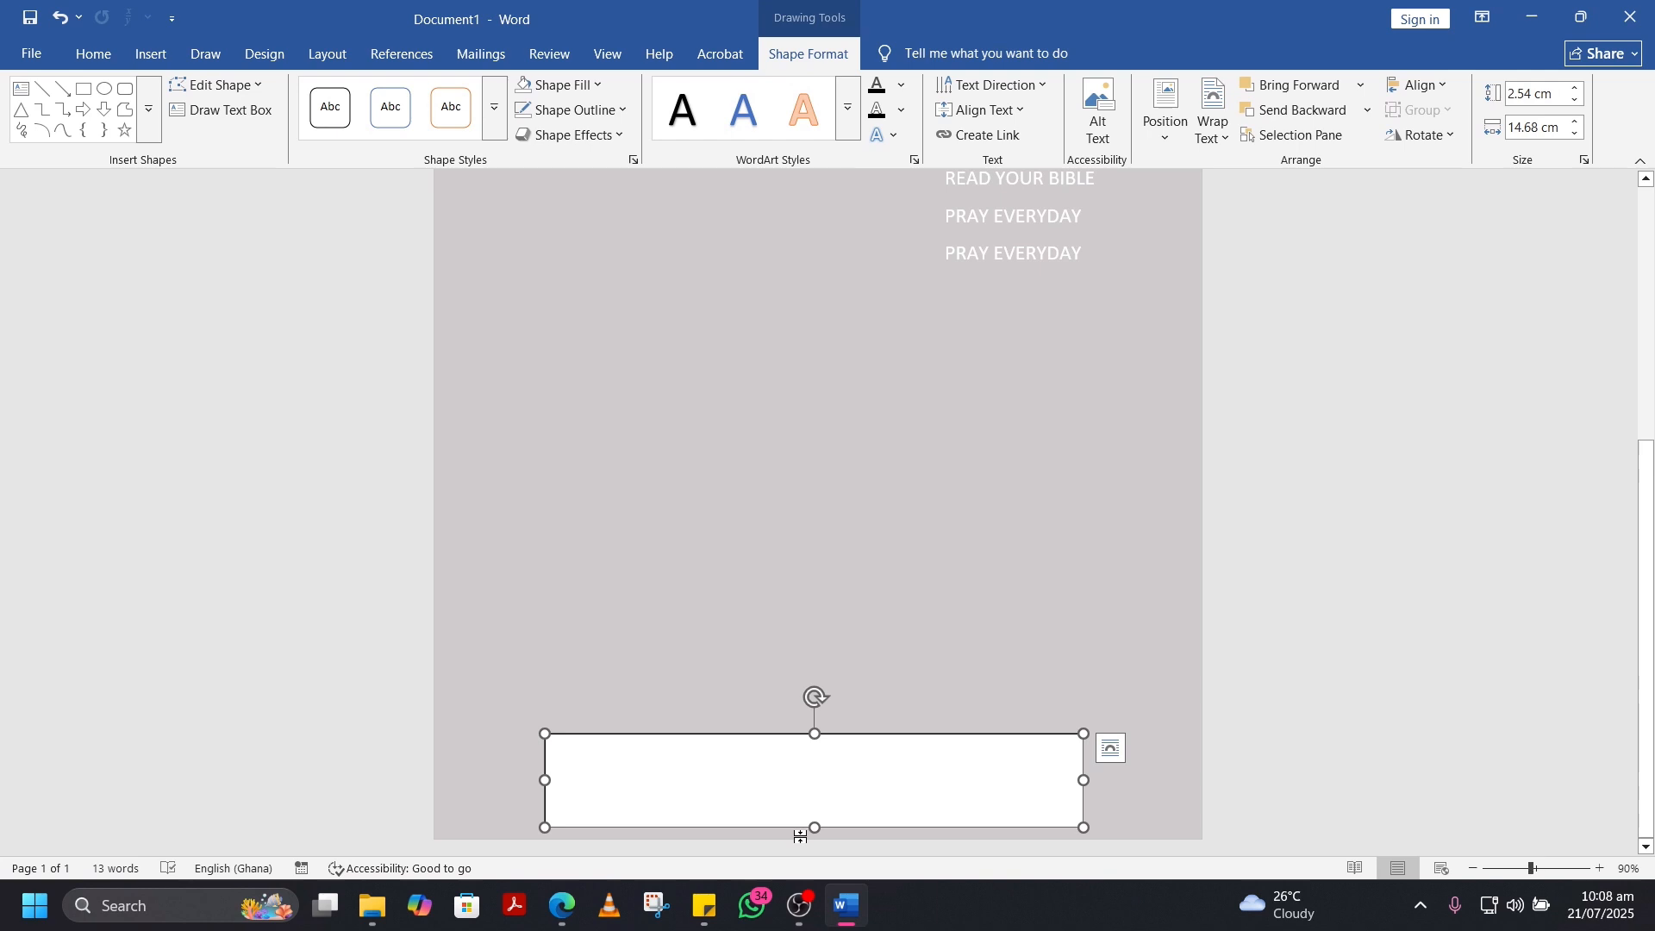
pyautogui.moveTo(817, 820); pyautogui.dragTo(811, 800)
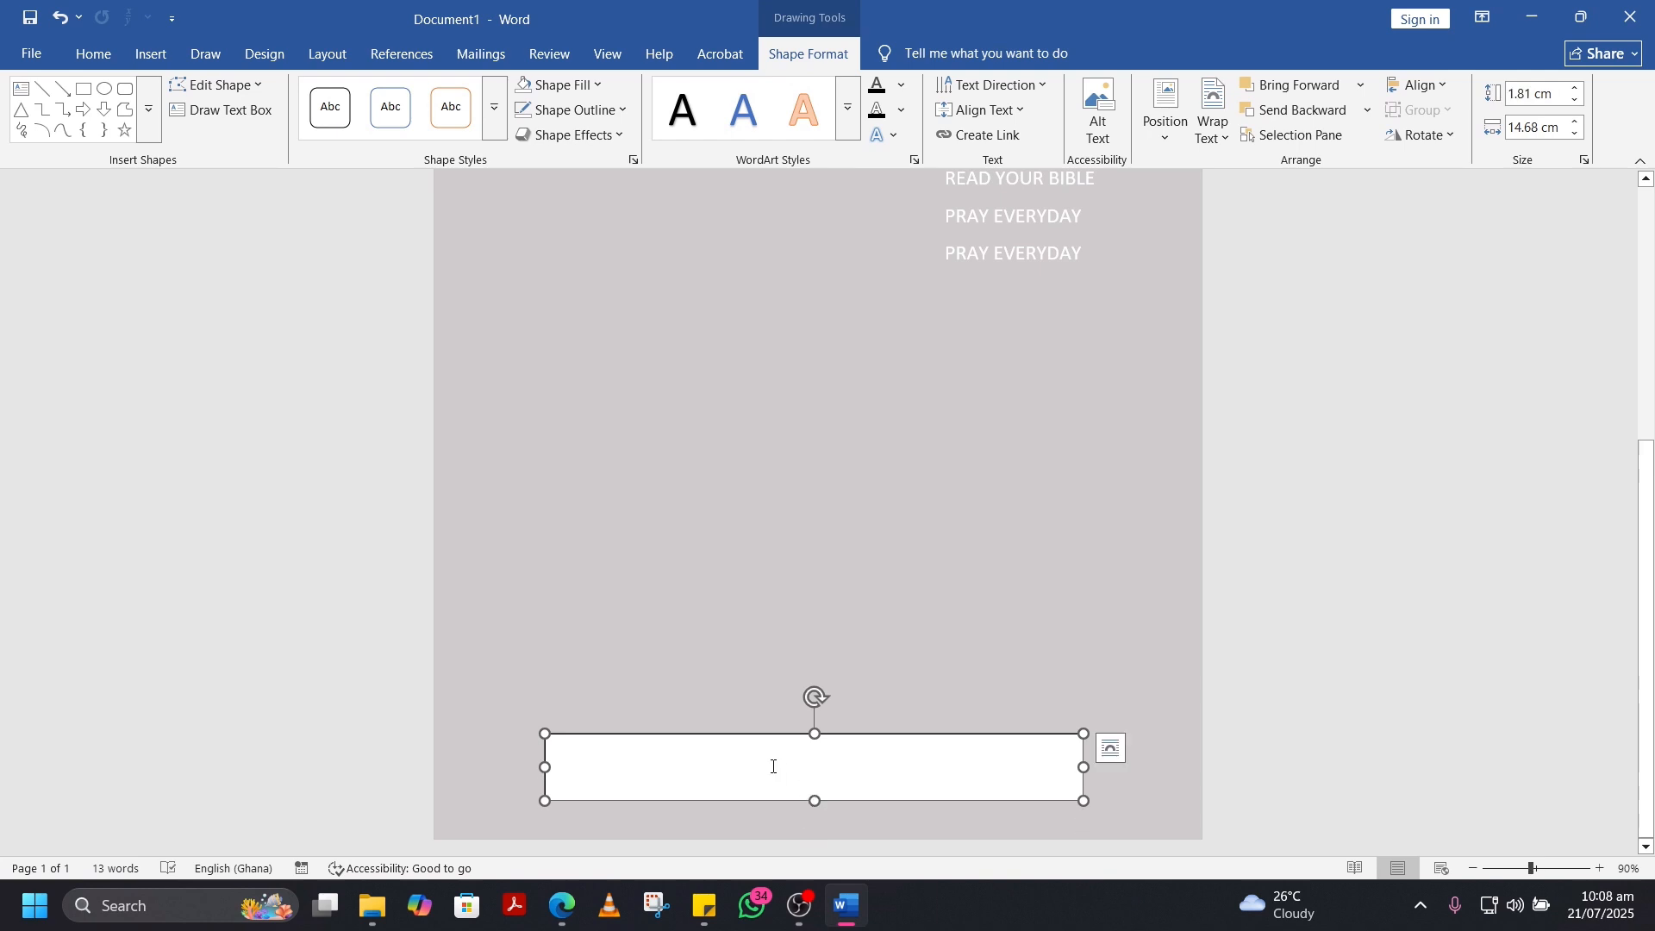
# Step: Enter a contact line starting with CALL: and two X-masked placeholder phone numbers separated by a vertical bar
pyautogui.write('CALL')
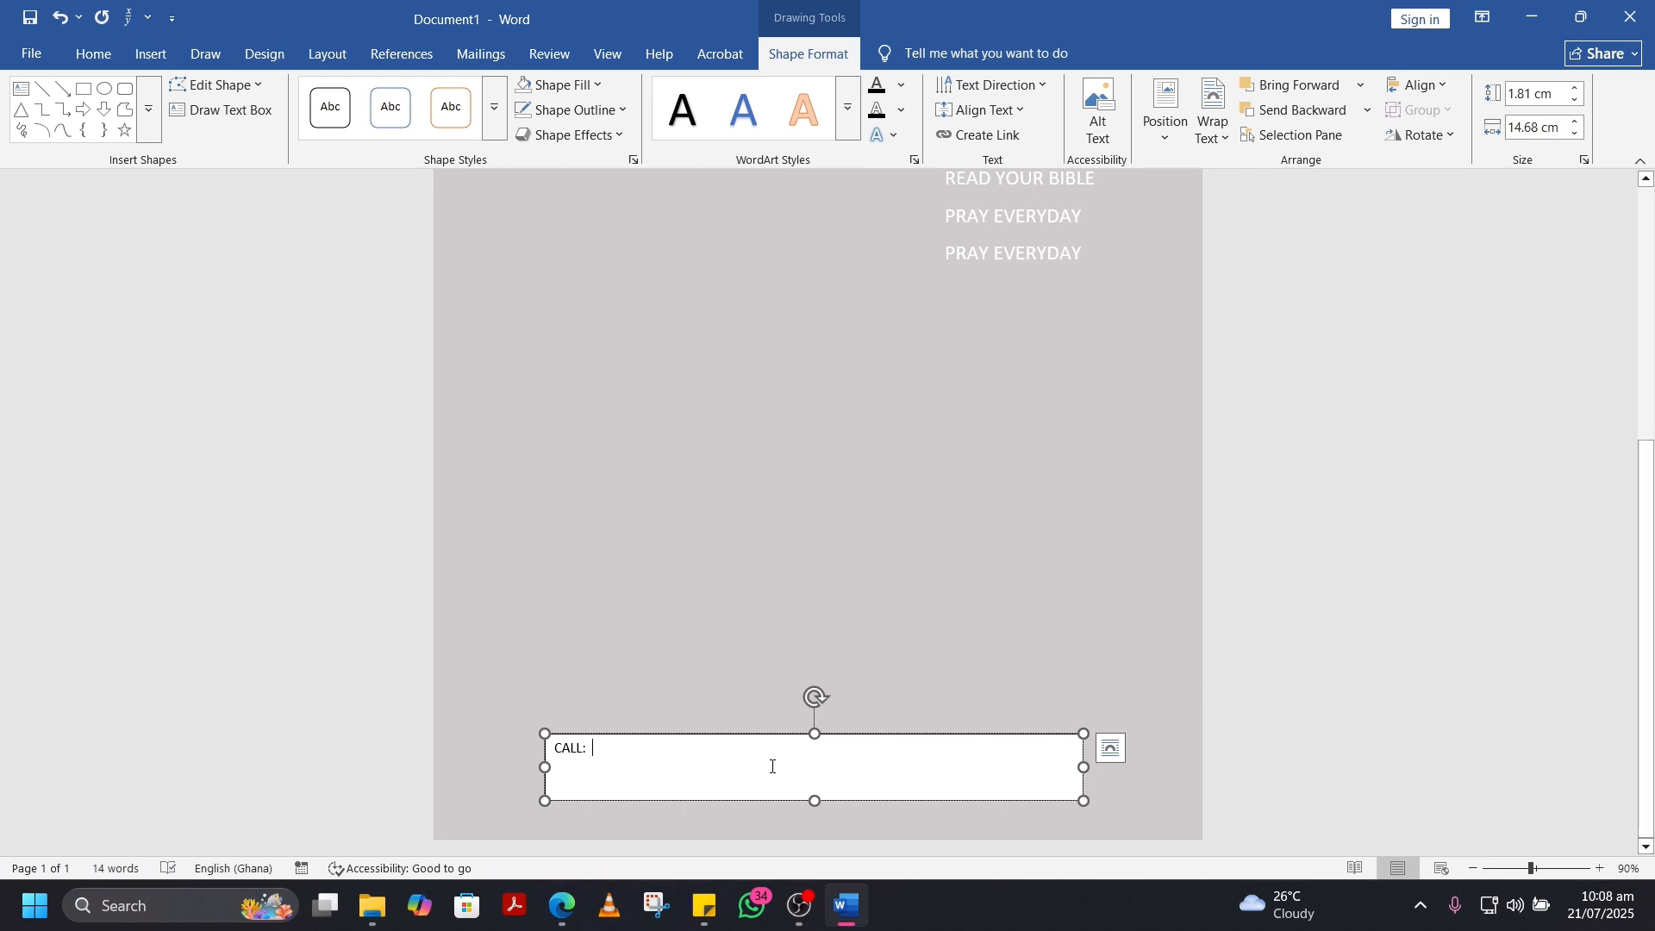
pyautogui.write(': 0')
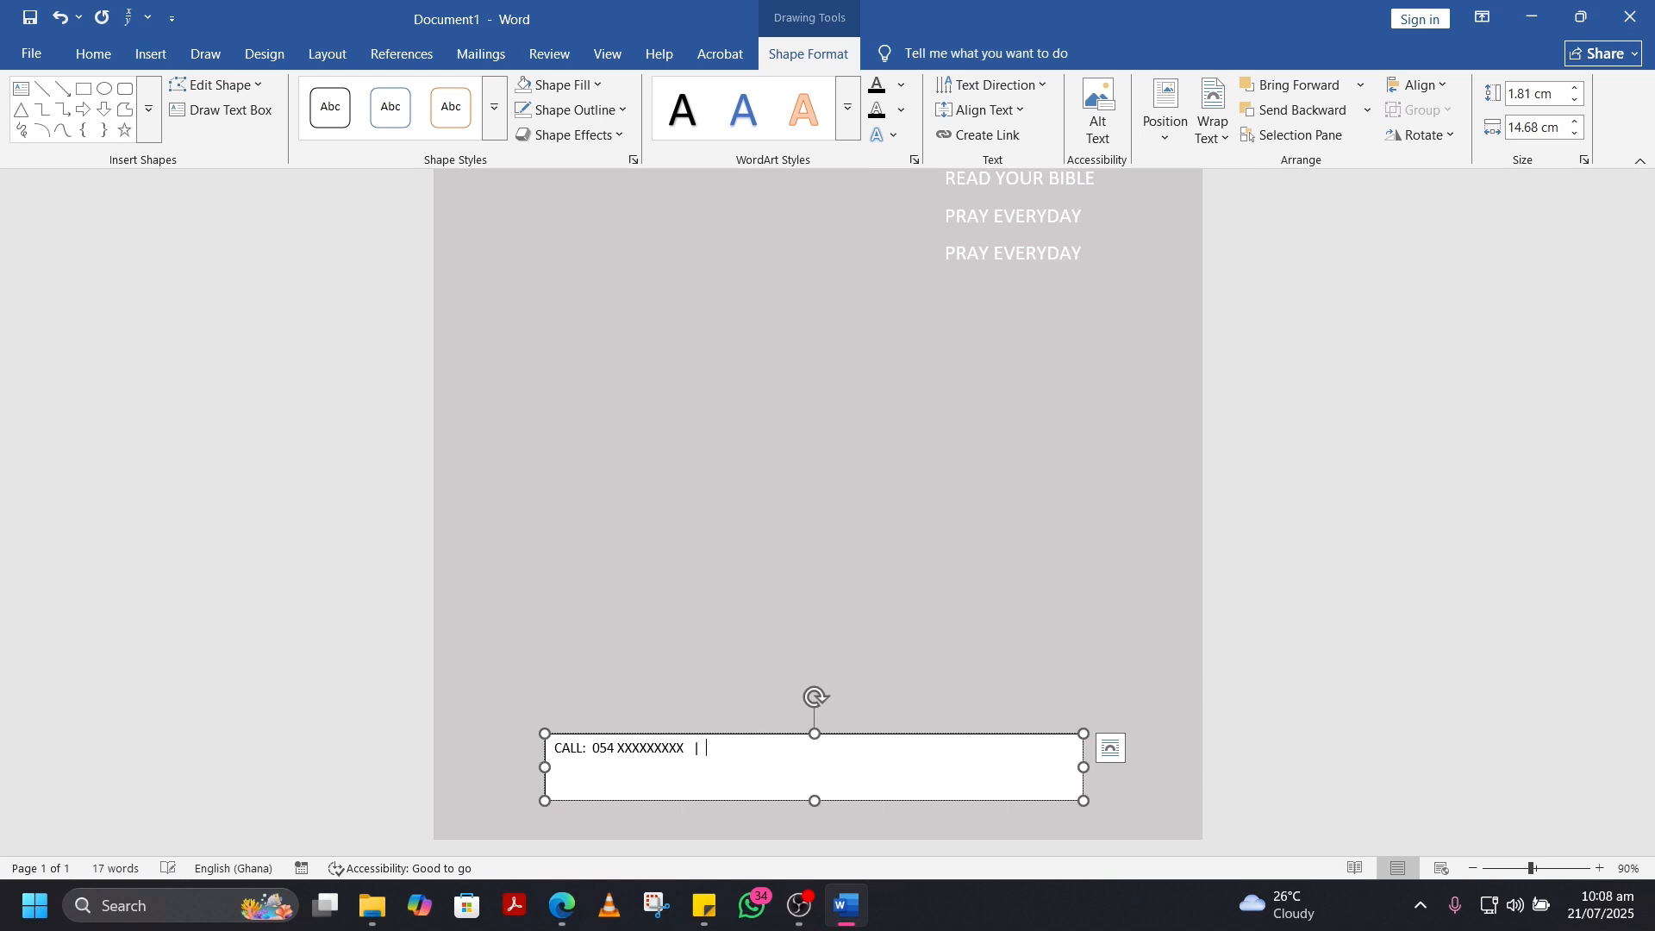
pyautogui.write('20 XXXXXXXXX')
# Step: Centre the contact line, enlarge it to font size 14 and make it bold
pyautogui.moveTo(841, 752); pyautogui.dragTo(404, 747)
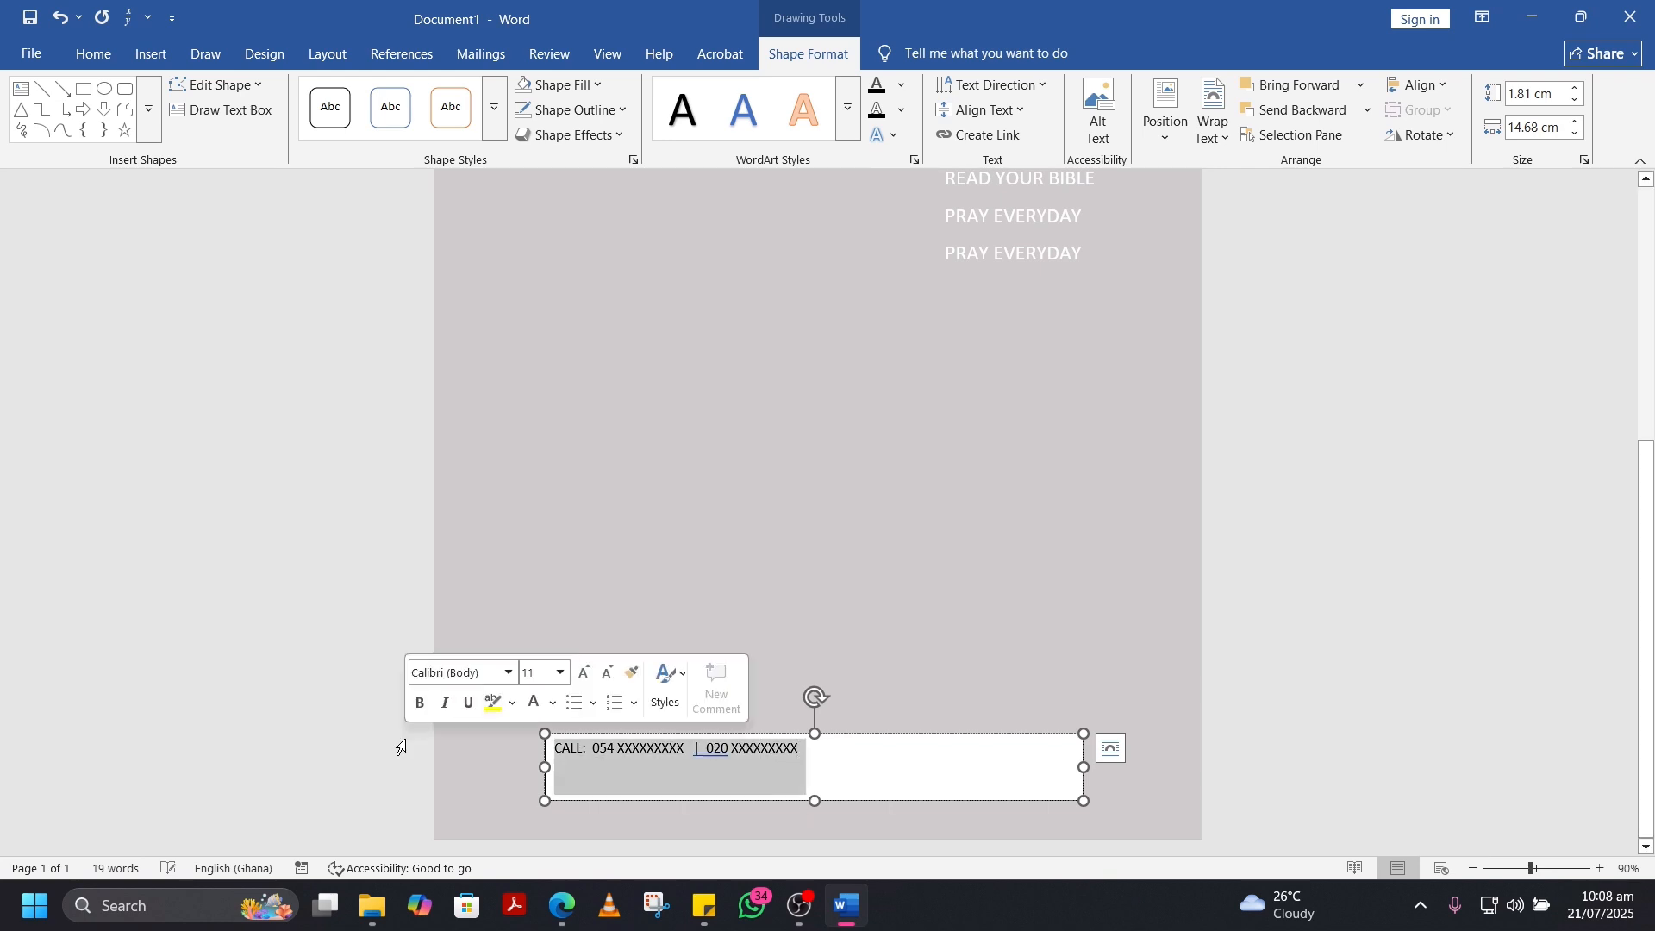
pyautogui.click(93, 54)
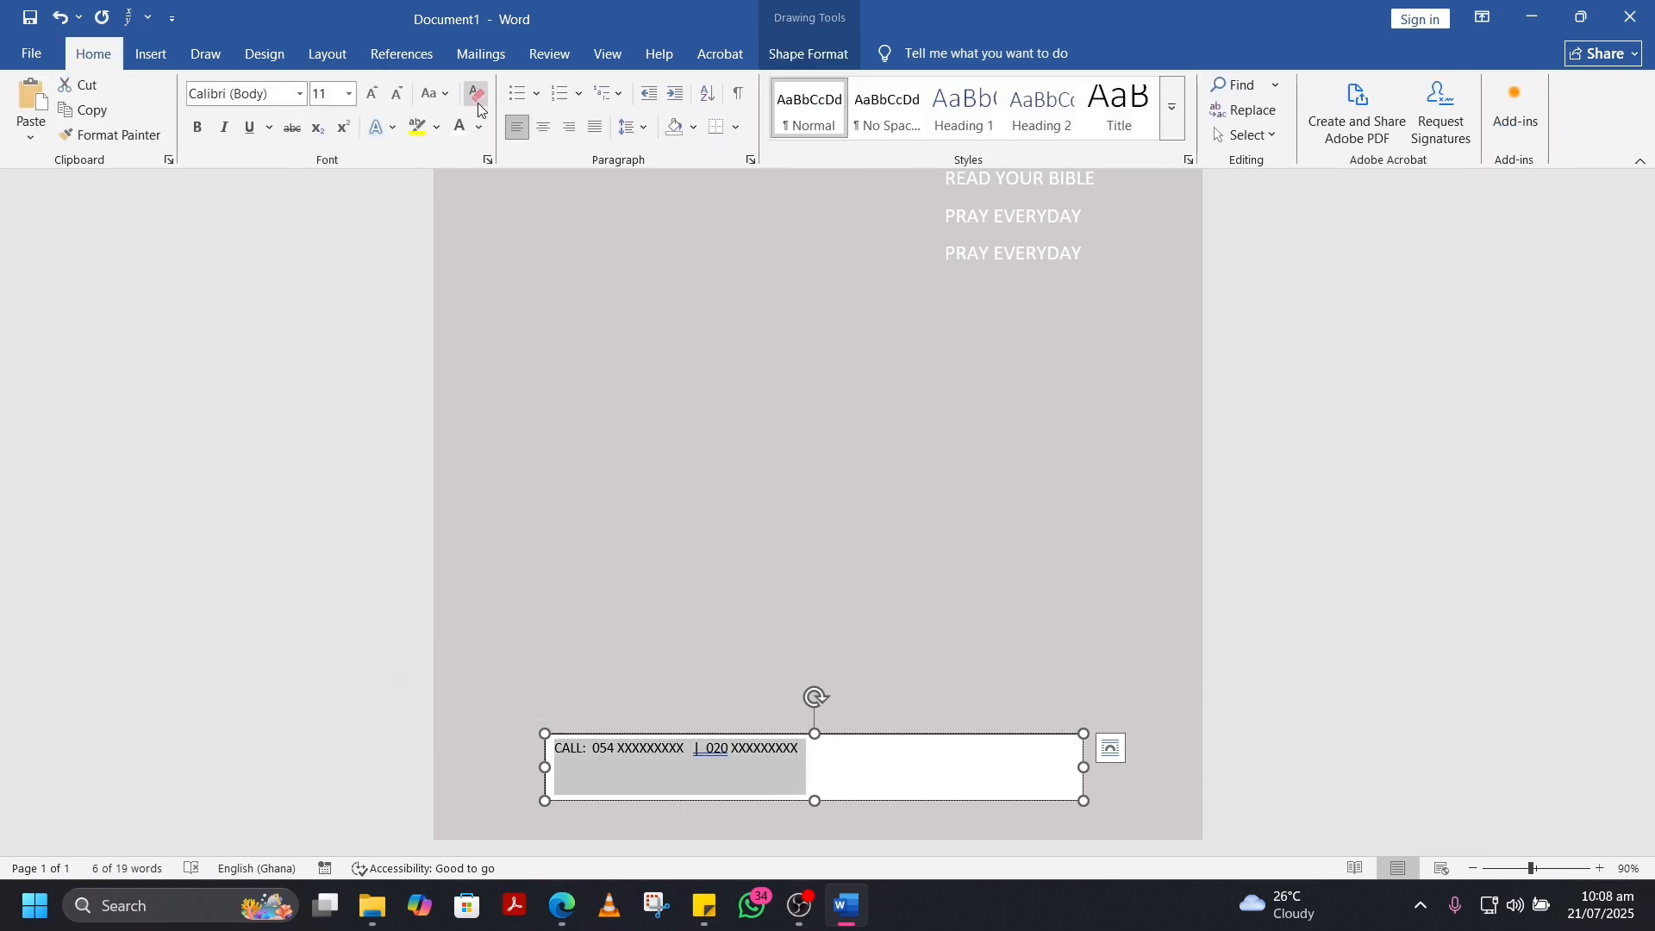
pyautogui.click(542, 136)
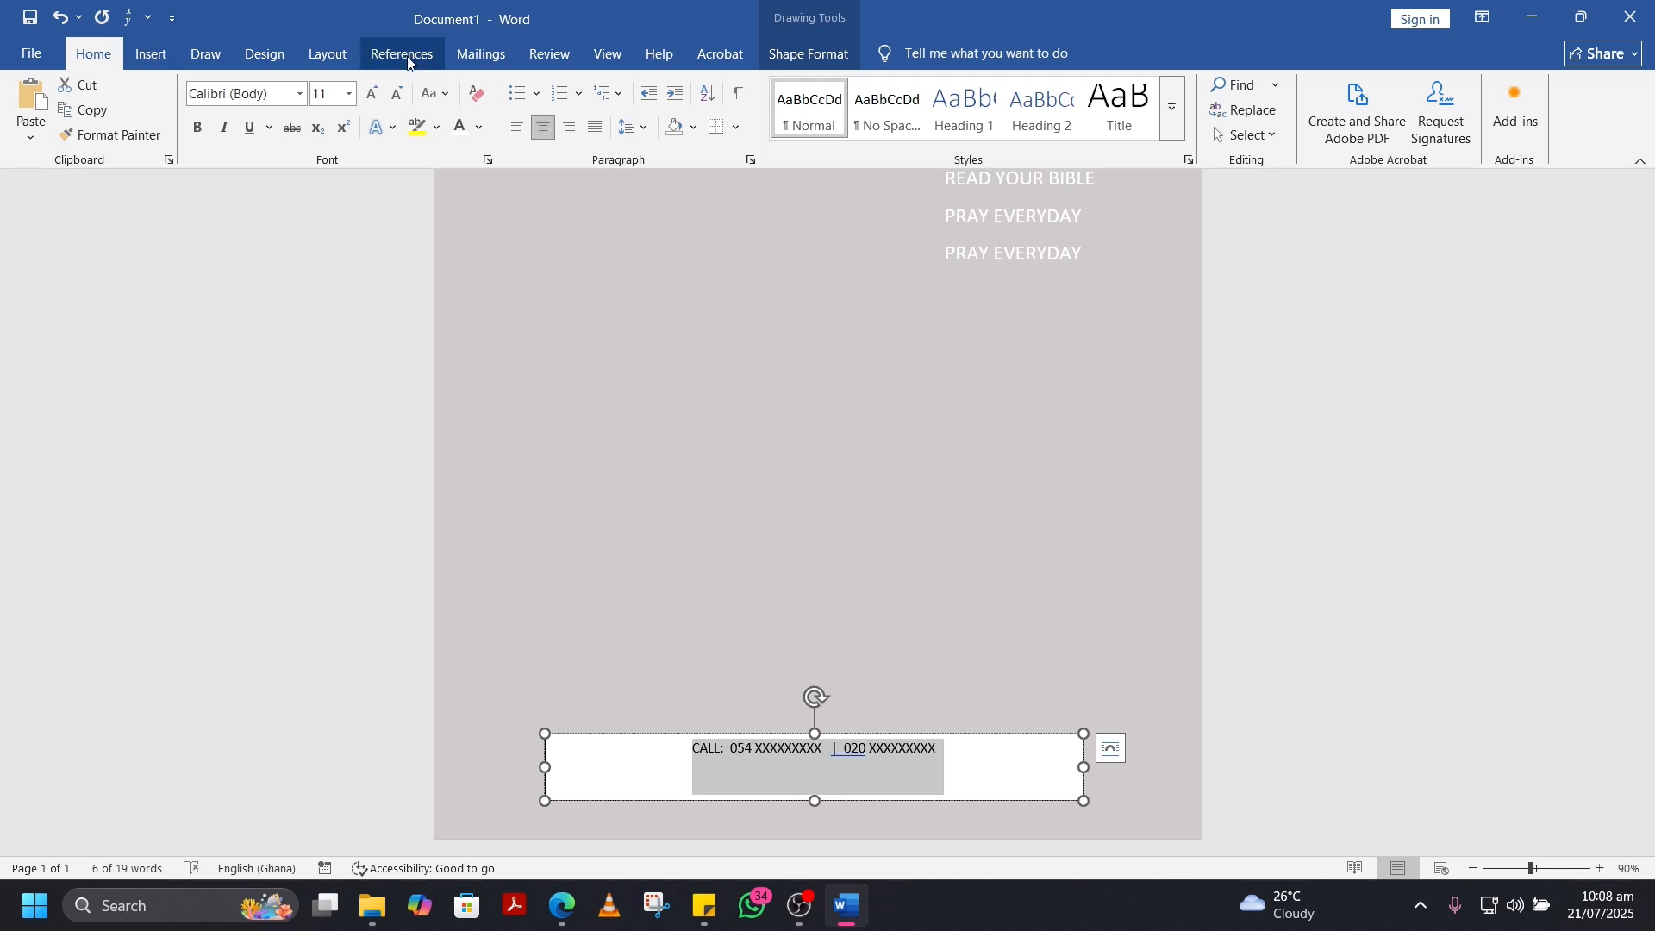
pyautogui.click(373, 93)
pyautogui.click(375, 94)
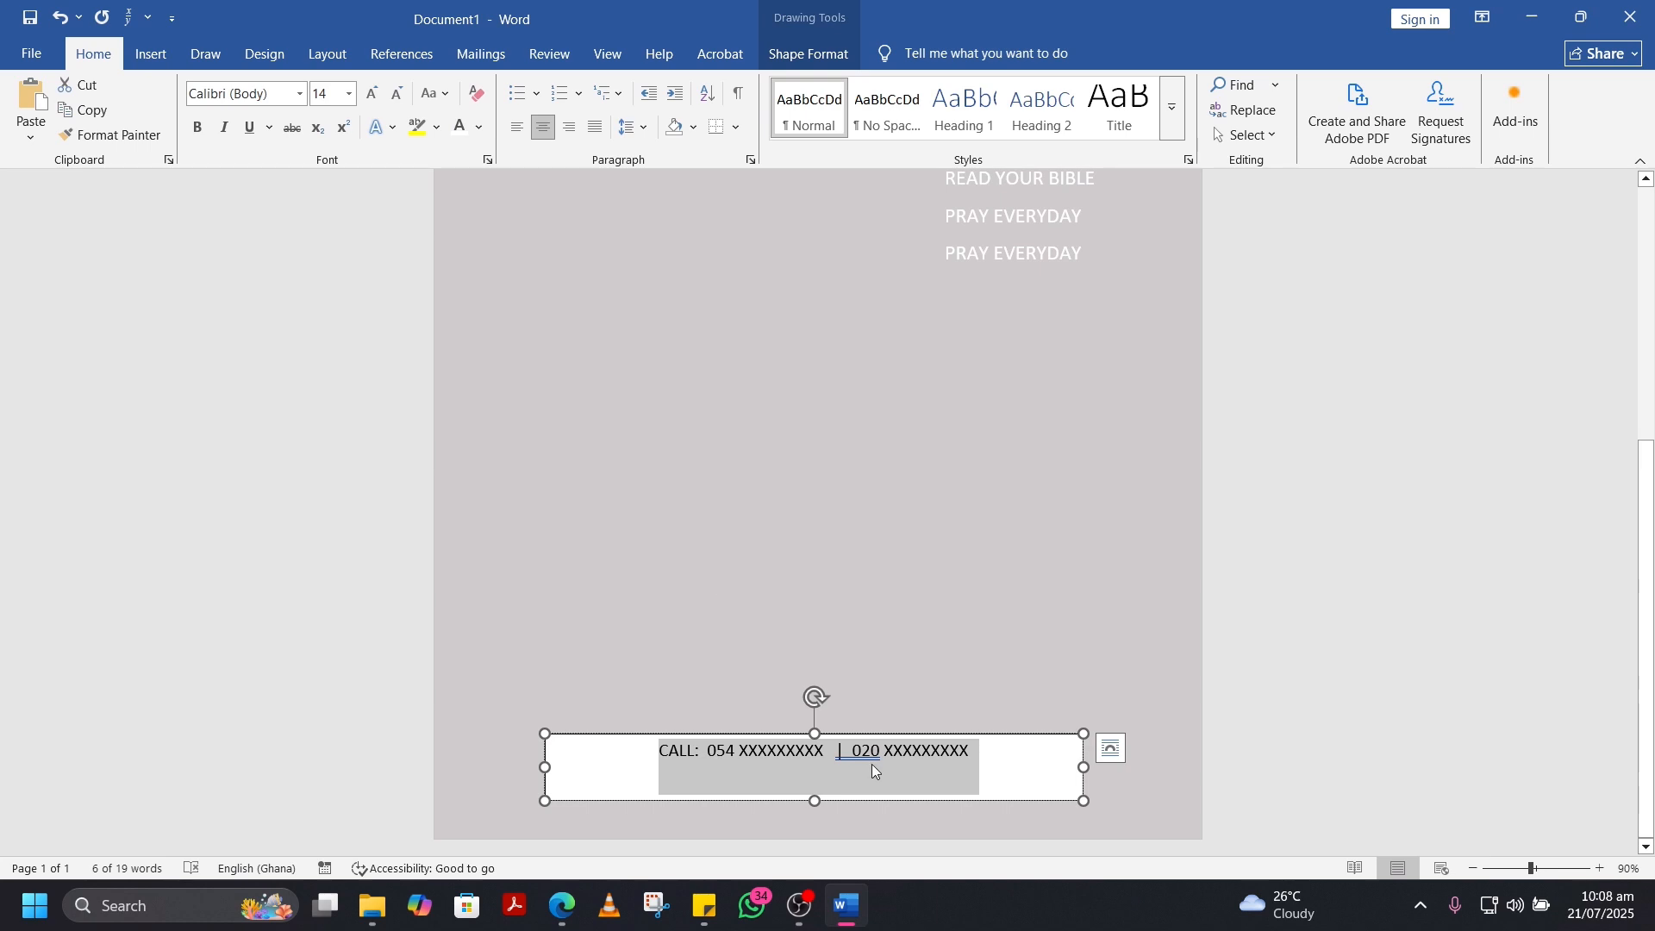
pyautogui.click(209, 129)
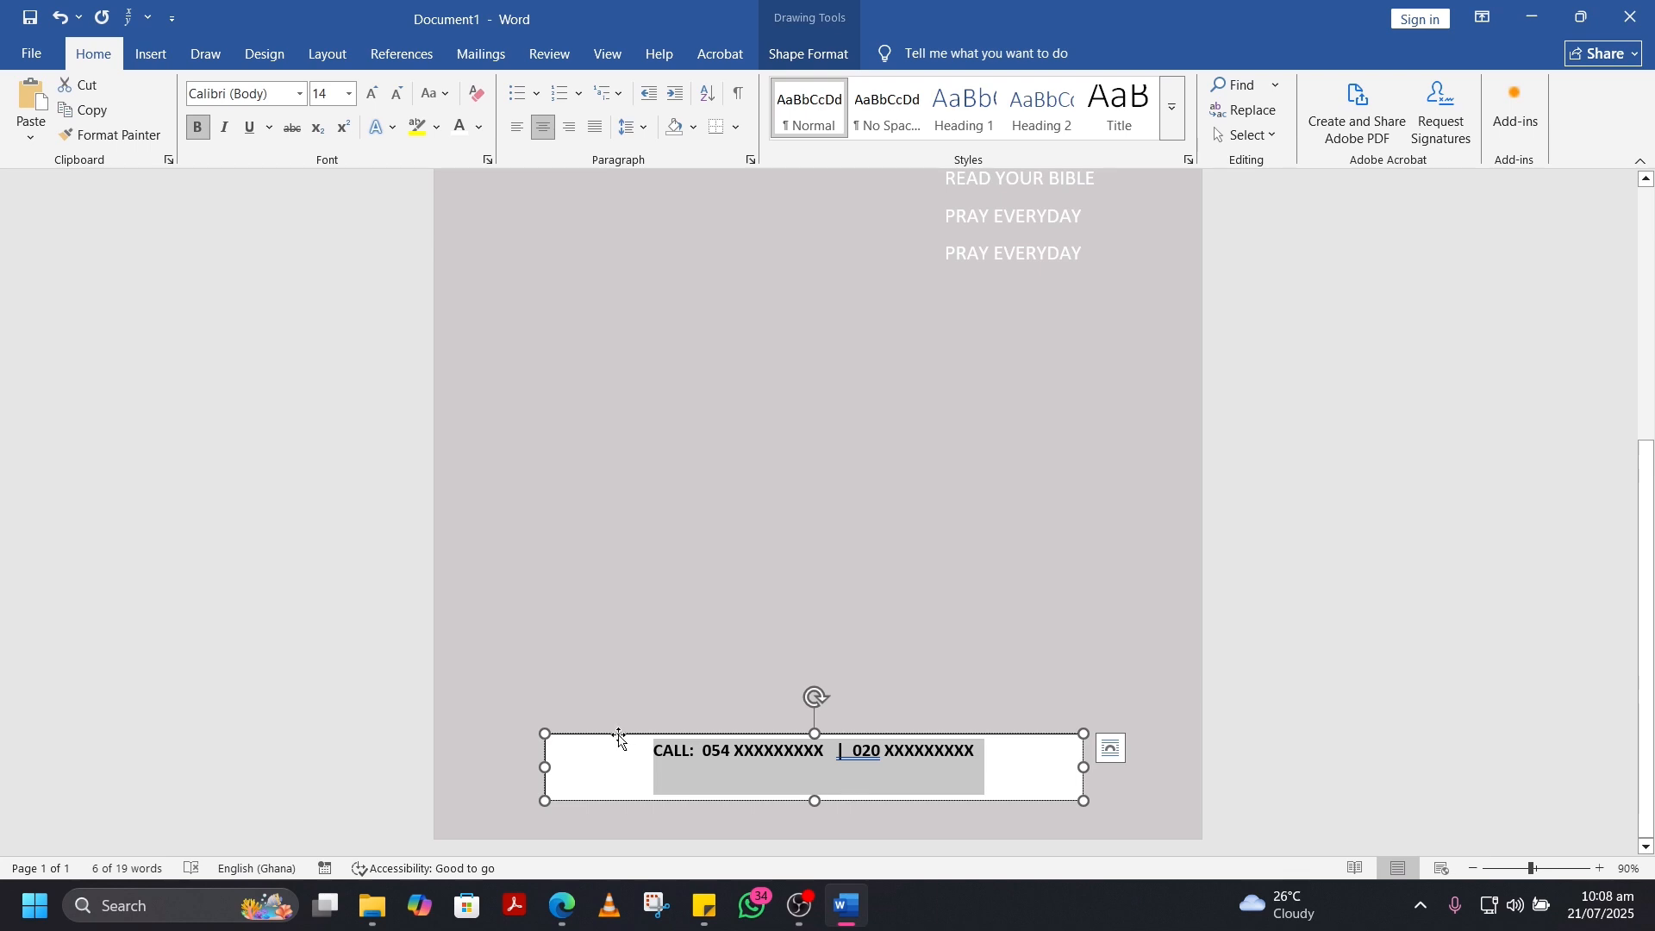
# Step: Set the contact line's font colour to white
pyautogui.click(480, 127)
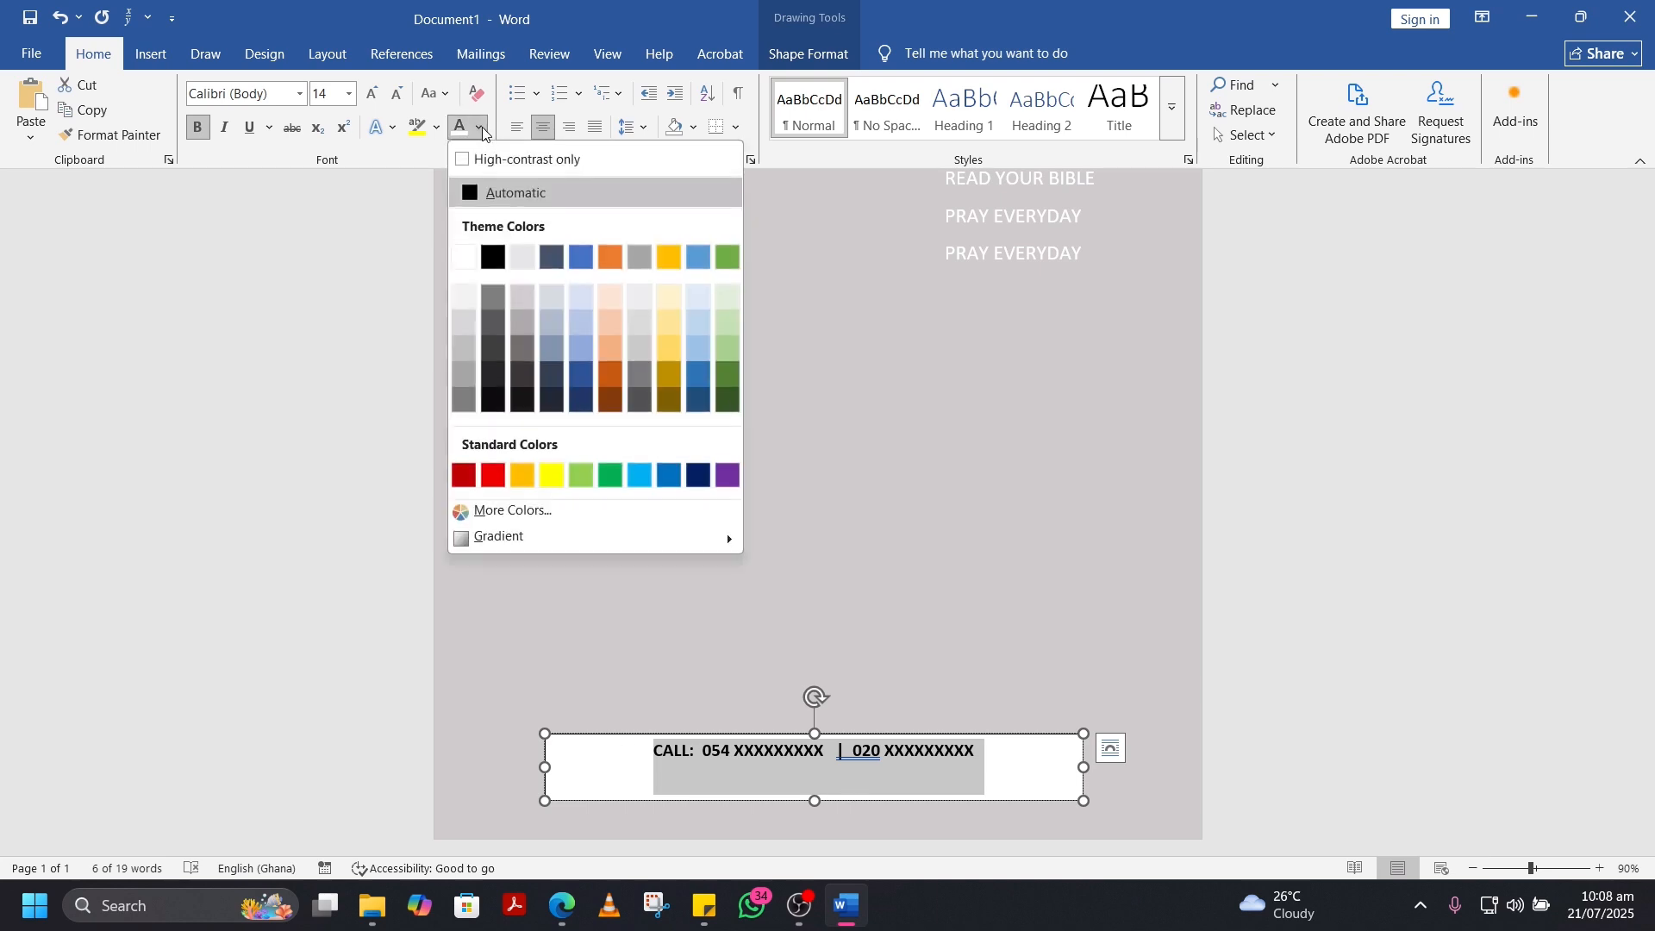
pyautogui.click(463, 269)
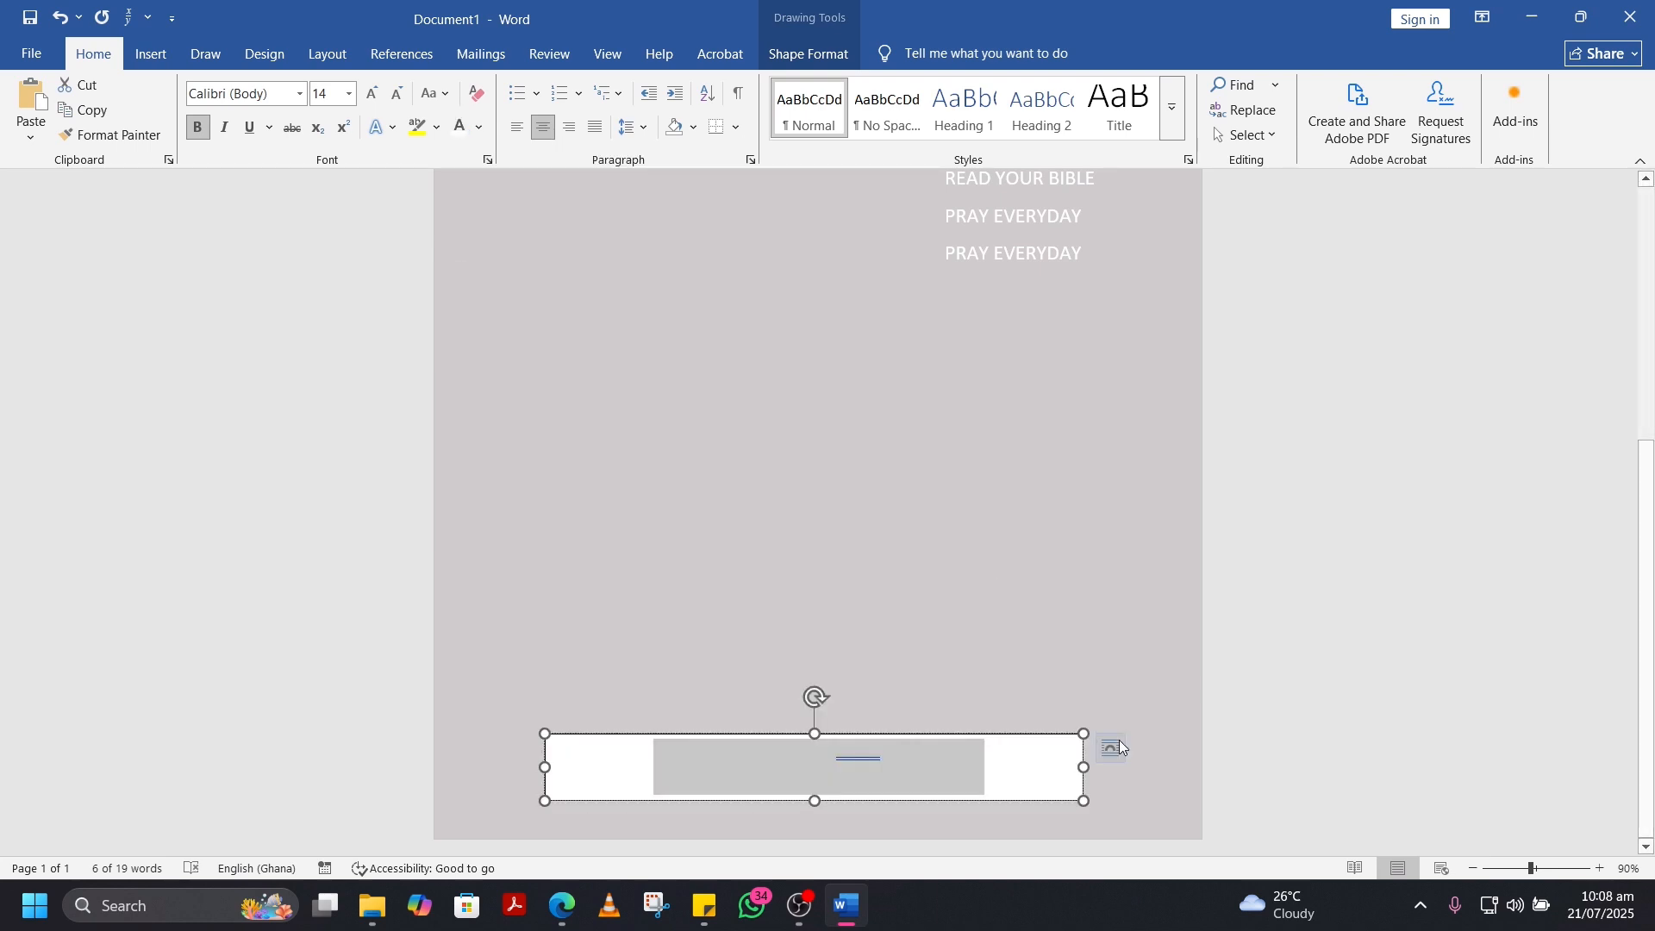
pyautogui.click(1072, 767)
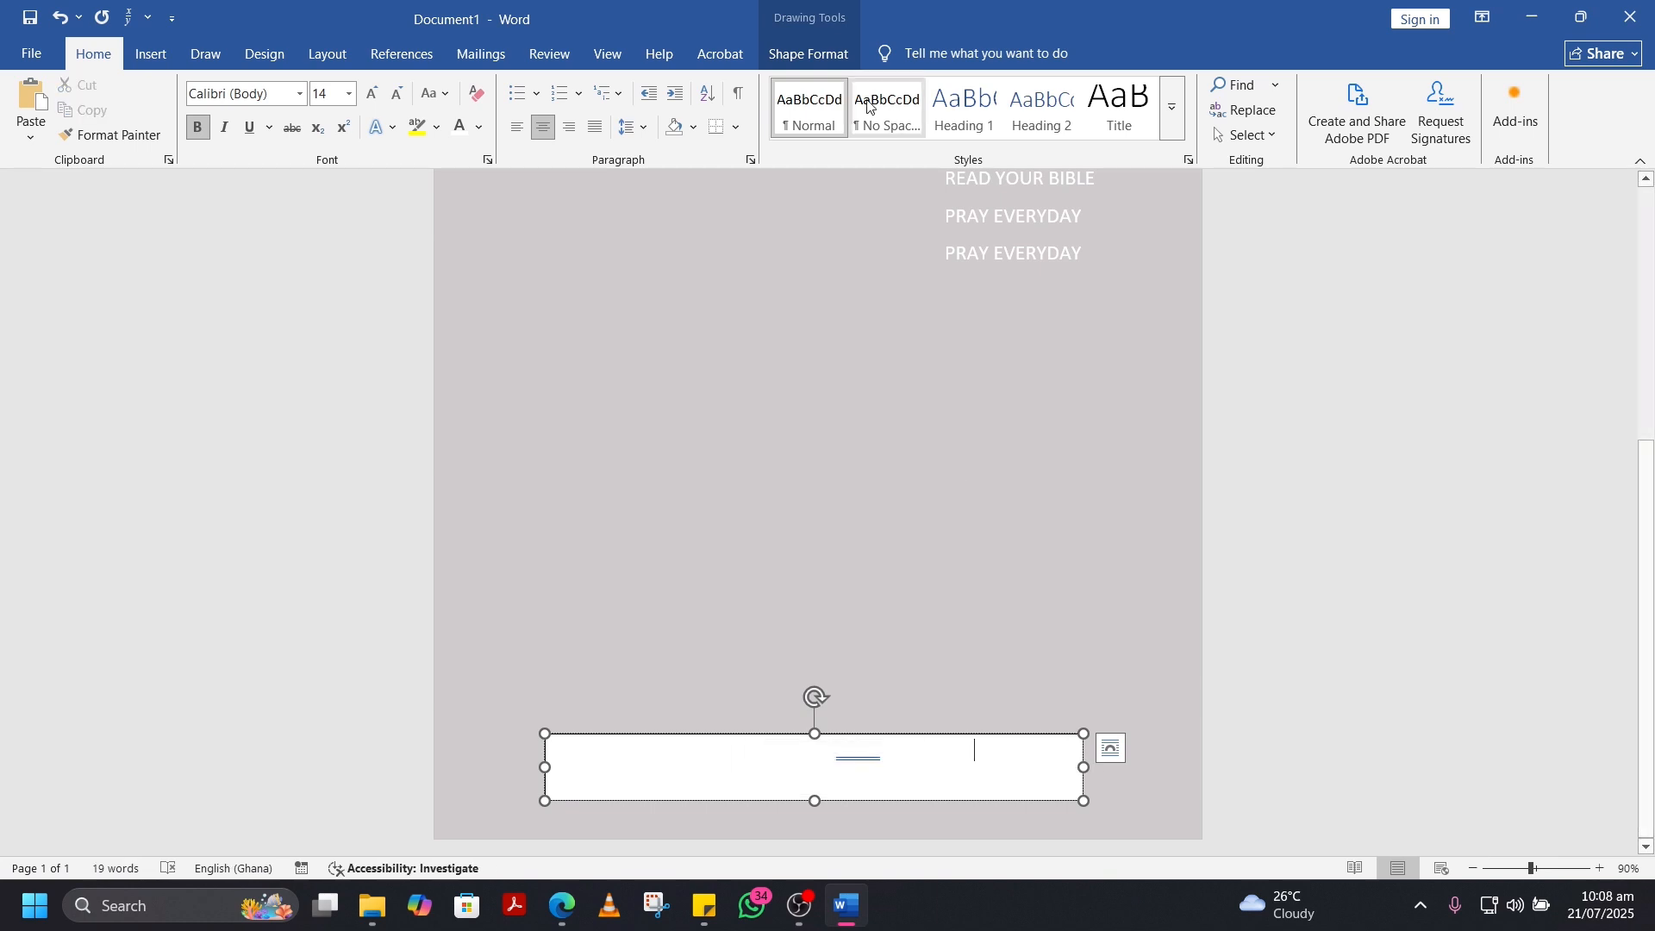
# Step: Remove the outline and the fill from the contact text box
pyautogui.click(828, 54)
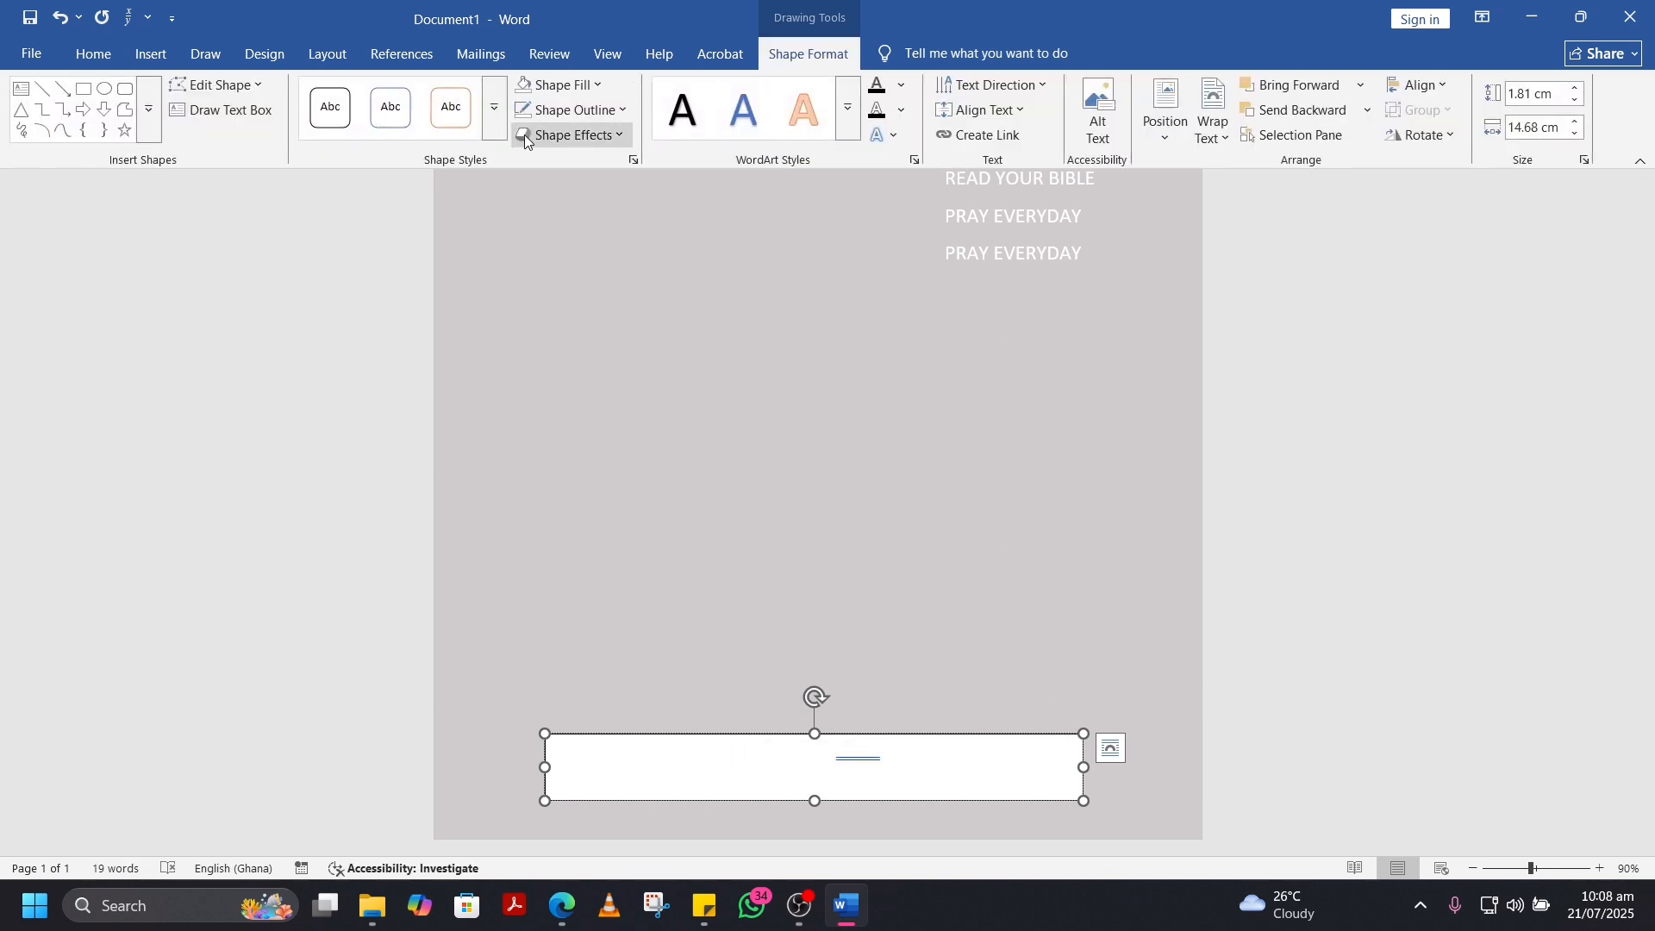
pyautogui.click(569, 110)
pyautogui.click(582, 468)
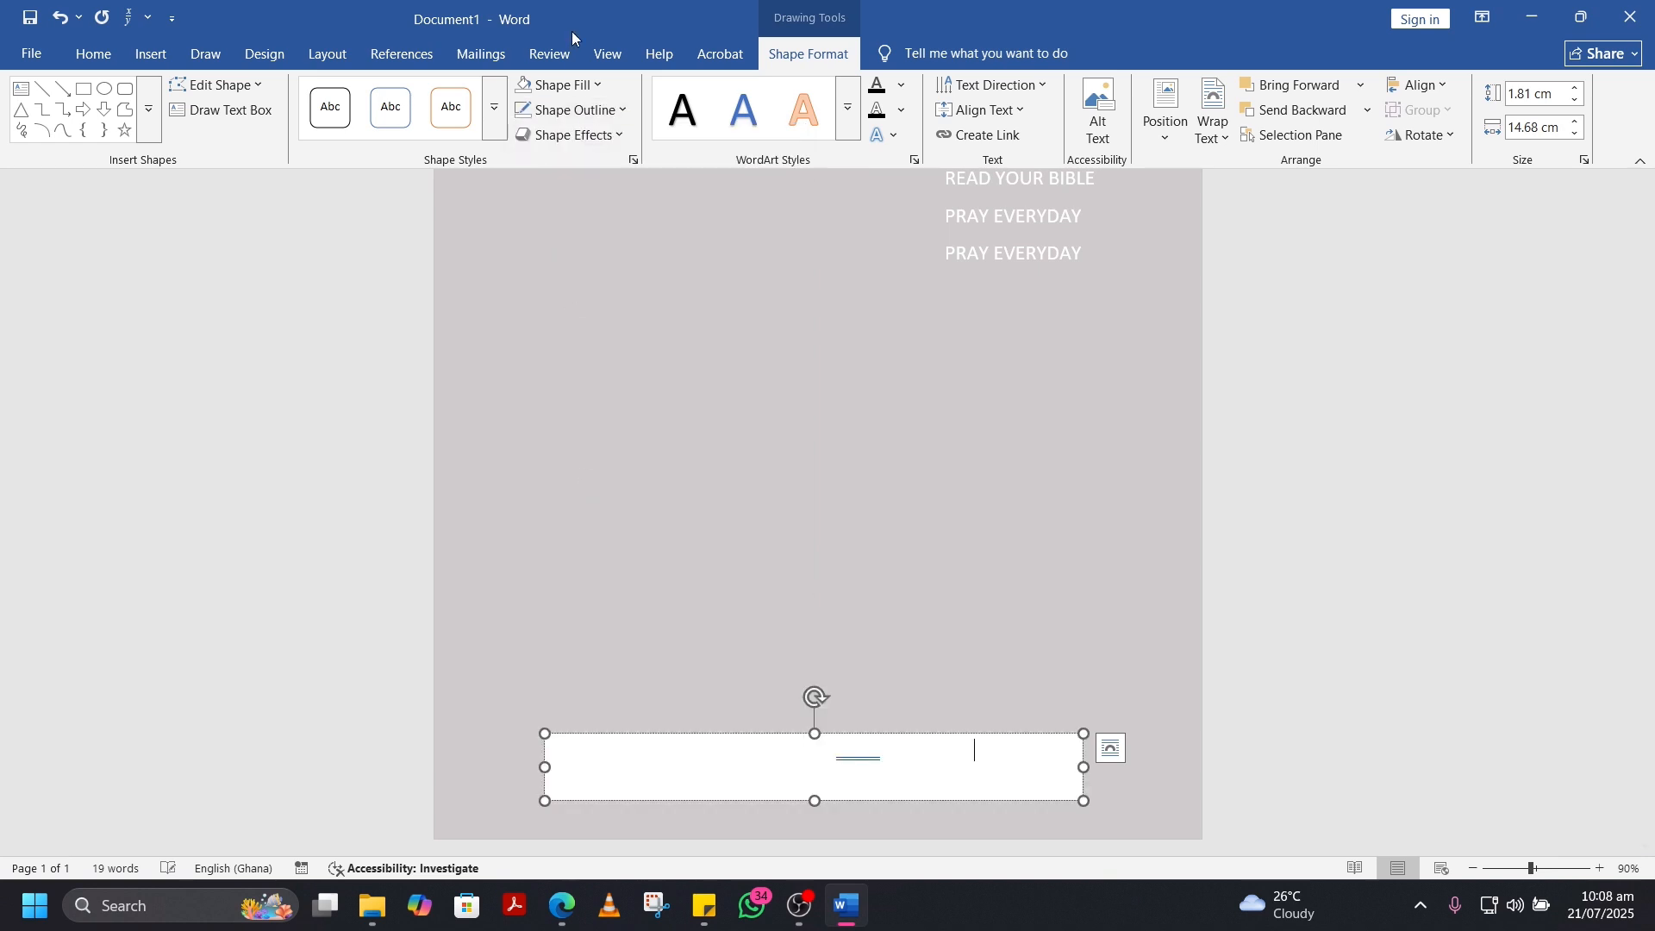
pyautogui.click(583, 83)
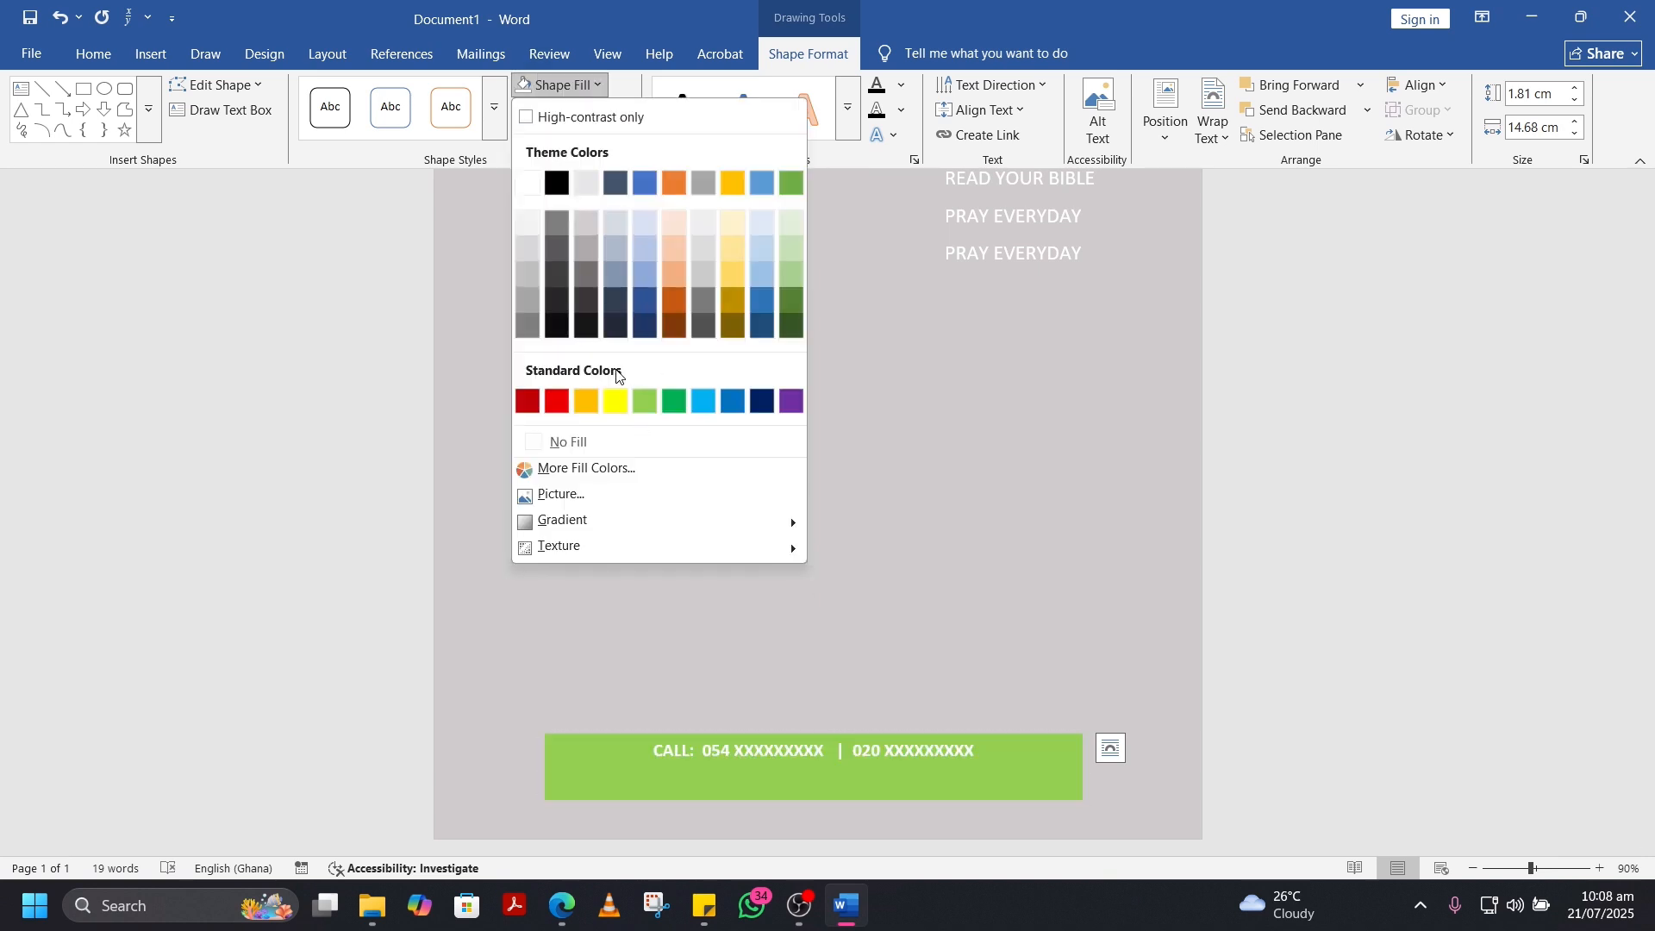
pyautogui.click(621, 447)
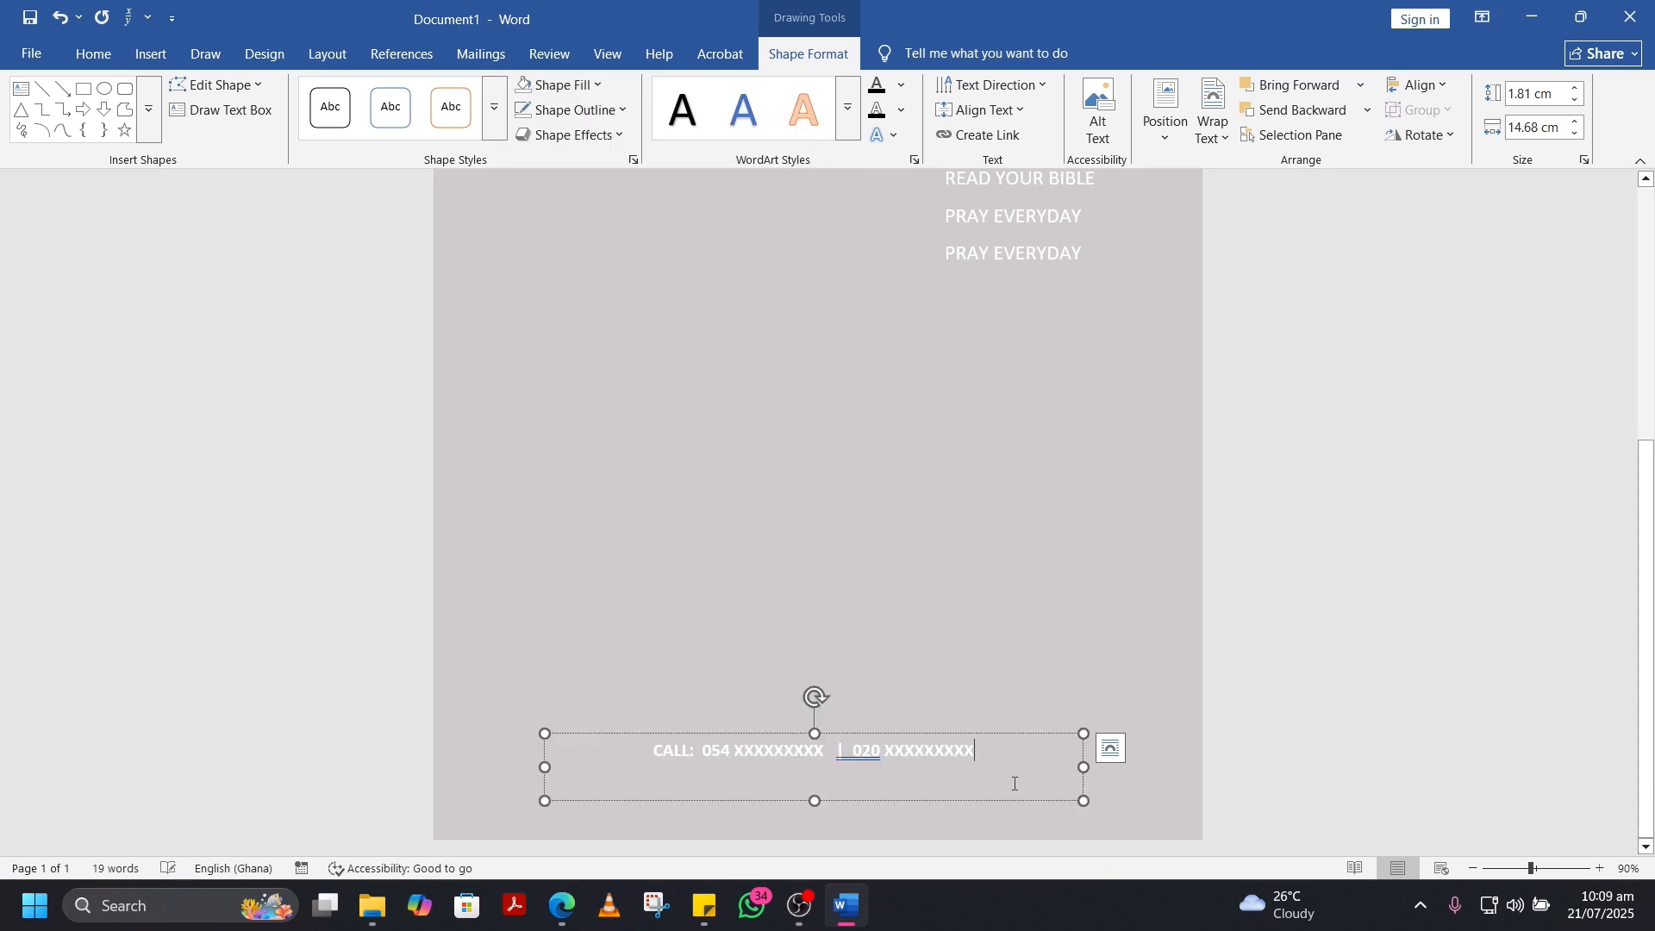
# Step: Shorten the contact text box slightly and move it closer to the page's bottom edge
pyautogui.moveTo(815, 801); pyautogui.dragTo(810, 781)
pyautogui.moveTo(985, 736); pyautogui.dragTo(1024, 770)
pyautogui.click(1010, 632)
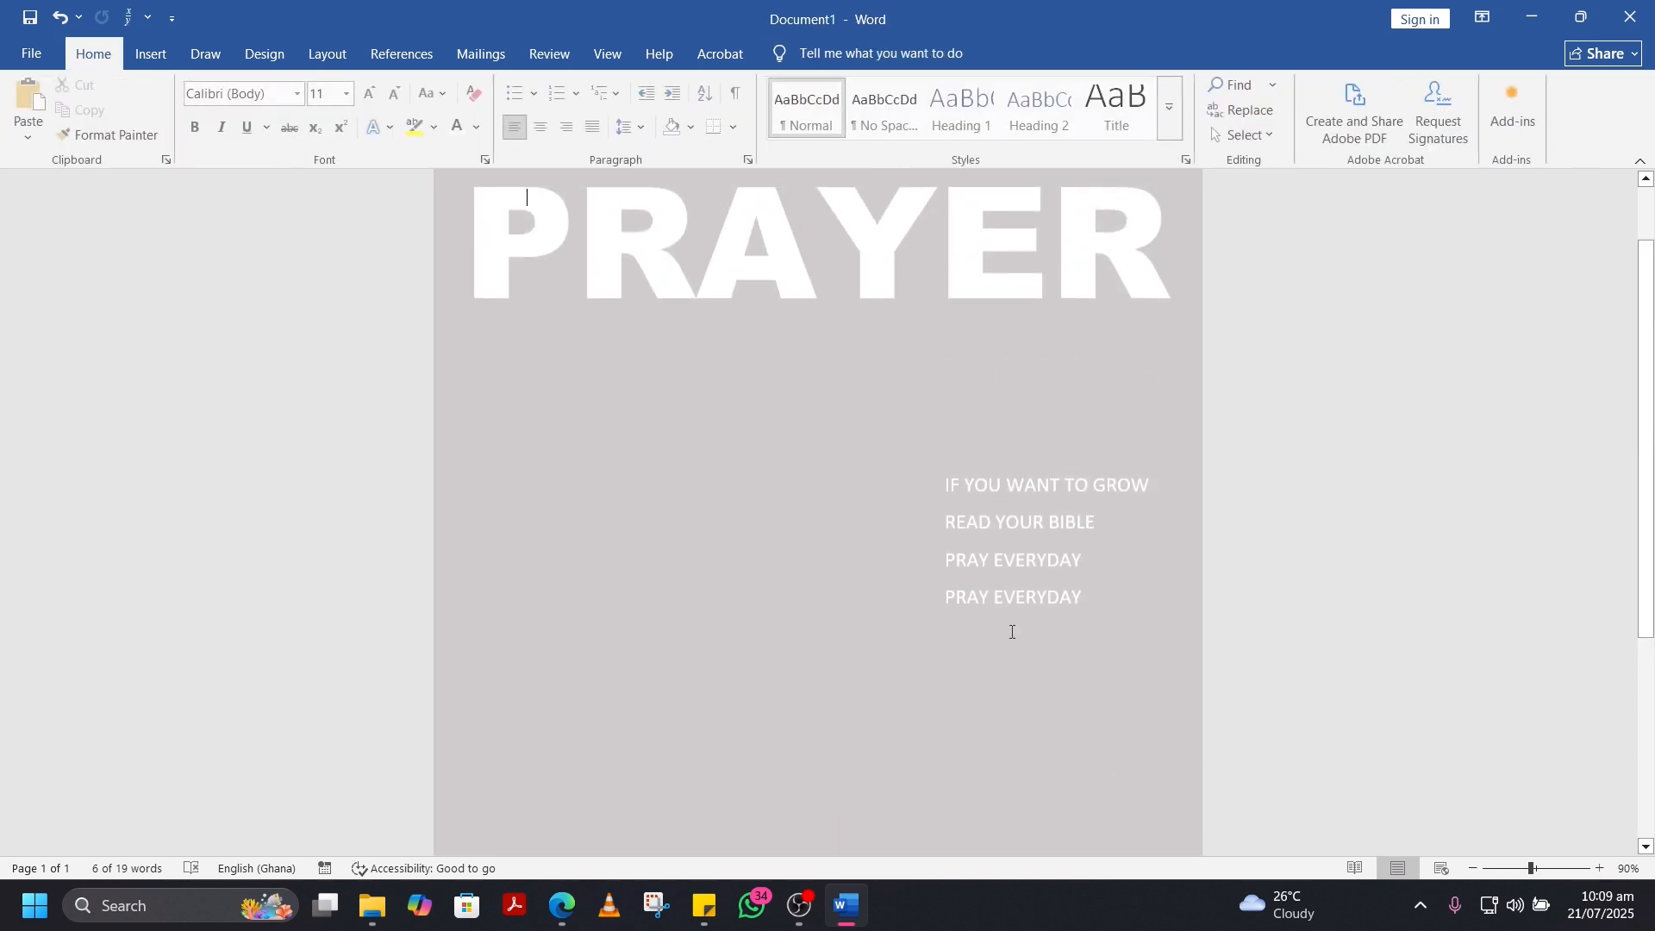
pyautogui.scroll(2, 1010, 632)
pyautogui.scroll(-1, 1010, 632)
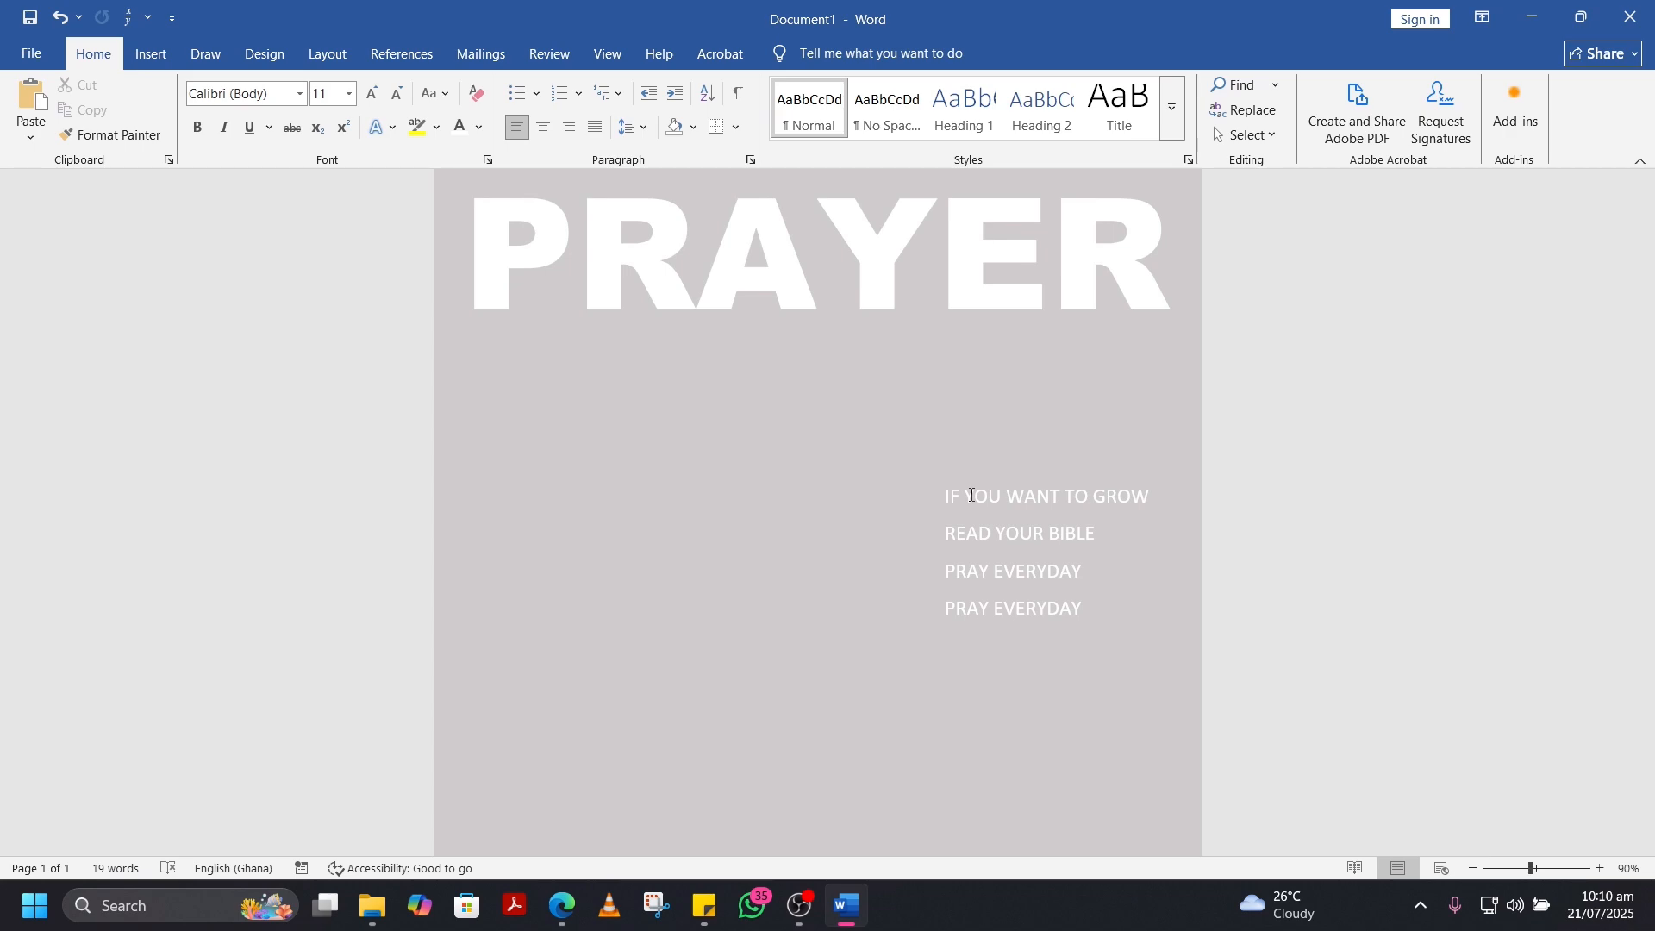
# Step: Show the desktop, view the Pexels portrait photo stored there and close the image viewer
pyautogui.press('super+d')
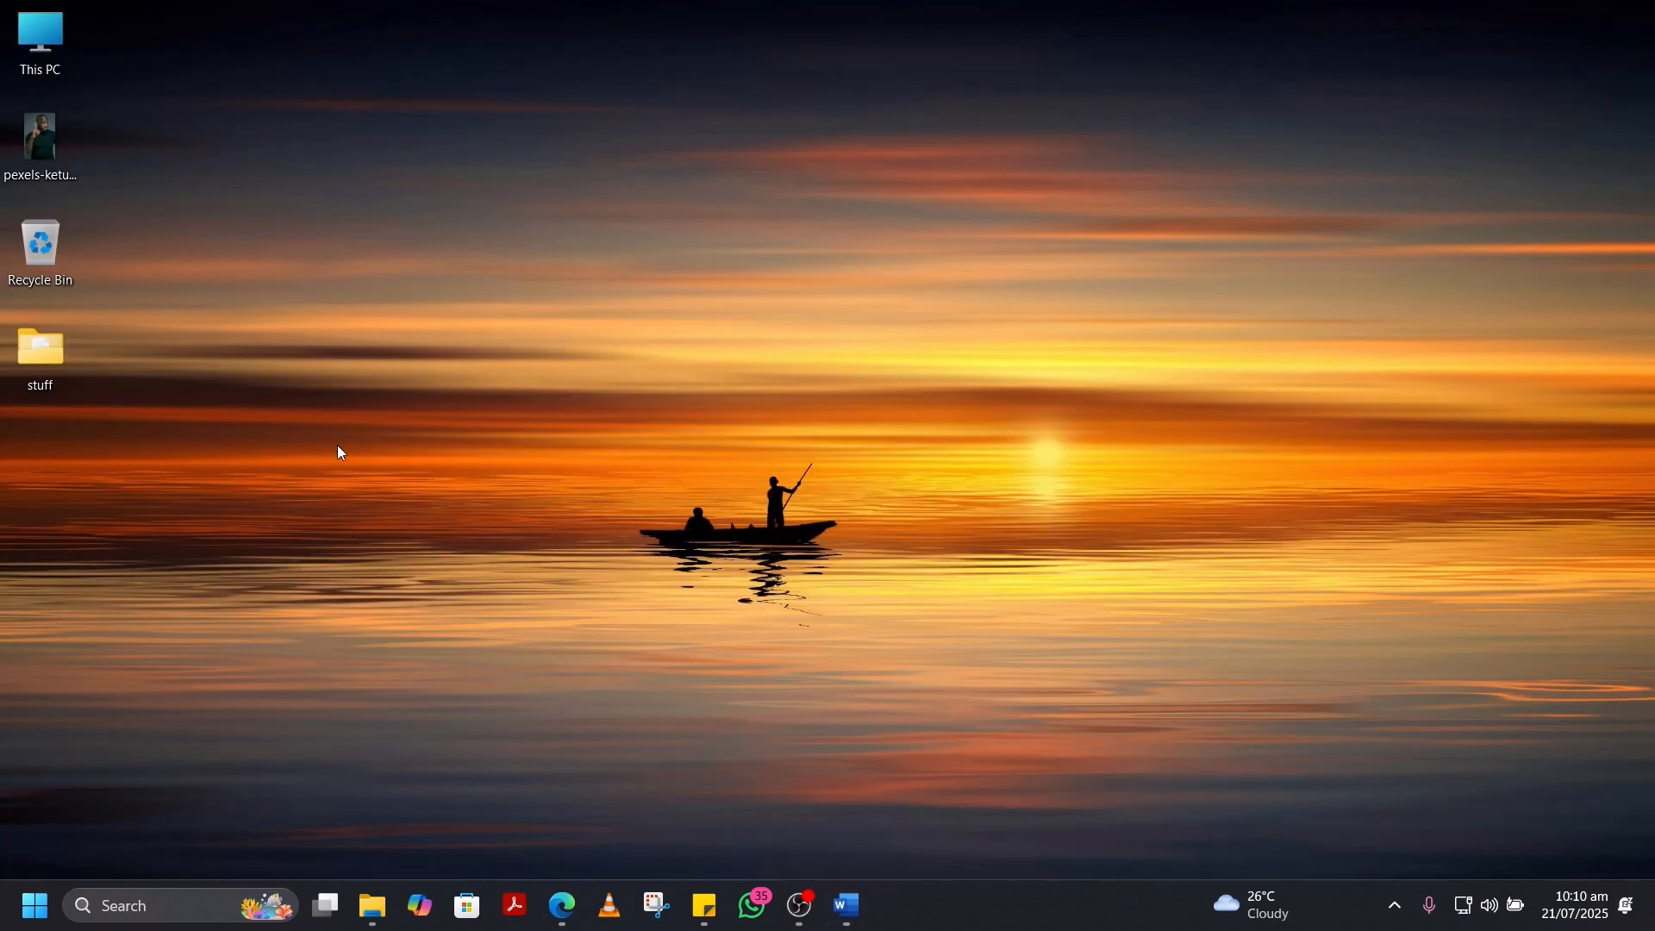
pyautogui.click(44, 147)
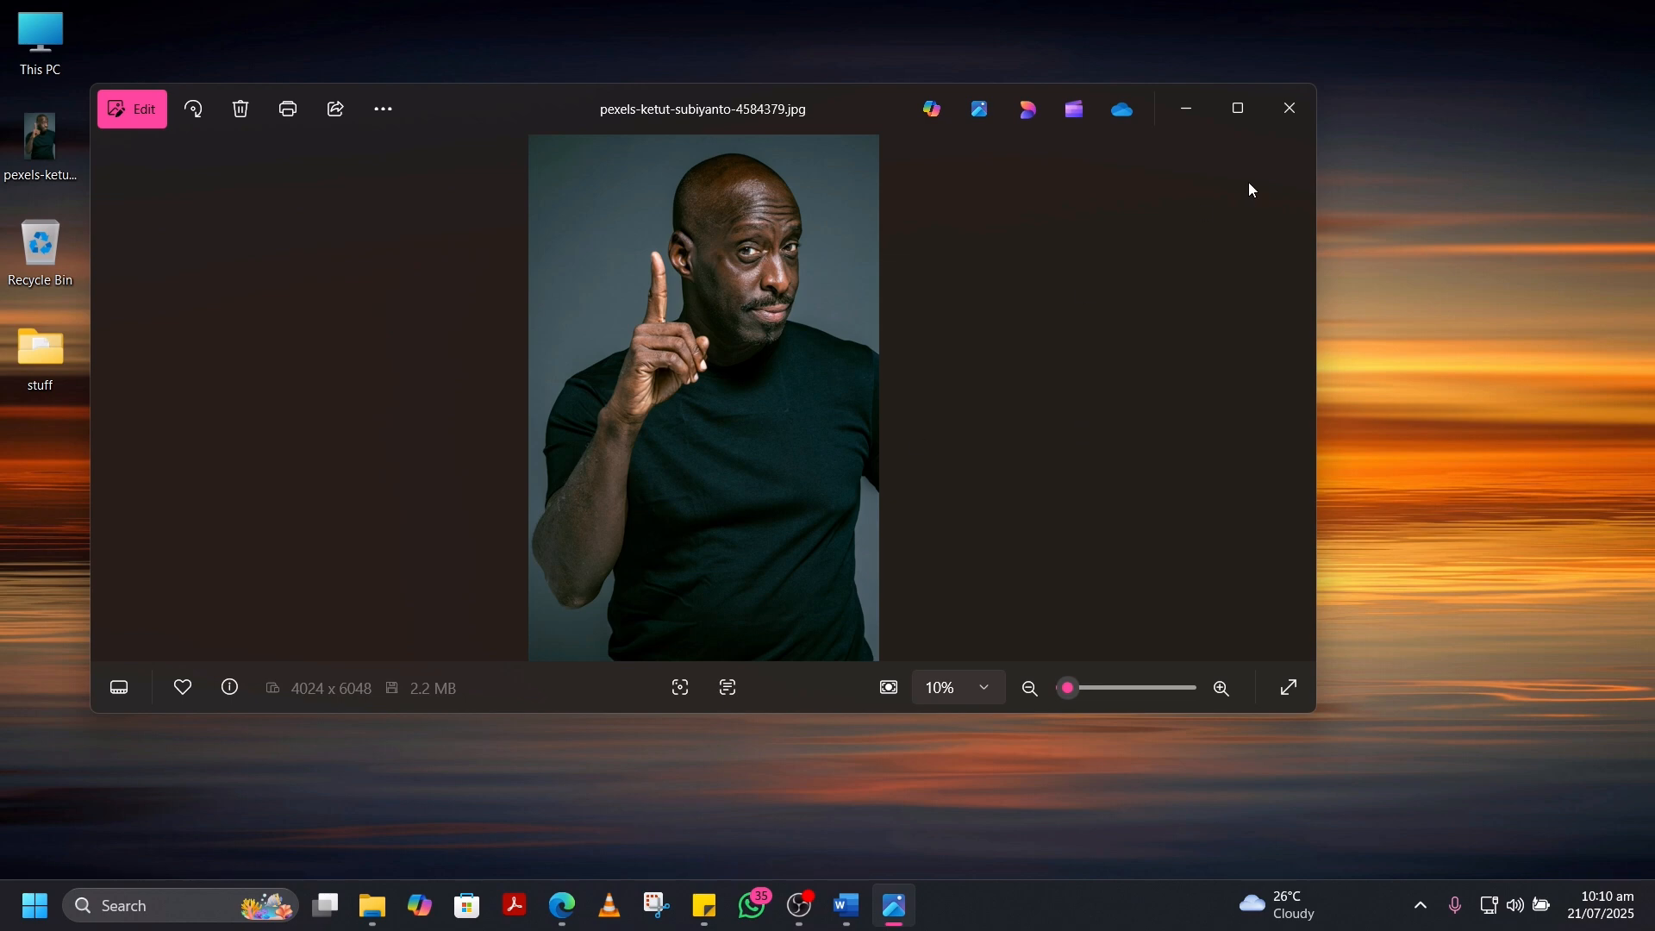
pyautogui.click(1289, 114)
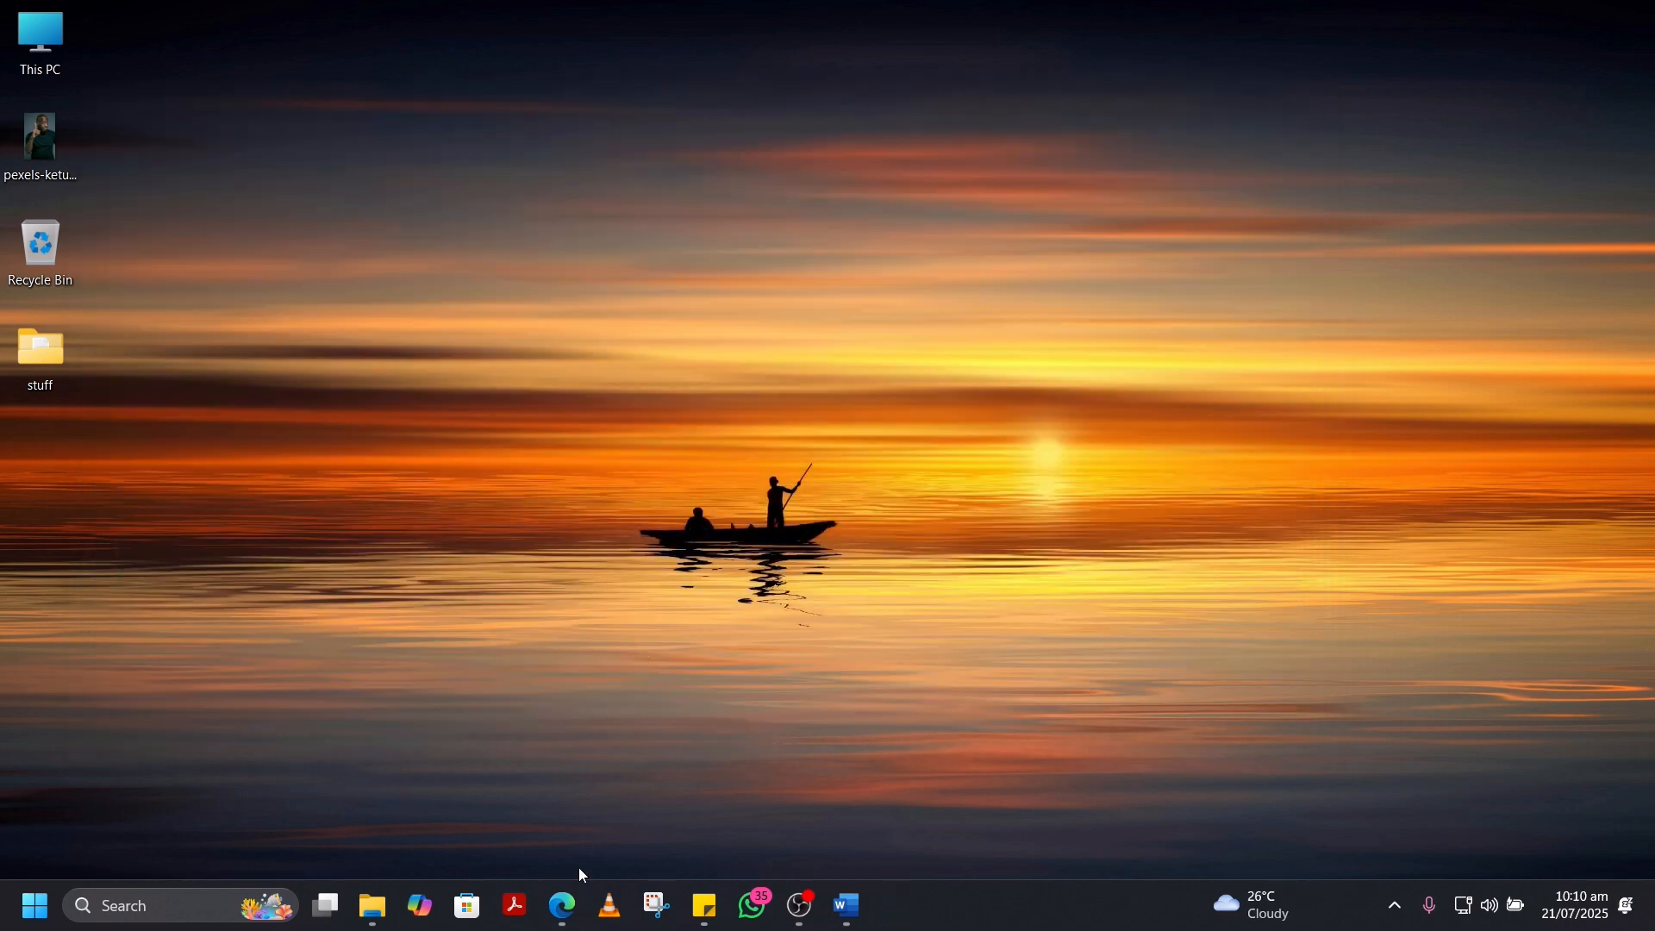
# Step: Switch to Microsoft Edge and open the photoroom.com site in a new tab
pyautogui.click(563, 906)
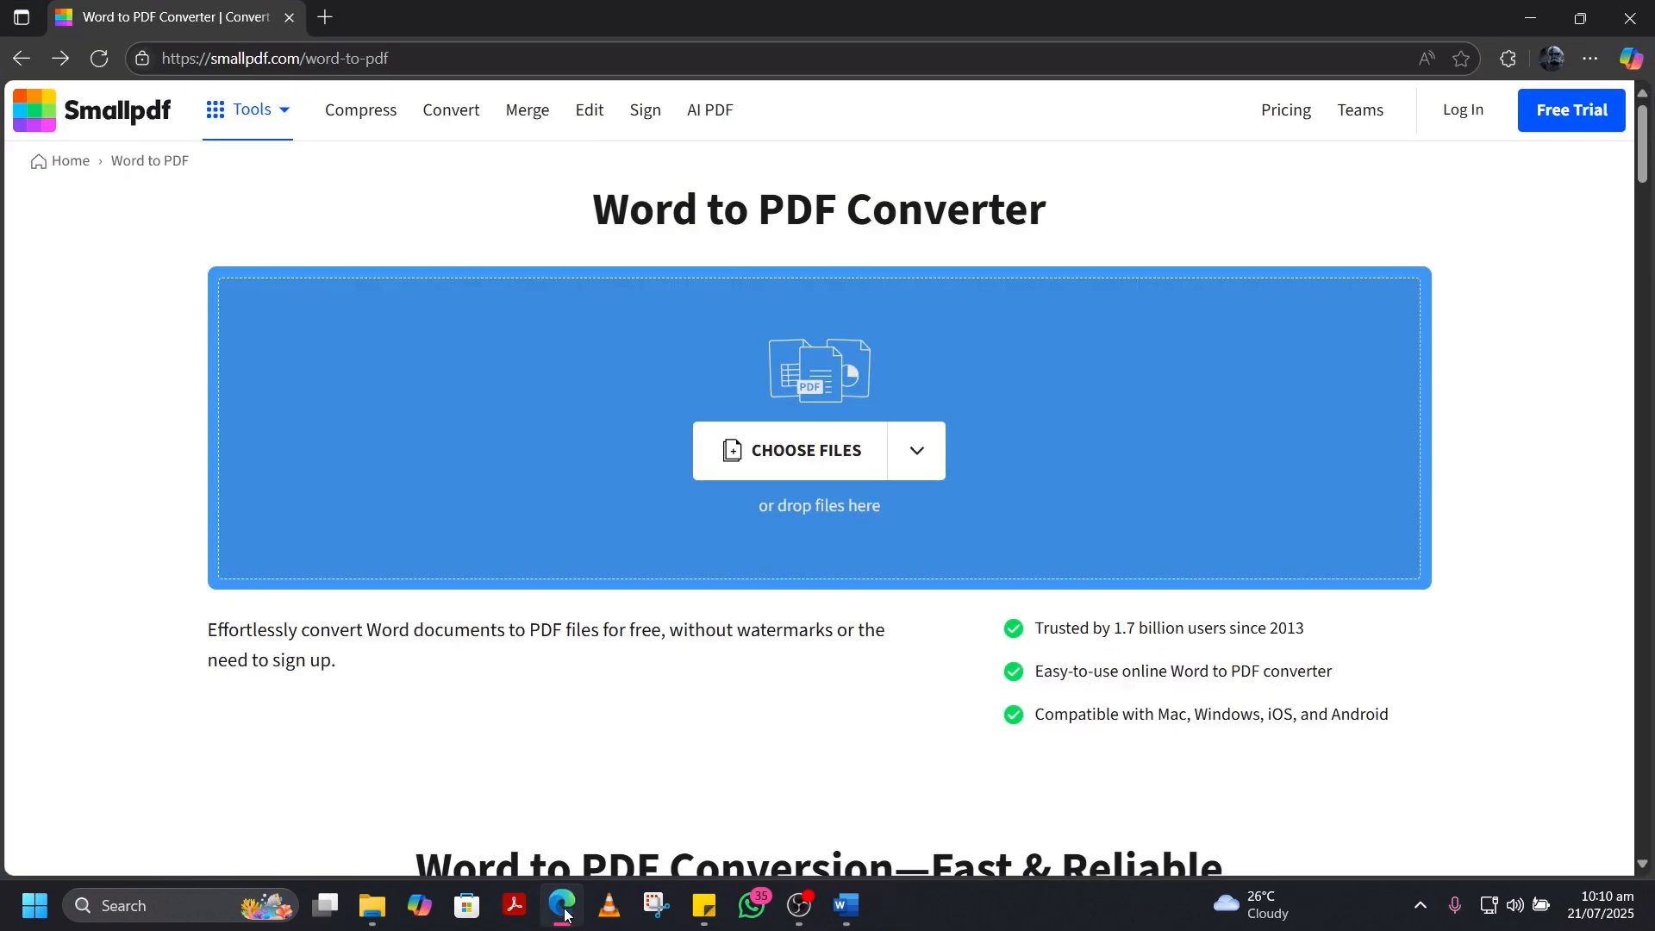
pyautogui.click(328, 17)
pyautogui.write('PHO')
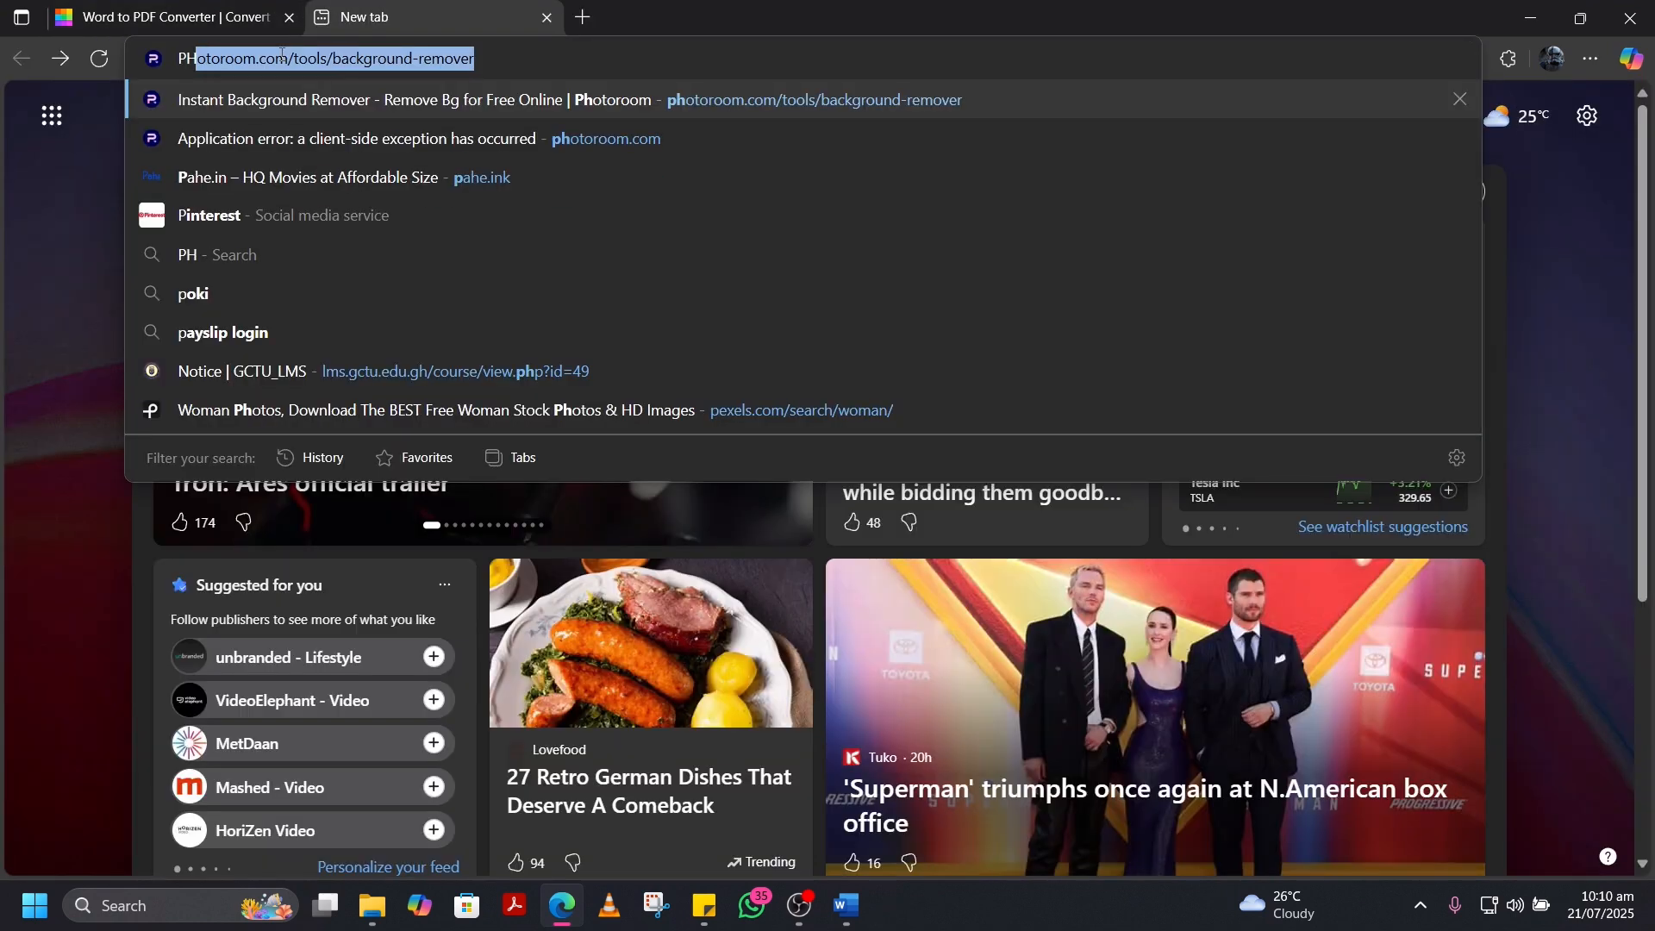
pyautogui.press('End')
pyautogui.press('BackSpace')
pyautogui.press('BackSpace')
pyautogui.press('BackSpace')
pyautogui.press('BackSpace')
pyautogui.press('BackSpace')
pyautogui.press('BackSpace')
pyautogui.press('BackSpace')
pyautogui.press('BackSpace')
pyautogui.press('BackSpace')
pyautogui.press('BackSpace')
pyautogui.press('BackSpace')
pyautogui.press('BackSpace')
pyautogui.press('BackSpace')
pyautogui.press('BackSpace')
pyautogui.press('BackSpace')
pyautogui.press('BackSpace')
pyautogui.press('BackSpace')
pyautogui.press('BackSpace')
pyautogui.press('BackSpace')
pyautogui.press('BackSpace')
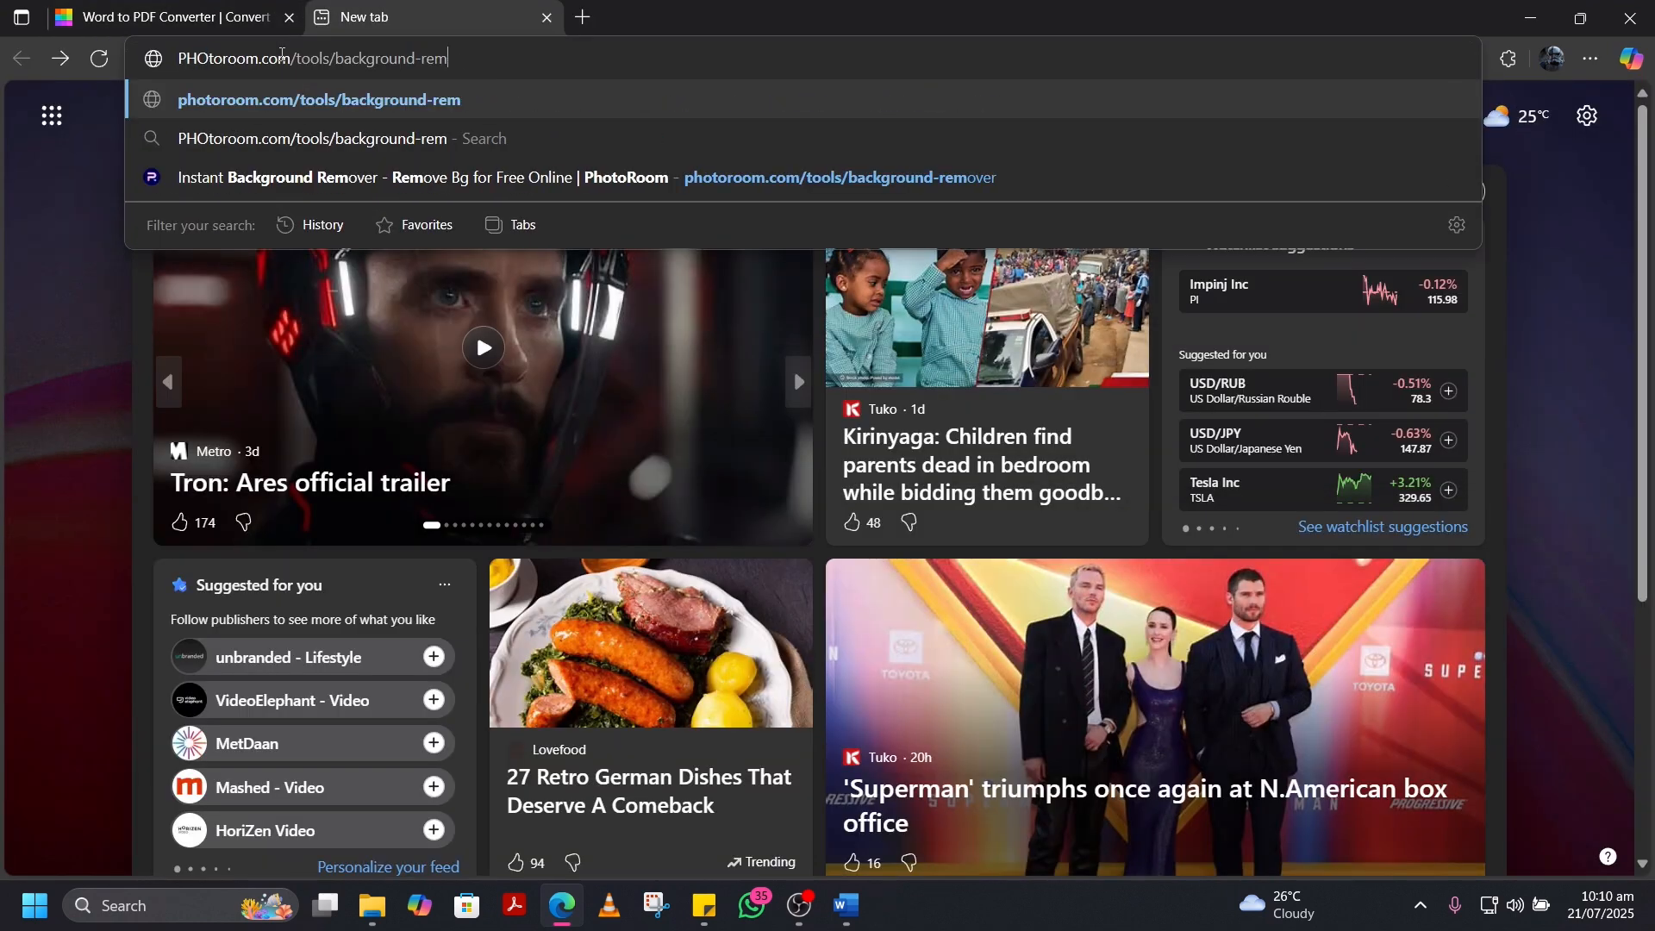
pyautogui.press('Return')
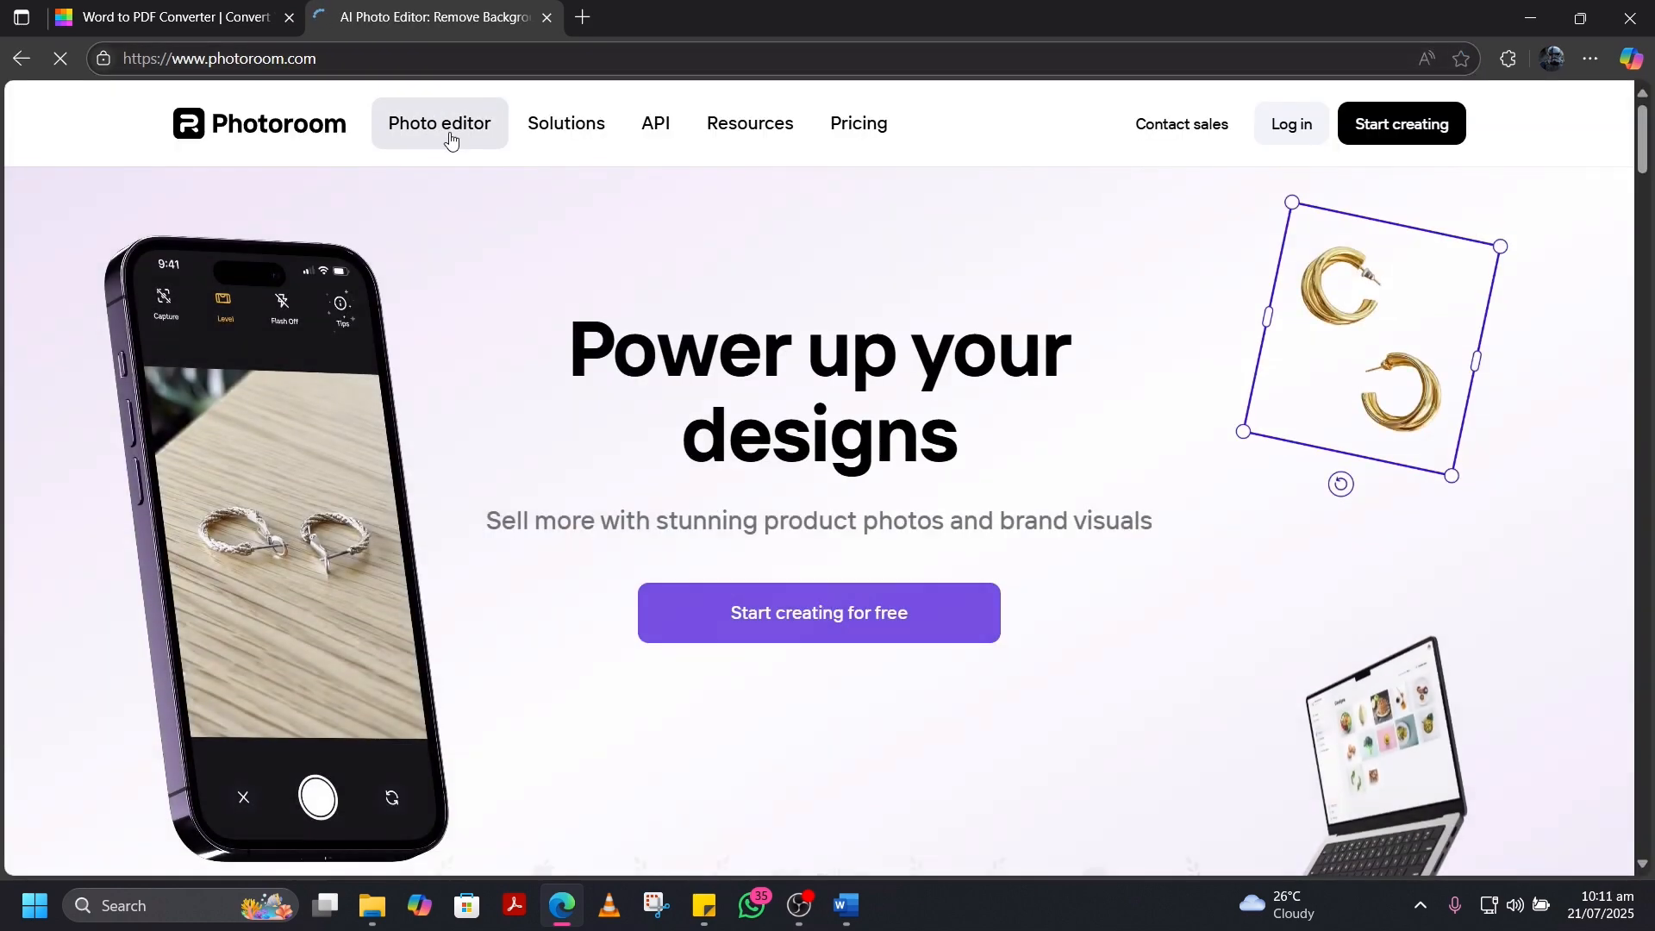
# Step: Open Photoroom's AI Background Remover and load the Pexels portrait photo from the desktop into it
pyautogui.moveTo(464, 127)
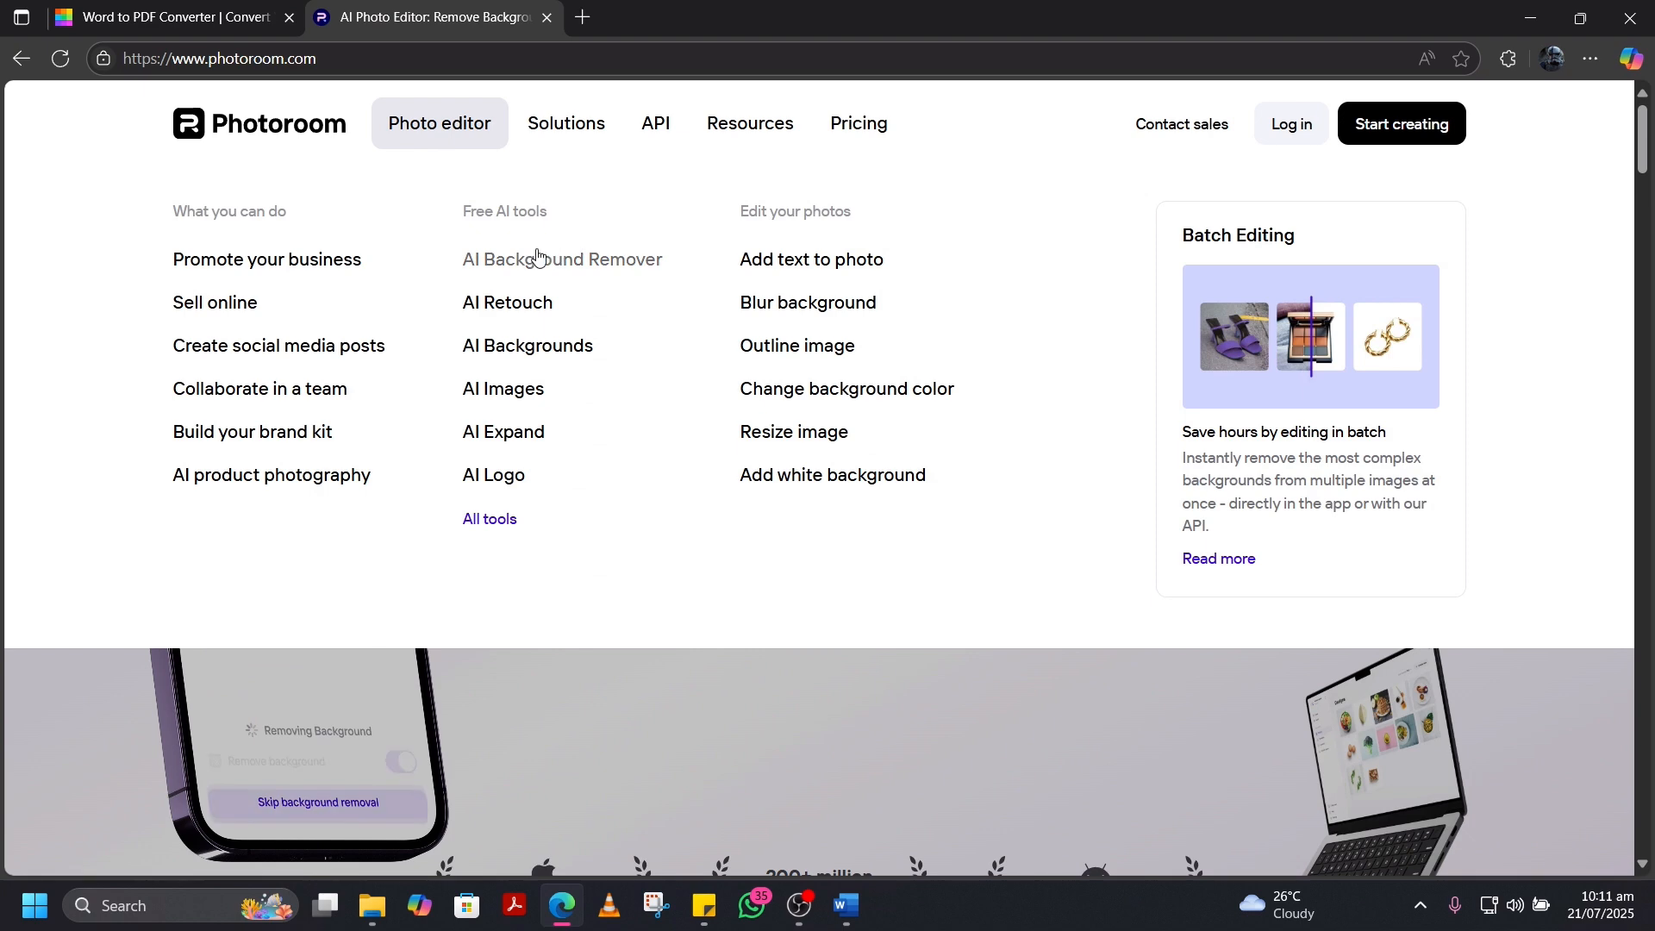
pyautogui.click(645, 263)
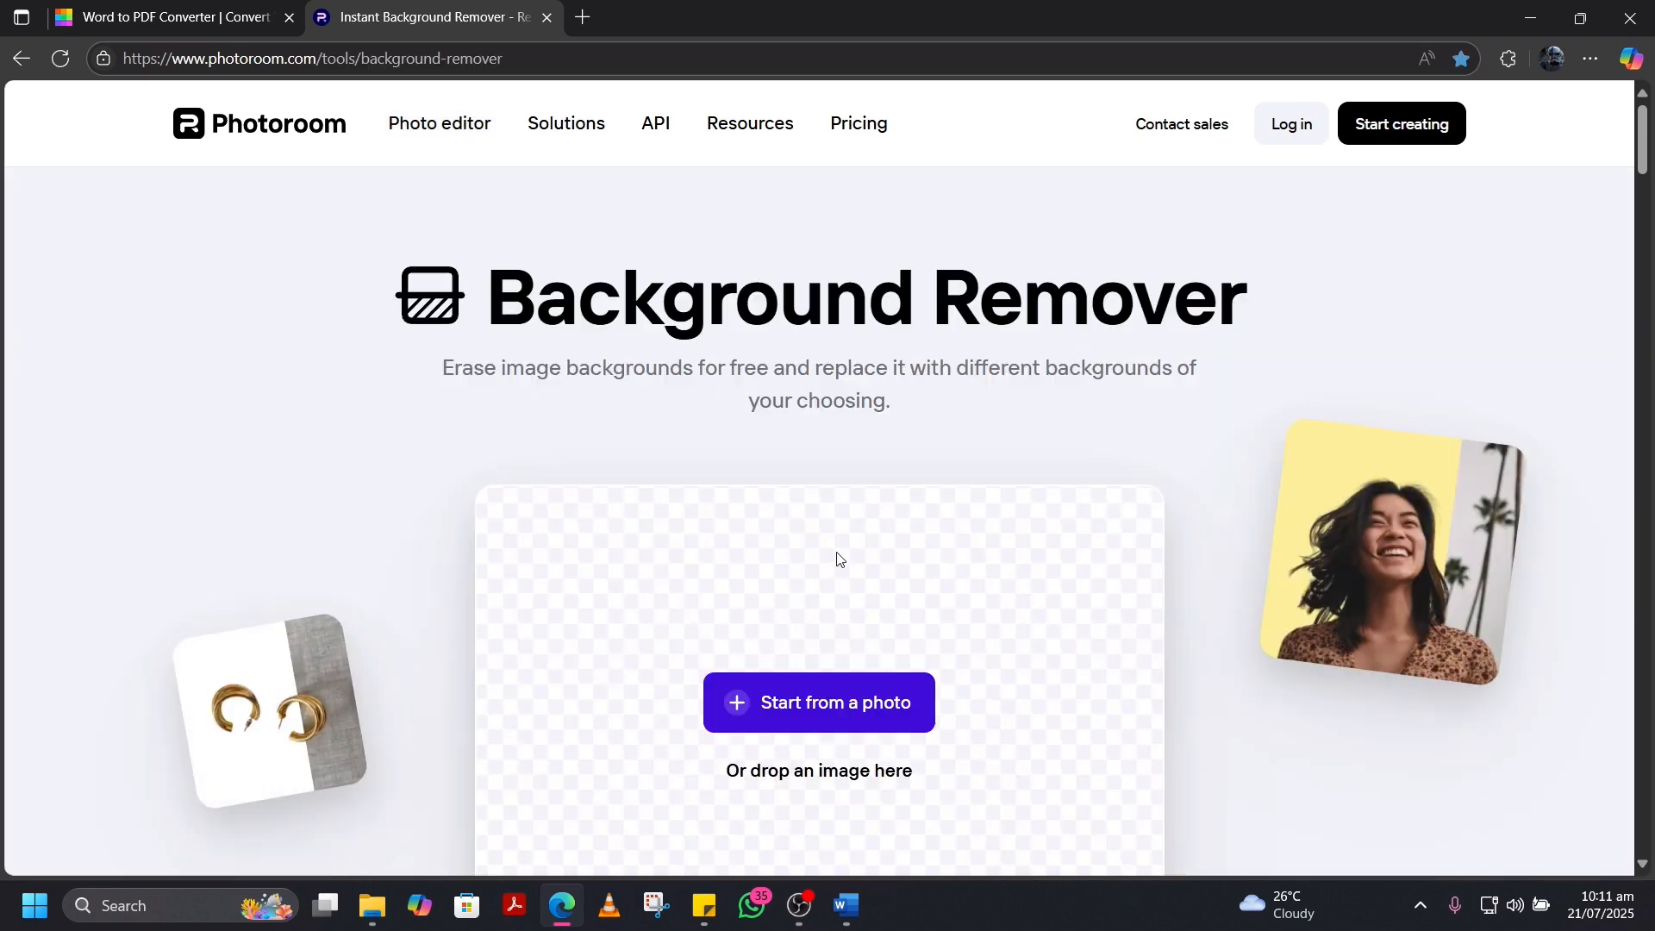
pyautogui.scroll(-1, 783, 251)
pyautogui.moveTo(765, 7); pyautogui.dragTo(982, 46)
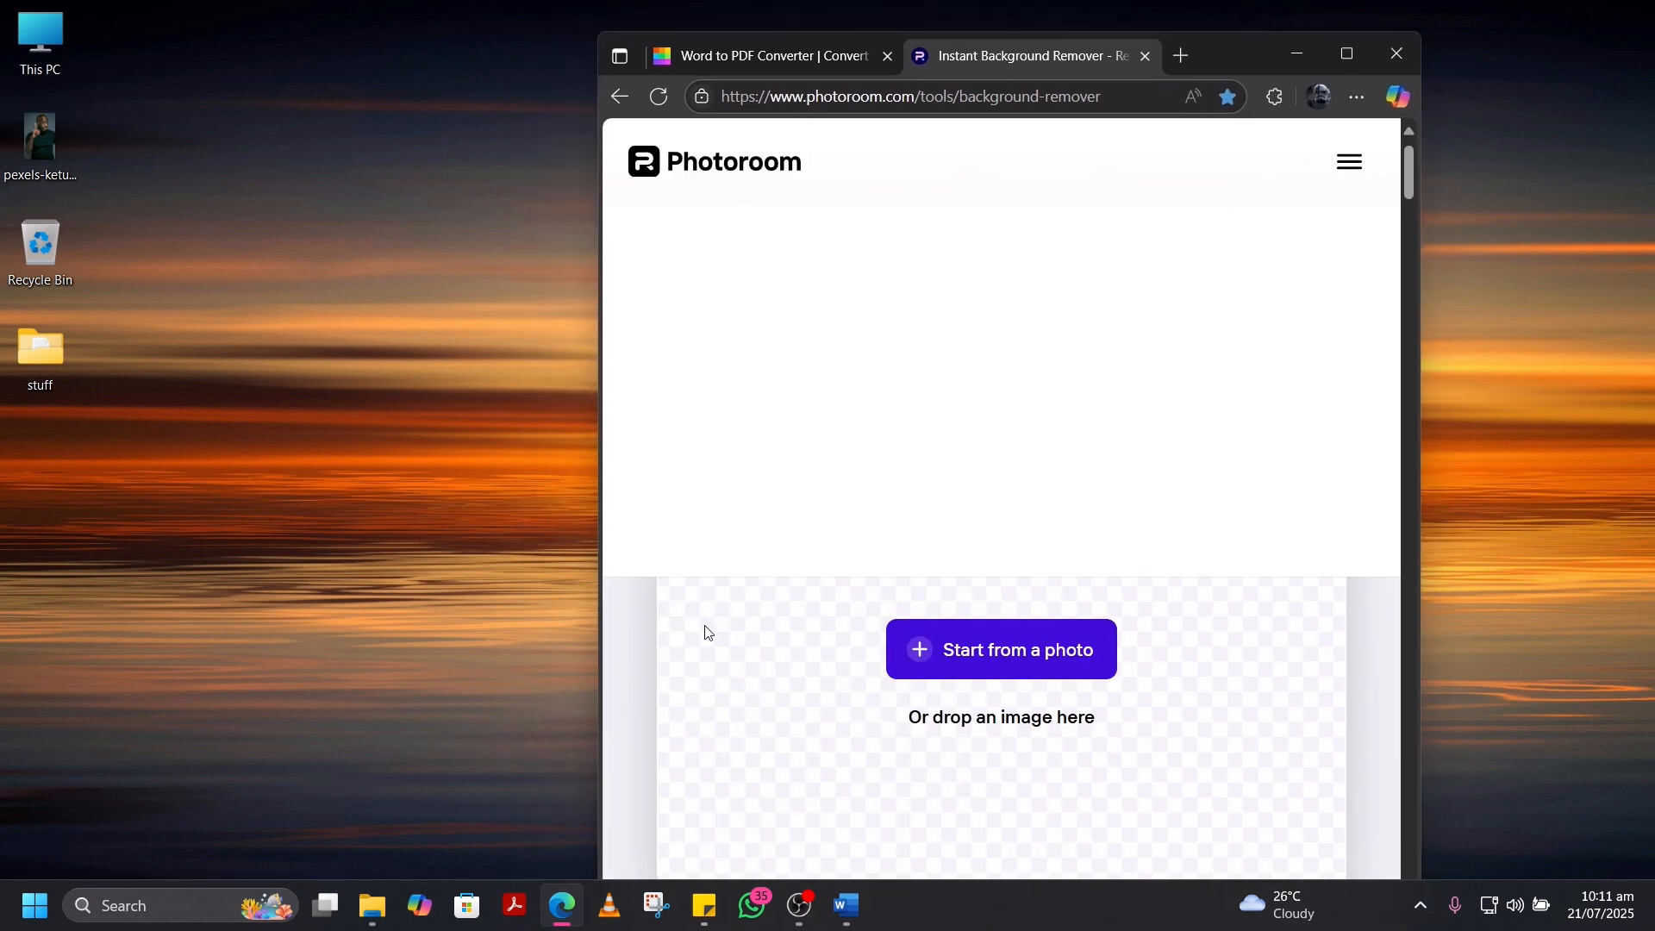
pyautogui.click(24, 138)
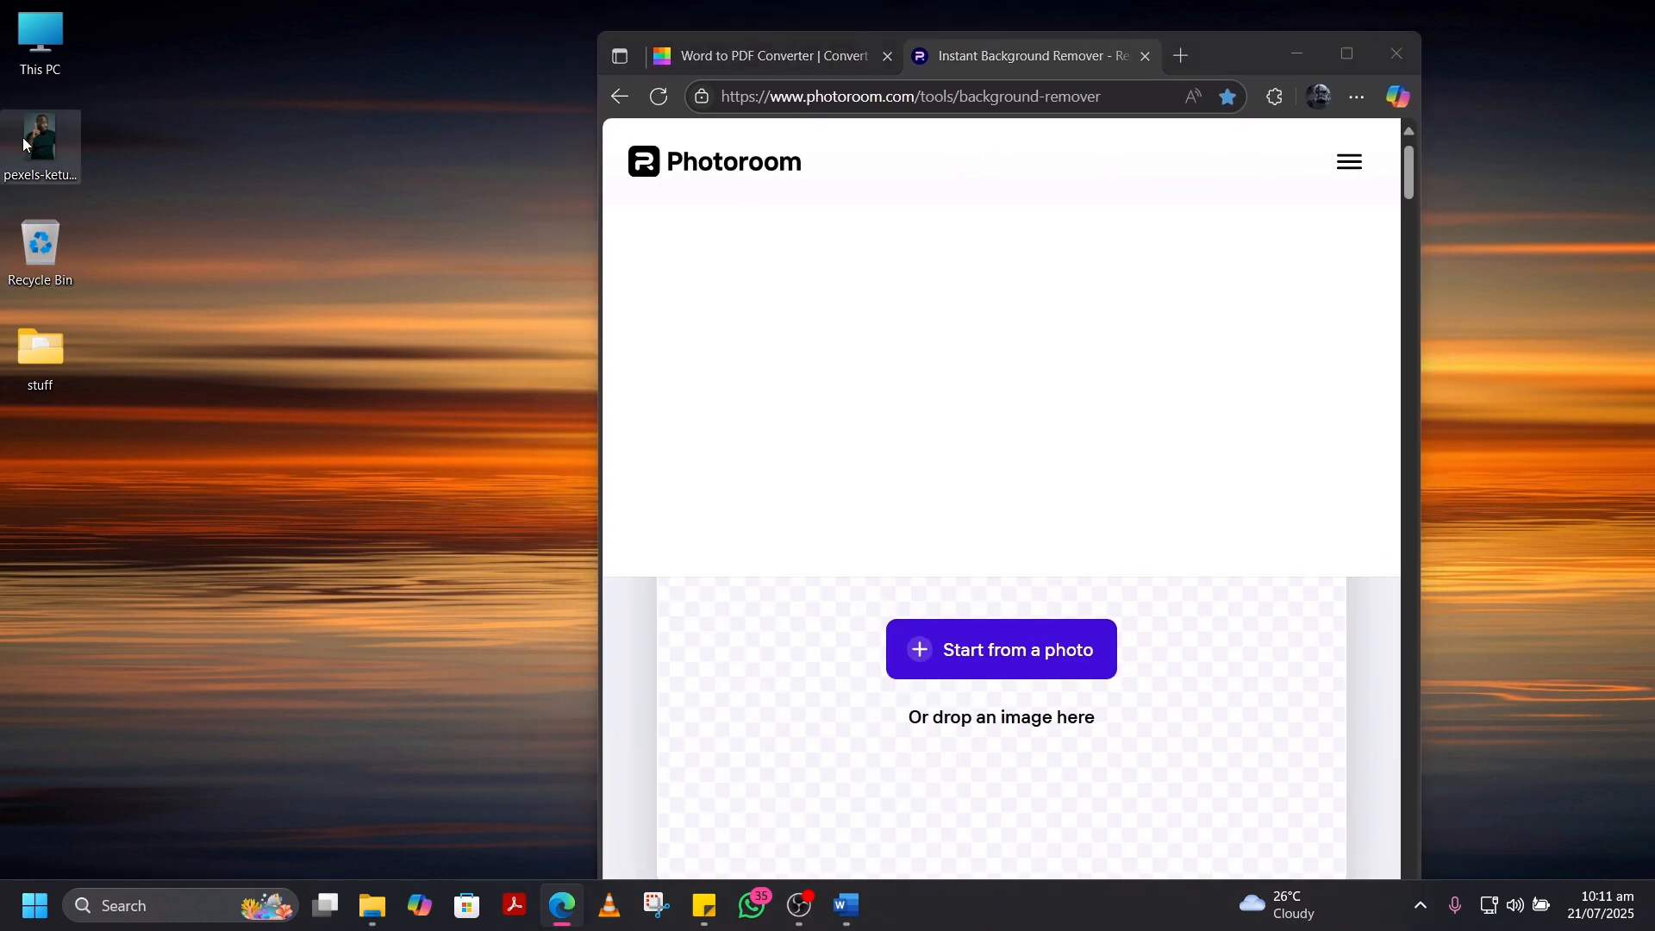
pyautogui.moveTo(727, 694); pyautogui.dragTo(819, 752)
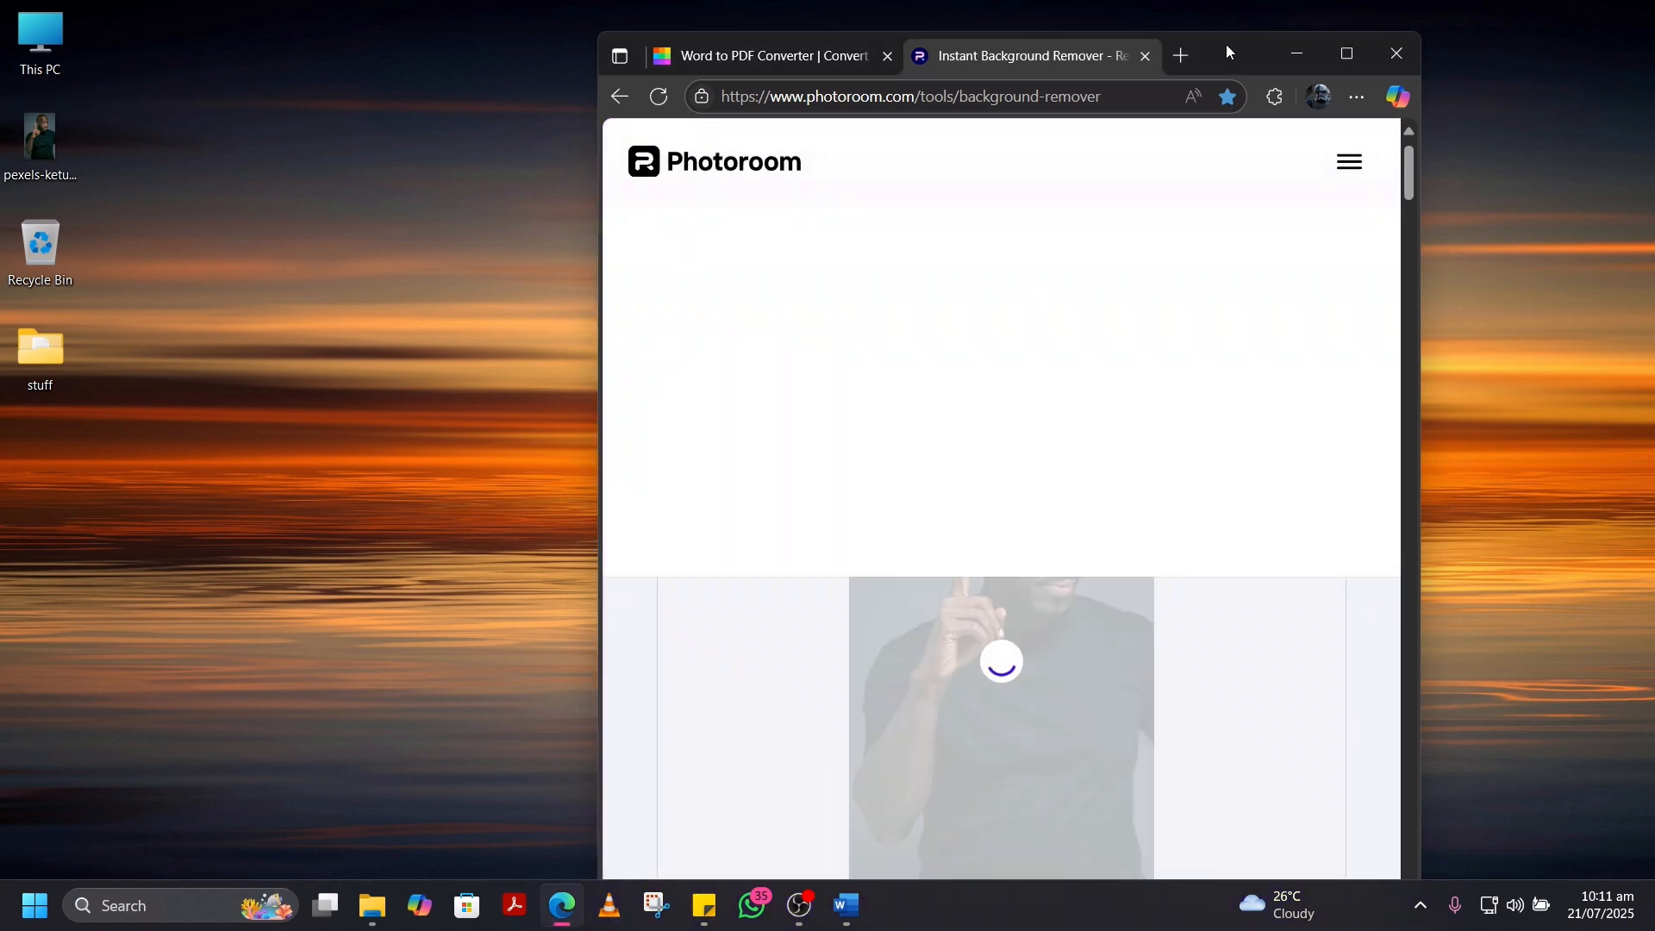
pyautogui.click(1353, 54)
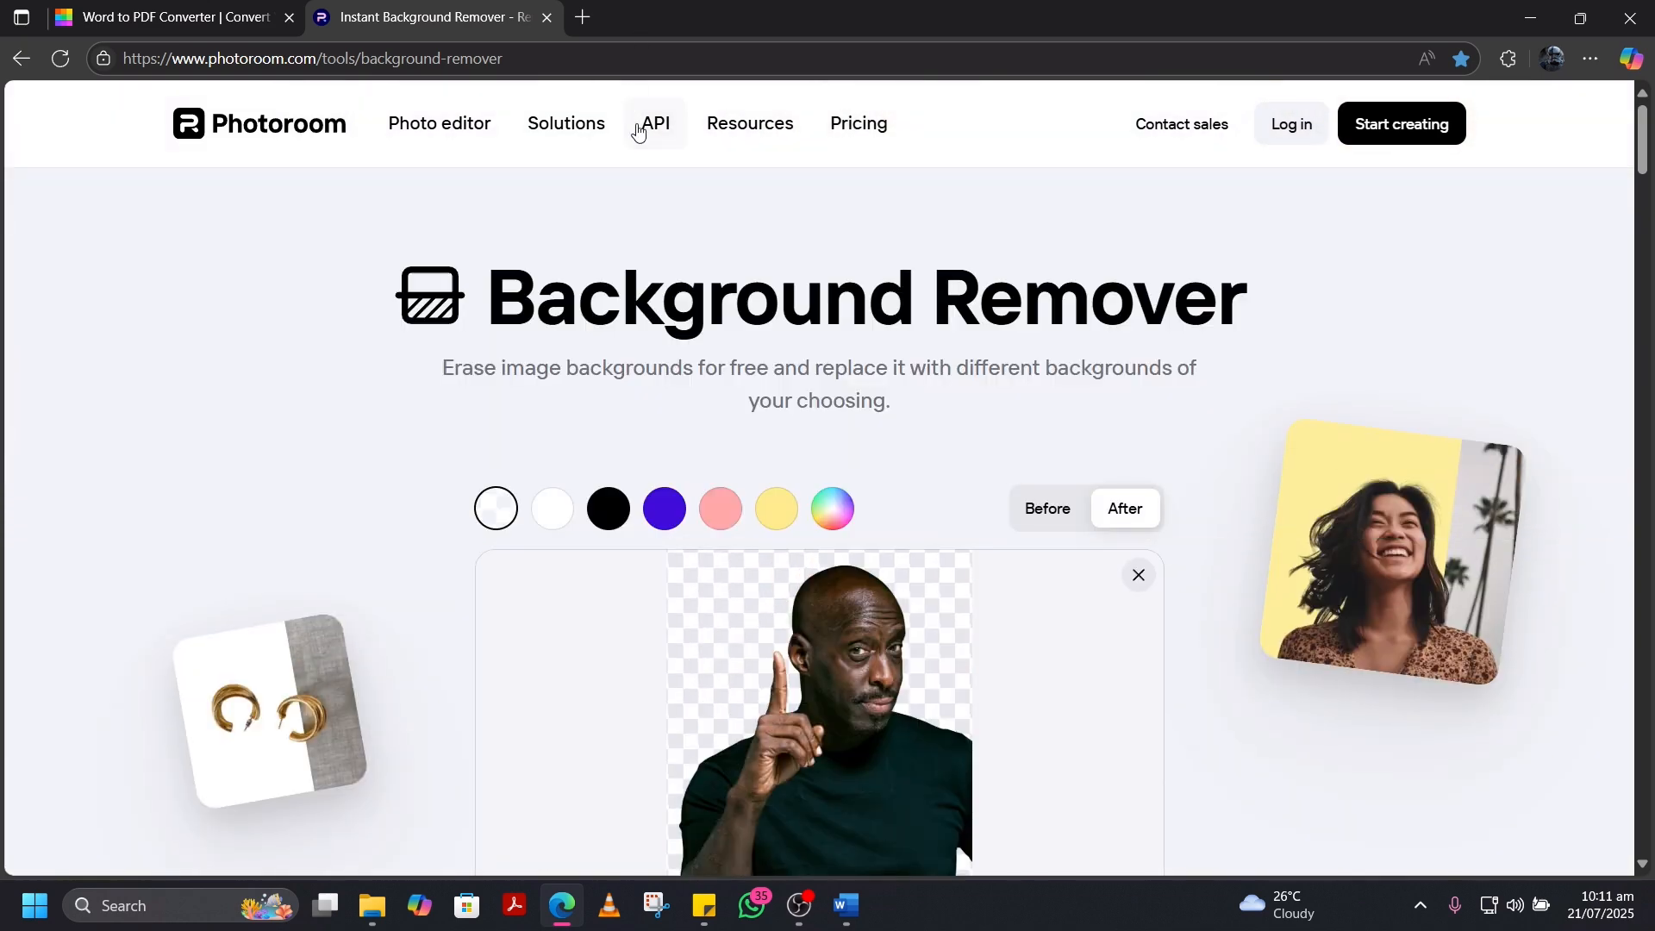
# Step: Download the portrait with its background removed in Standard resolution and minimize the browser
pyautogui.moveTo(637, 132)
pyautogui.scroll(-4, 647, 669)
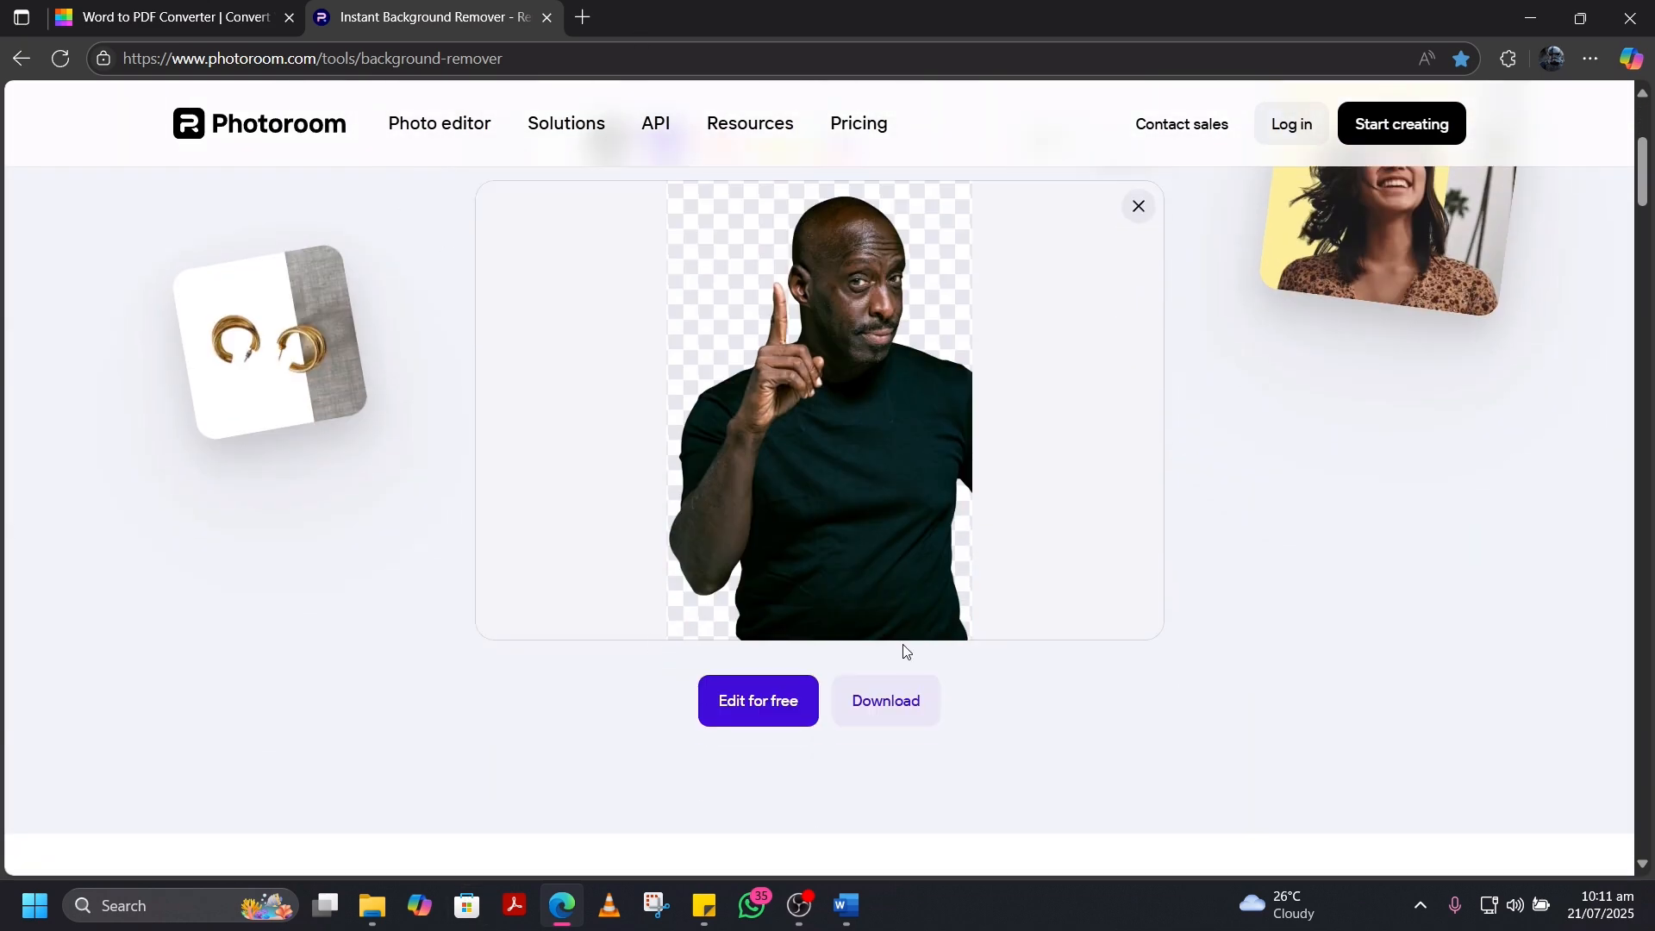
pyautogui.click(897, 703)
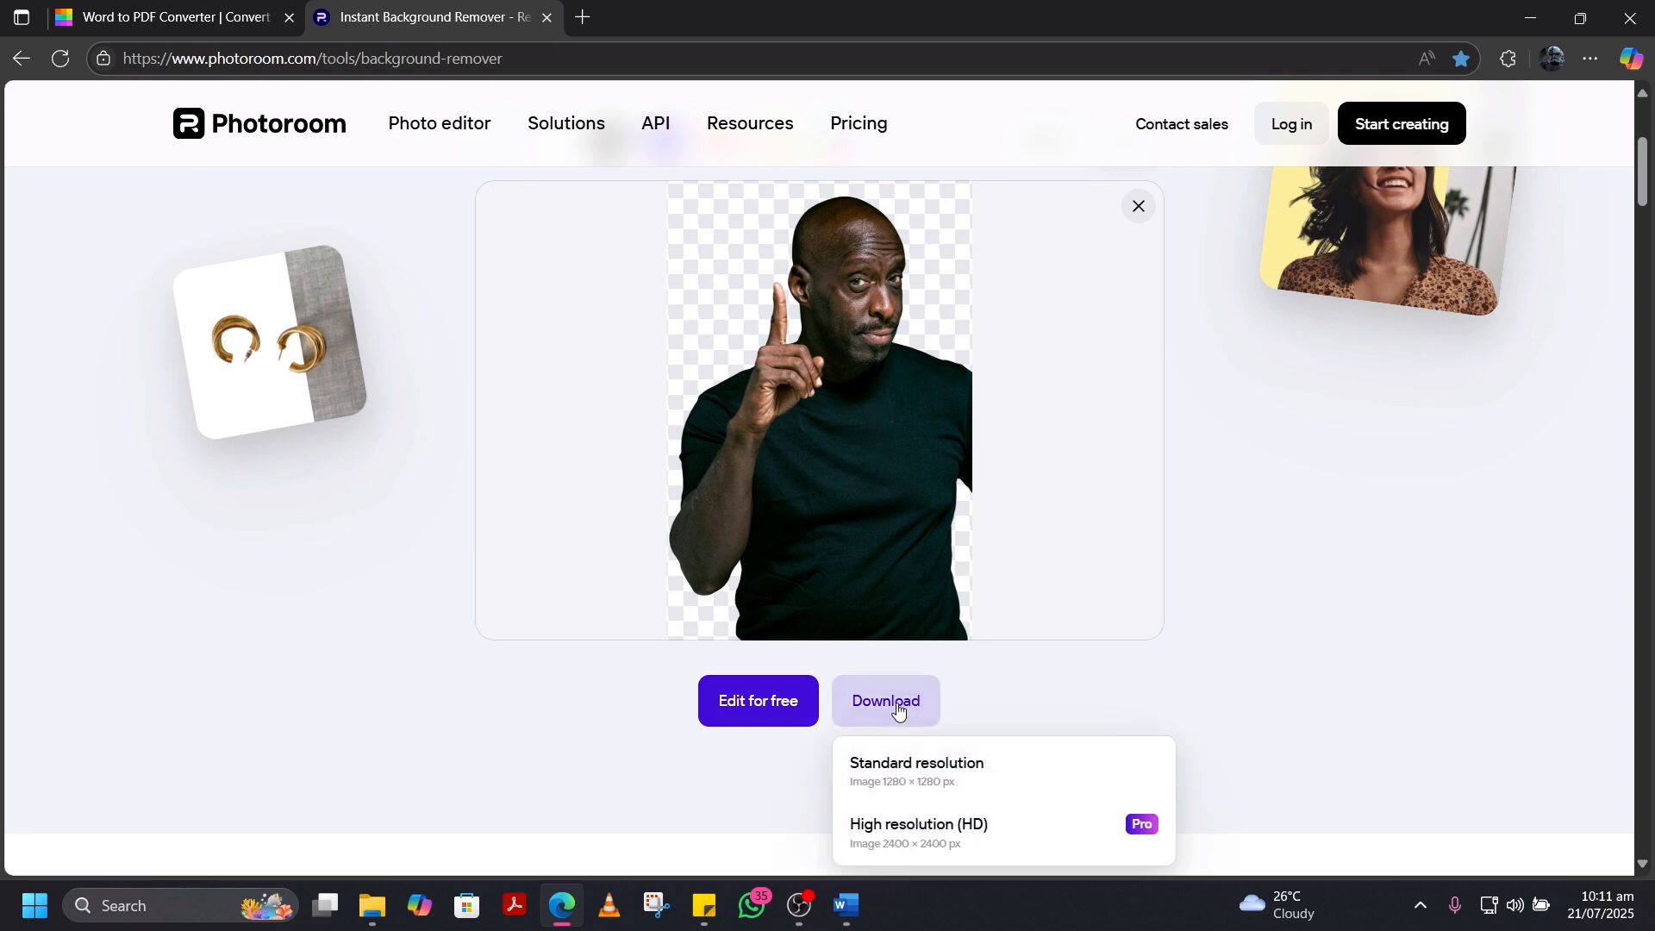
pyautogui.click(927, 770)
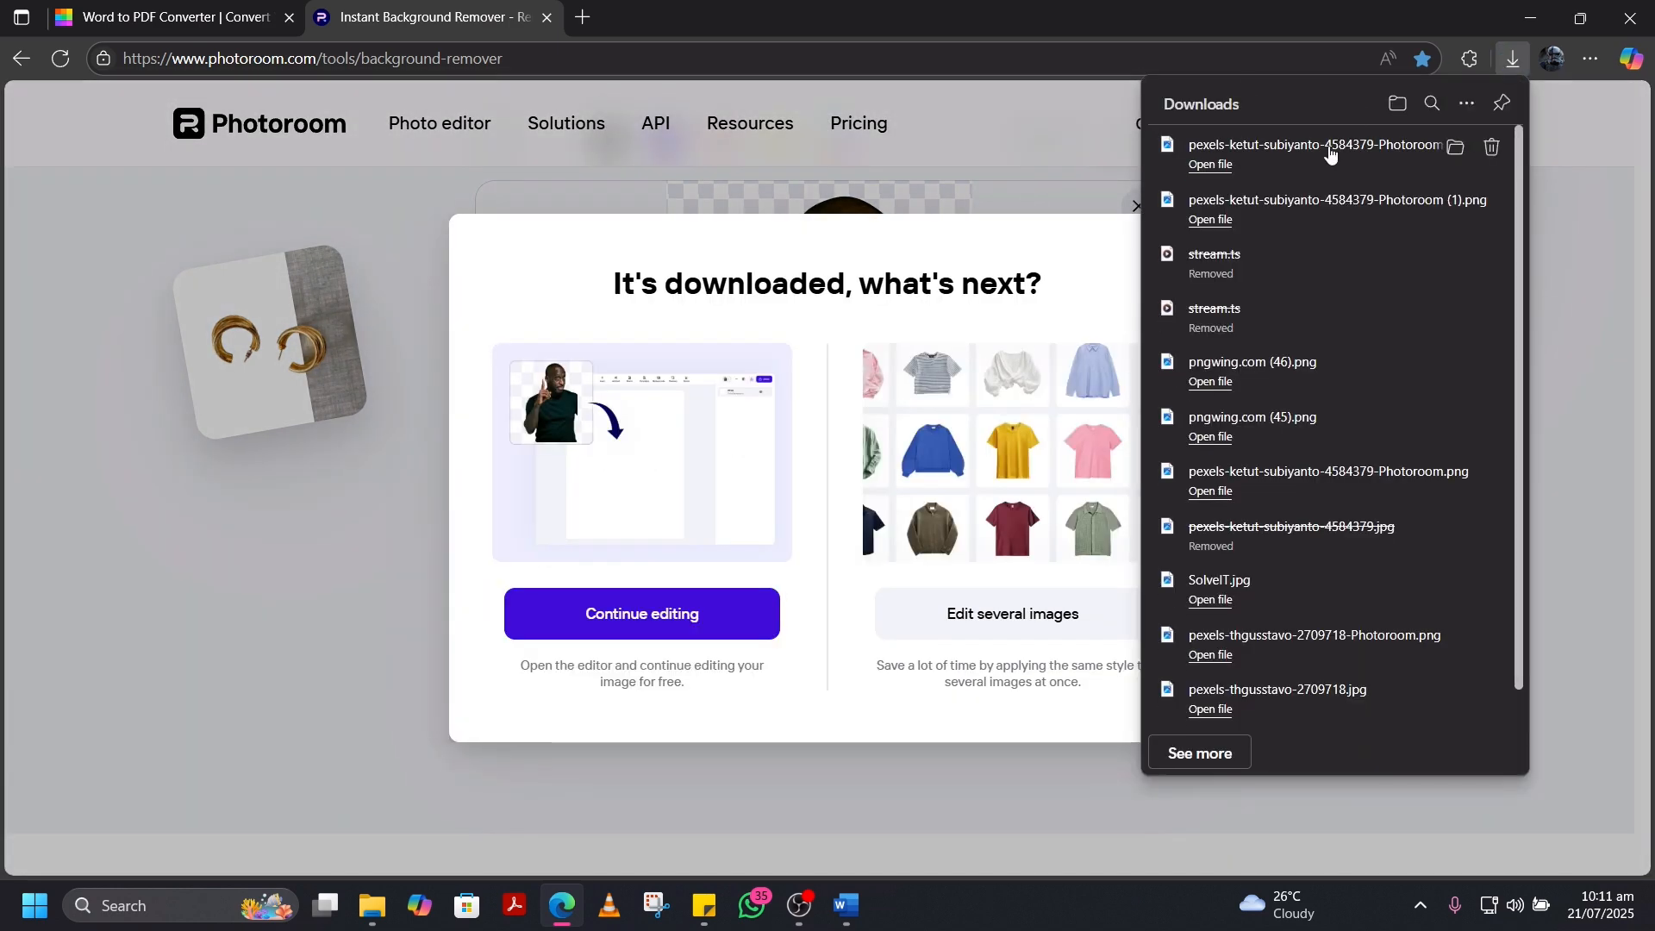
pyautogui.click(1522, 8)
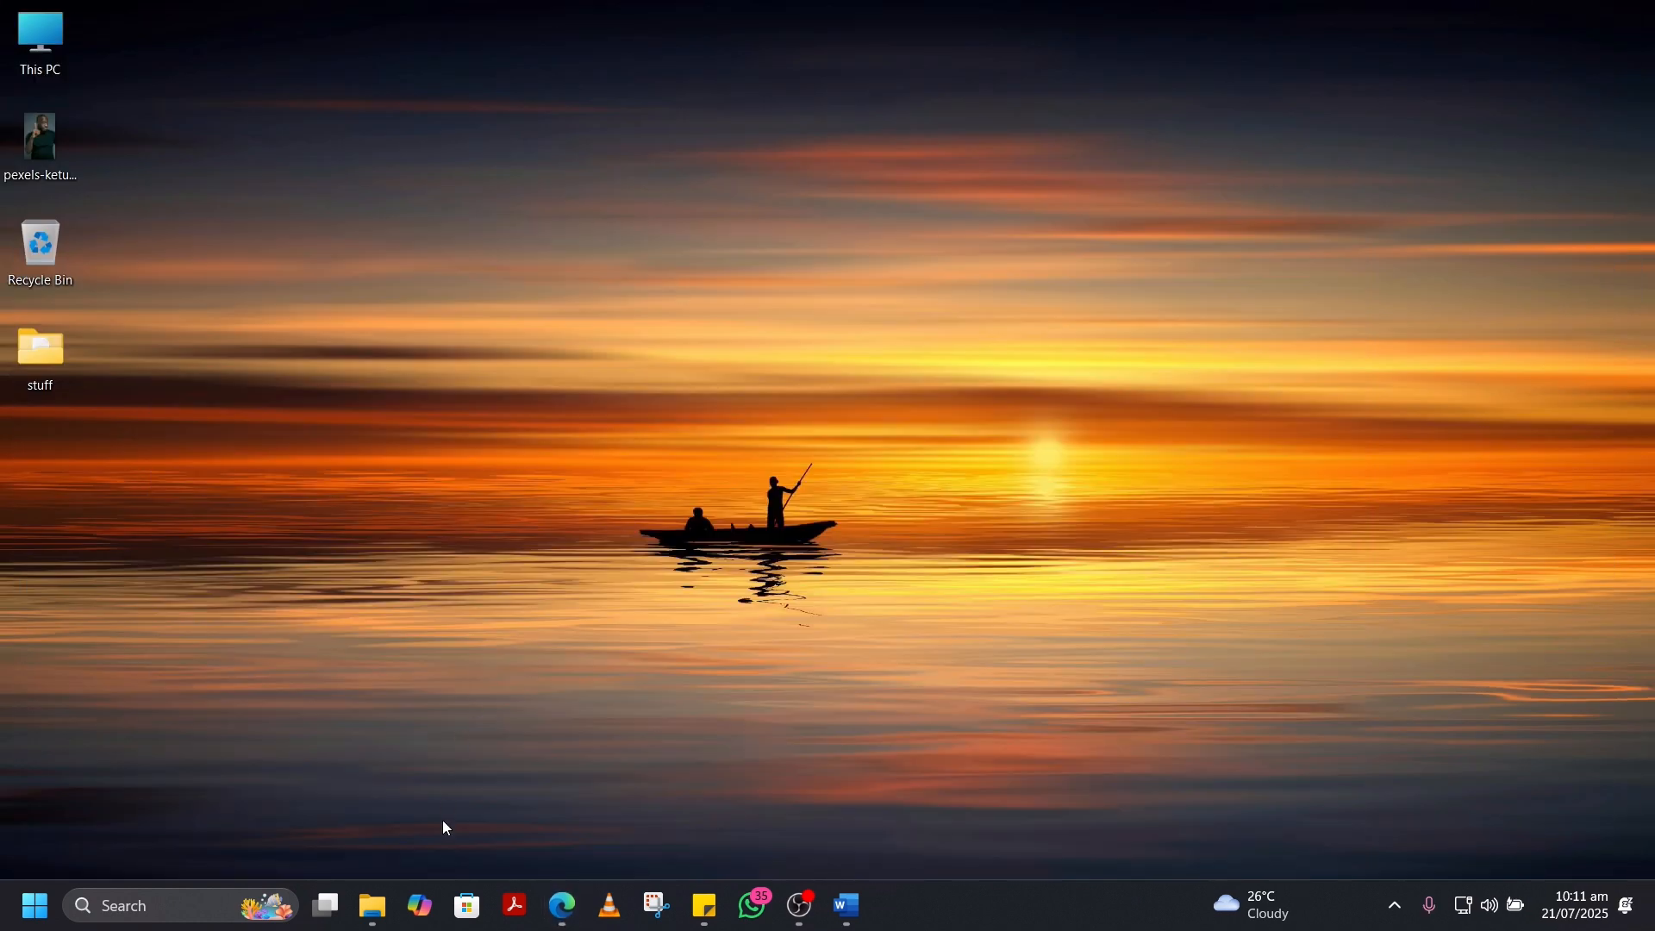
# Step: Switch to Word and insert the newly downloaded portrait cut-out from the Downloads folder into the flyer
pyautogui.click(847, 905)
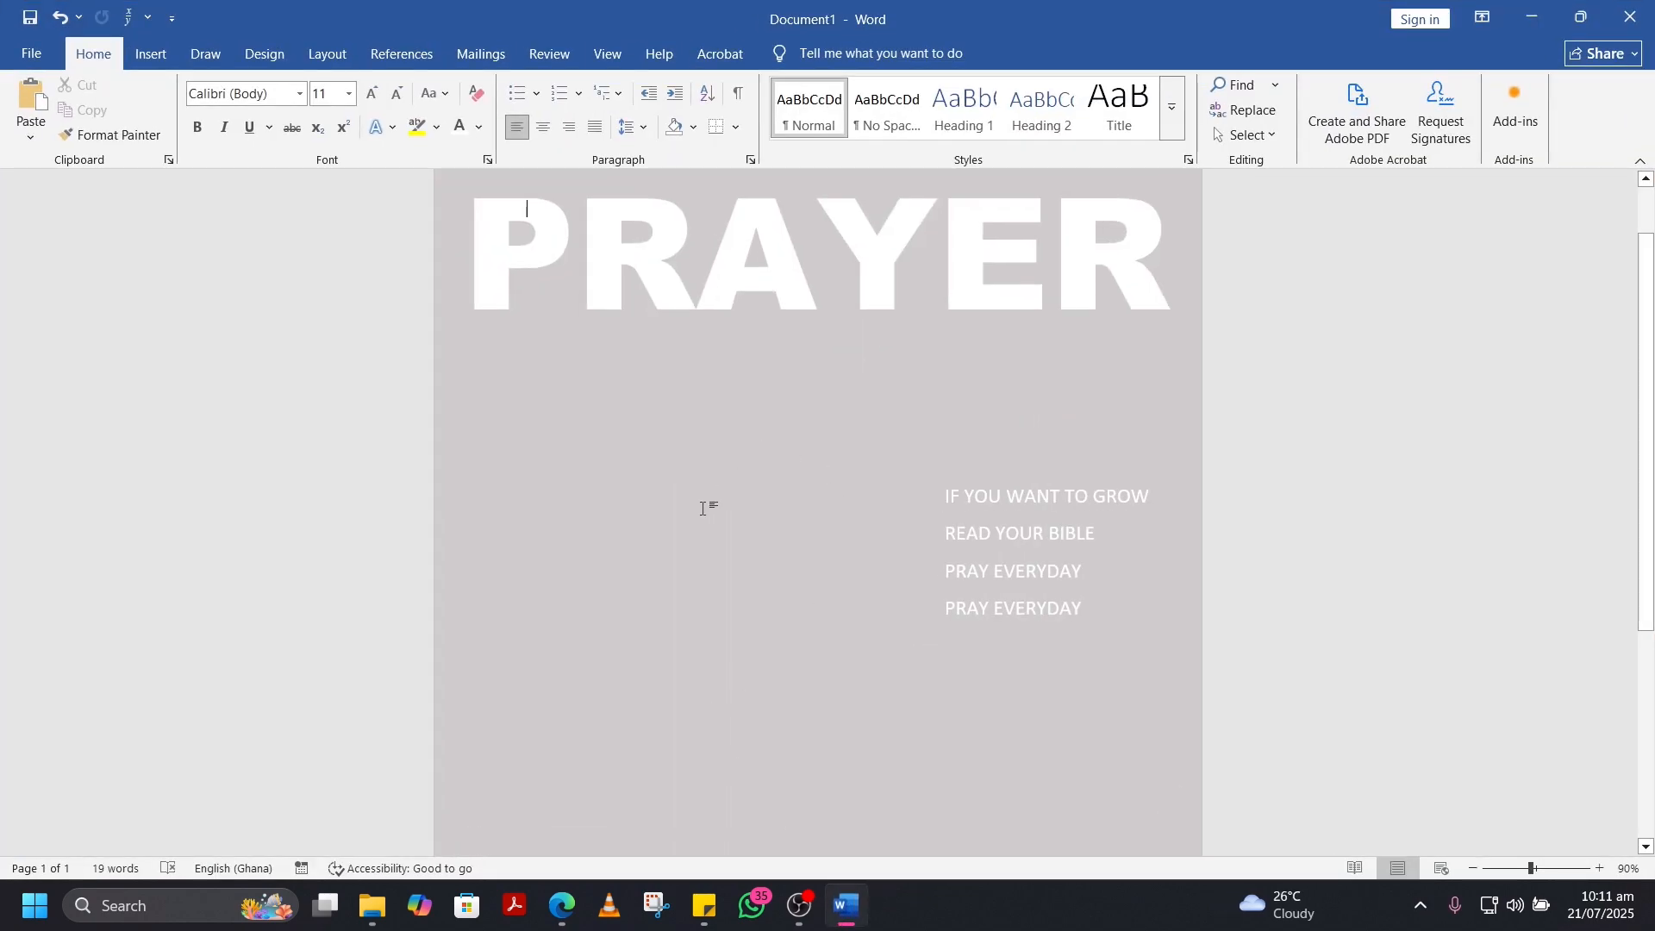
pyautogui.scroll(-3, 703, 508)
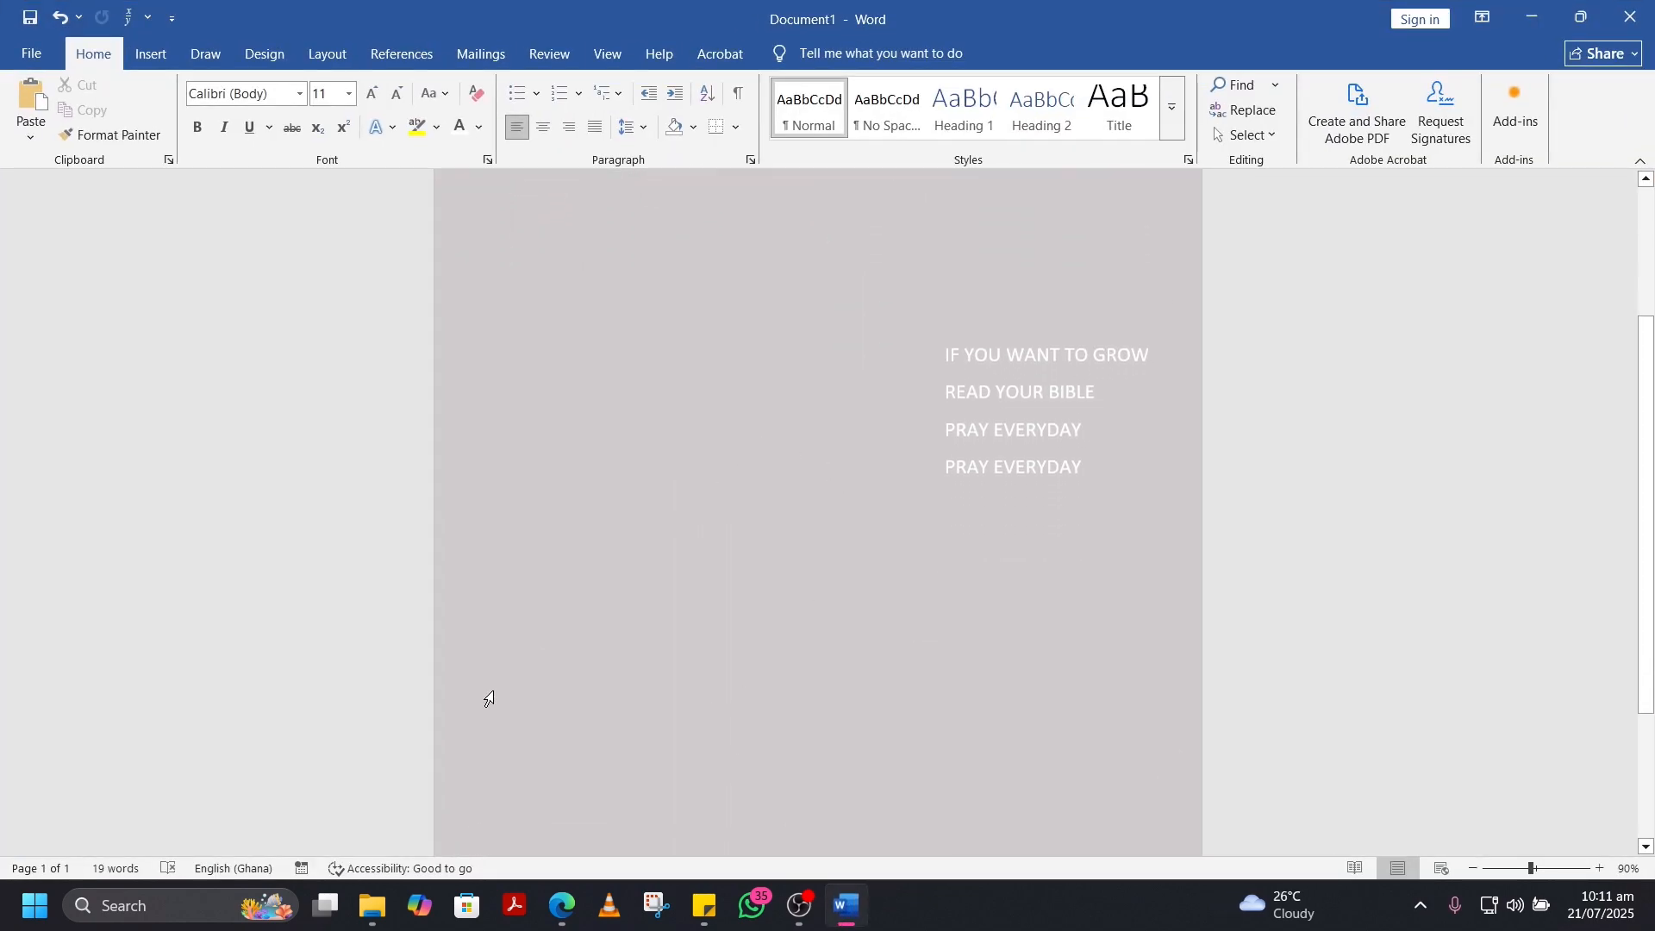
pyautogui.scroll(2, 463, 729)
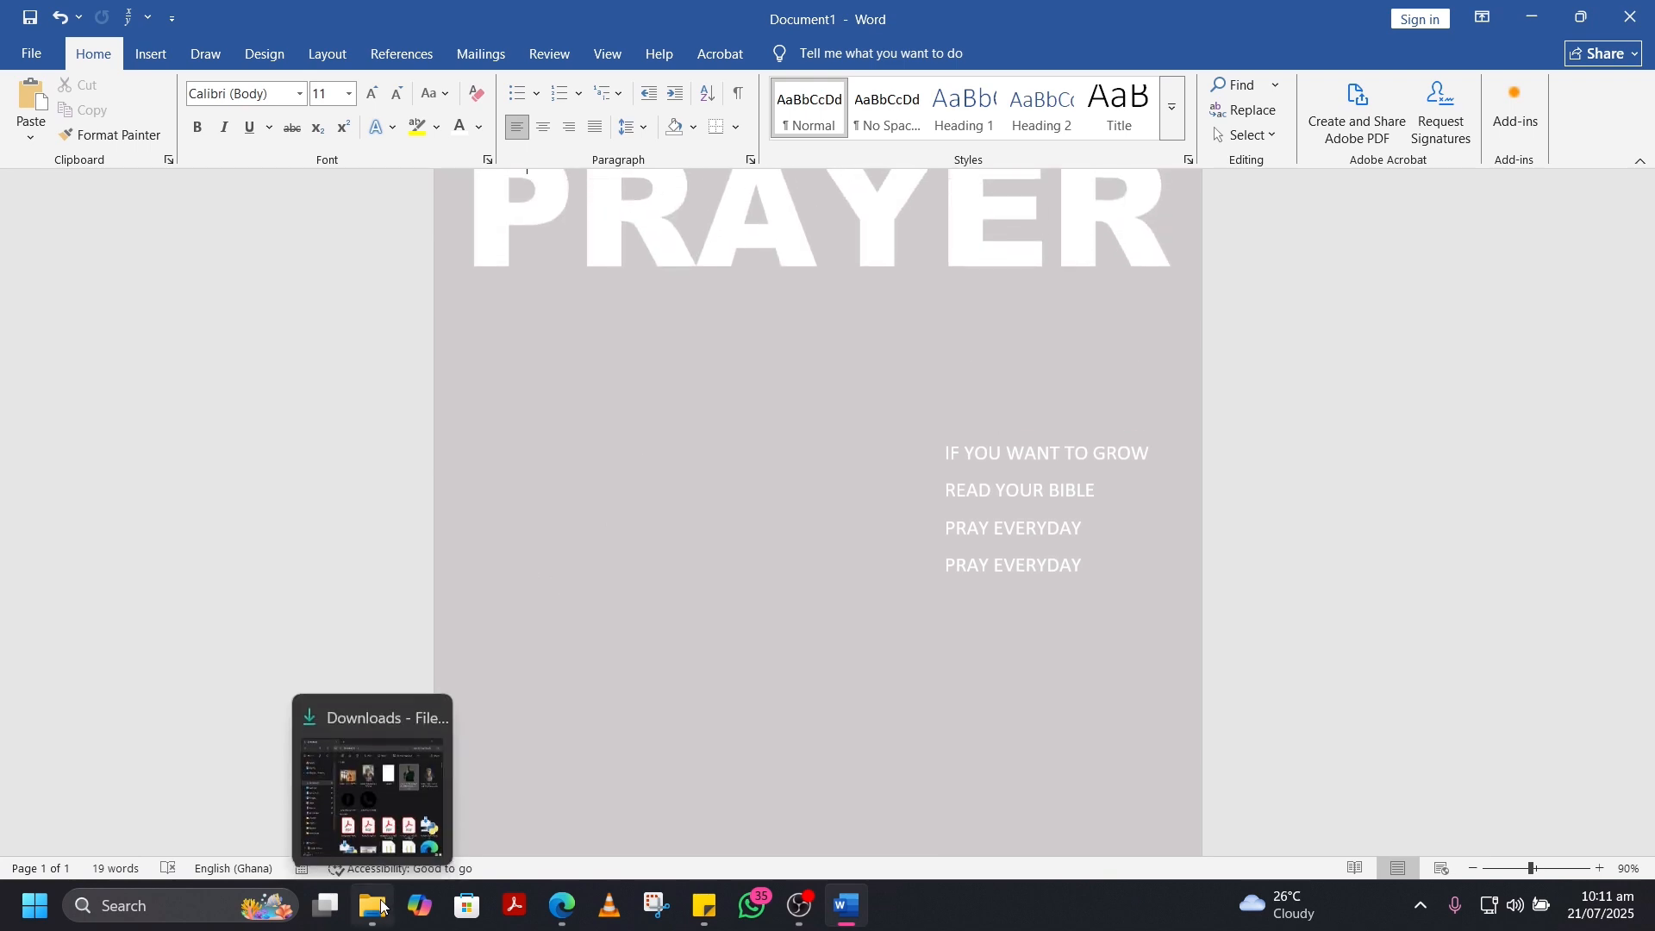
pyautogui.click(382, 907)
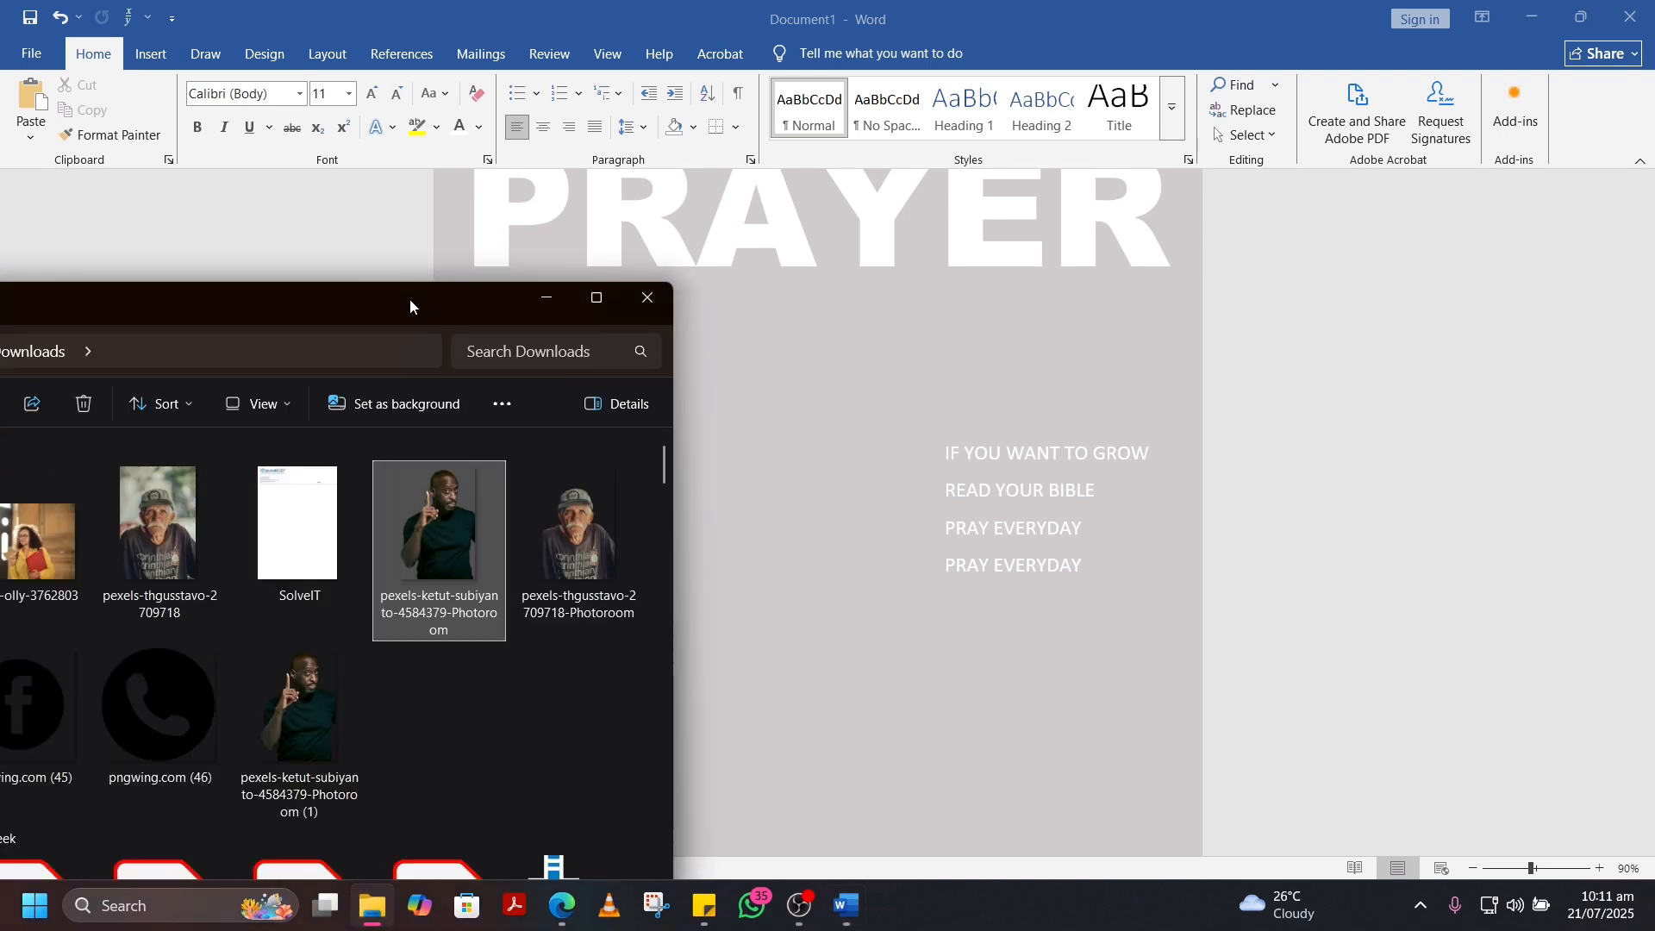
pyautogui.moveTo(411, 298); pyautogui.dragTo(418, 299)
pyautogui.click(332, 726)
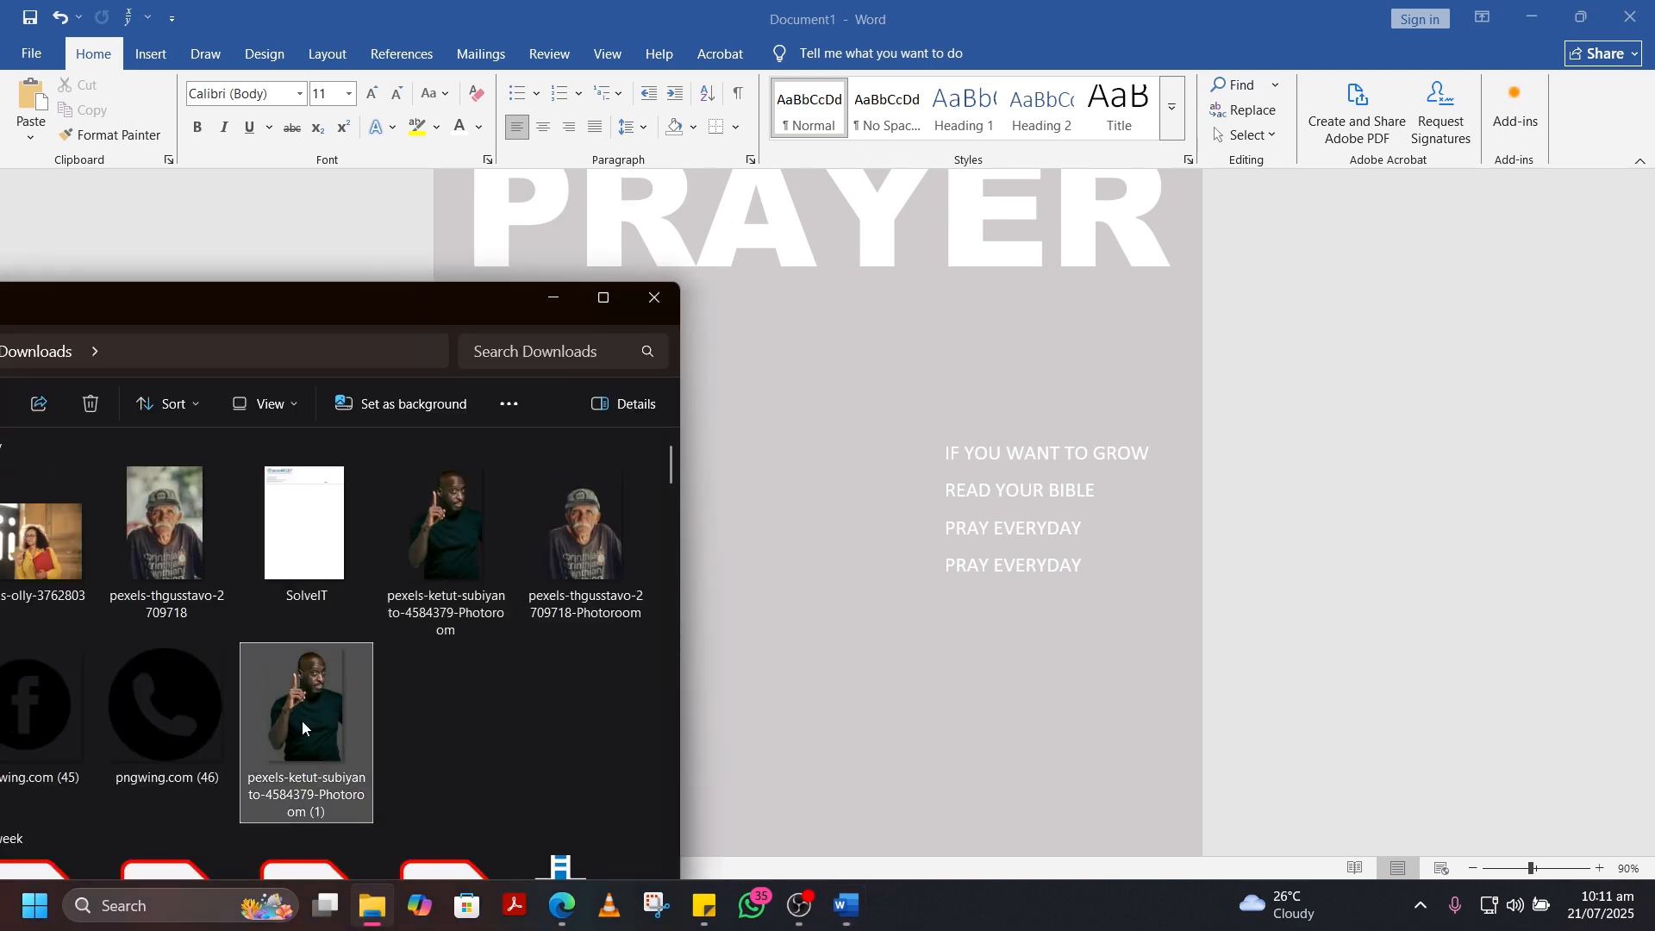
pyautogui.moveTo(817, 619); pyautogui.dragTo(810, 485)
pyautogui.click(821, 507)
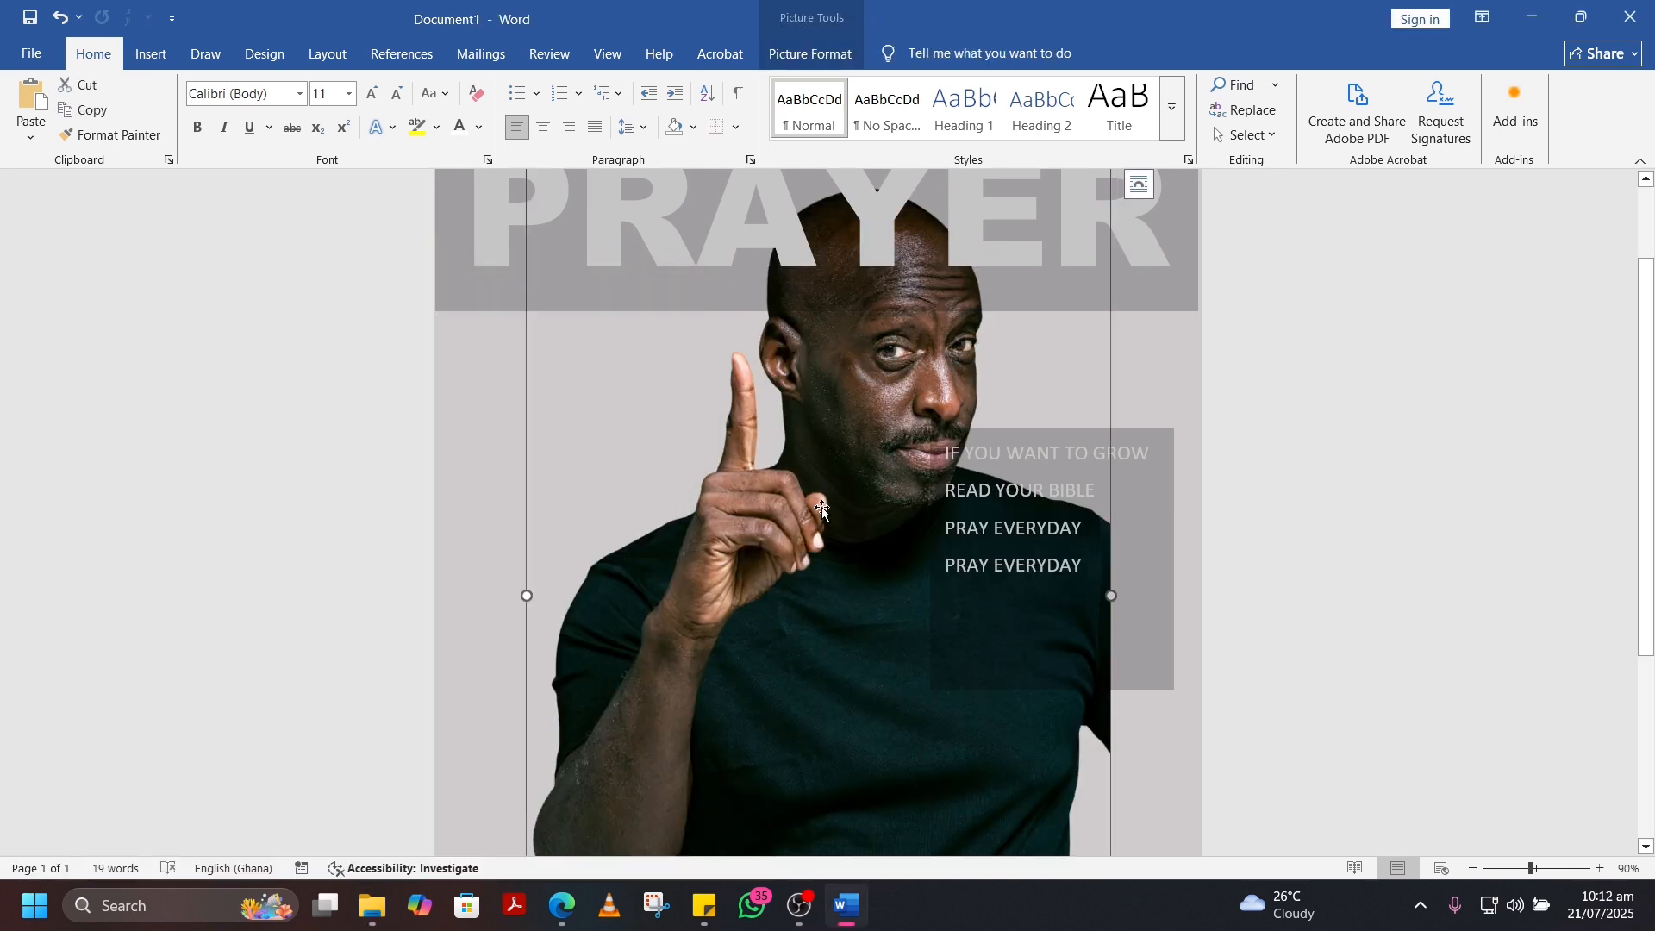
# Step: Set the portrait's text wrapping to In Front of Text and shift it slightly to the left
pyautogui.moveTo(821, 507)
pyautogui.mouseDown()
pyautogui.moveTo(737, 521)
pyautogui.moveTo(779, 525)
pyautogui.moveTo(752, 517)
pyautogui.mouseUp()
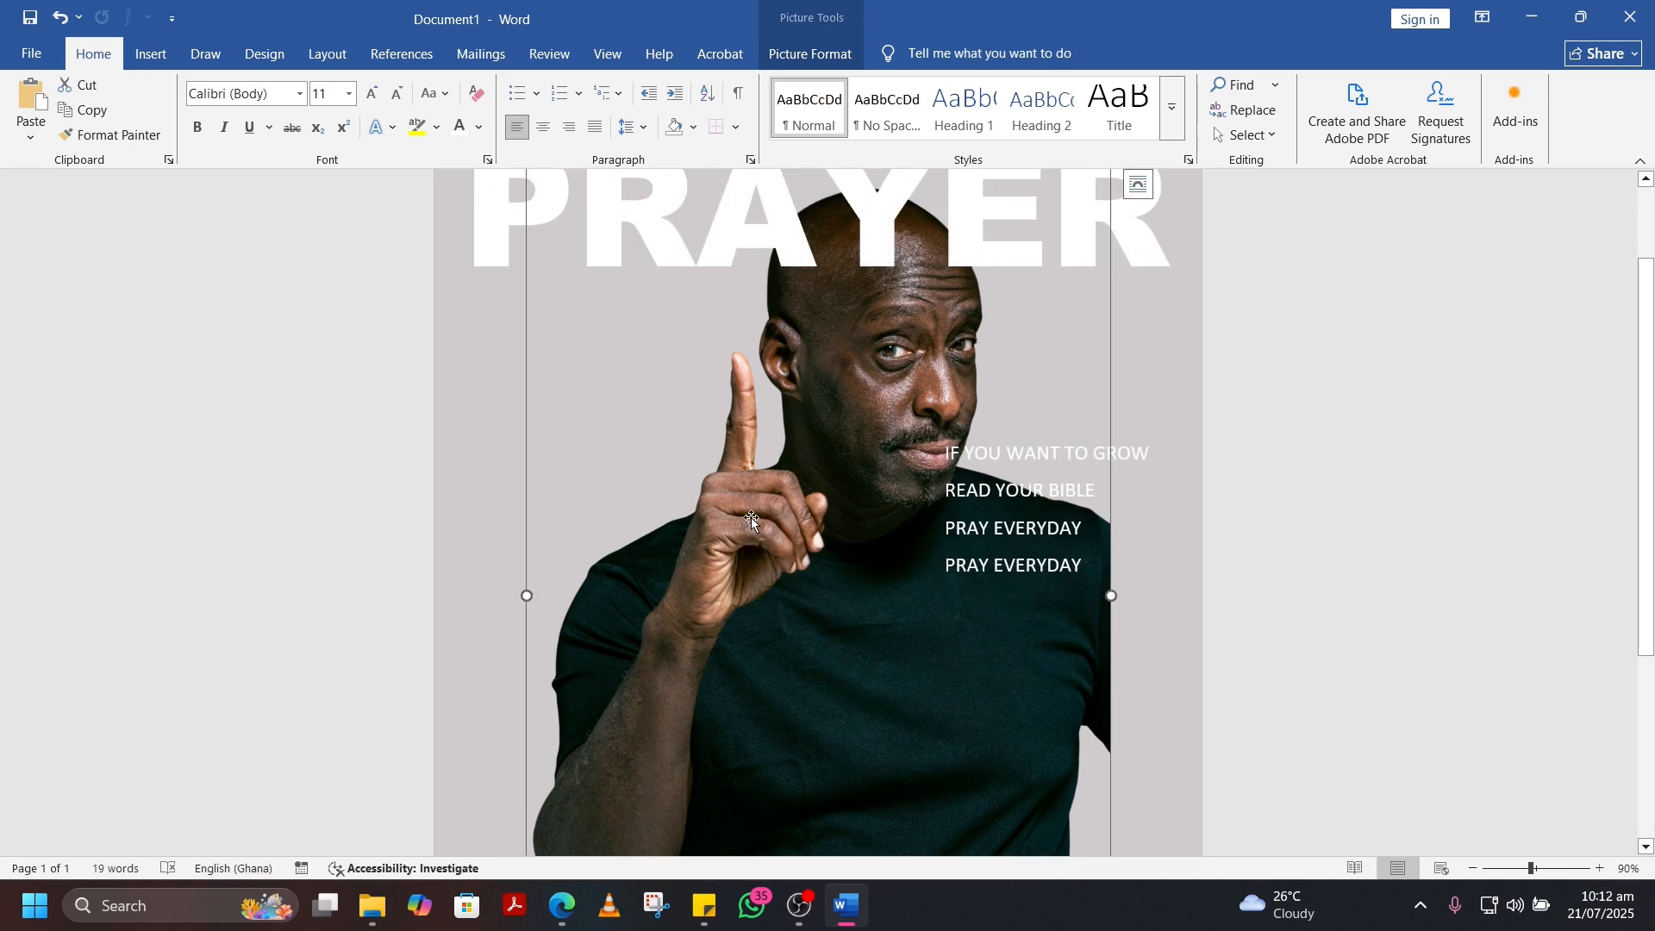
pyautogui.rightClick(816, 603)
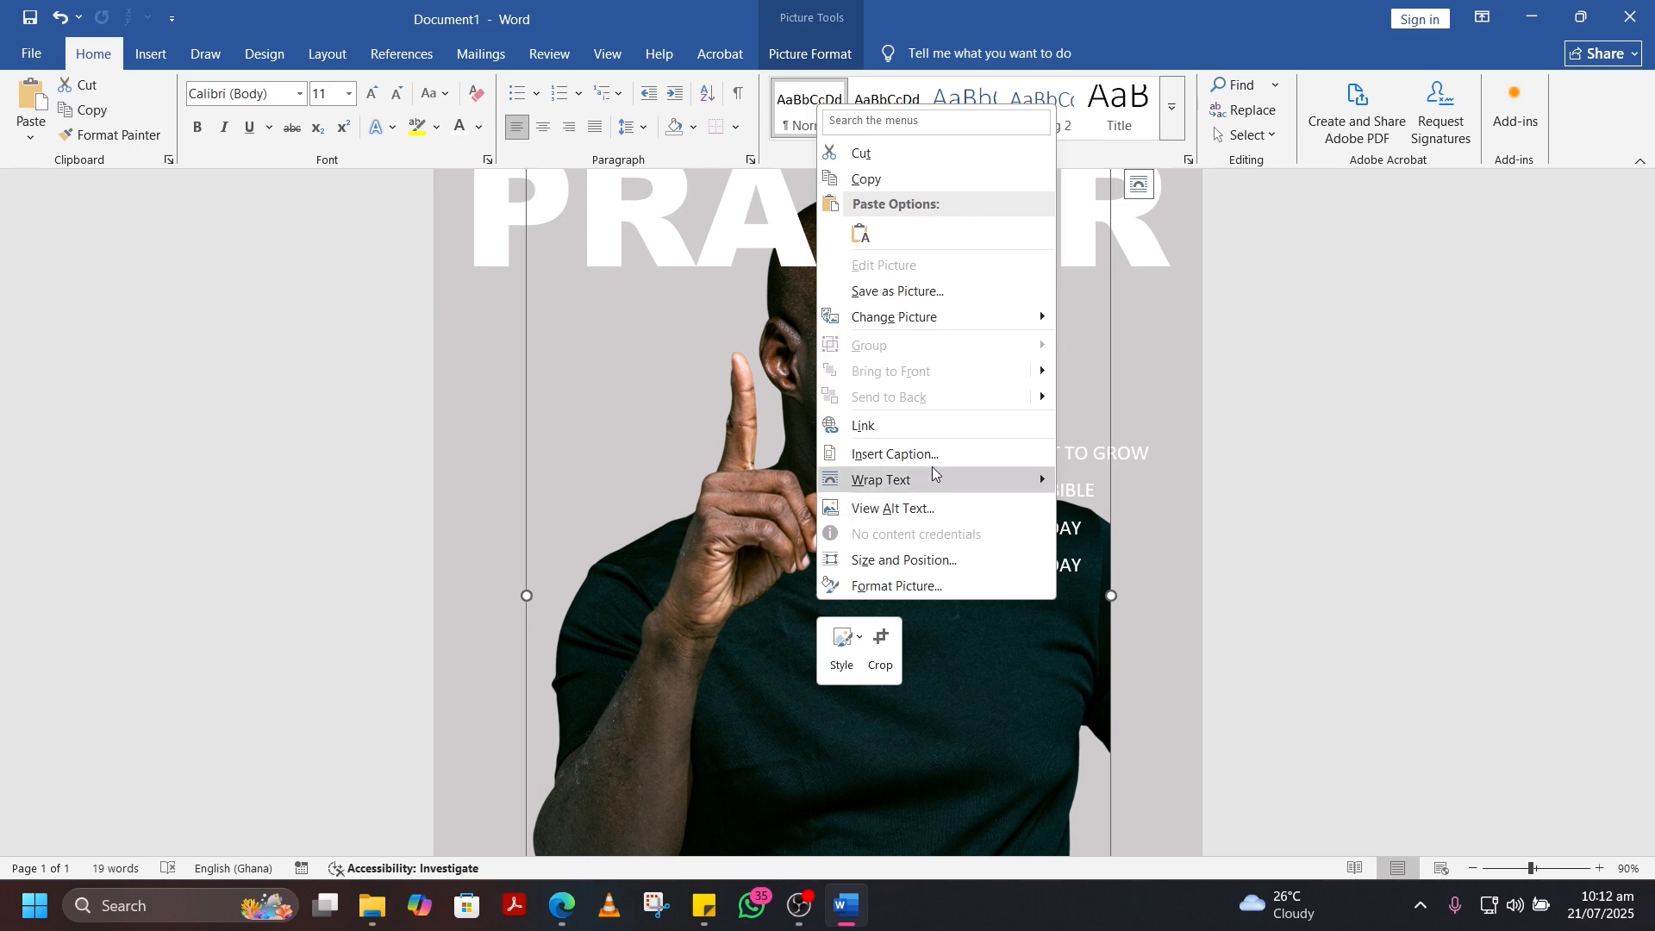
pyautogui.moveTo(960, 478)
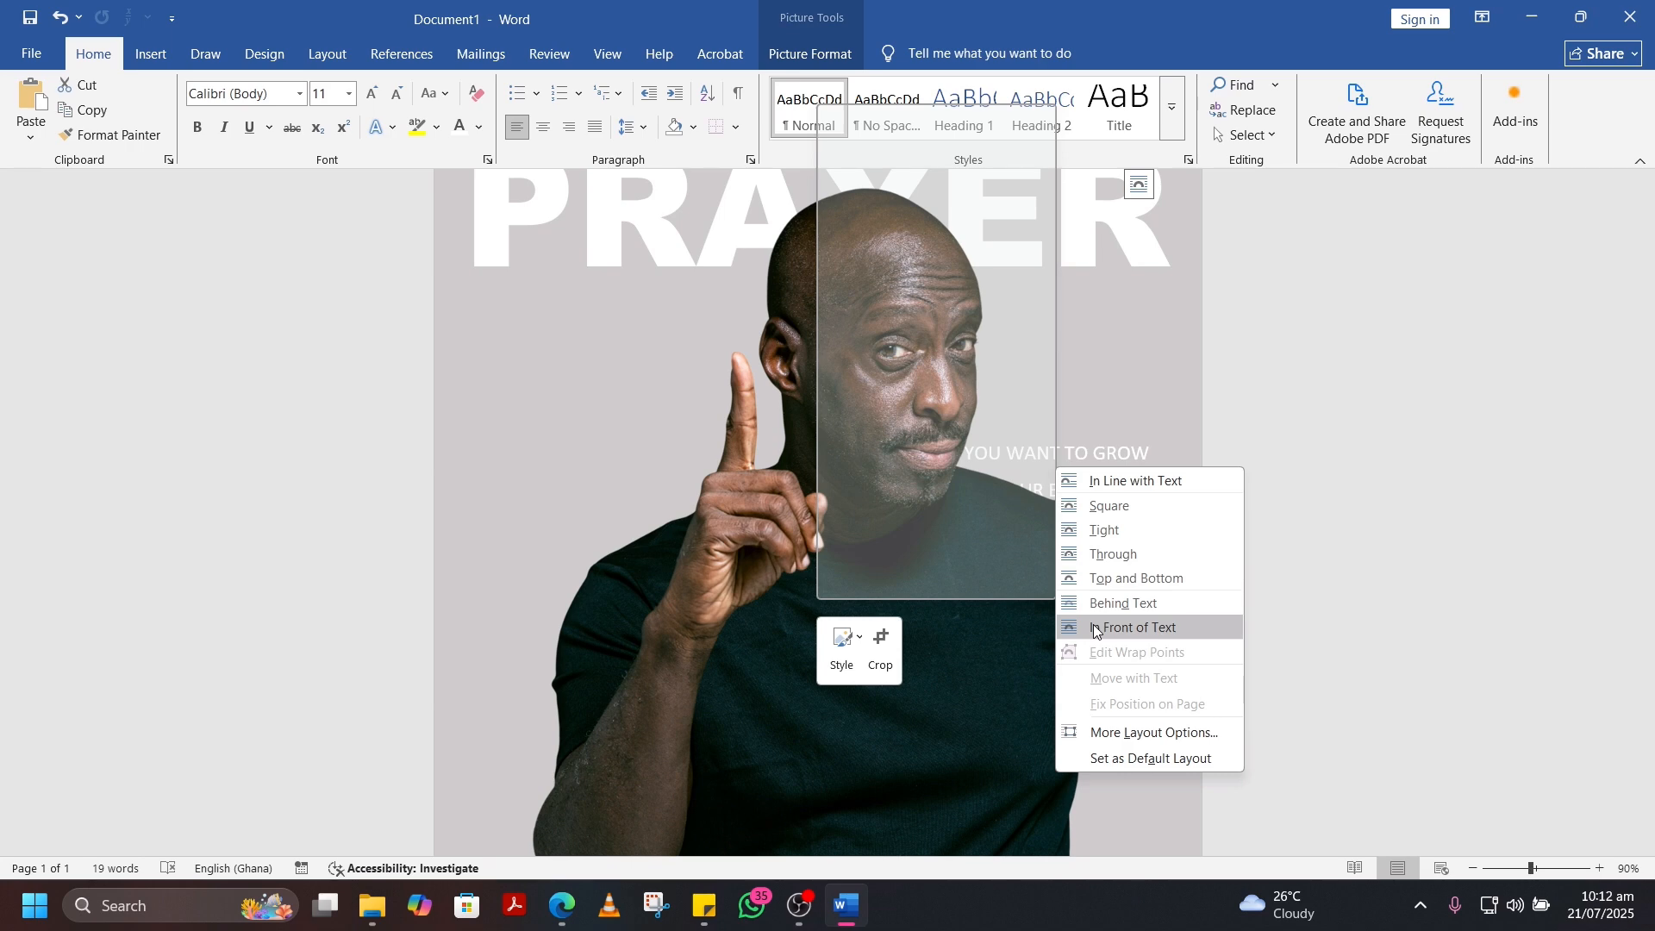
pyautogui.click(1095, 629)
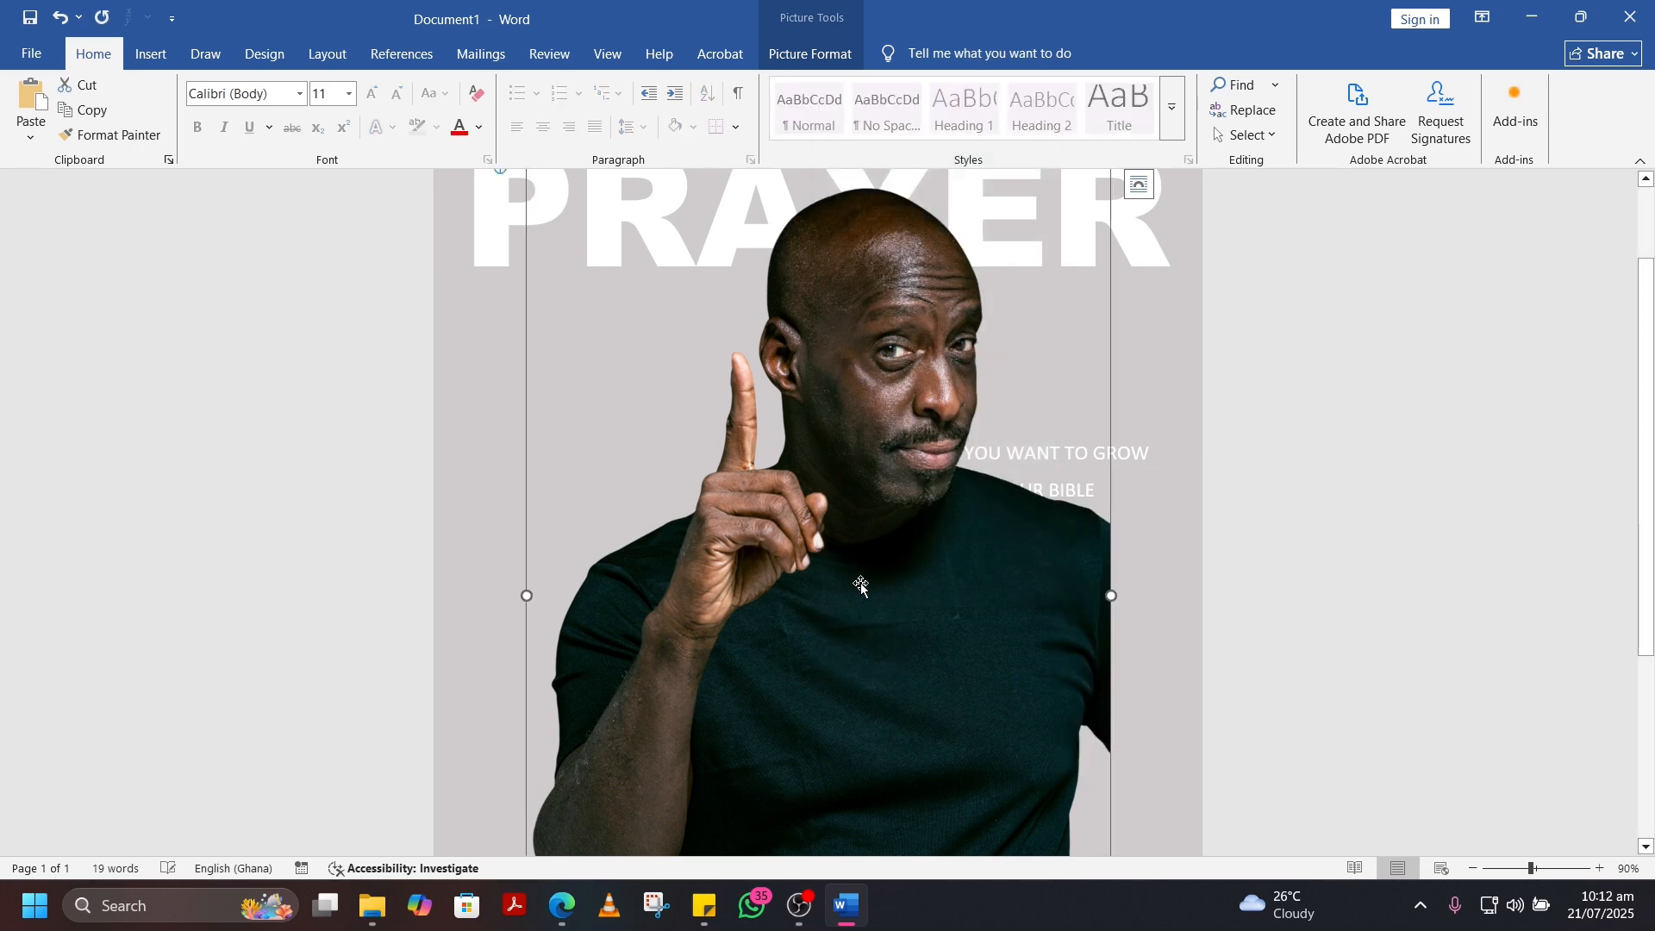
pyautogui.moveTo(826, 578)
pyautogui.mouseDown()
pyautogui.moveTo(707, 556)
pyautogui.moveTo(749, 603)
pyautogui.moveTo(750, 567)
pyautogui.moveTo(798, 581)
pyautogui.mouseUp()
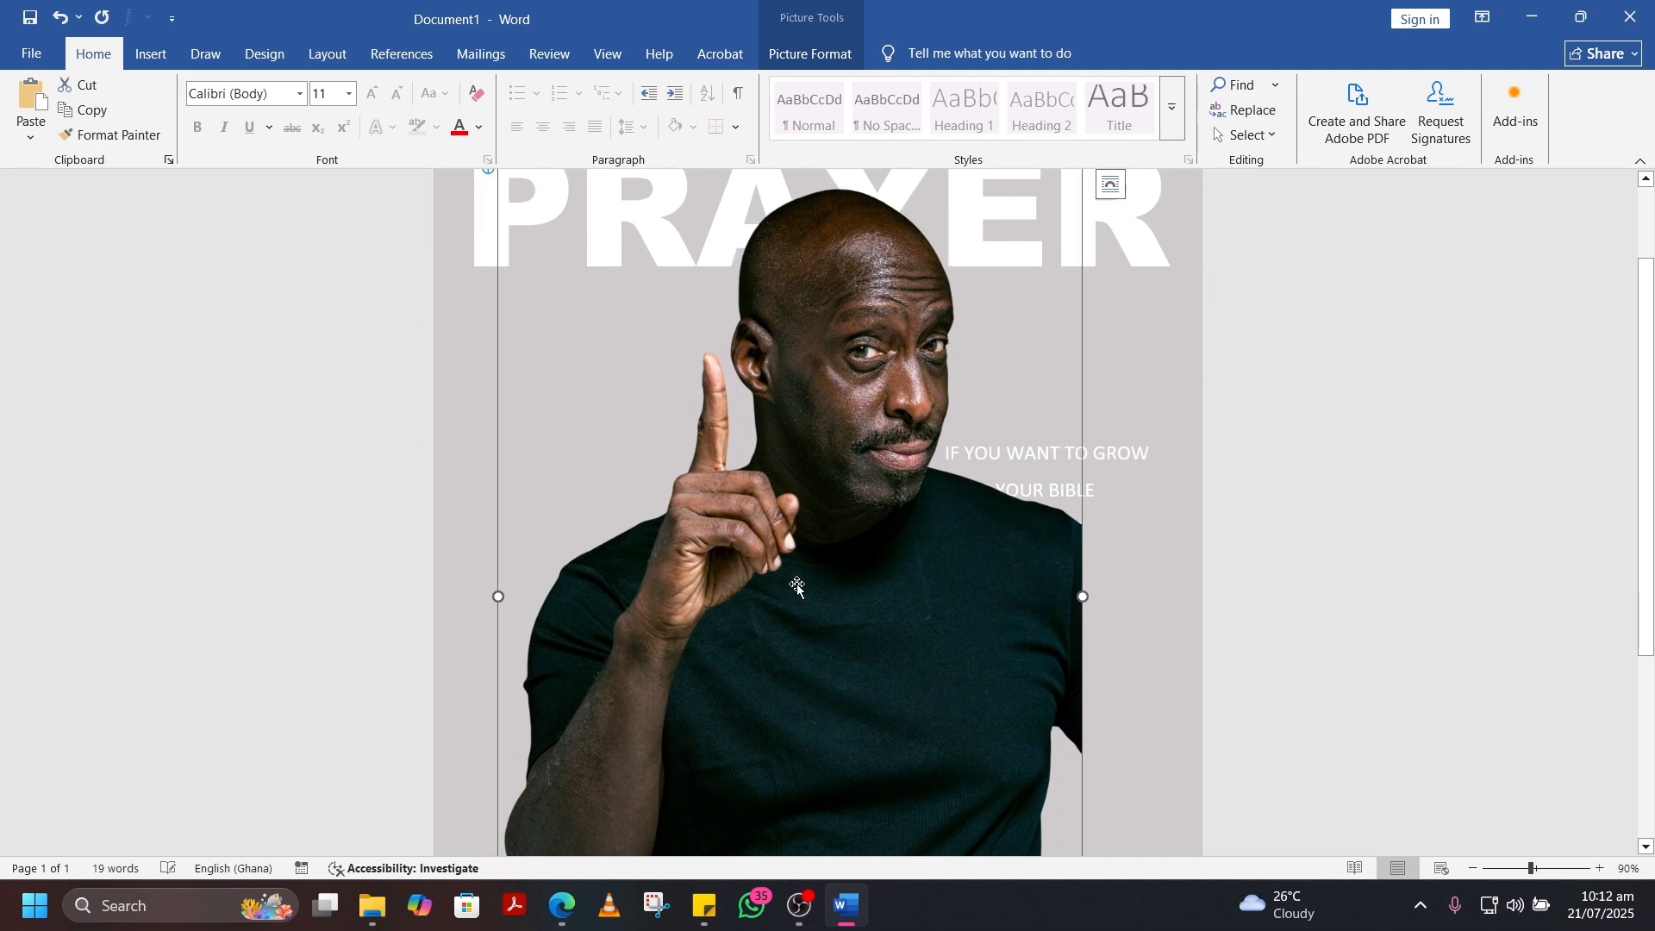
# Step: Flip the portrait horizontally and move it to the page's left edge, clear of the encouraging lines
pyautogui.click(810, 56)
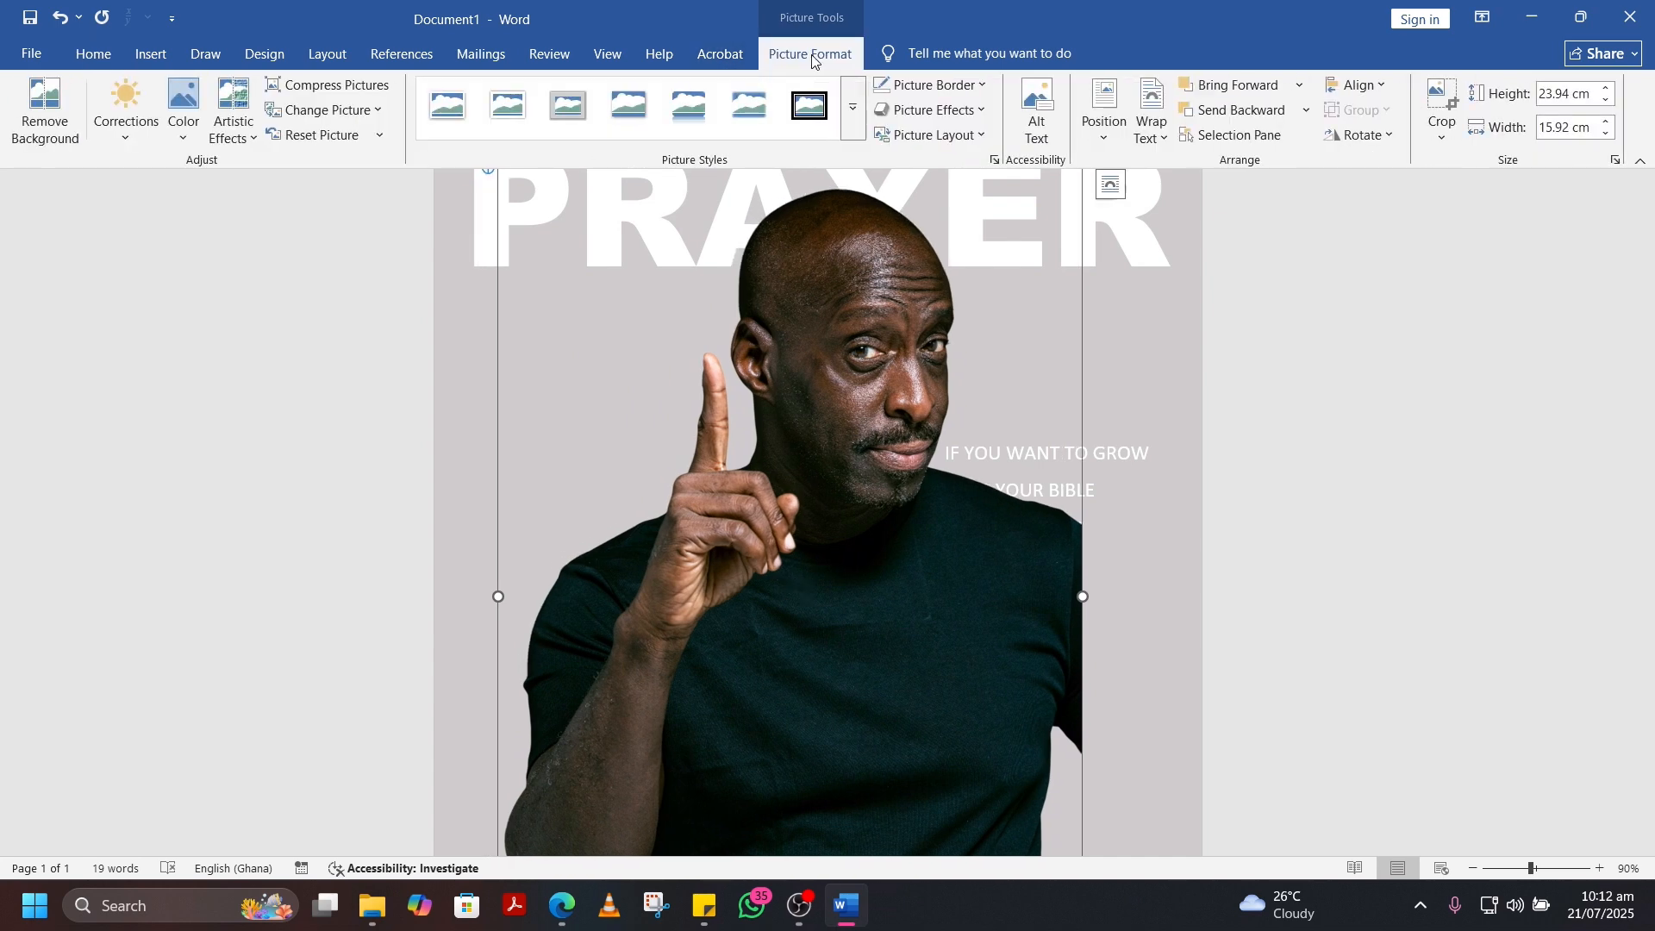
pyautogui.click(1385, 138)
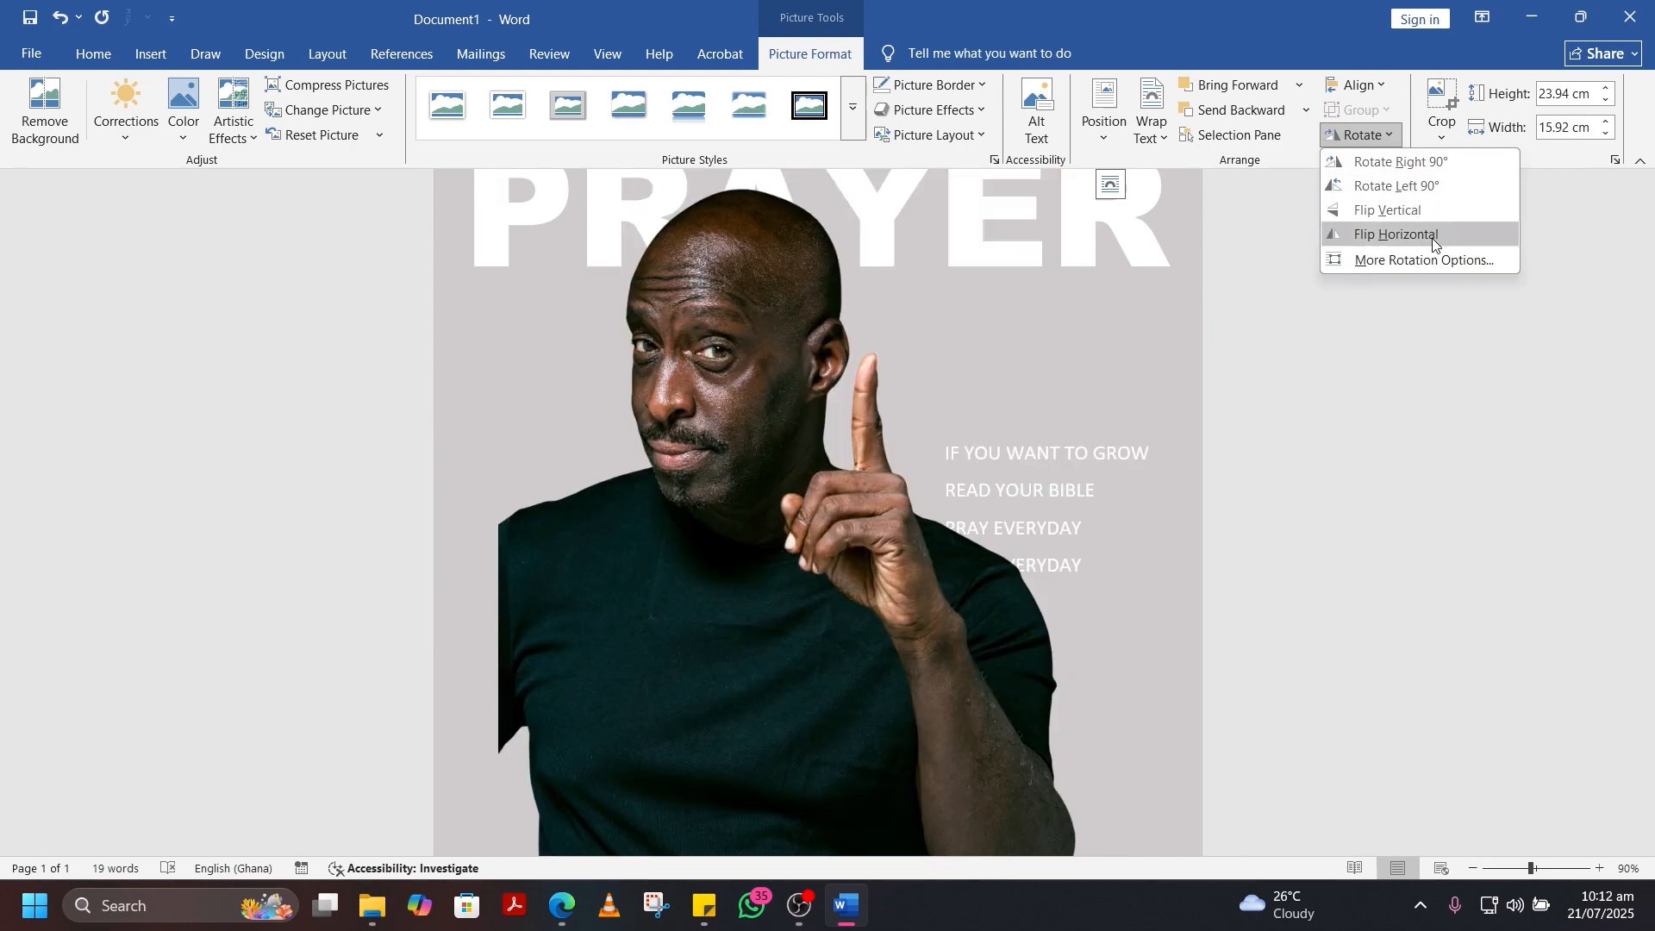
pyautogui.click(1434, 238)
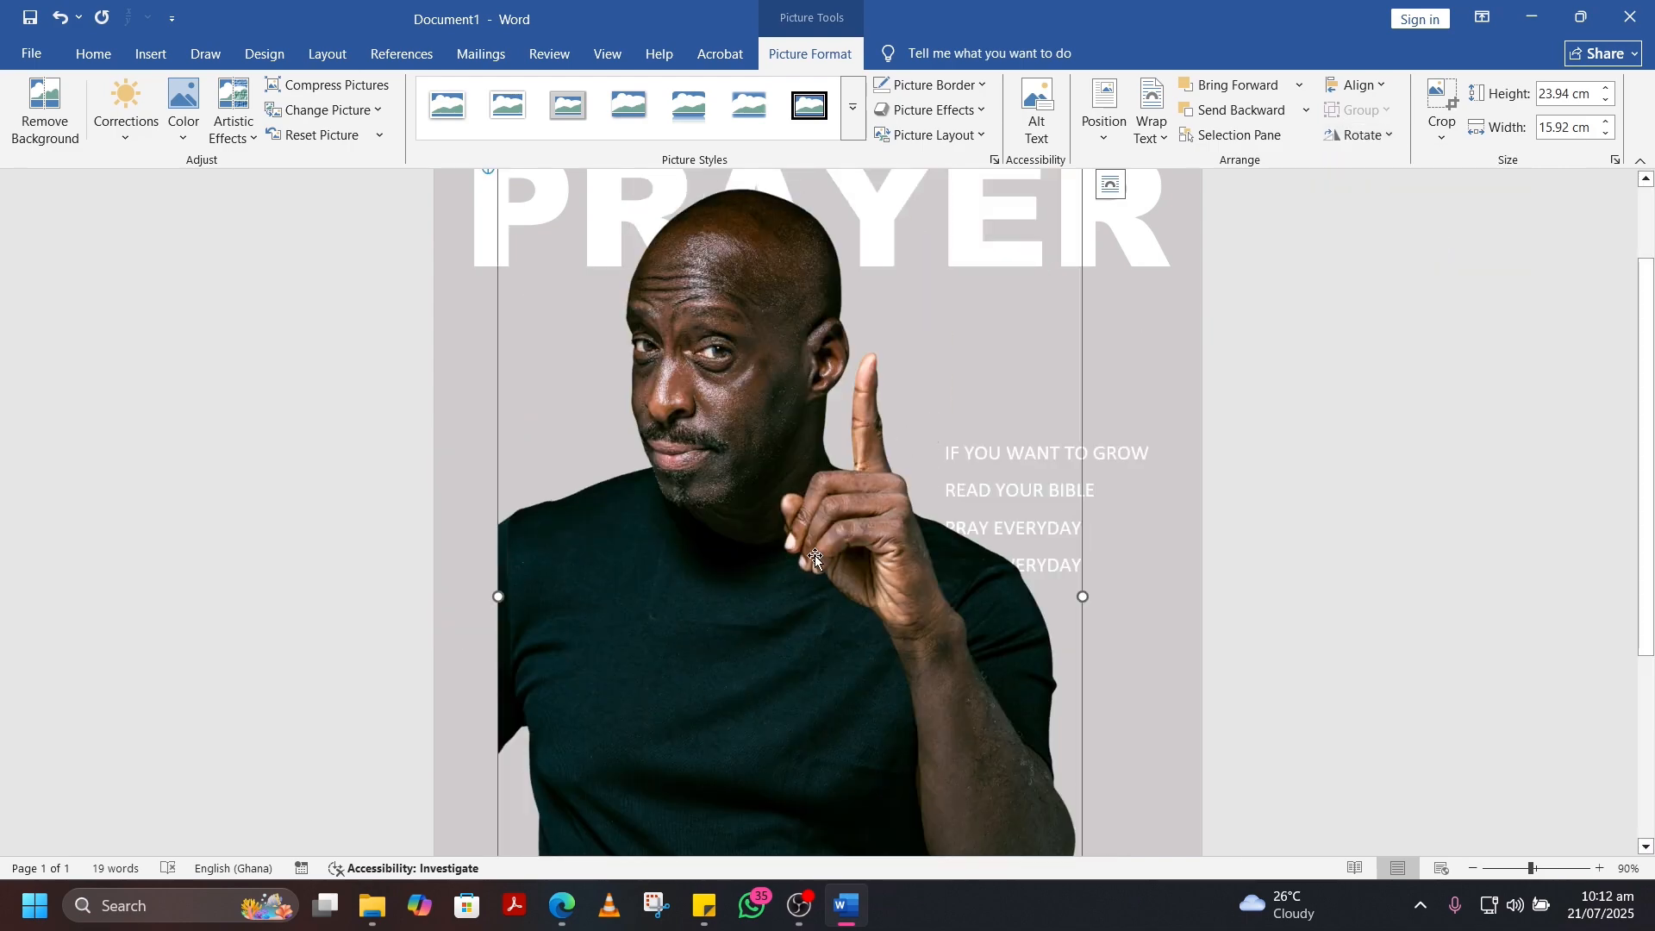
pyautogui.moveTo(812, 578); pyautogui.dragTo(705, 577)
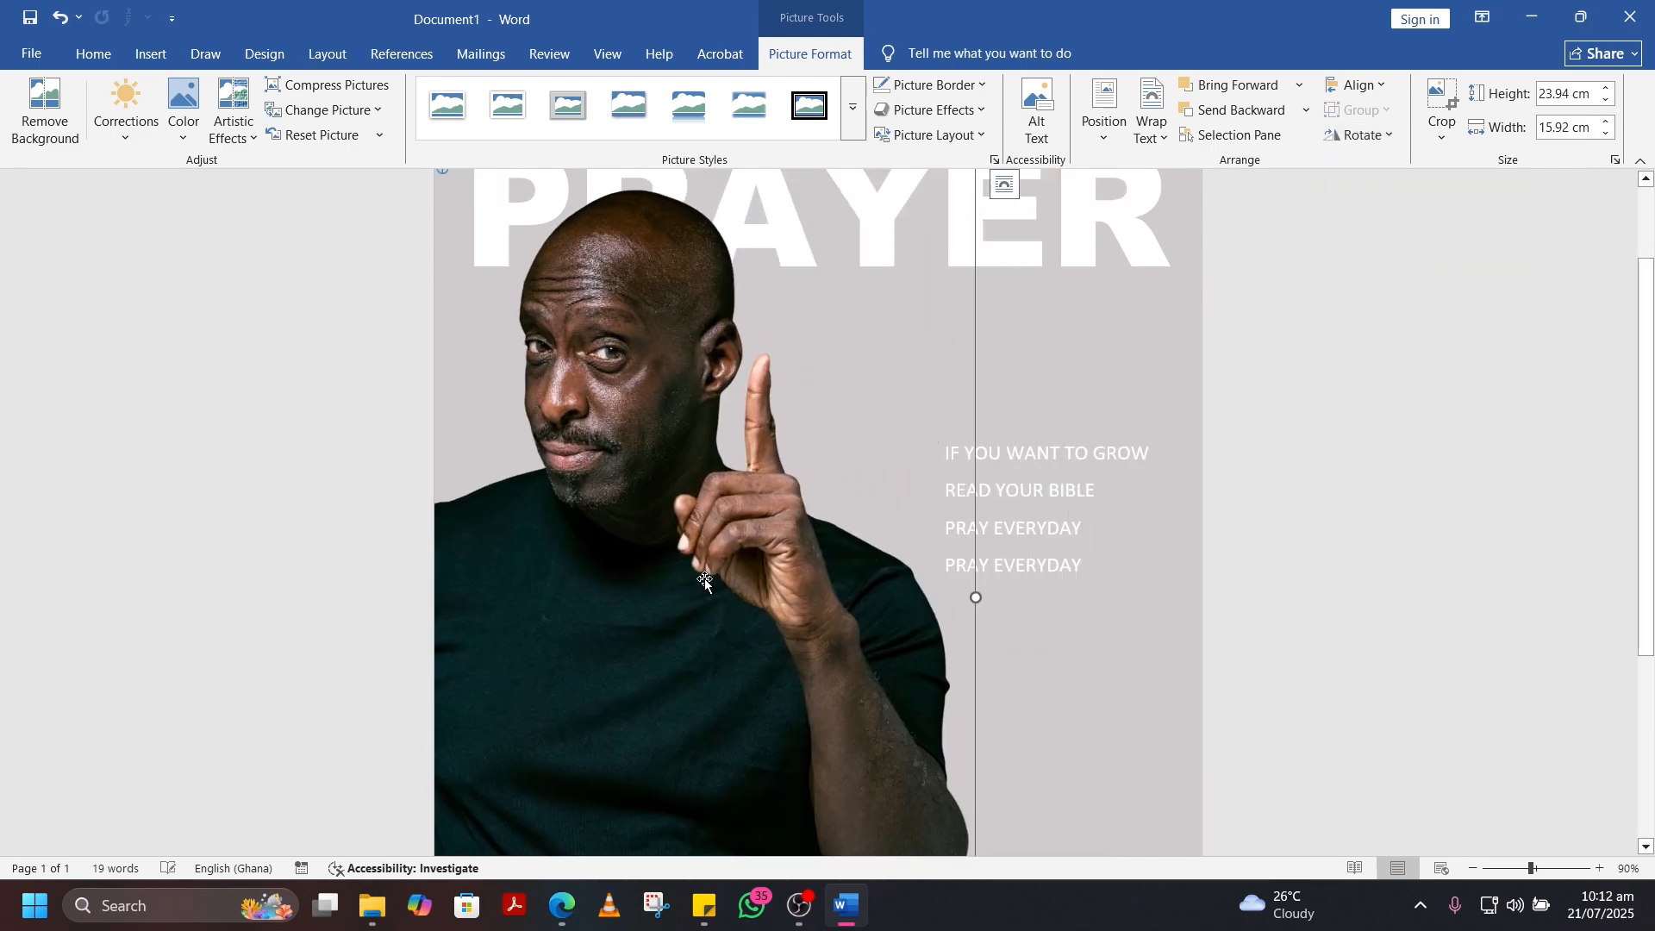
# Step: Move the portrait down to the page's bottom-left corner and enlarge it to about 26.95 cm high by 17.92 cm wide
pyautogui.scroll(-5, 706, 578)
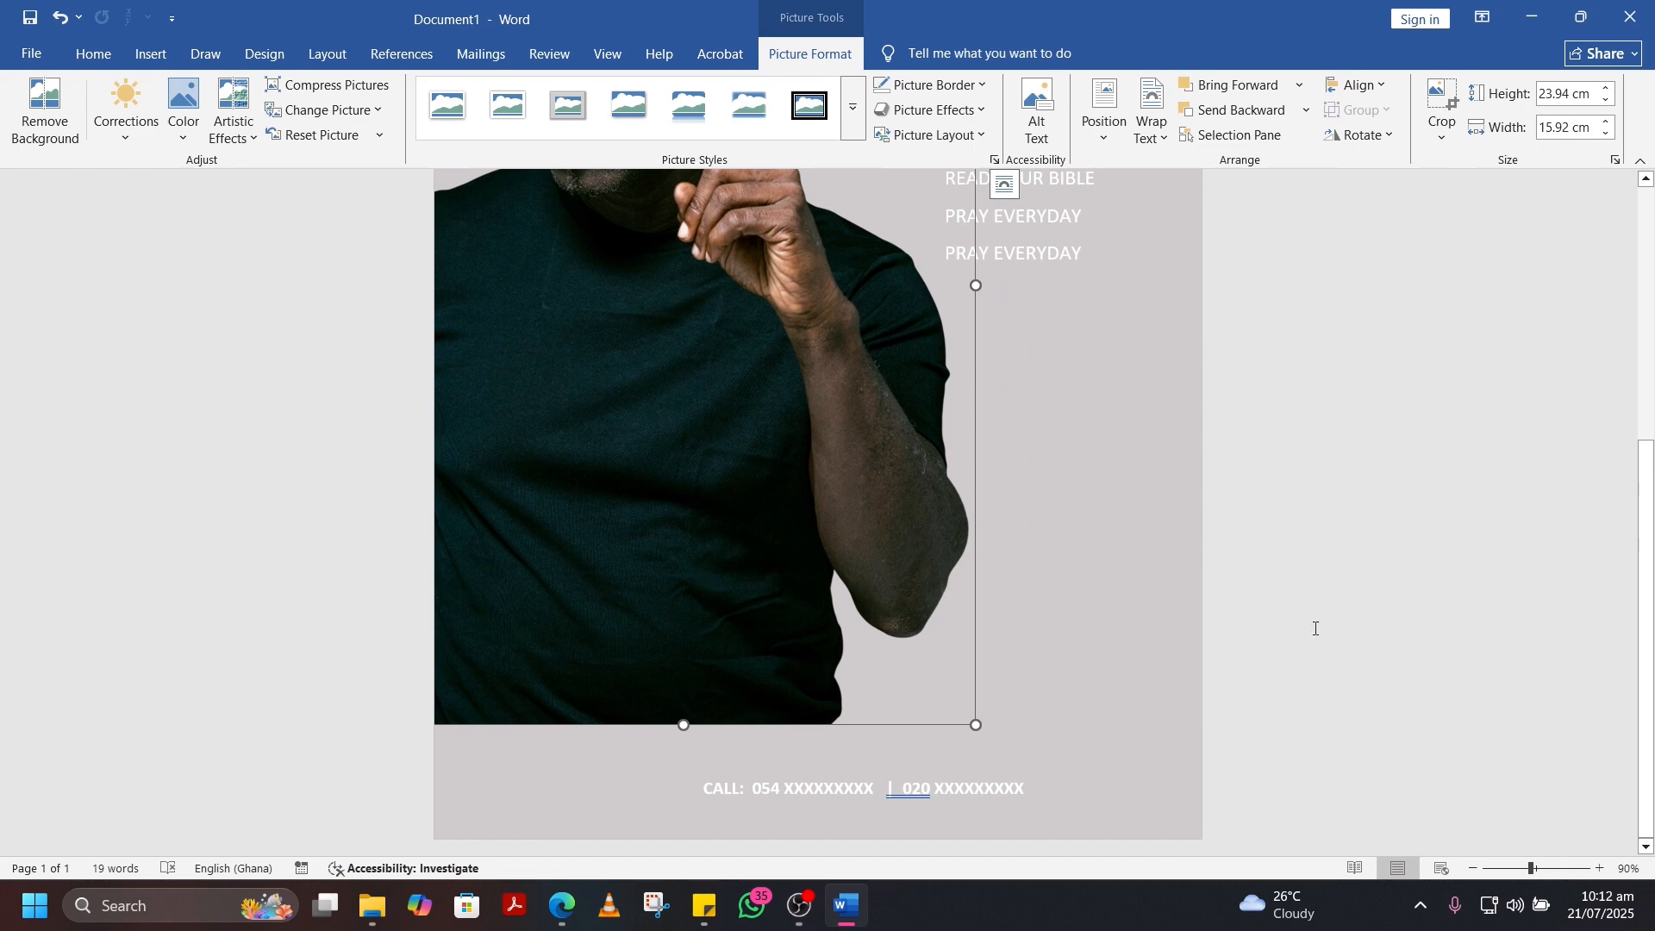
pyautogui.click(1474, 868)
pyautogui.click(1474, 868)
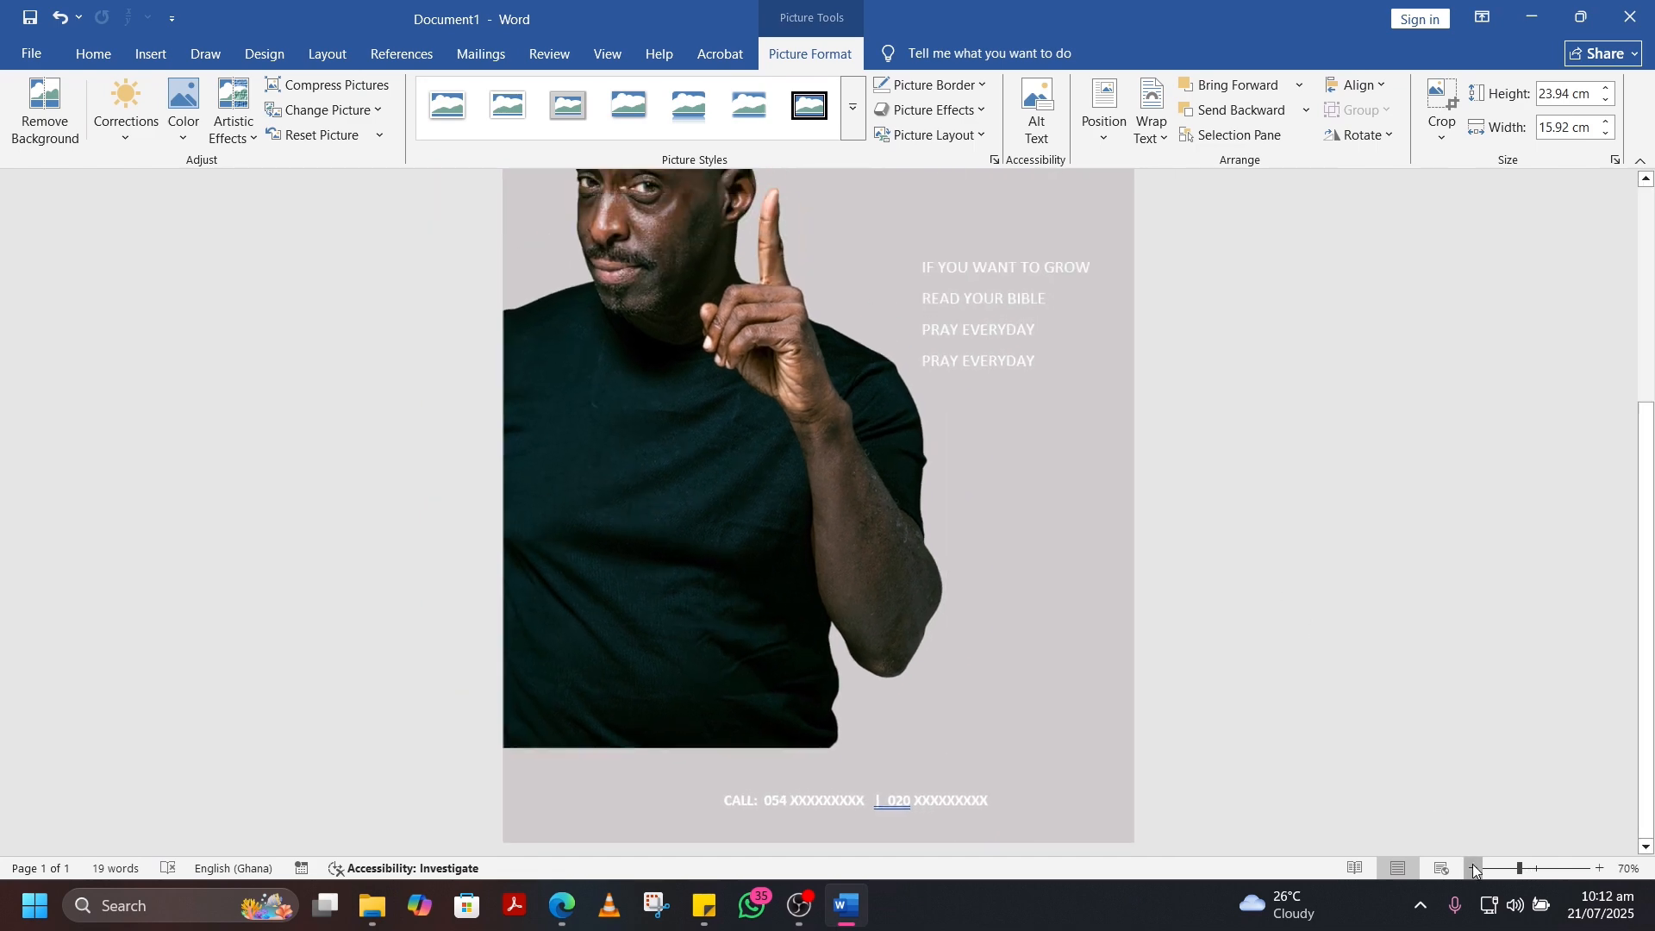
pyautogui.click(1474, 868)
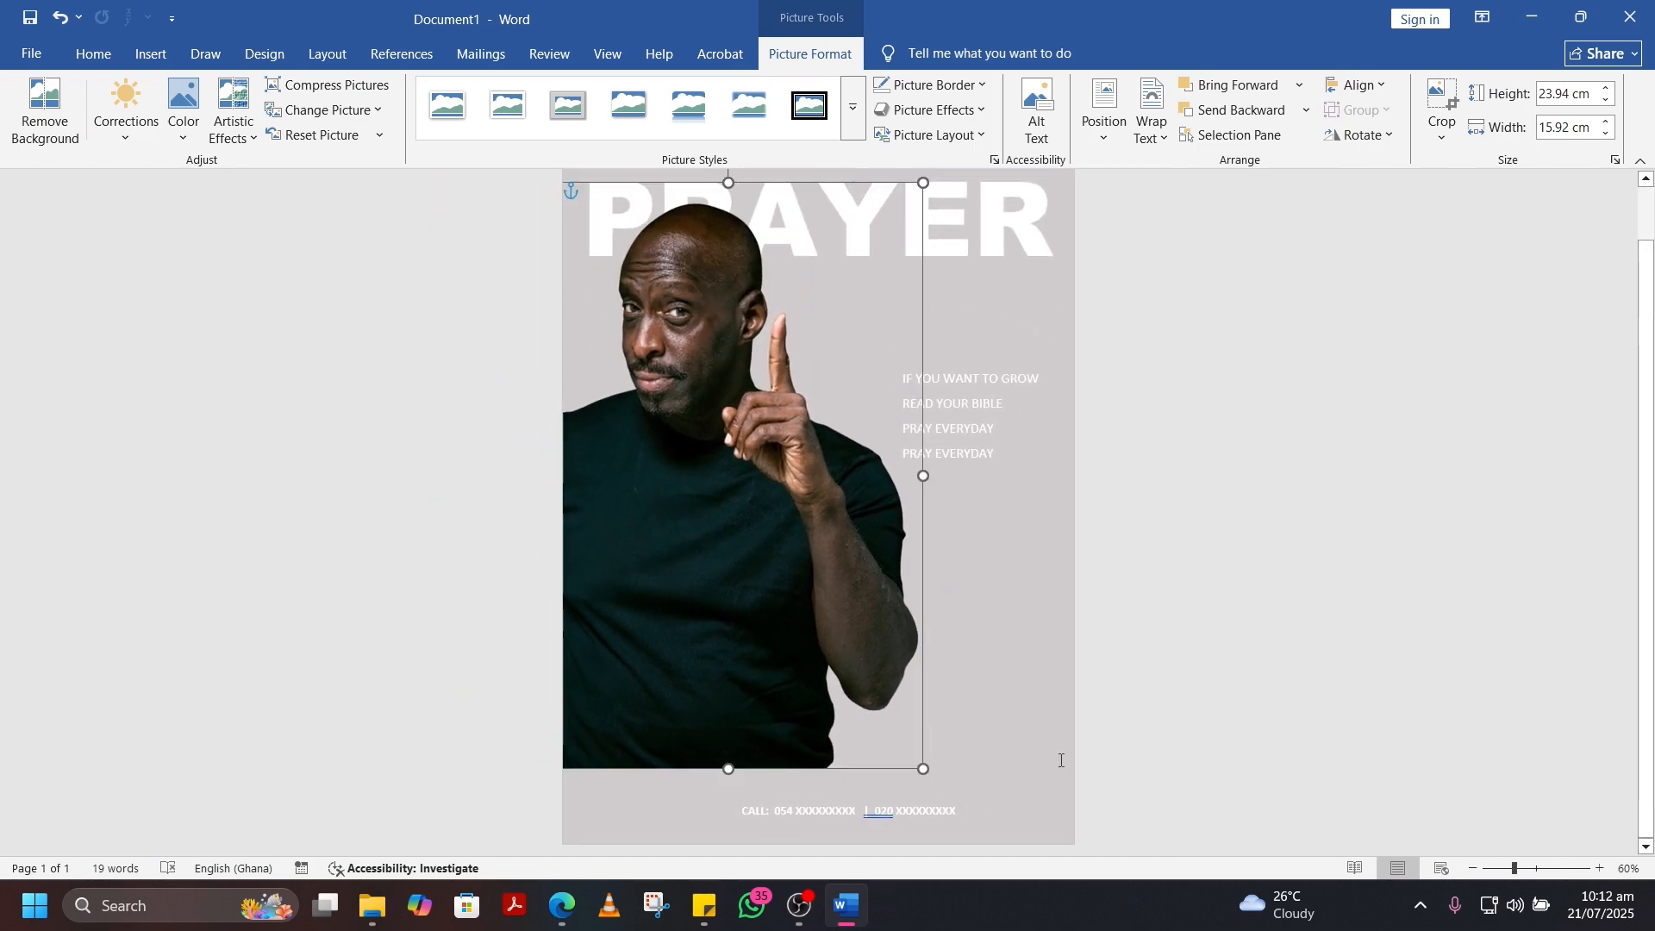
pyautogui.moveTo(621, 572); pyautogui.dragTo(599, 665)
pyautogui.moveTo(902, 286); pyautogui.dragTo(949, 251)
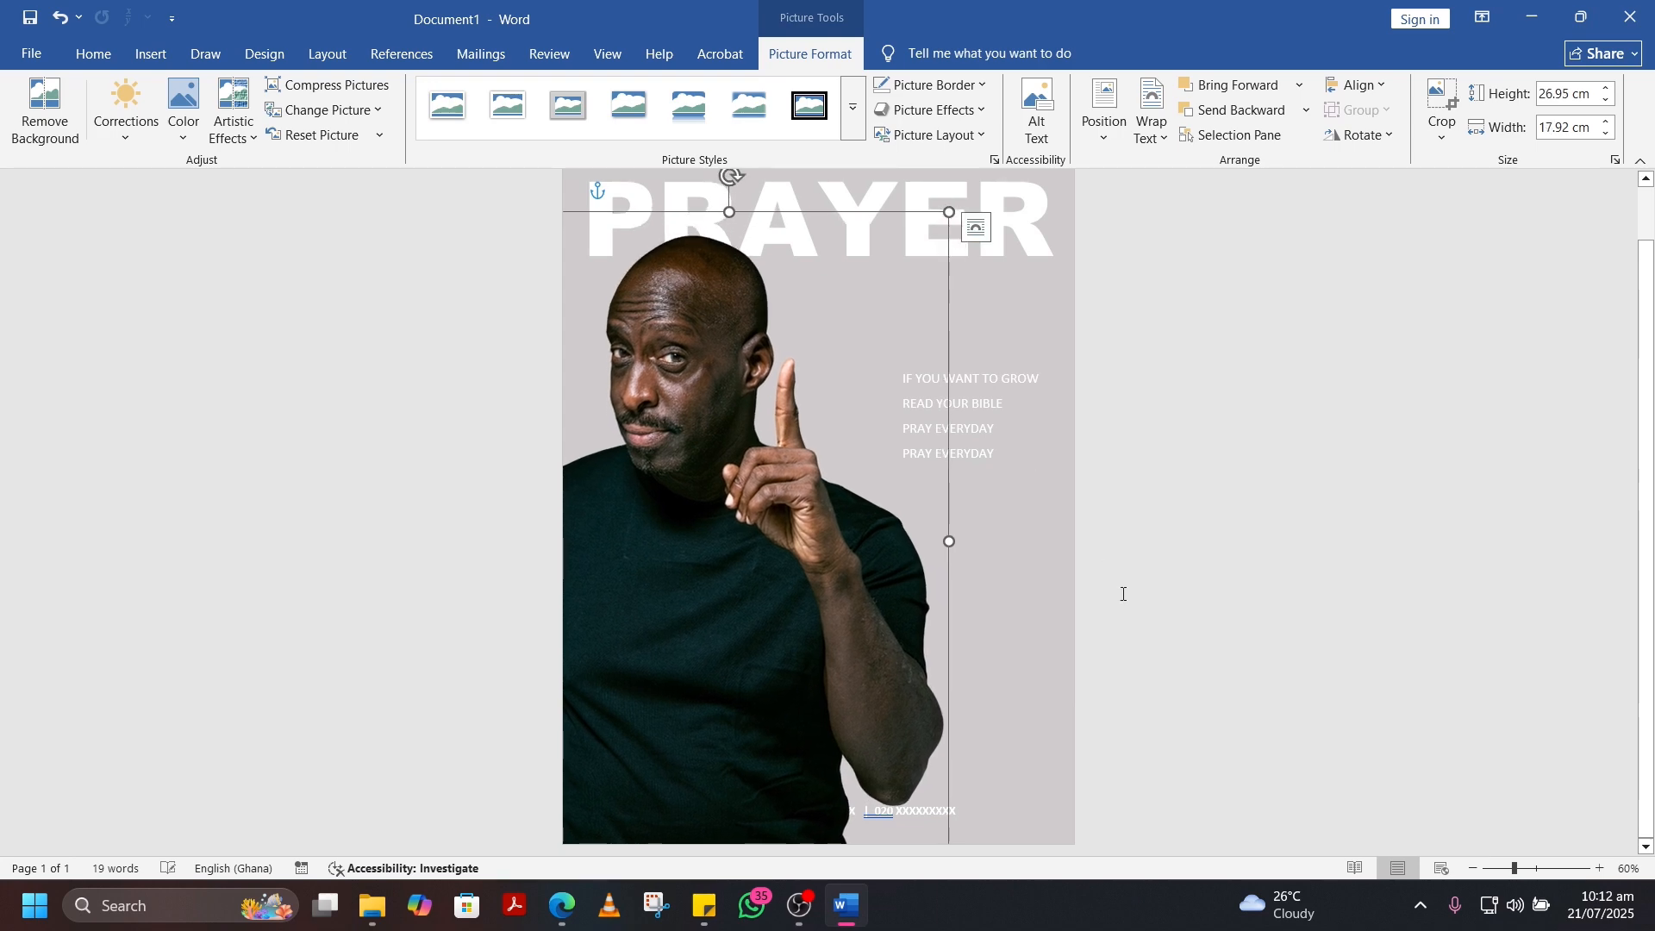
pyautogui.click(1060, 628)
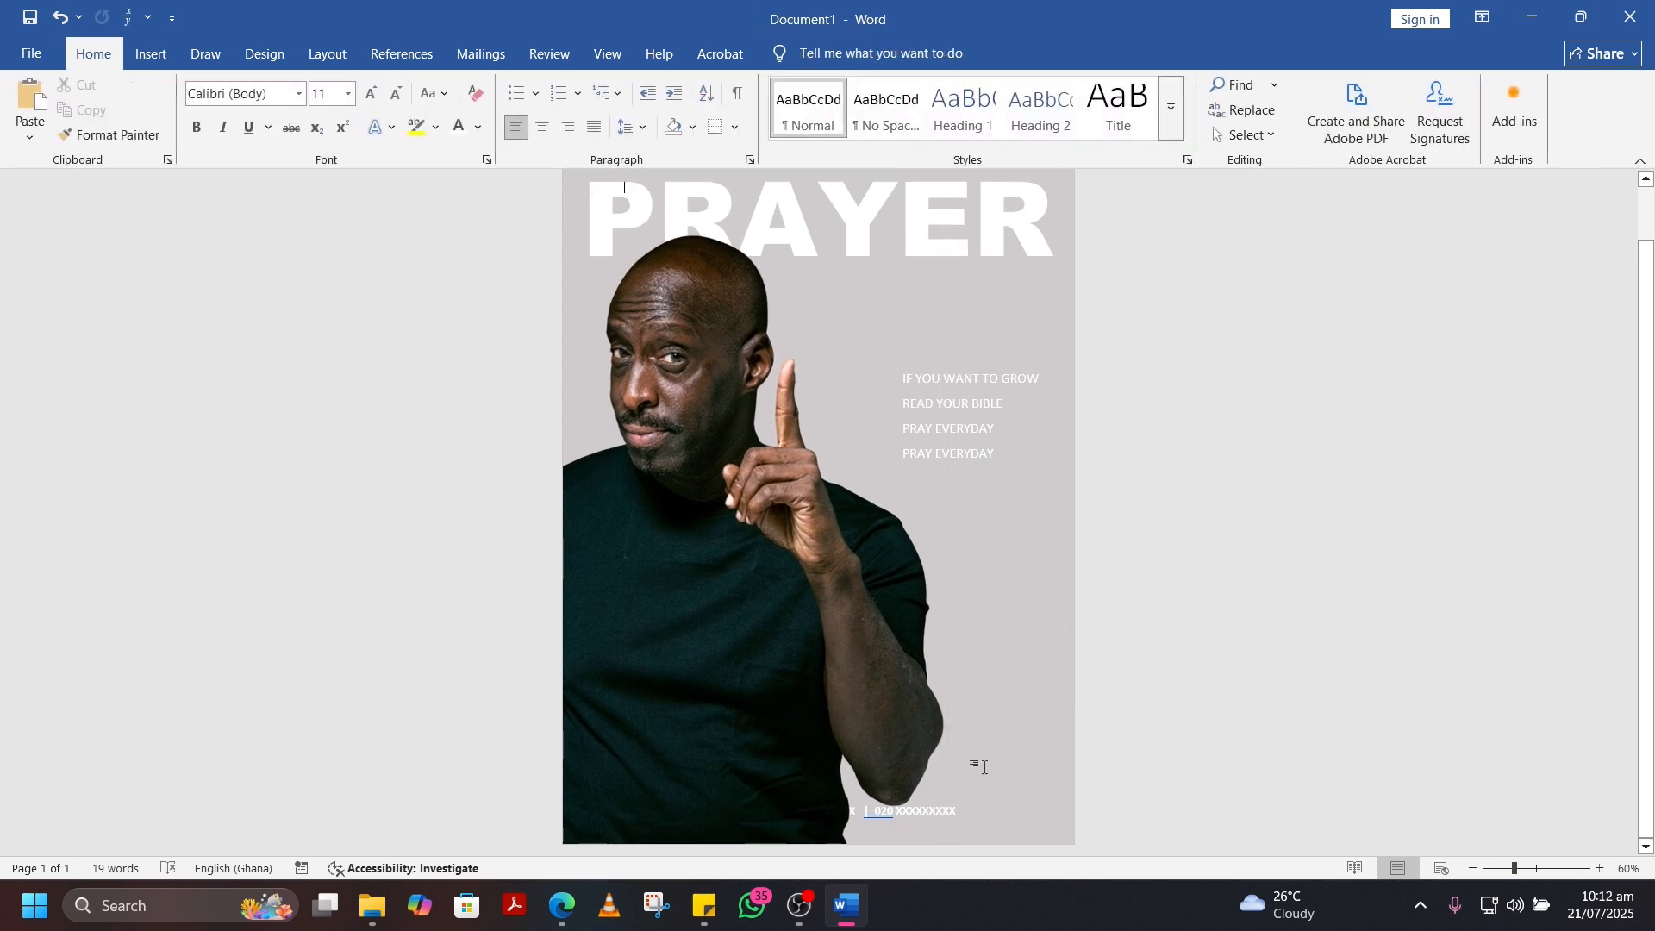
pyautogui.click(951, 811)
pyautogui.hotkey('ctrl', 'z')
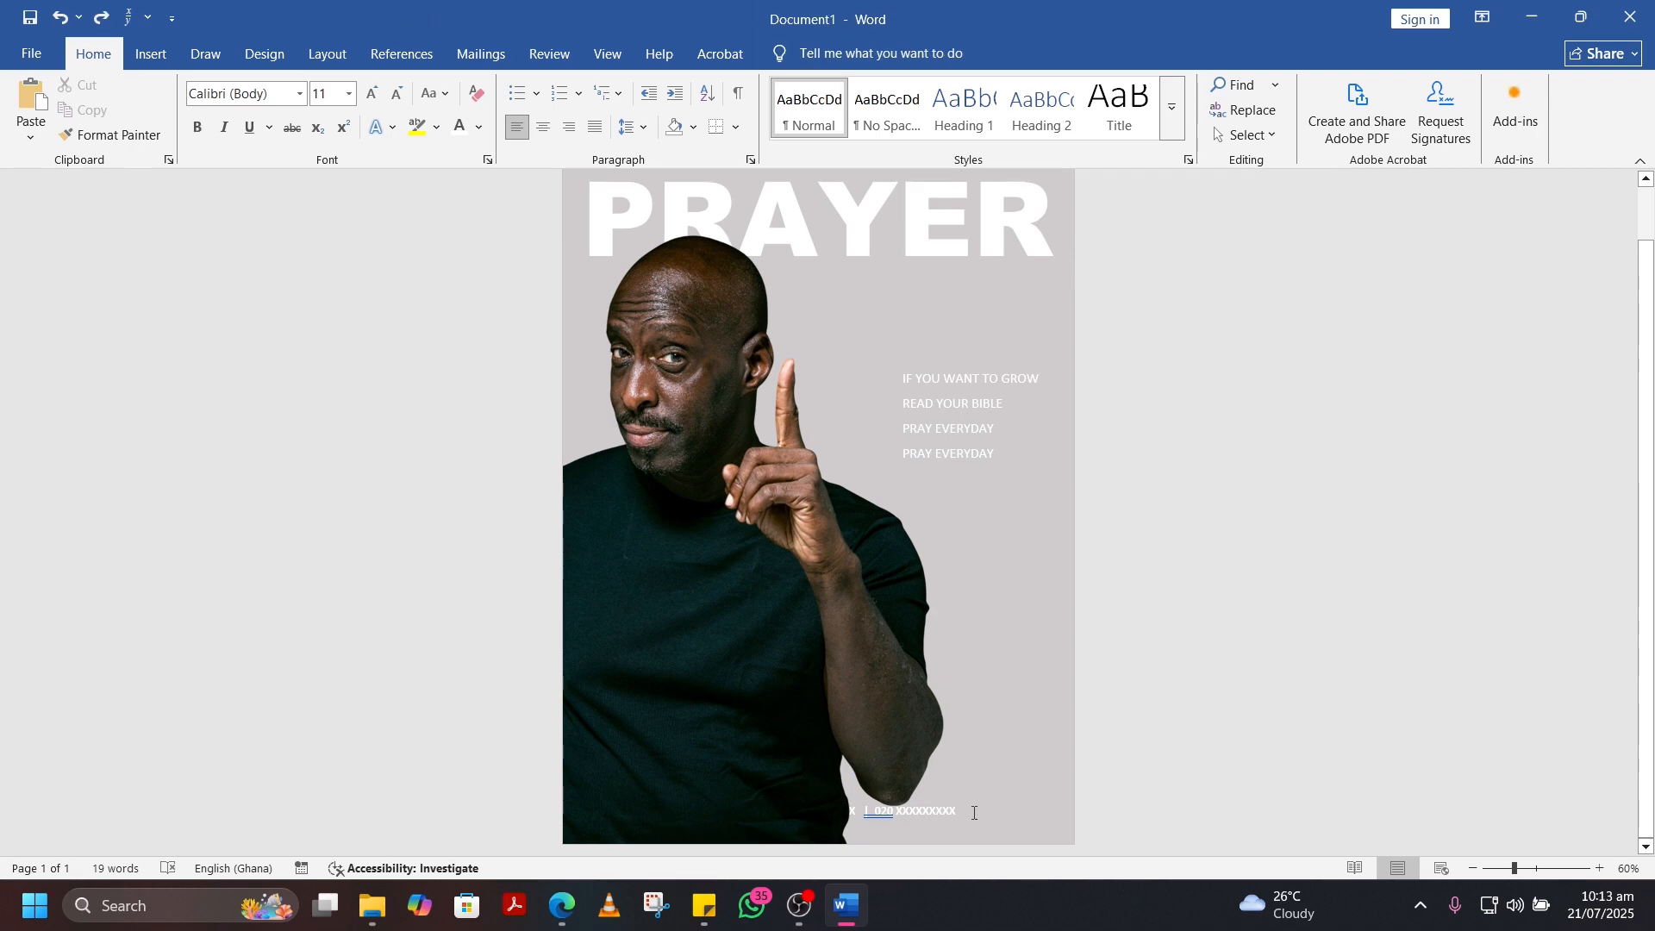
# Step: Bring the contact line's text box in front of the portrait and lower it slightly toward the page's bottom edge
pyautogui.click(961, 812)
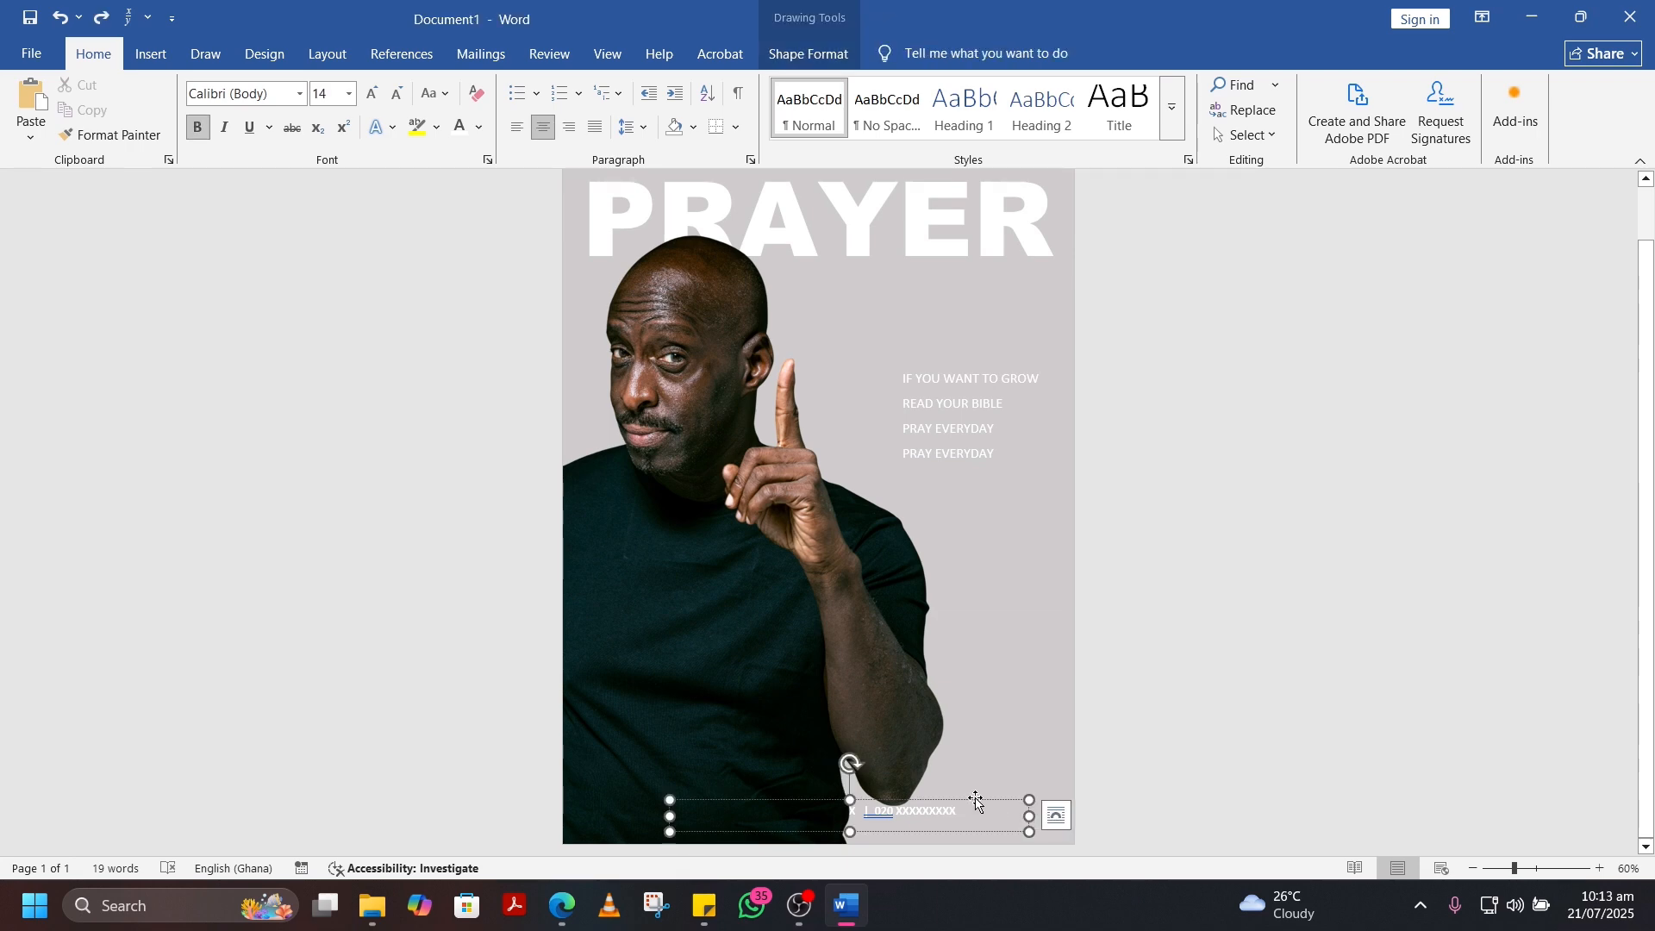
pyautogui.click(978, 804)
pyautogui.moveTo(977, 804); pyautogui.dragTo(983, 810)
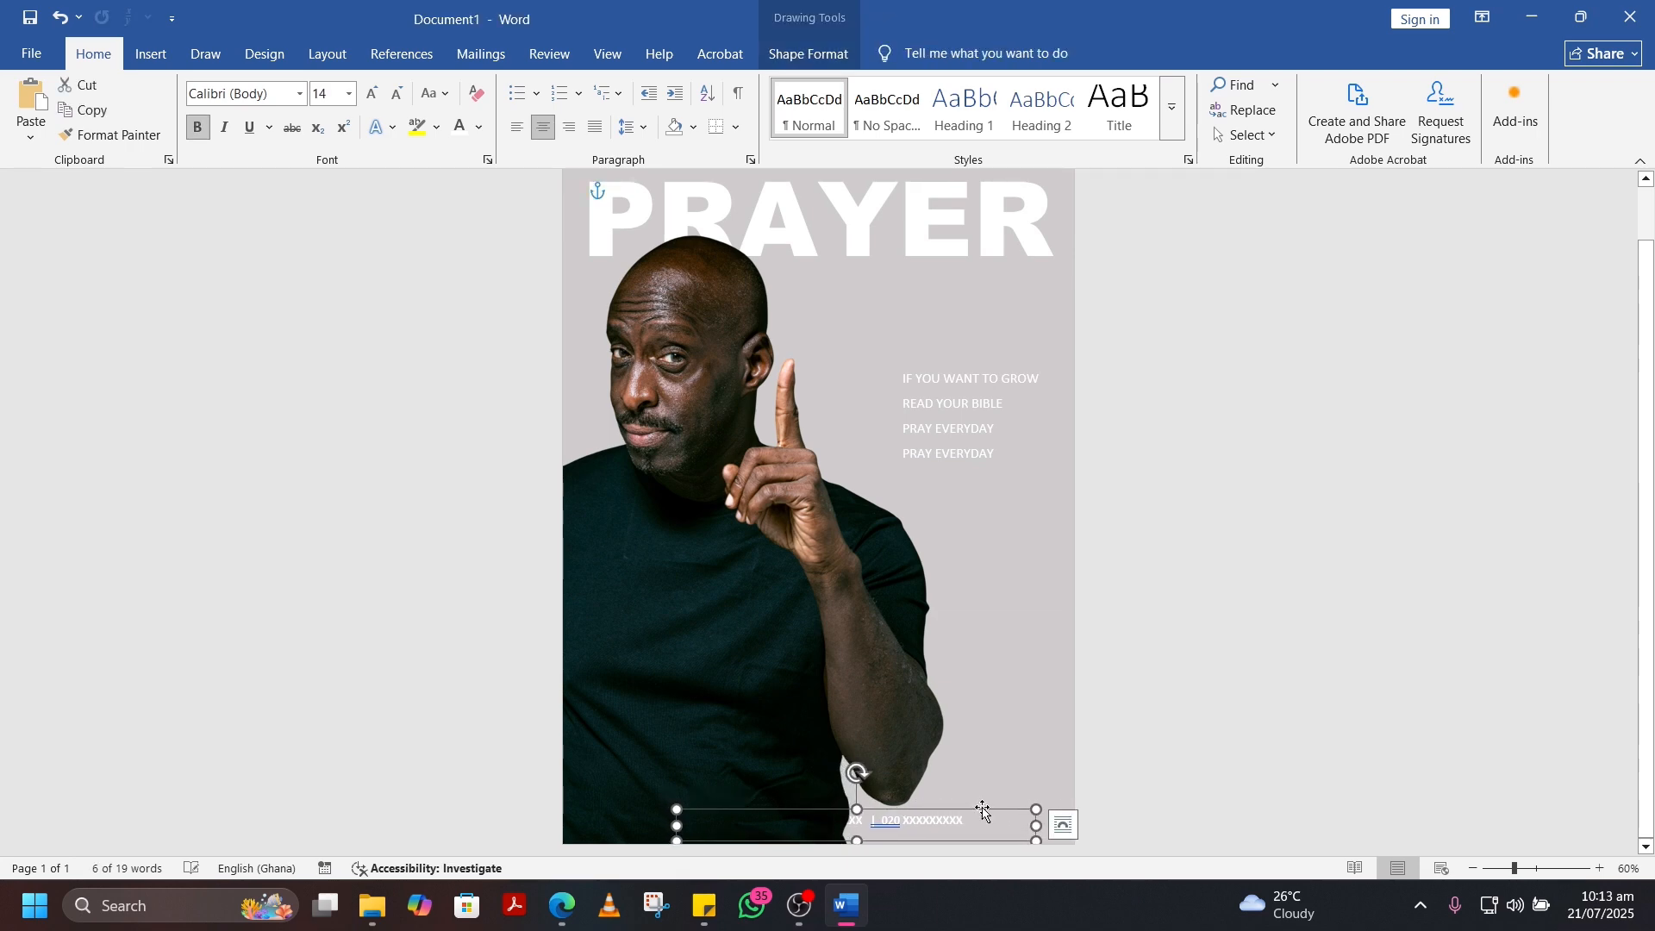
pyautogui.rightClick(984, 810)
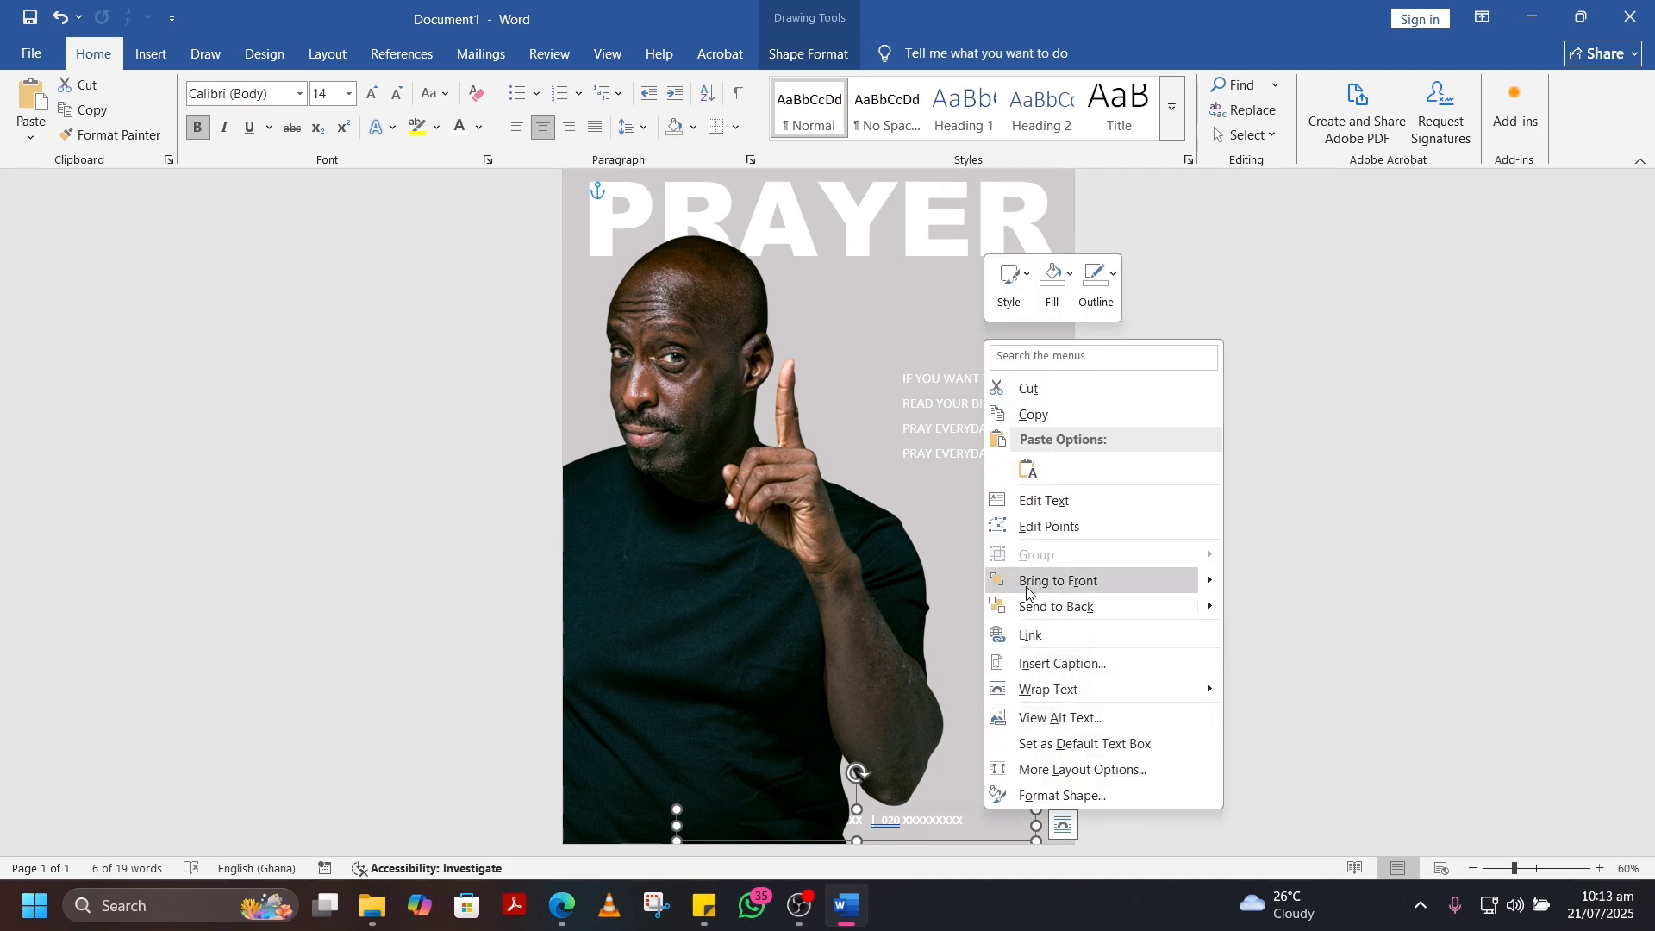
pyautogui.click(1119, 582)
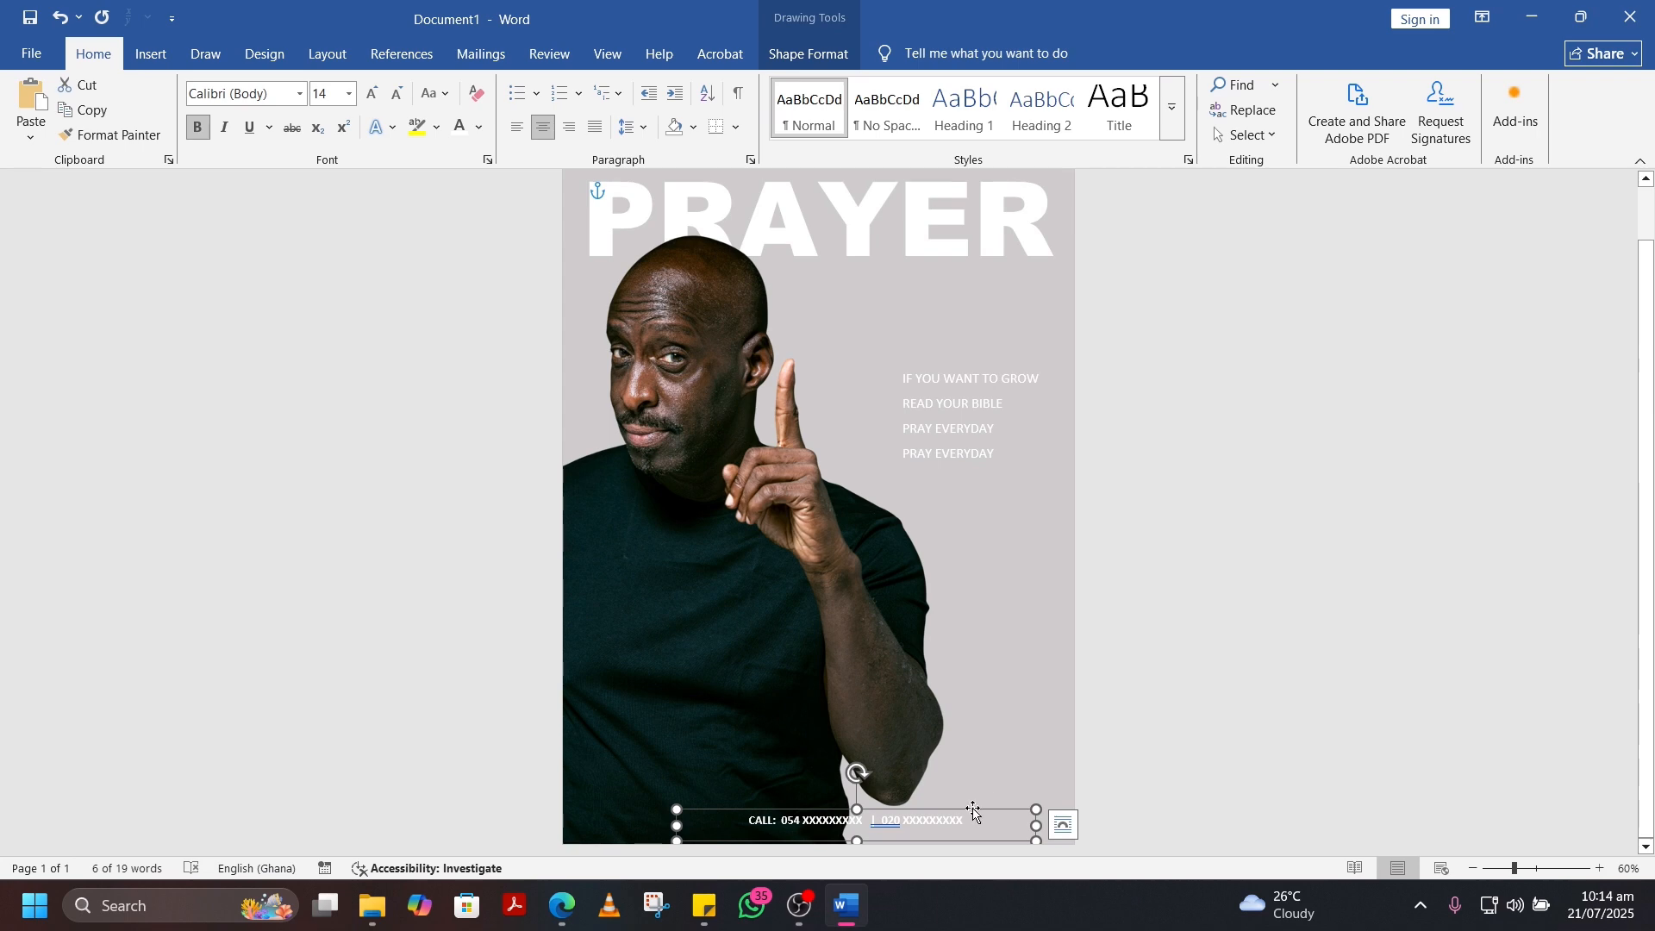
pyautogui.moveTo(973, 816); pyautogui.dragTo(968, 820)
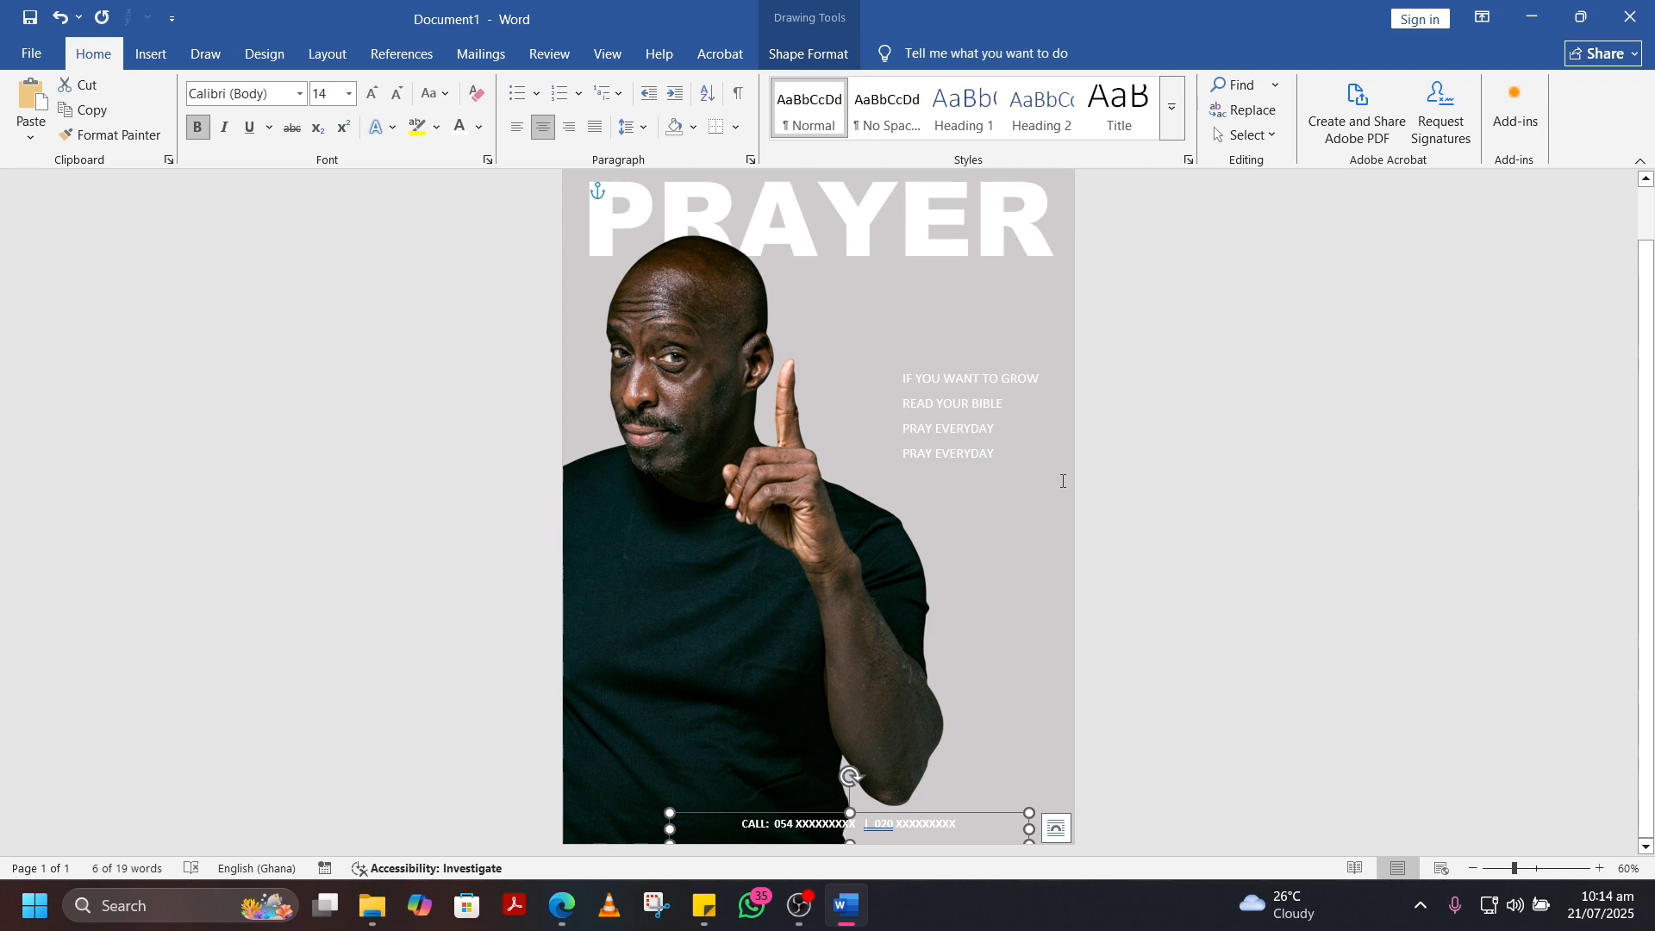
# Step: Change the flyer's page colour to black
pyautogui.scroll(1, 1063, 481)
pyautogui.scroll(1, 1063, 481)
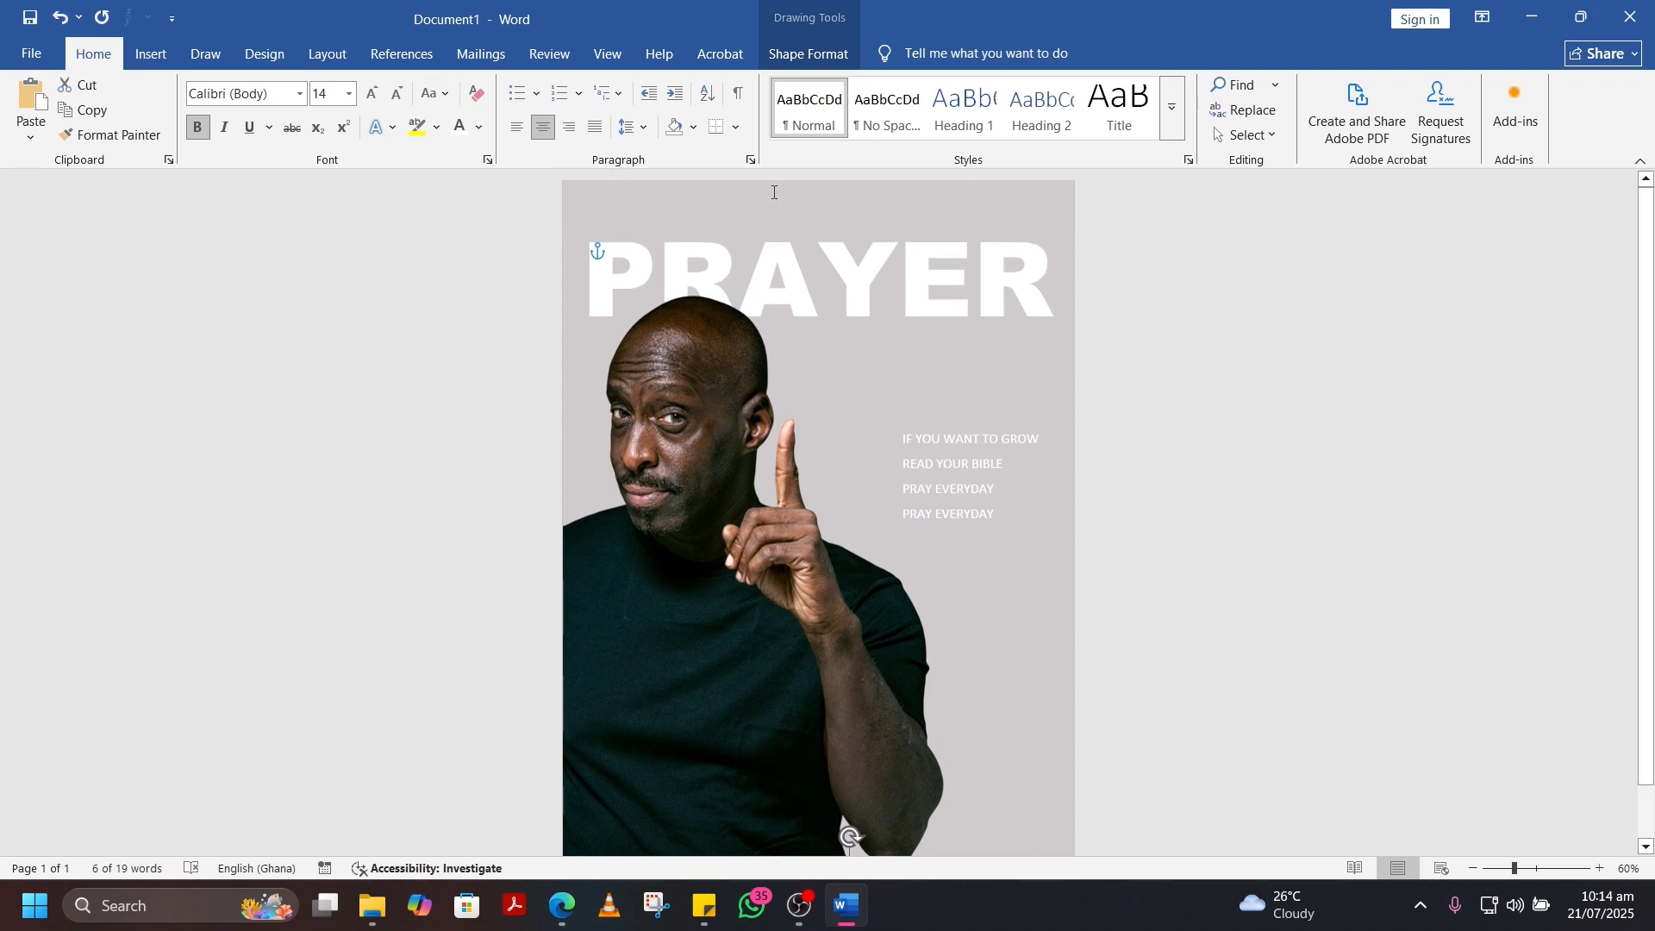
pyautogui.click(266, 55)
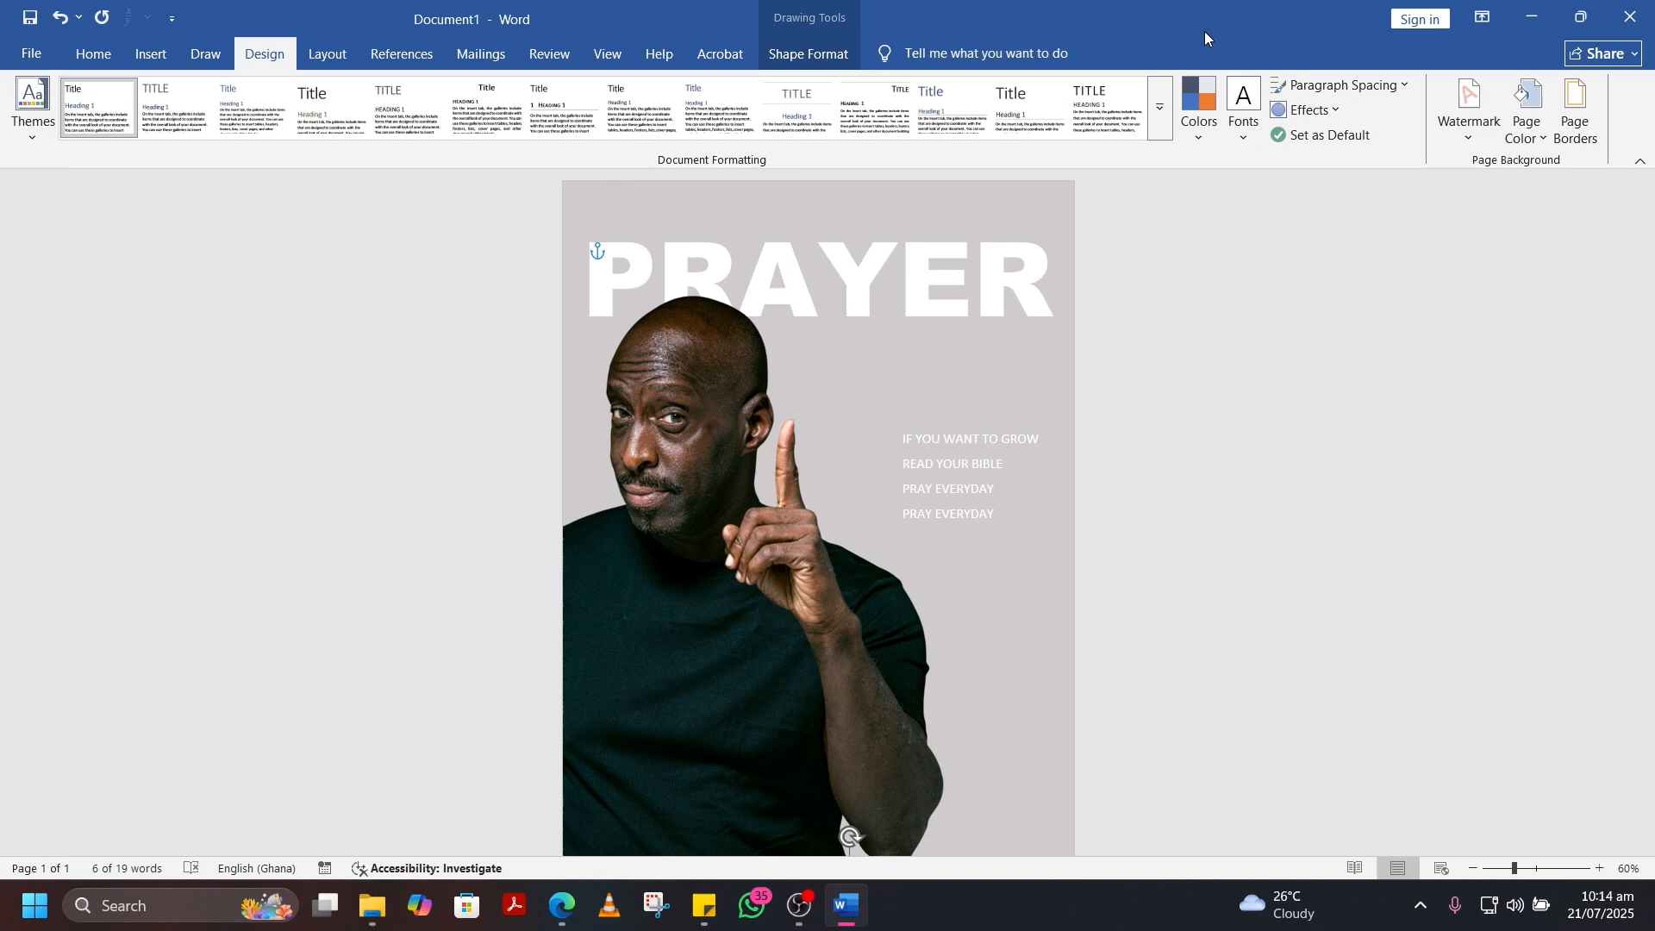
pyautogui.click(1528, 129)
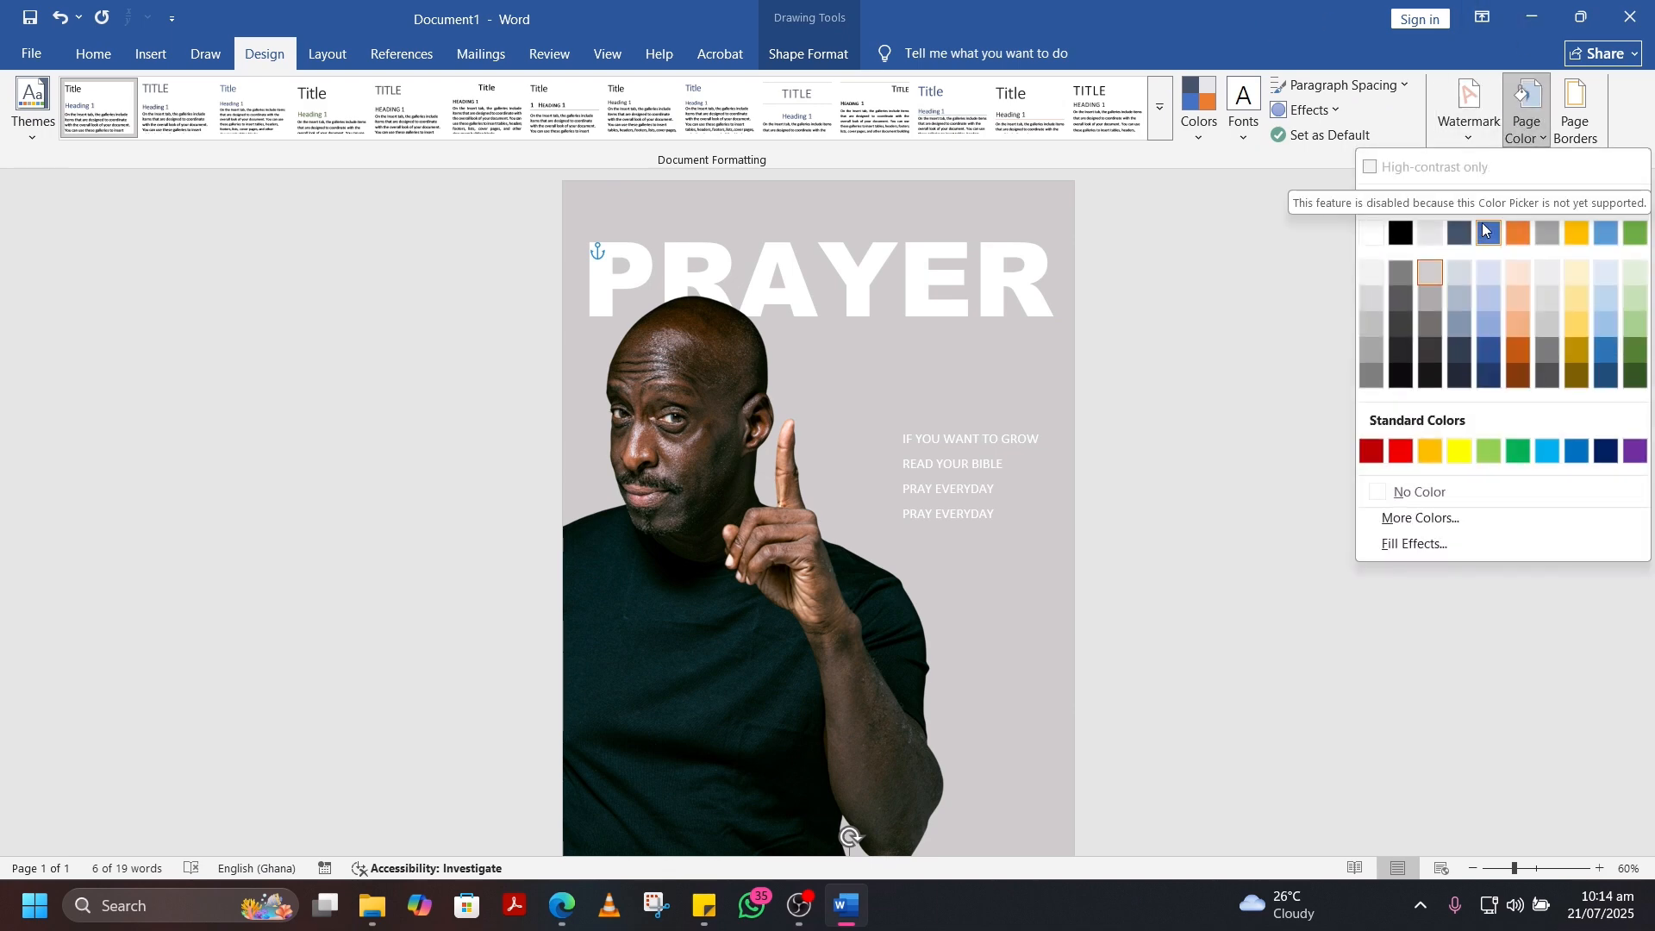
pyautogui.click(1405, 235)
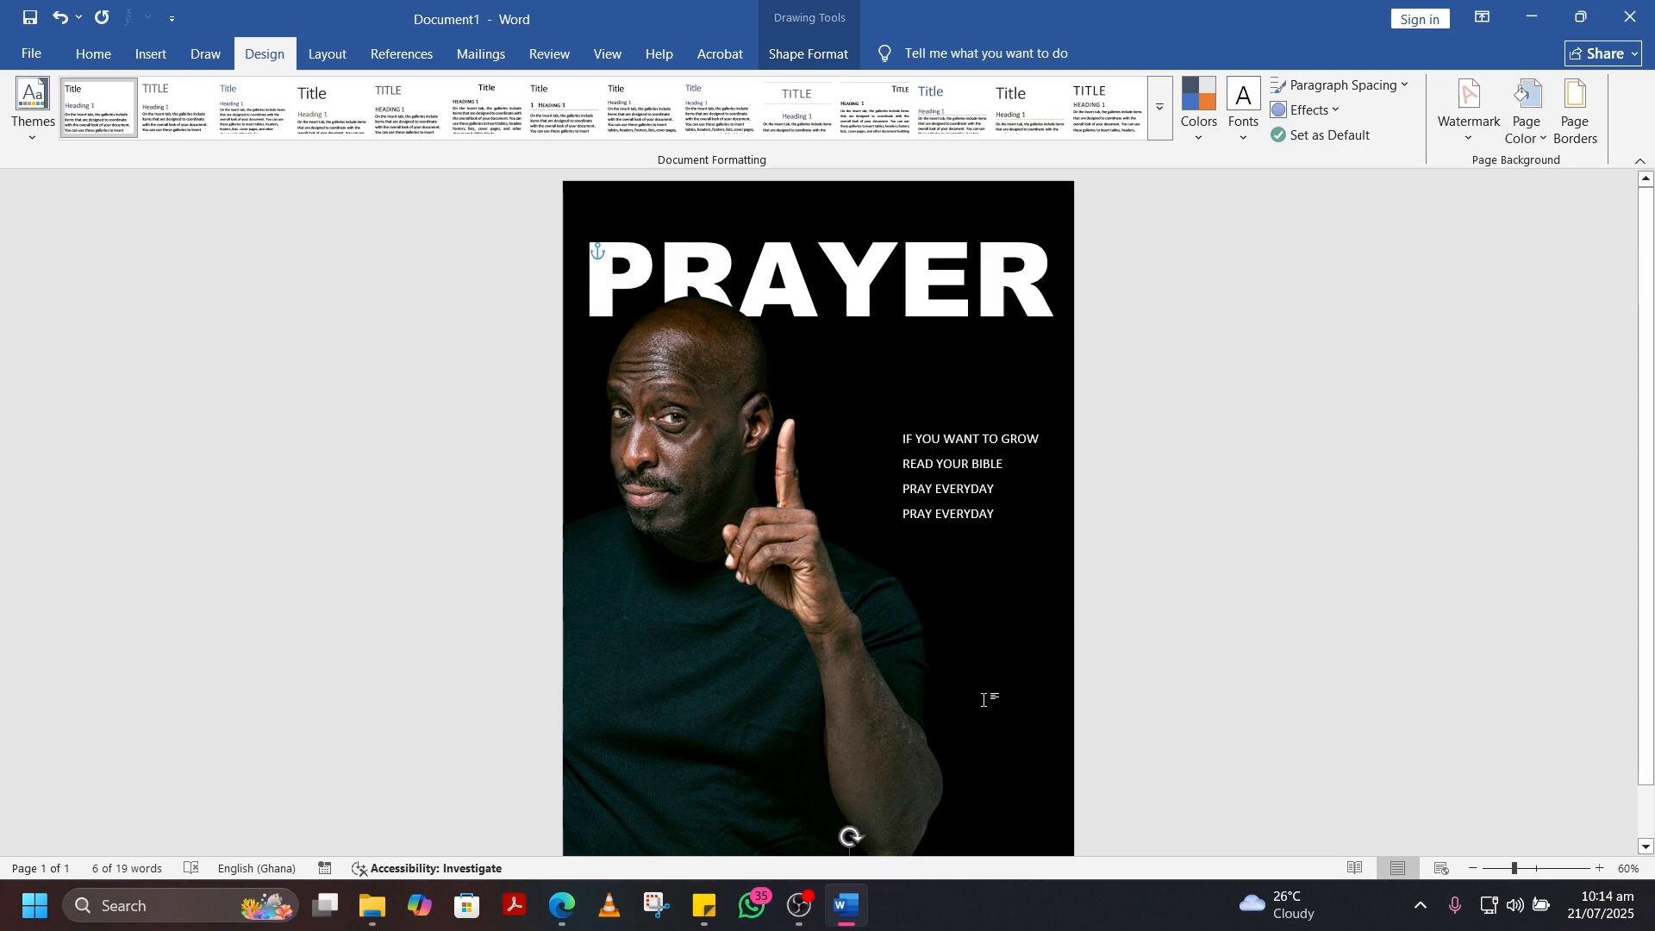
# Step: Colour only the final letter R of the PRAYER heading gold
pyautogui.scroll(-1, 983, 700)
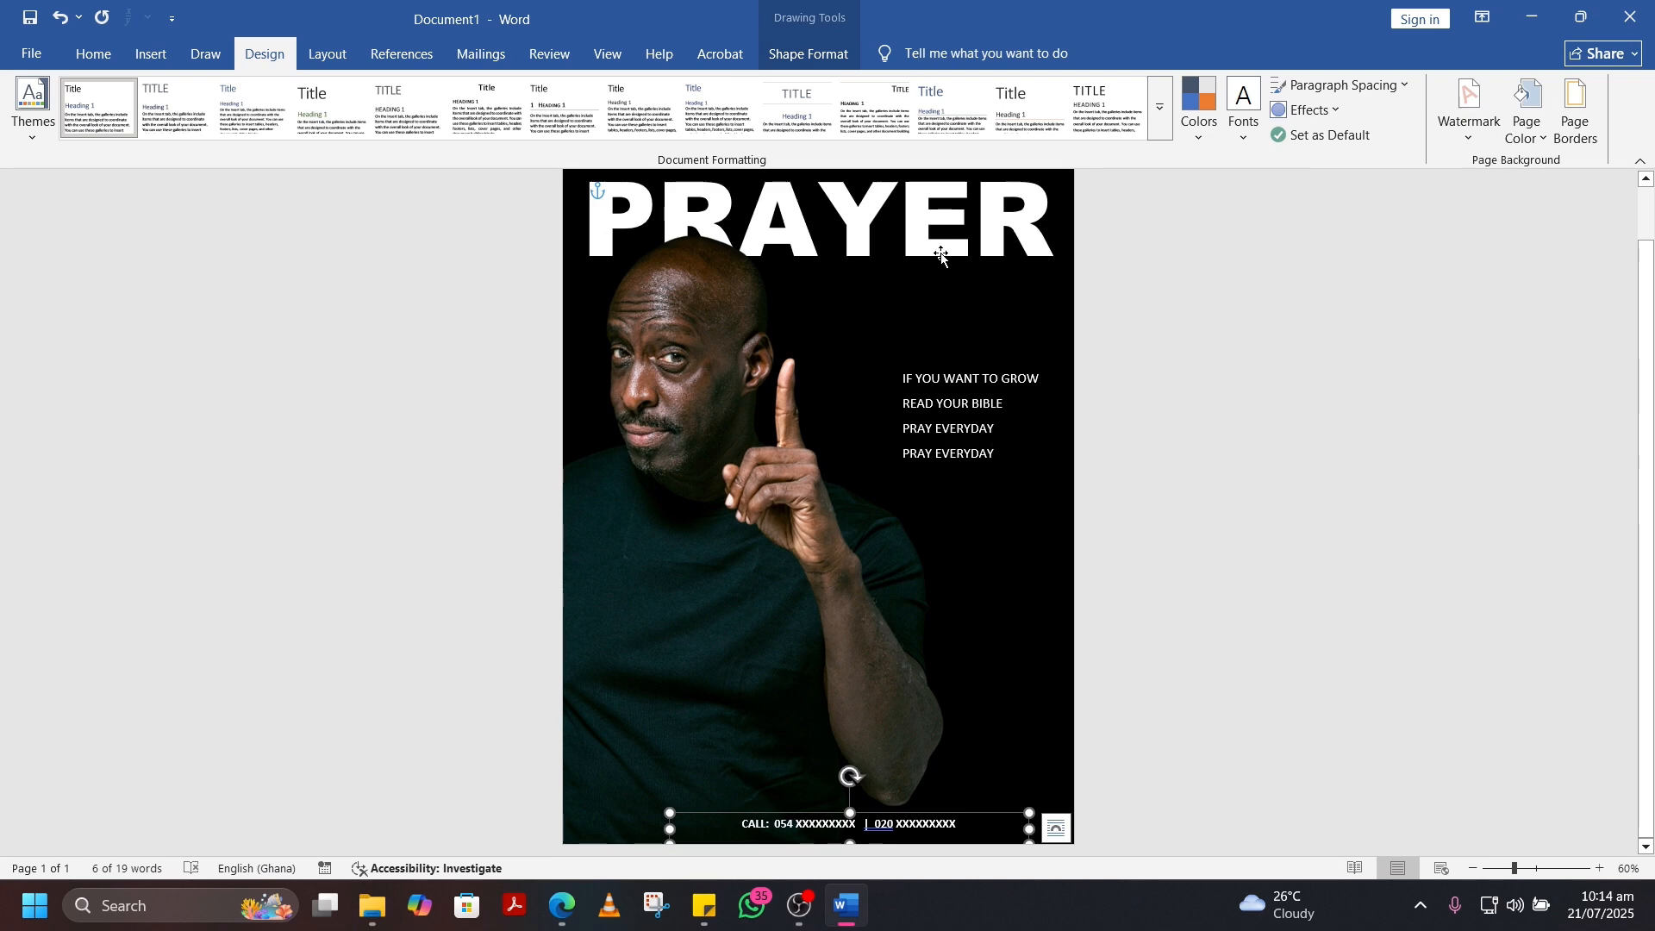
pyautogui.click(868, 215)
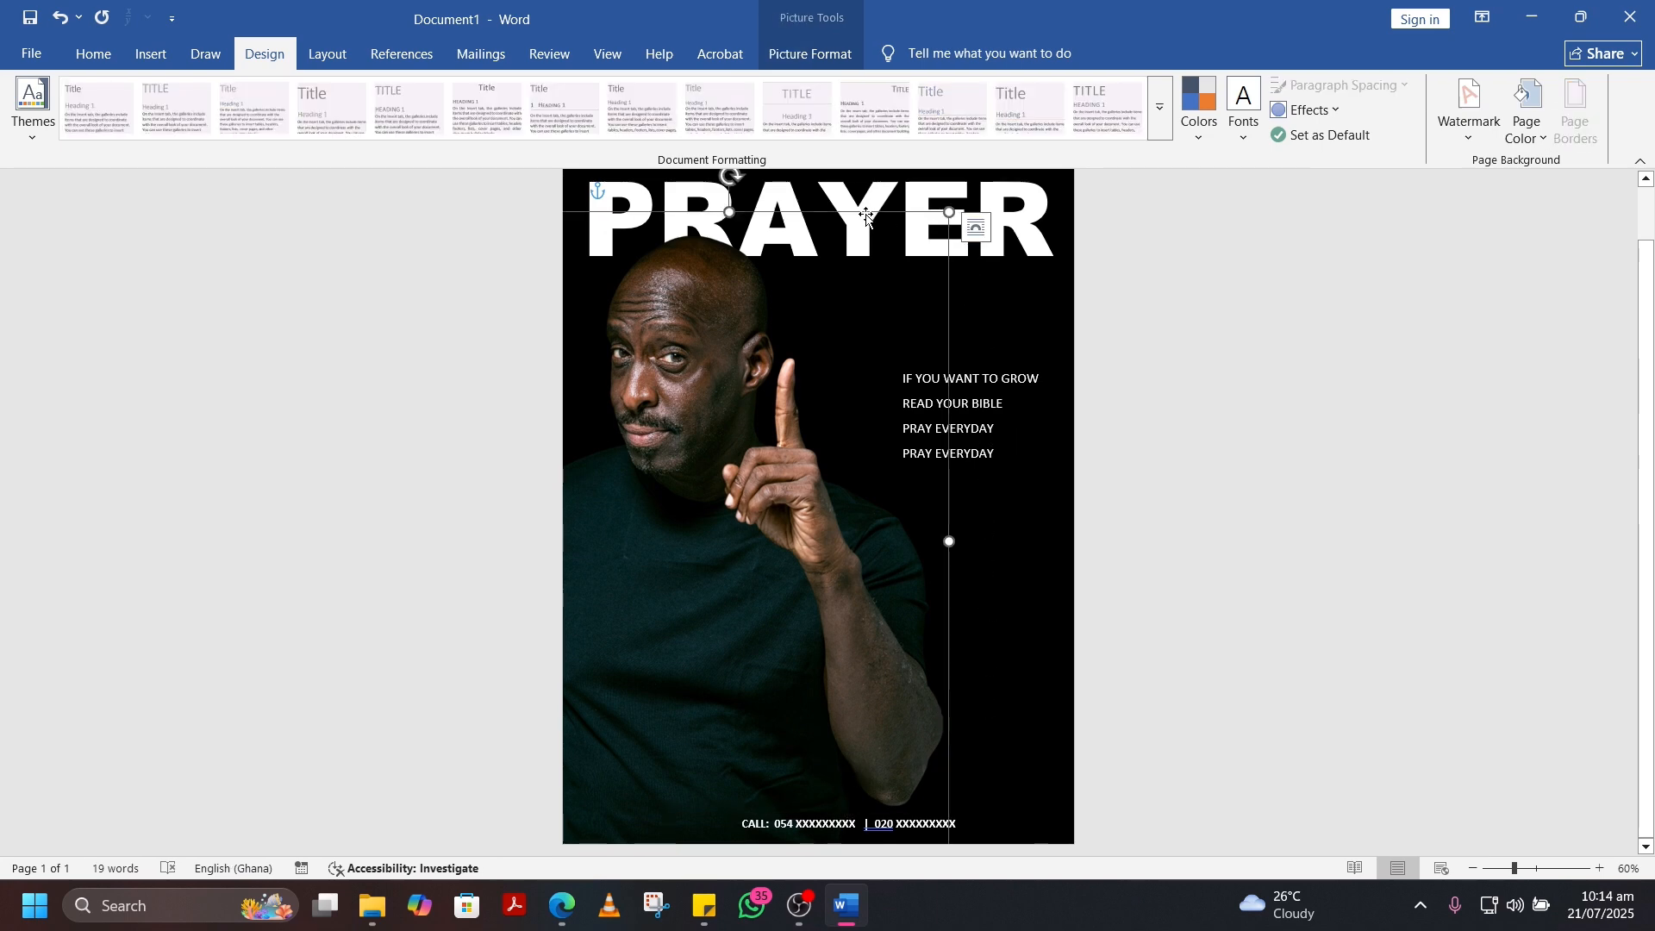
pyautogui.click(1043, 209)
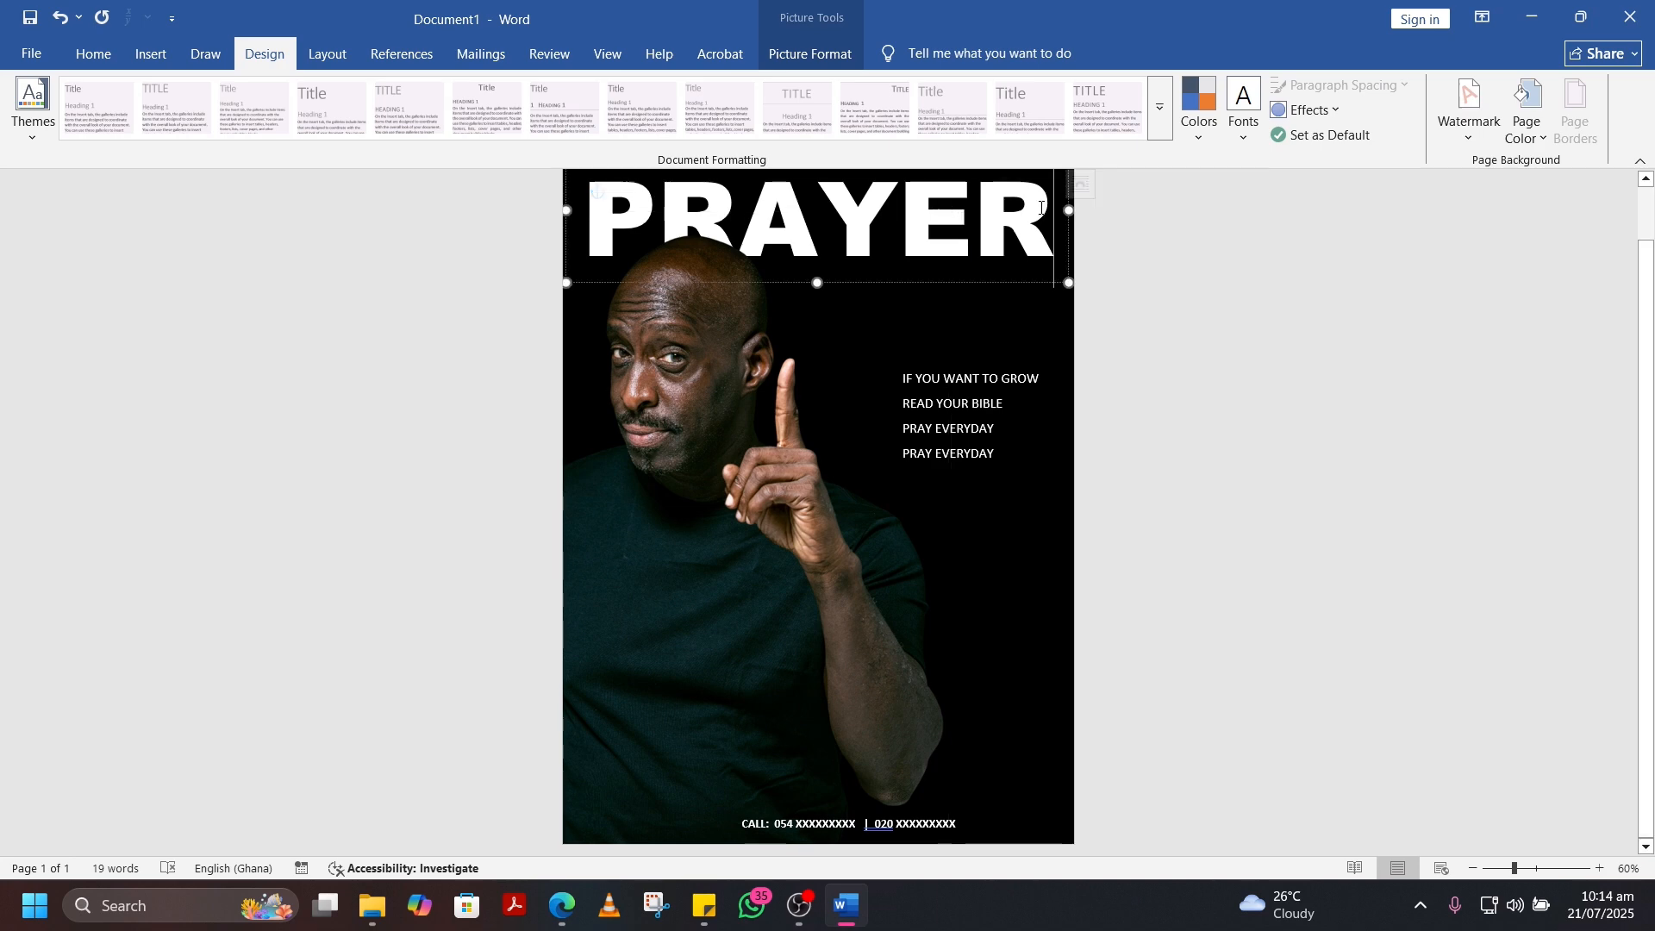
pyautogui.moveTo(1046, 212); pyautogui.dragTo(1006, 221)
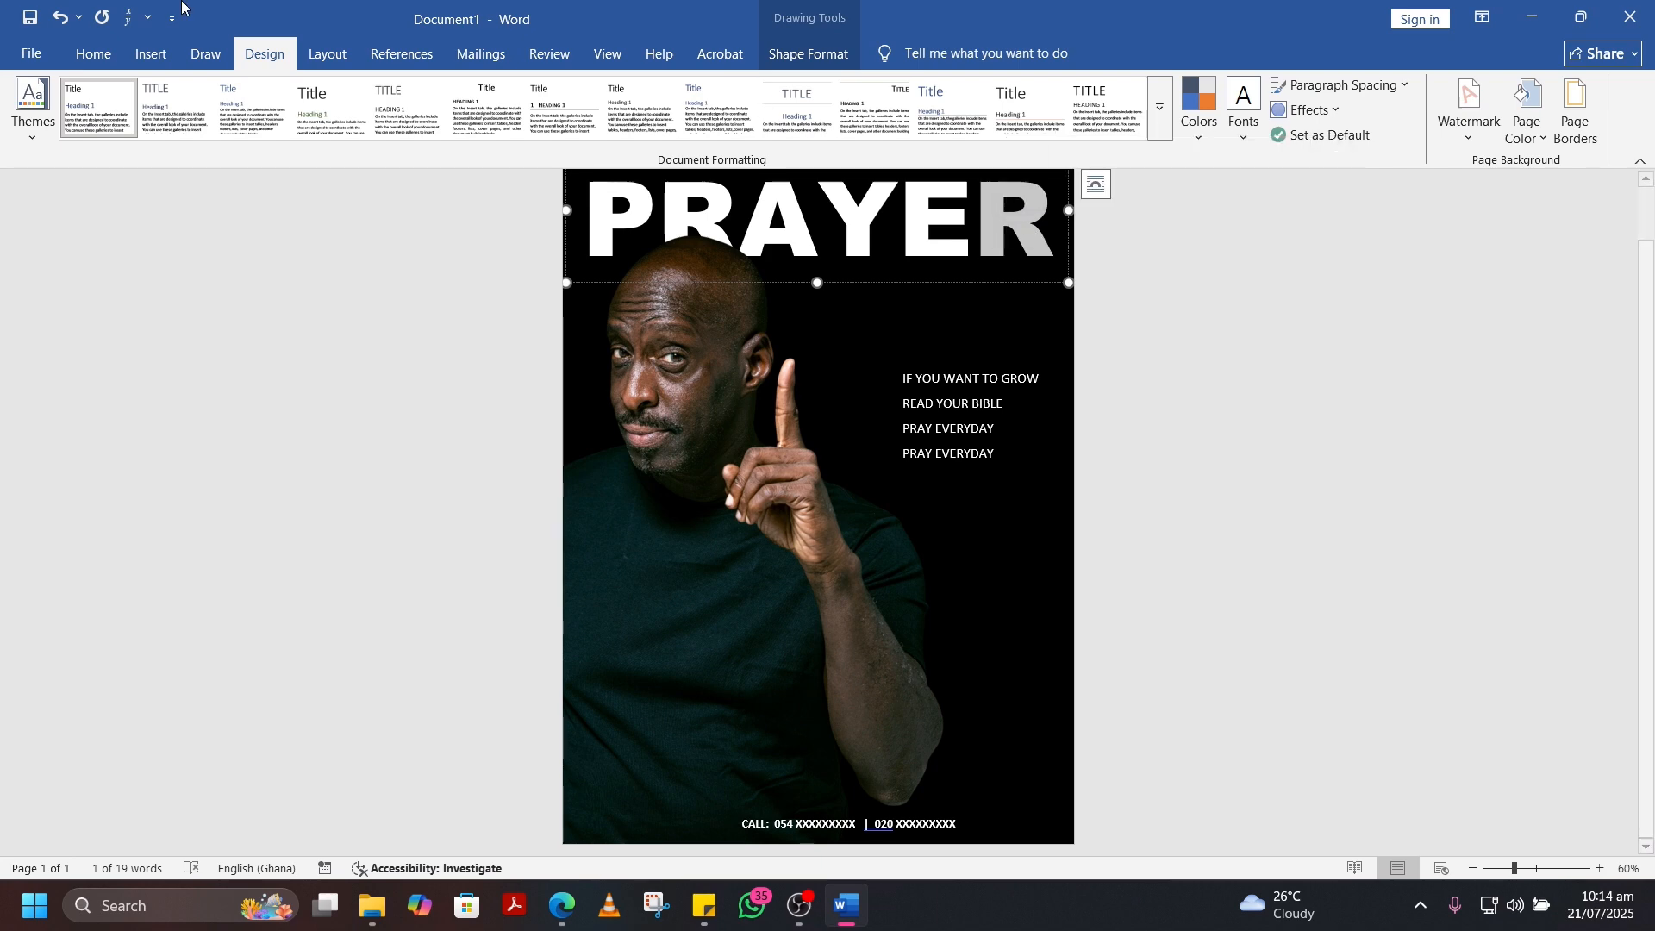
pyautogui.click(151, 54)
pyautogui.click(95, 54)
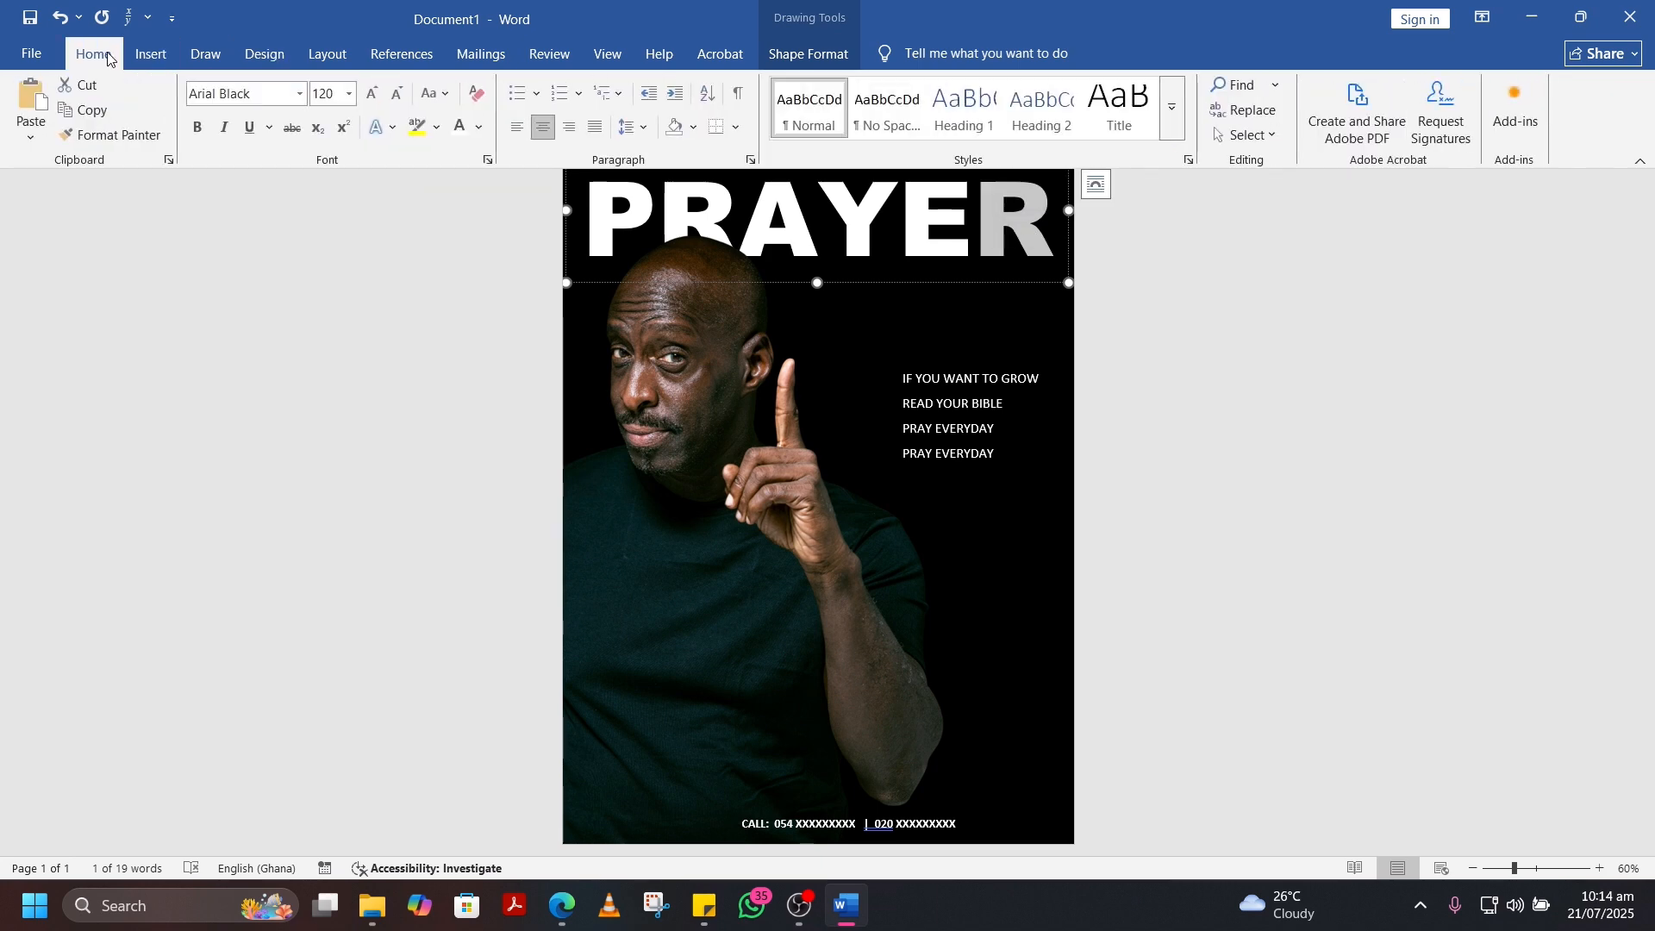
pyautogui.click(478, 129)
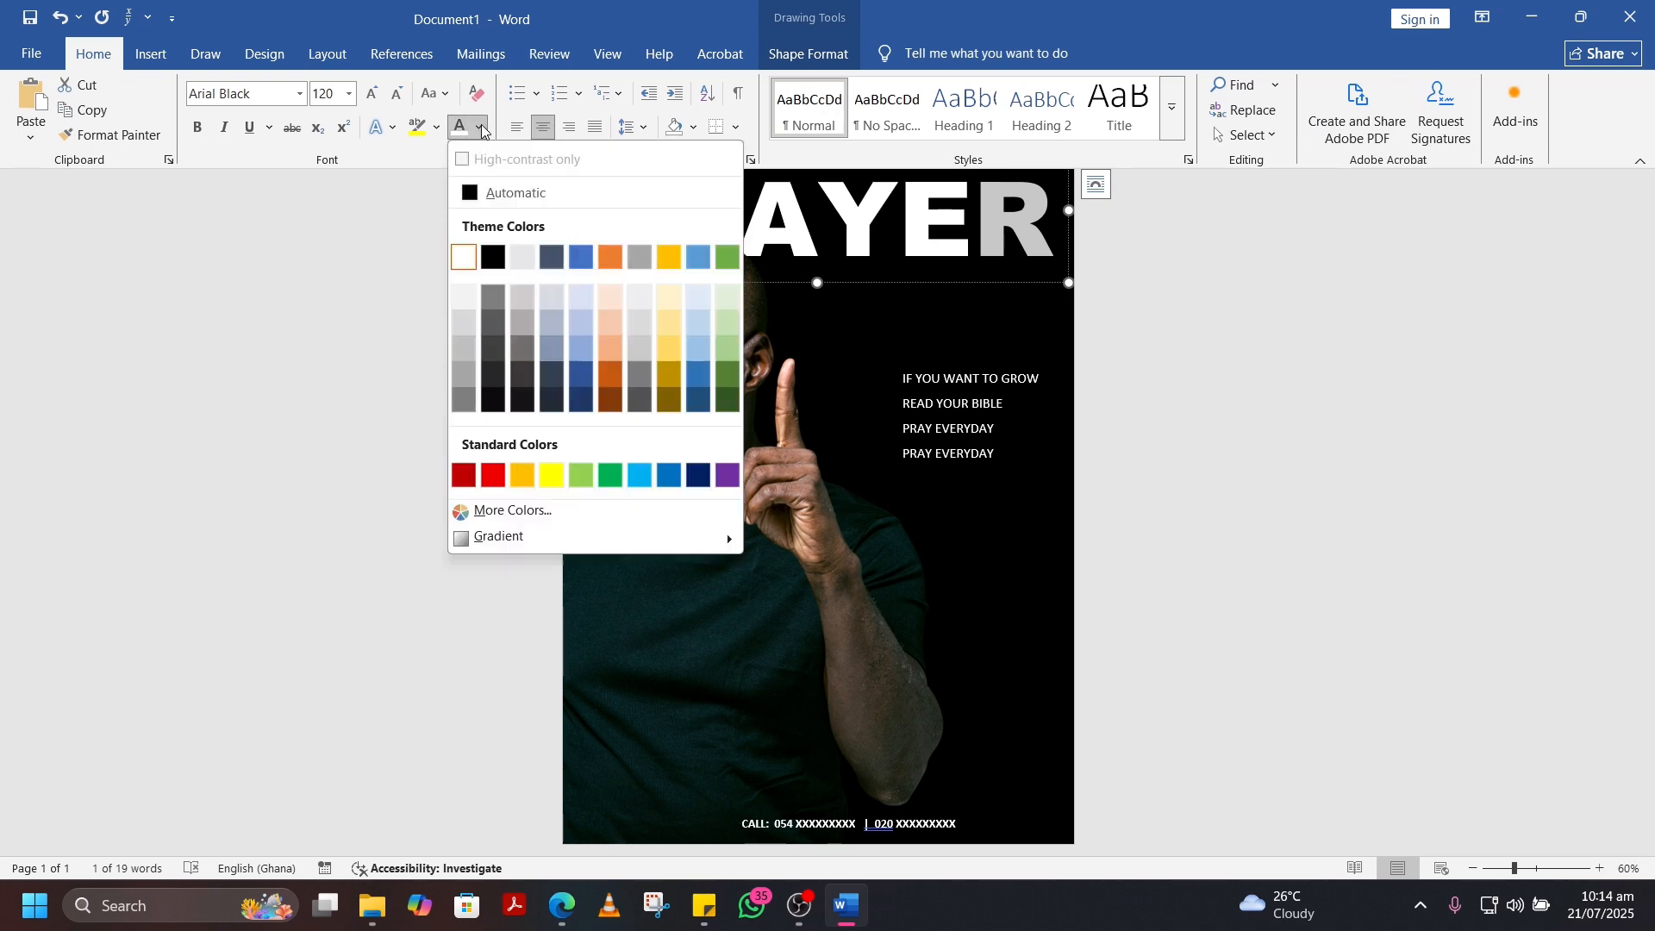
pyautogui.click(670, 257)
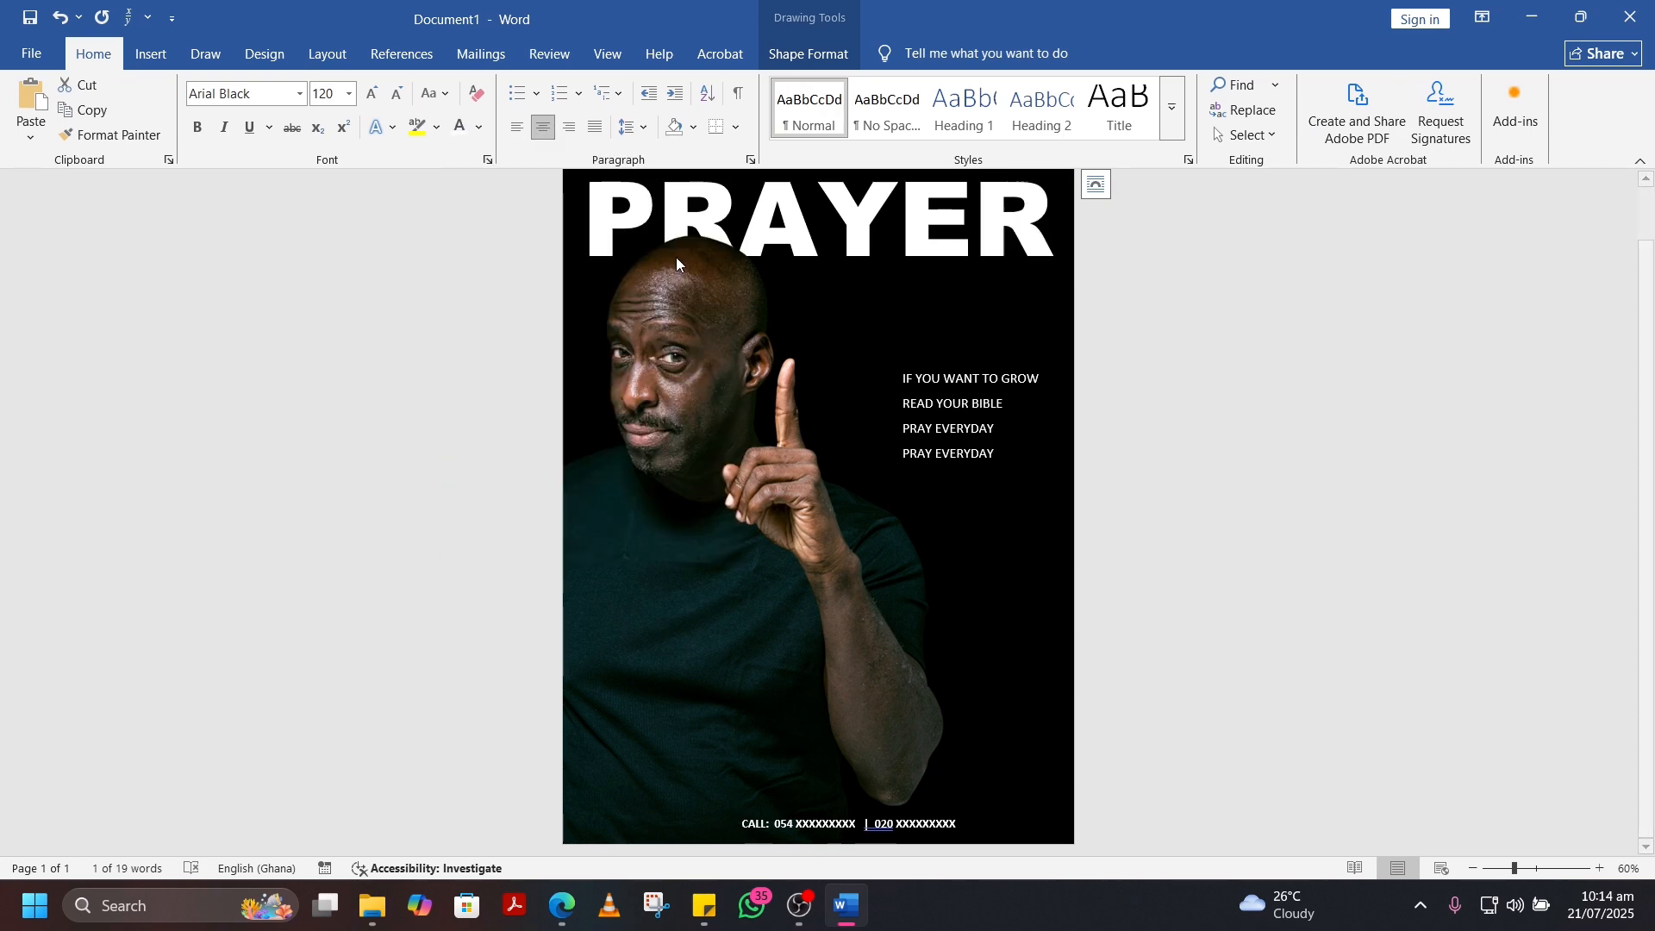
# Step: Colour the READ YOUR BIBLE line gold to match the heading's last letter, and deselect the text box
pyautogui.click(991, 394)
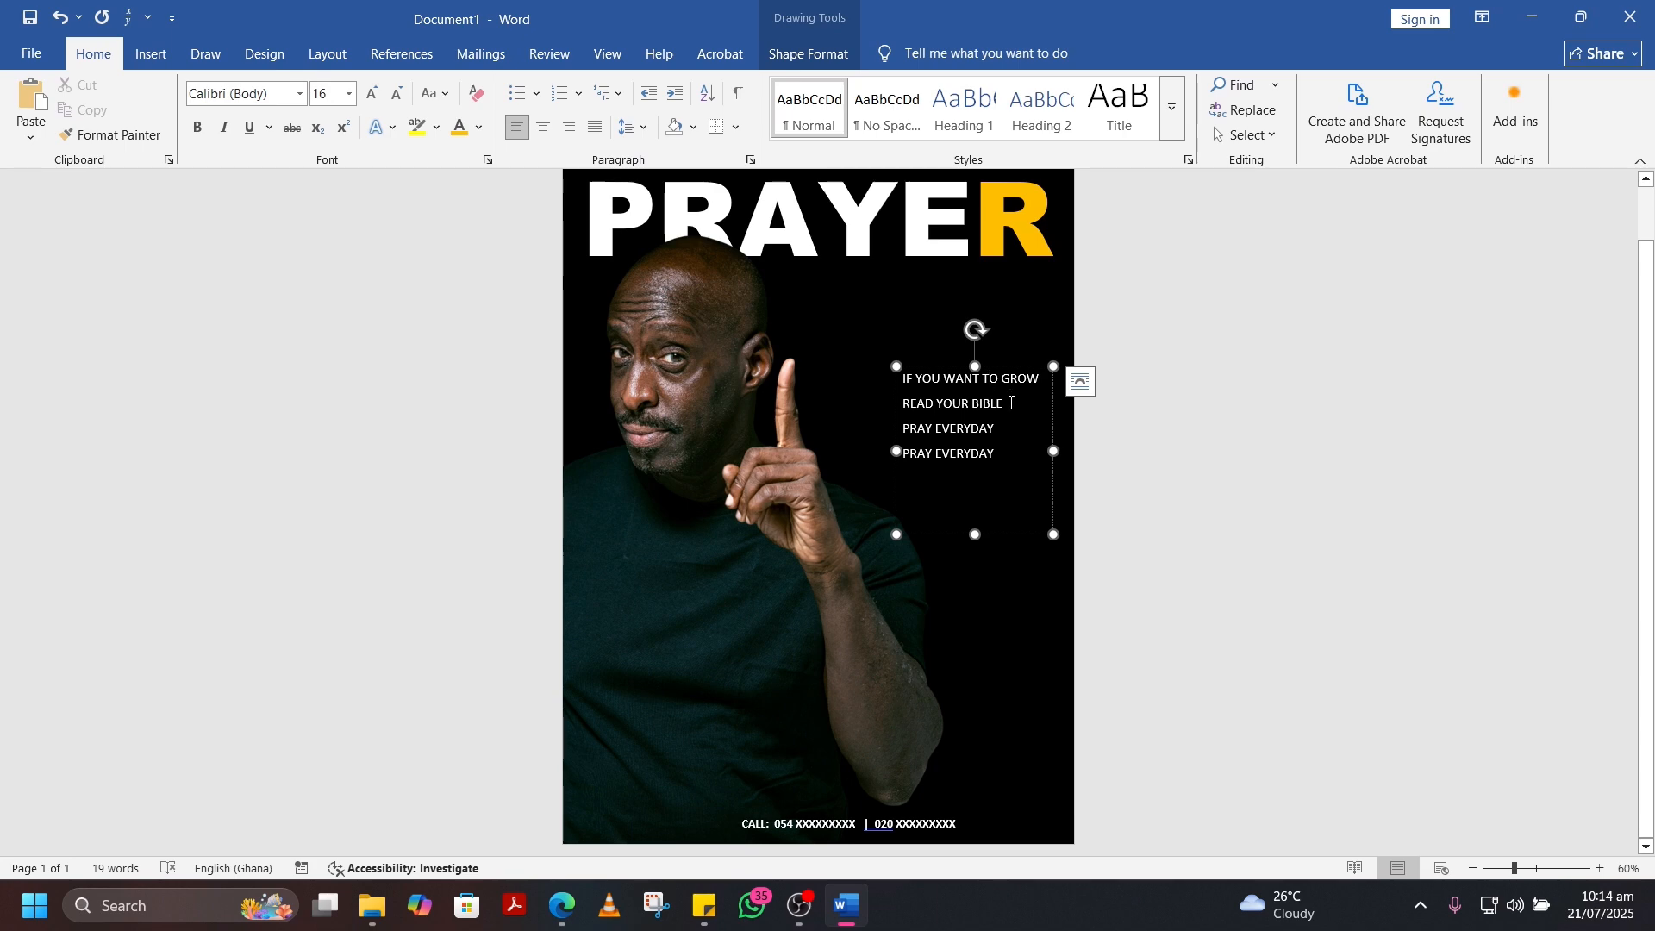
pyautogui.moveTo(1011, 403); pyautogui.dragTo(901, 403)
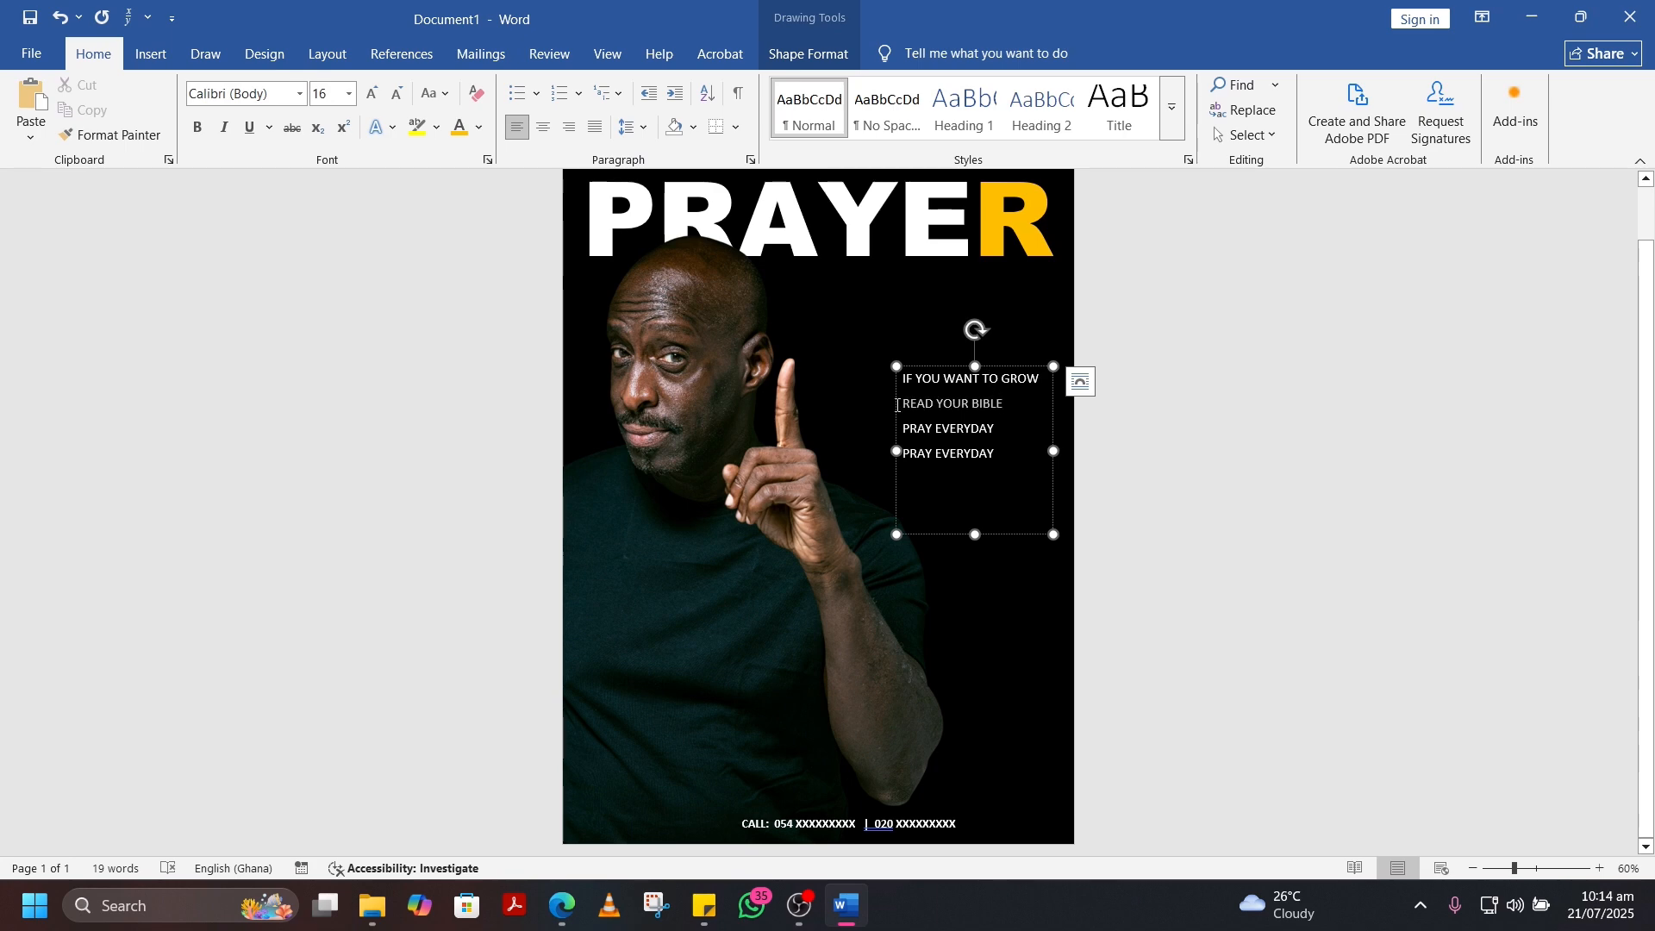
pyautogui.click(479, 131)
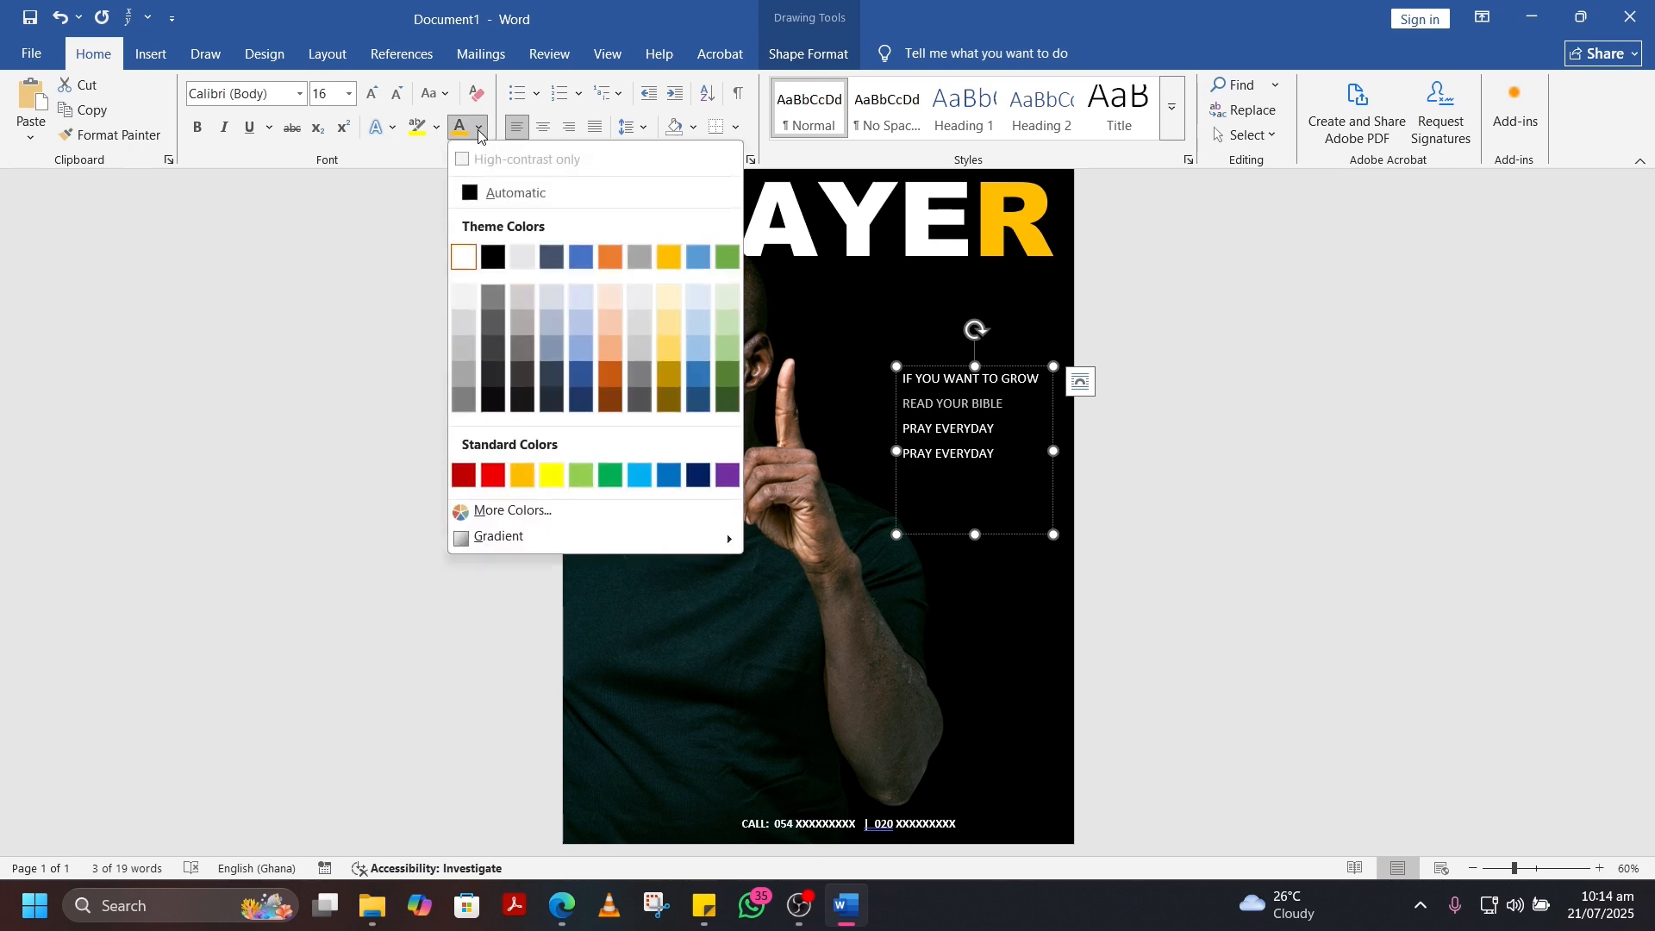
pyautogui.click(665, 257)
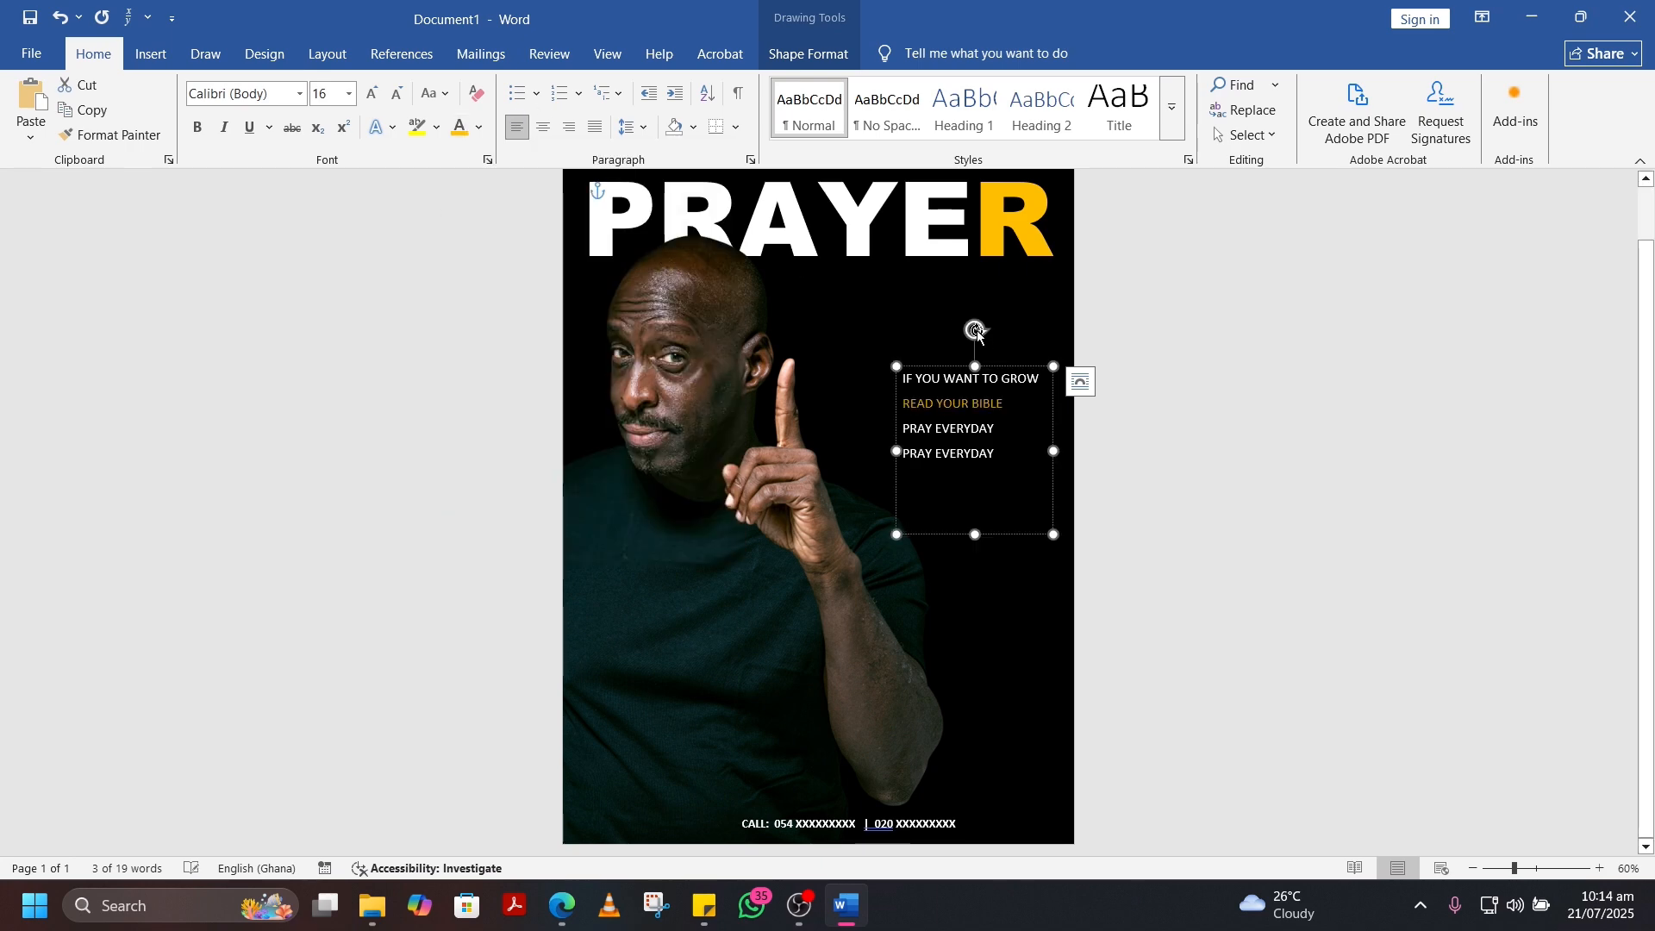
pyautogui.click(936, 306)
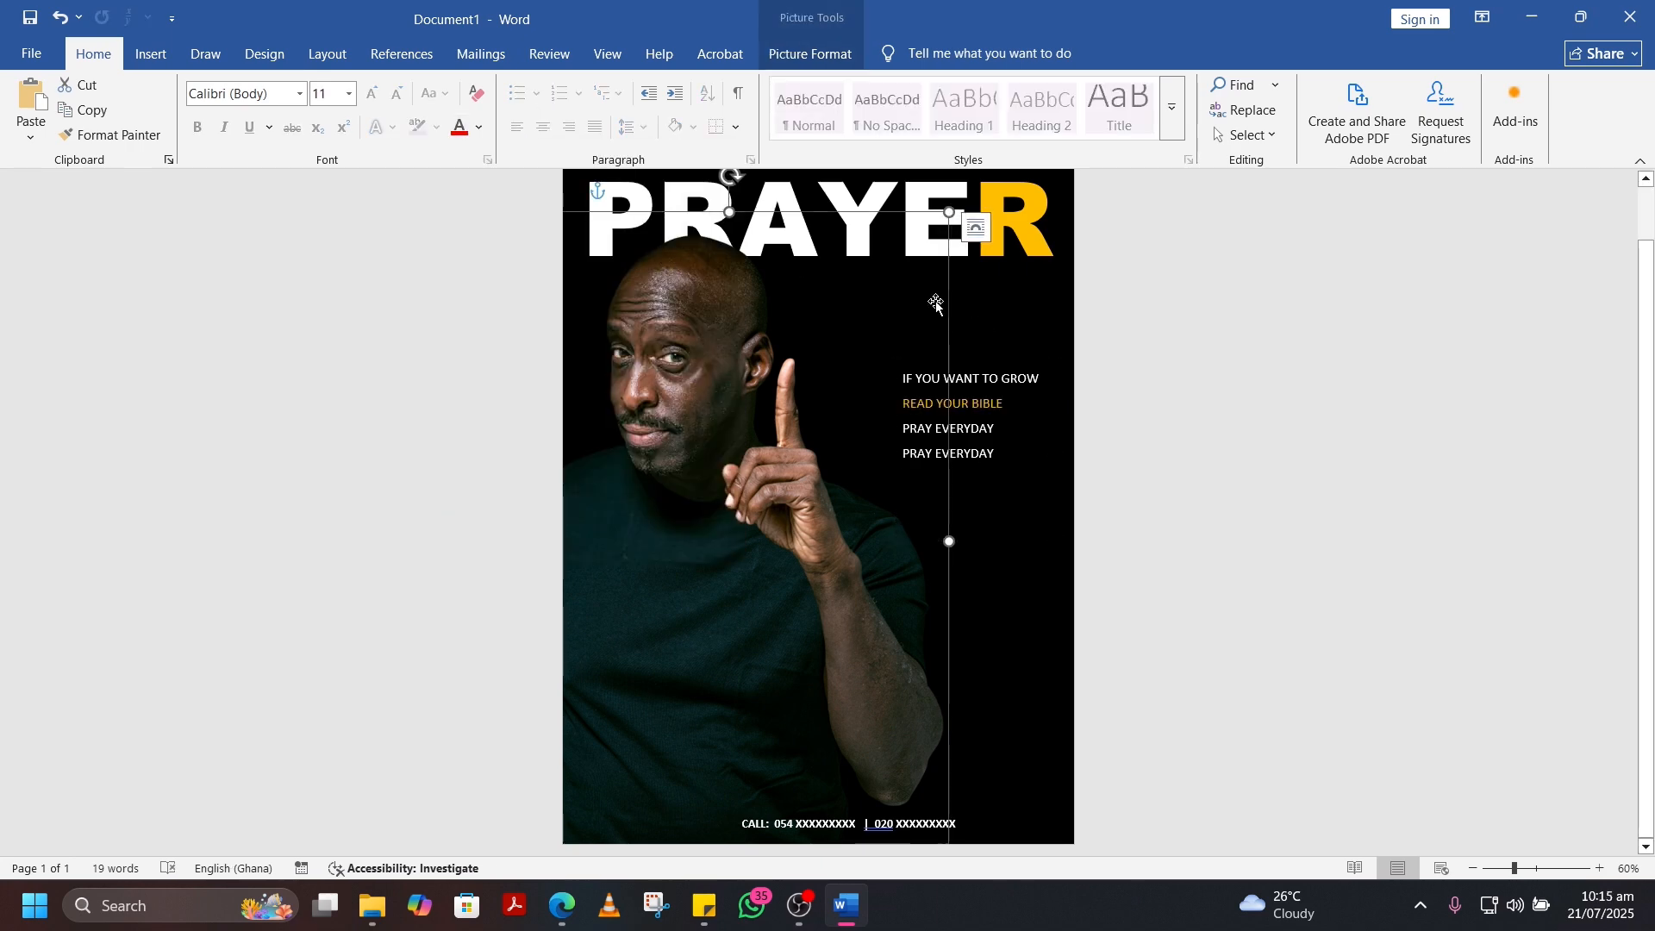
pyautogui.click(1109, 367)
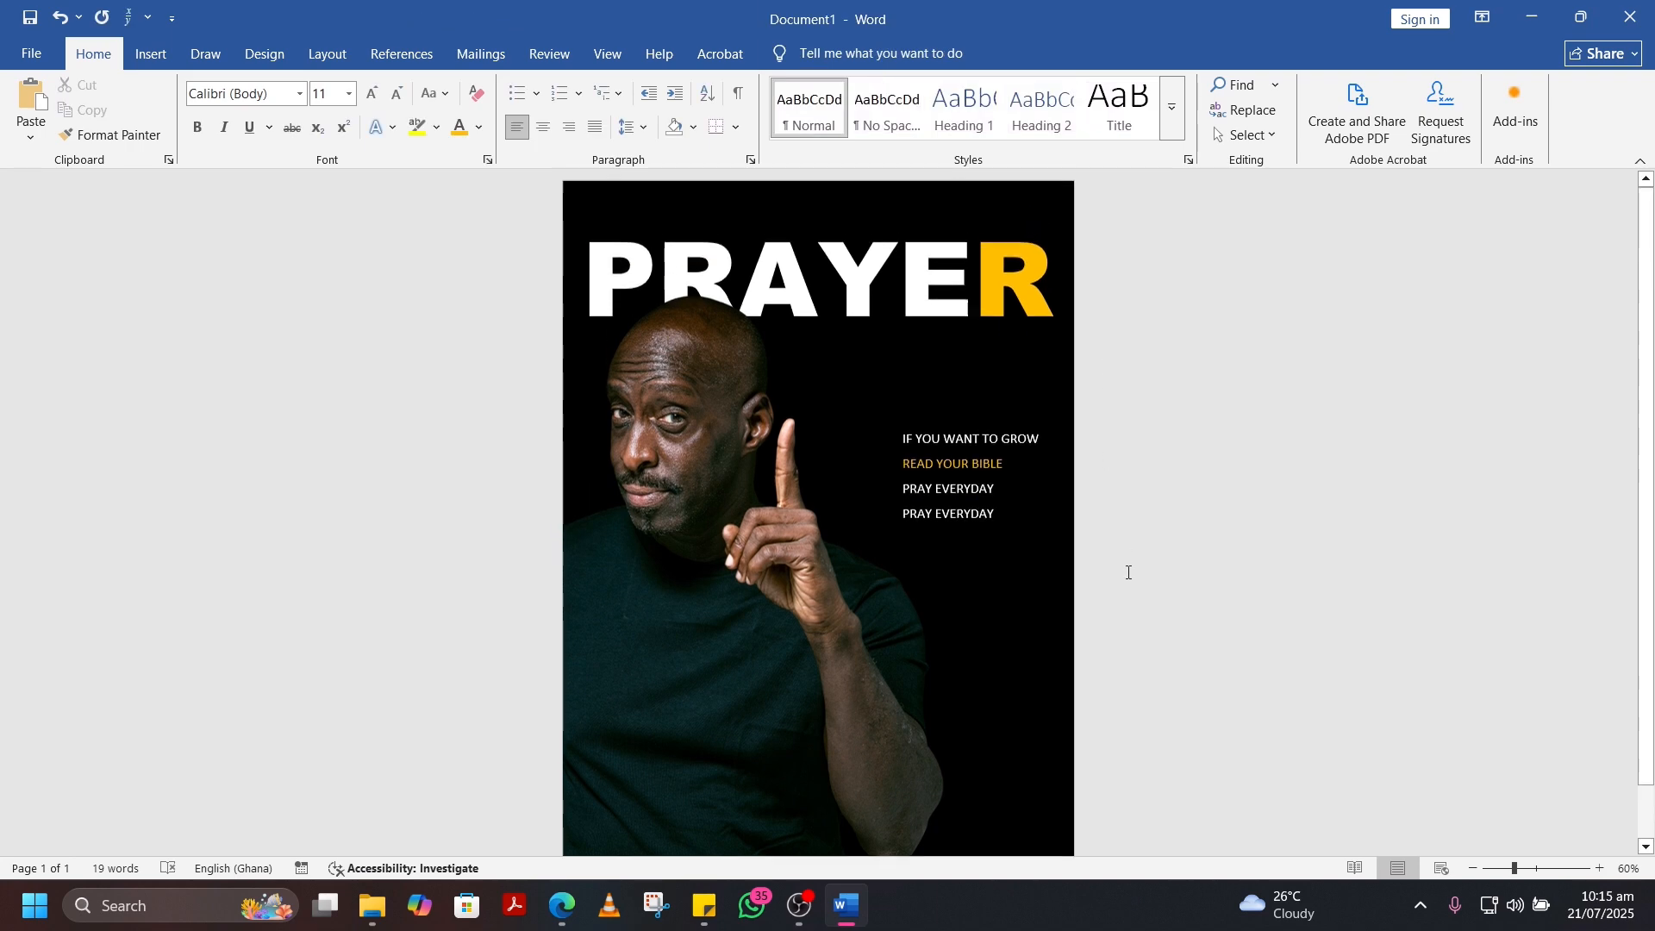
# Step: Move the PRAYER heading's text box slightly up, a little further clear of the portrait's head
pyautogui.scroll(1, 1077, 431)
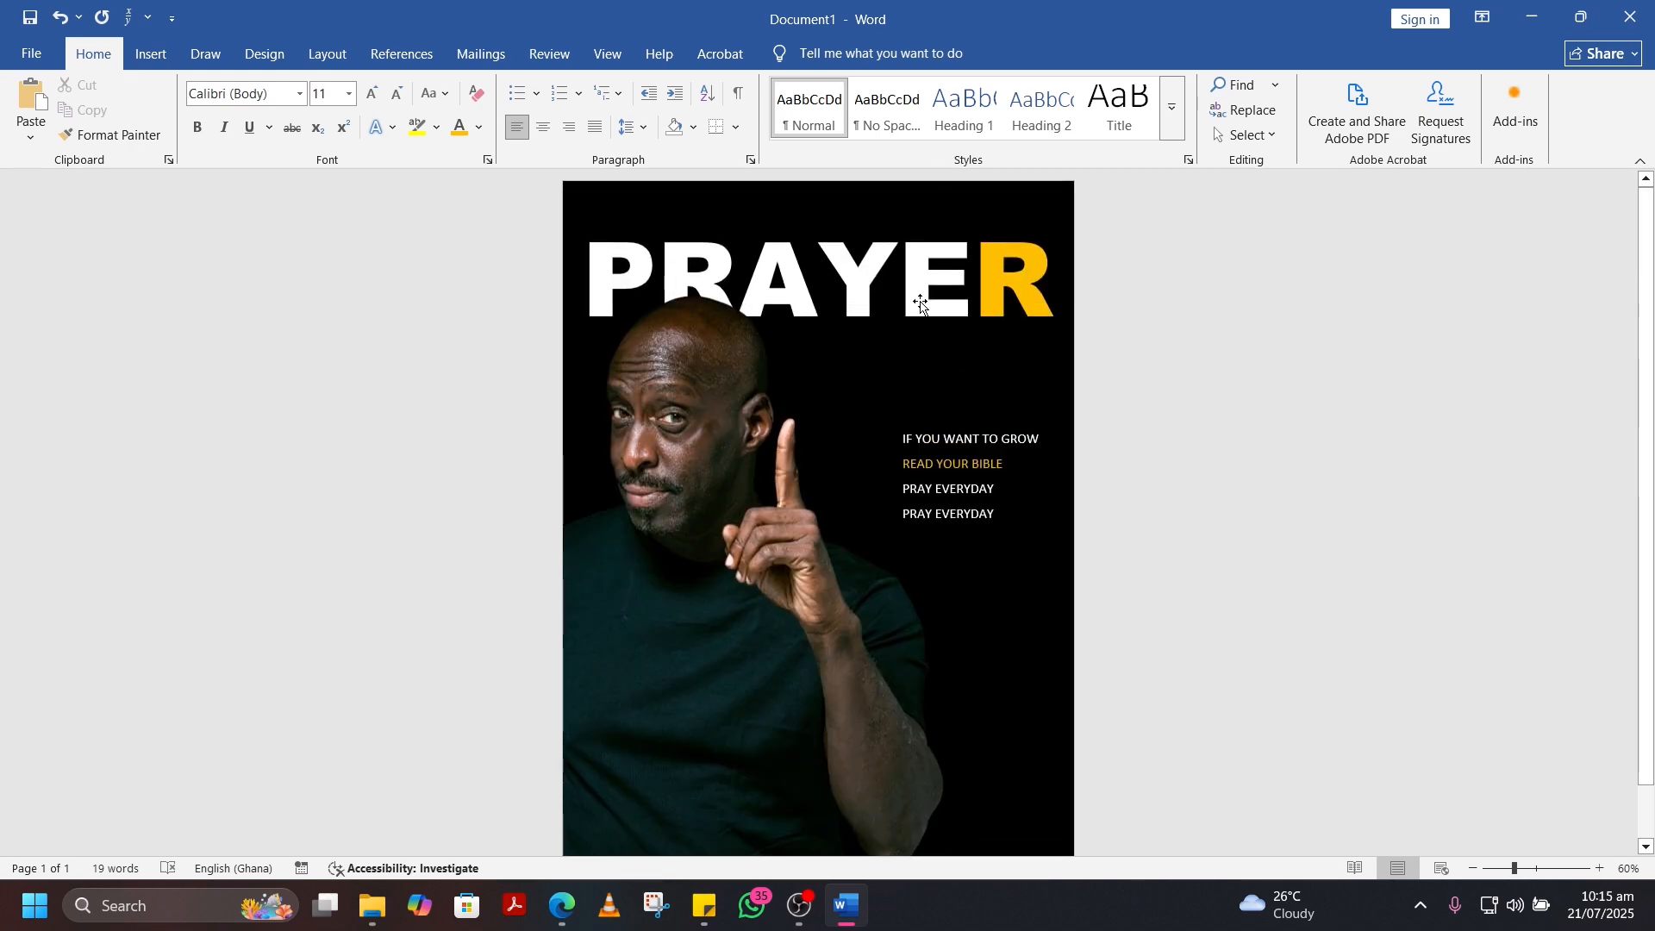
pyautogui.click(923, 297)
pyautogui.click(1039, 268)
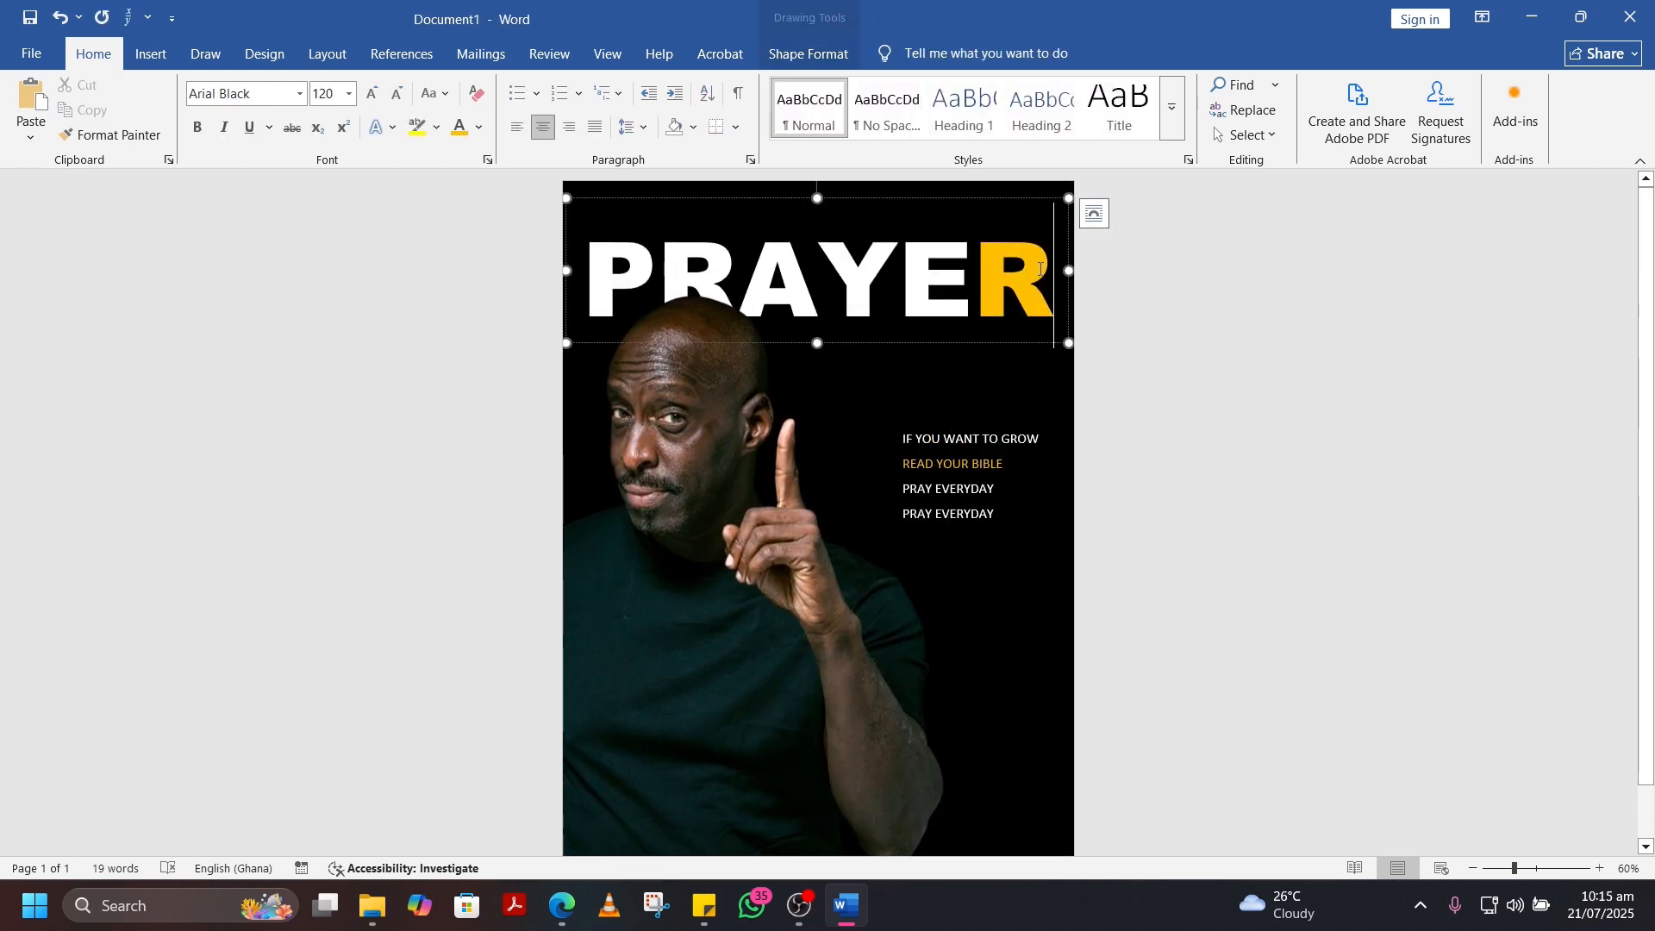
pyautogui.moveTo(970, 200); pyautogui.dragTo(981, 193)
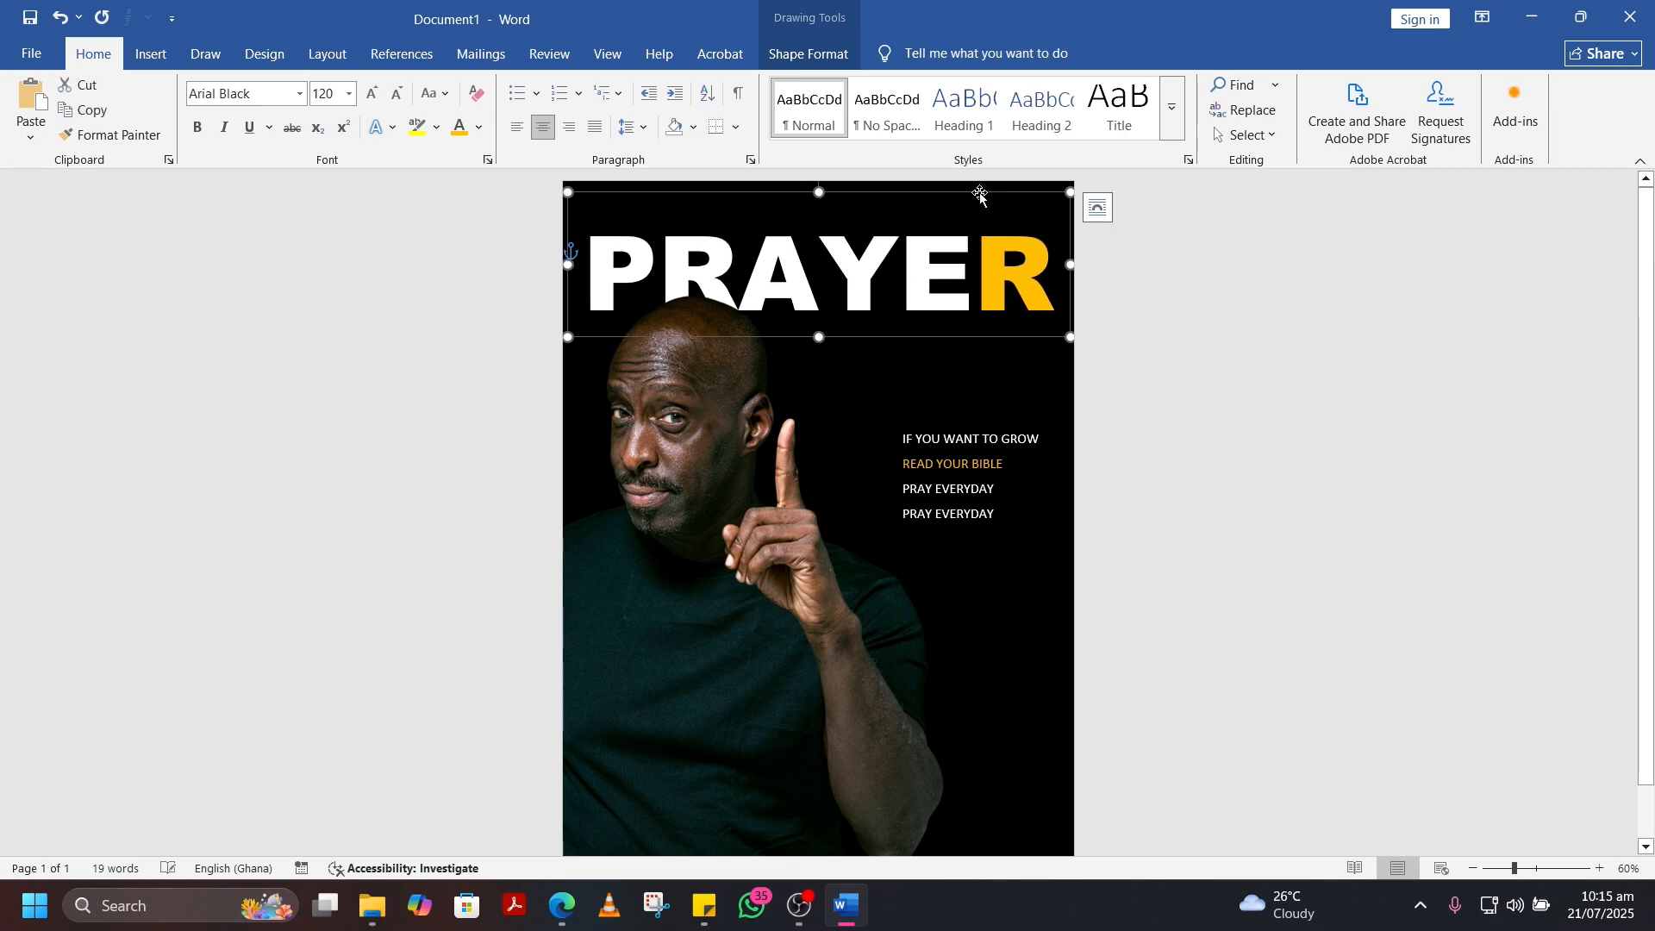
pyautogui.click(1168, 412)
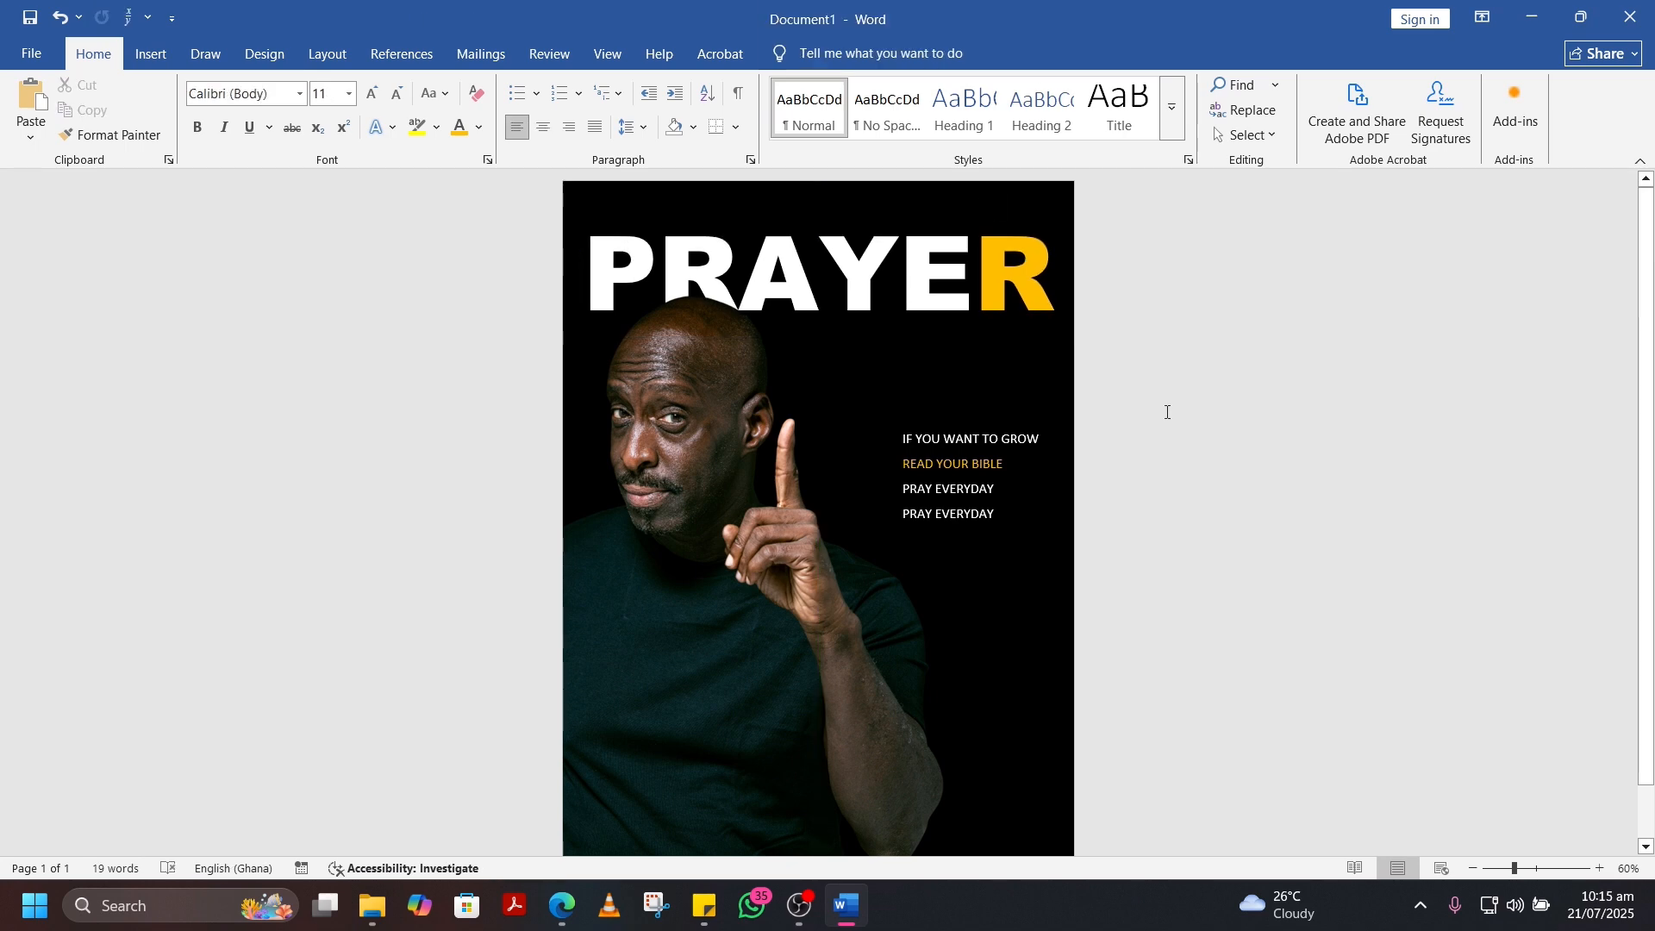
pyautogui.scroll(-1, 934, 639)
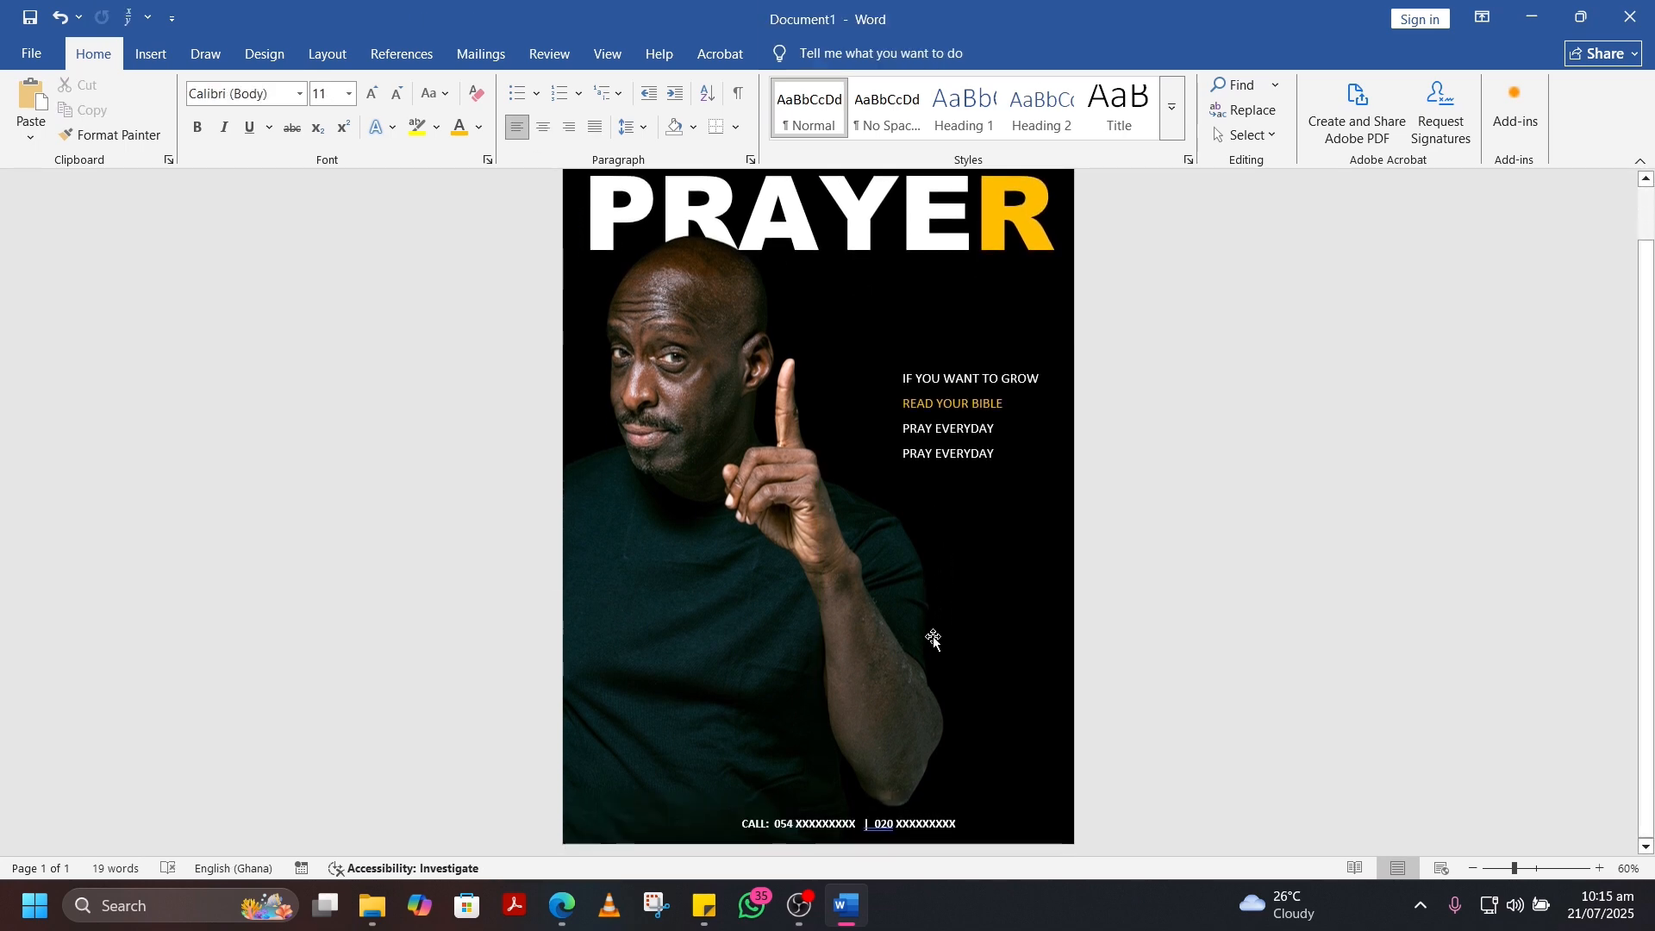
# Step: Save the flyer to the Desktop folder as a Word document named POSTER
pyautogui.click(50, 57)
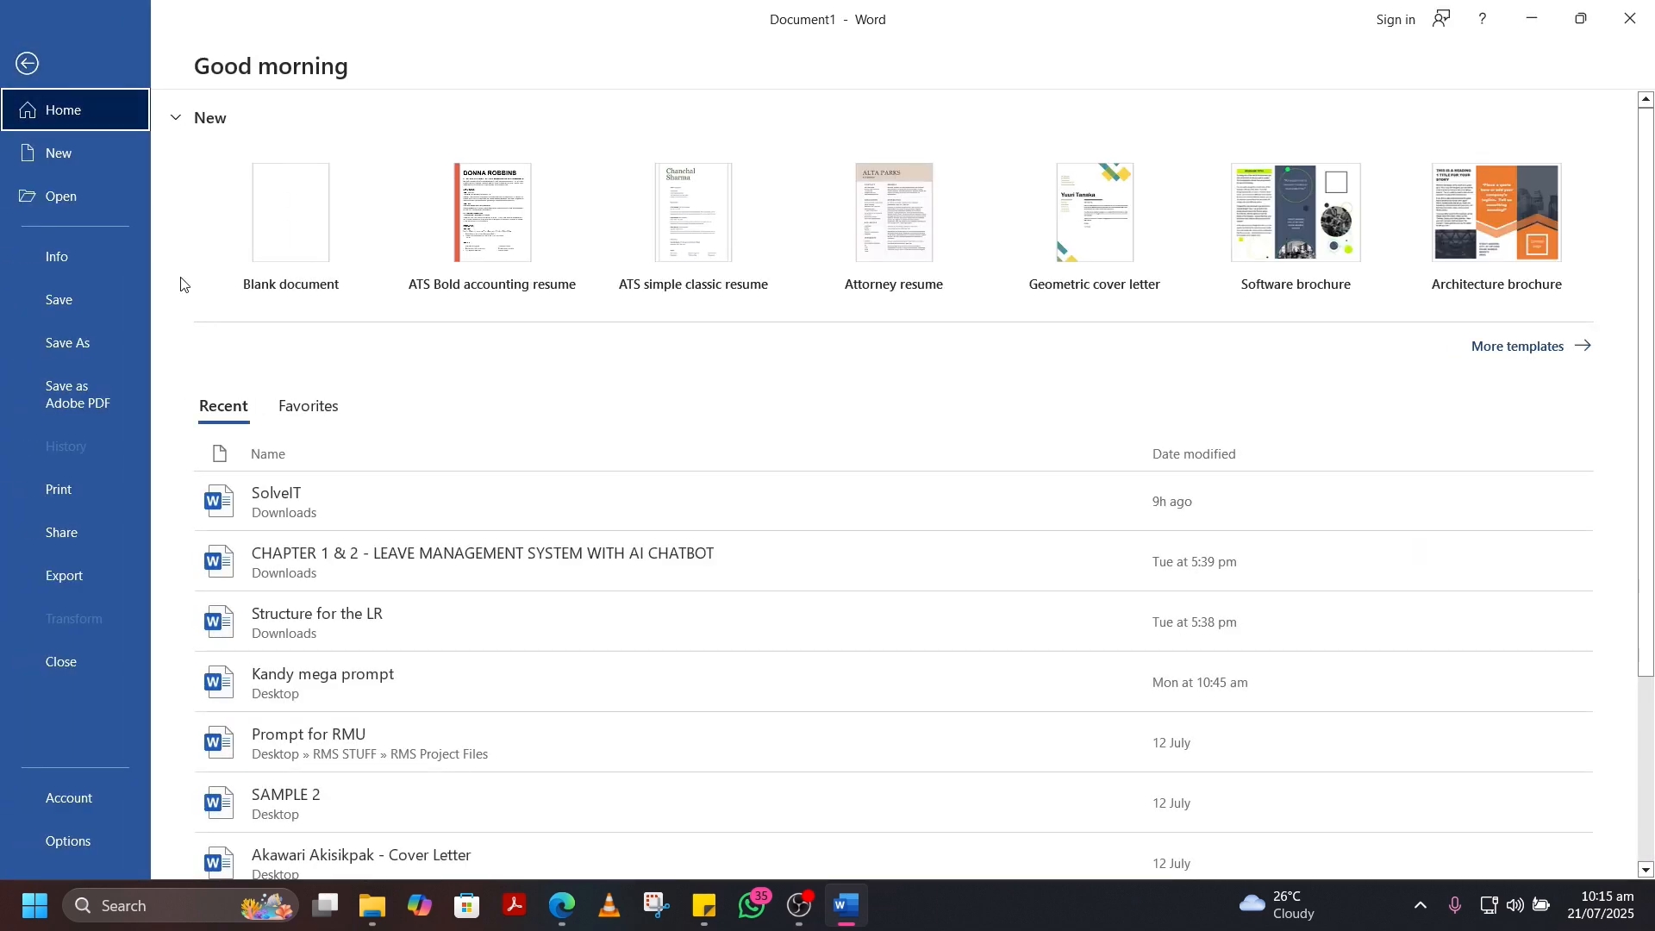
pyautogui.click(115, 343)
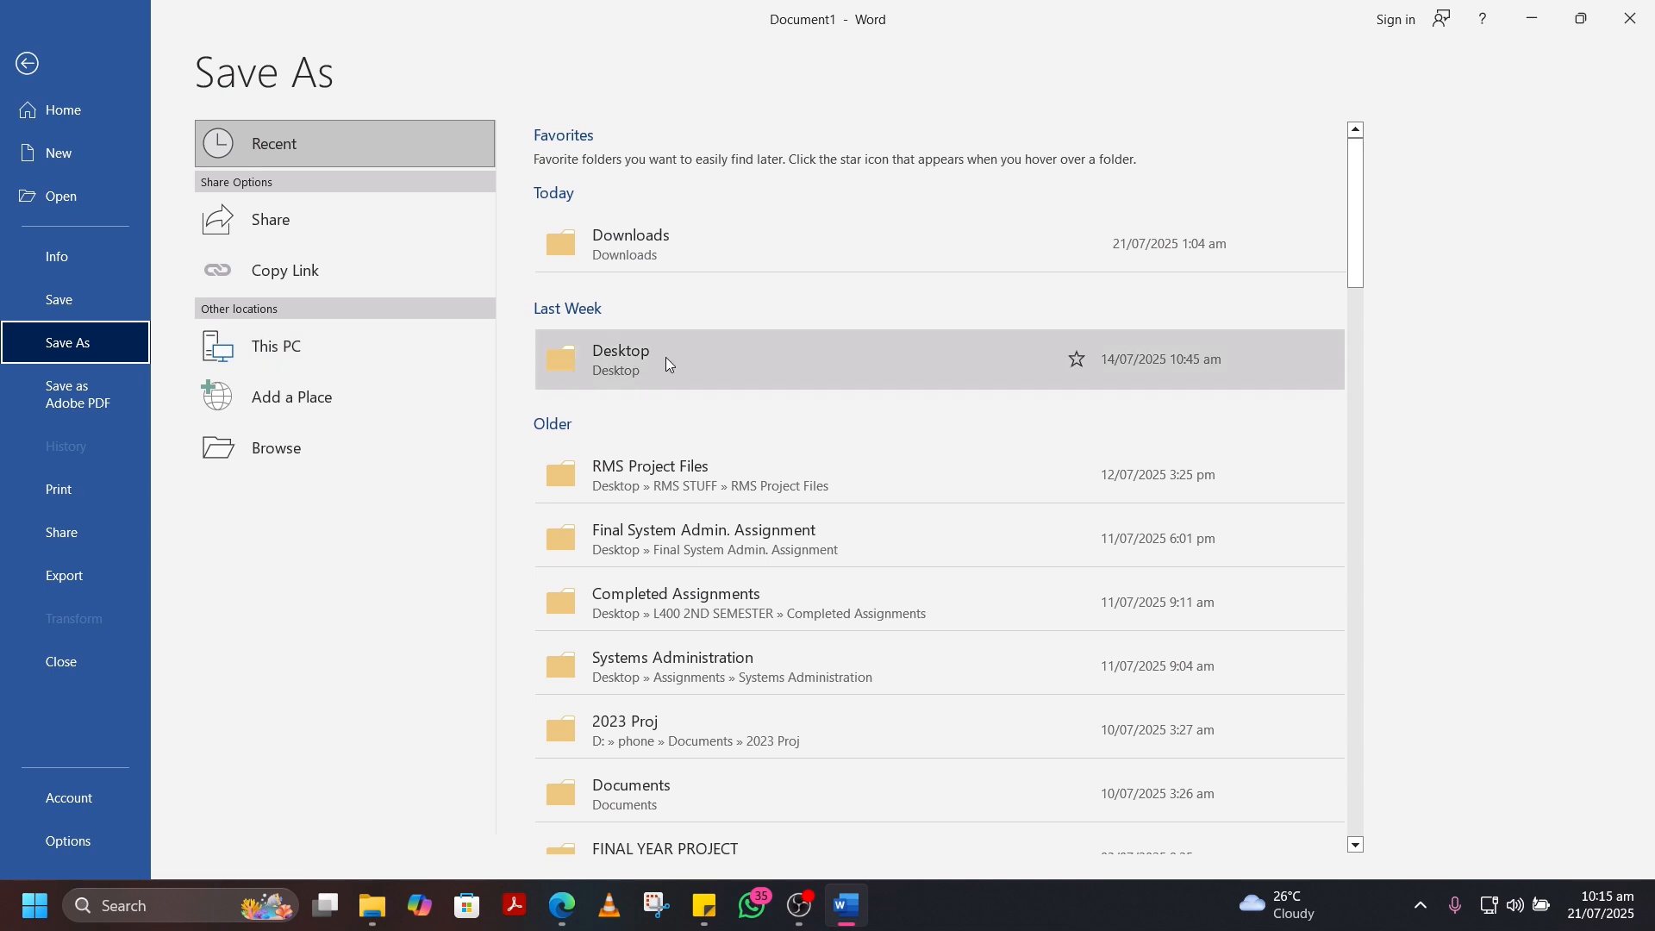
pyautogui.click(666, 360)
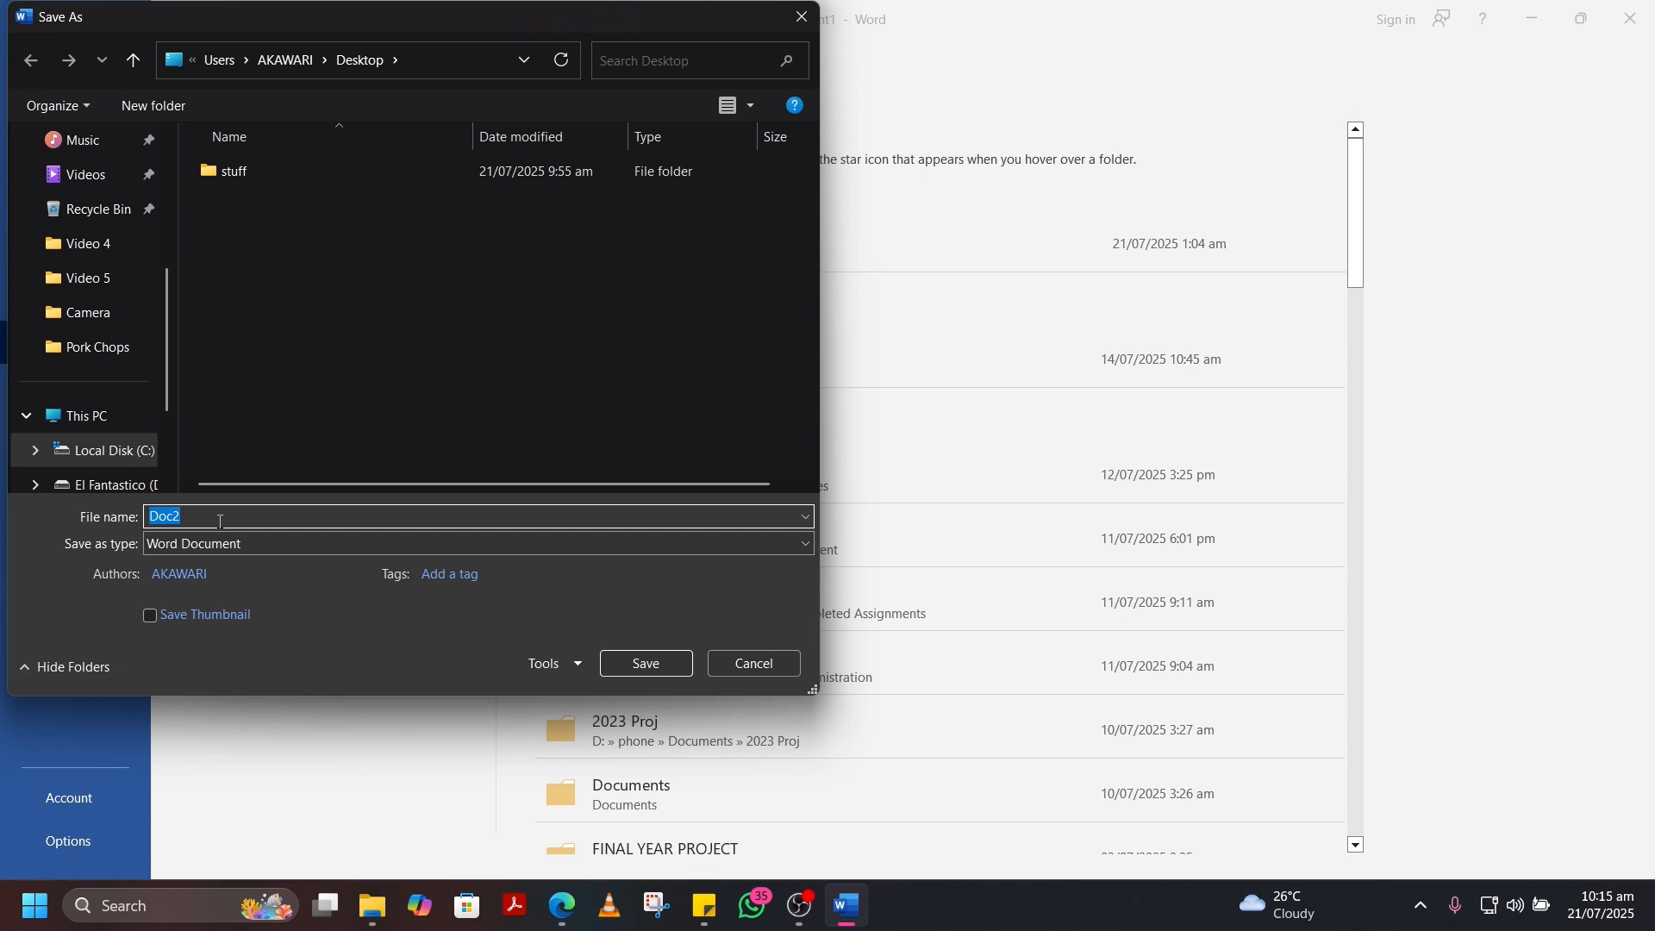
pyautogui.write('POSTER')
pyautogui.click(637, 665)
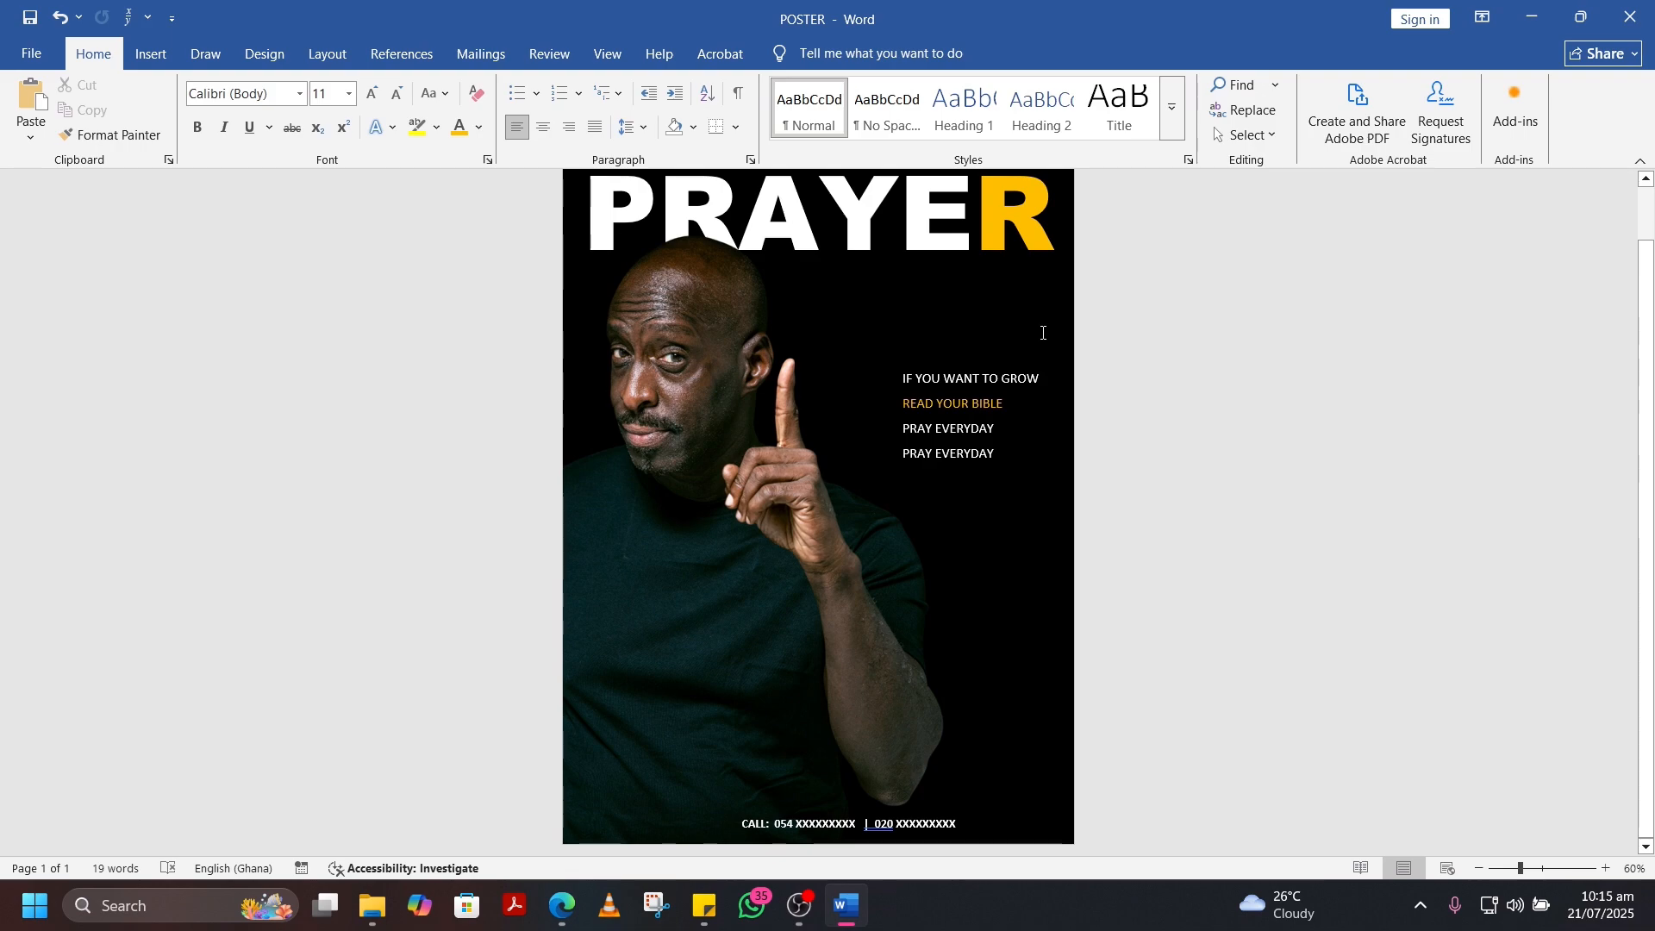
# Step: Locate the saved POSTER file on the desktop and switch to Smallpdf's Word to PDF Converter in Edge
pyautogui.press('super+d')
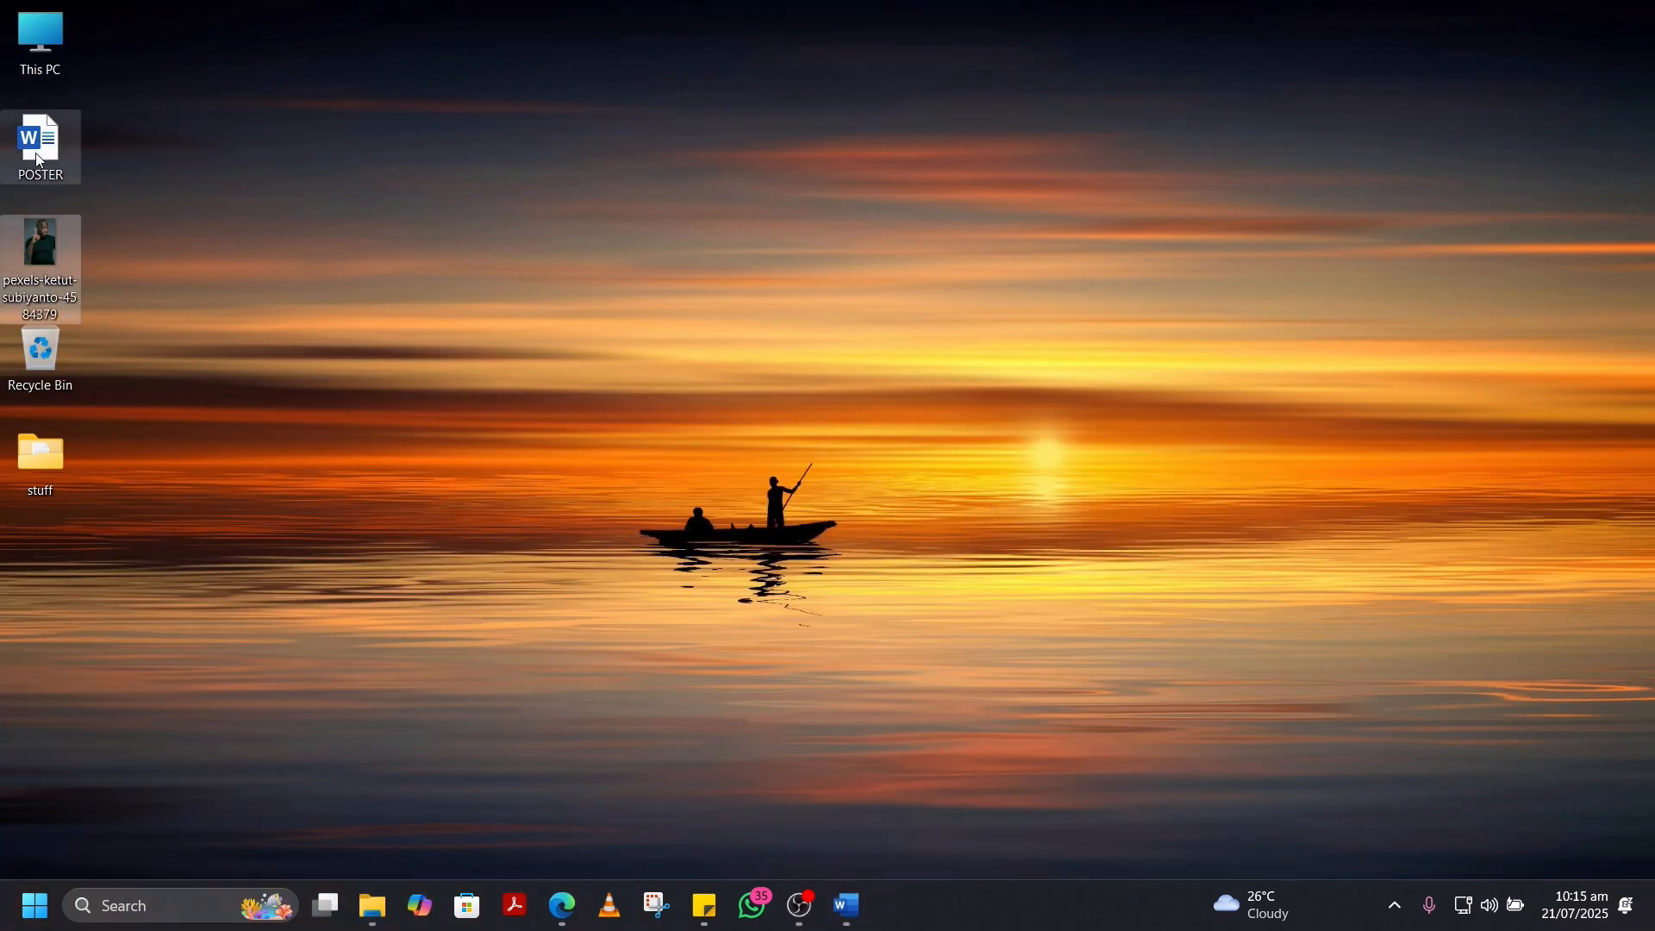
pyautogui.click(37, 159)
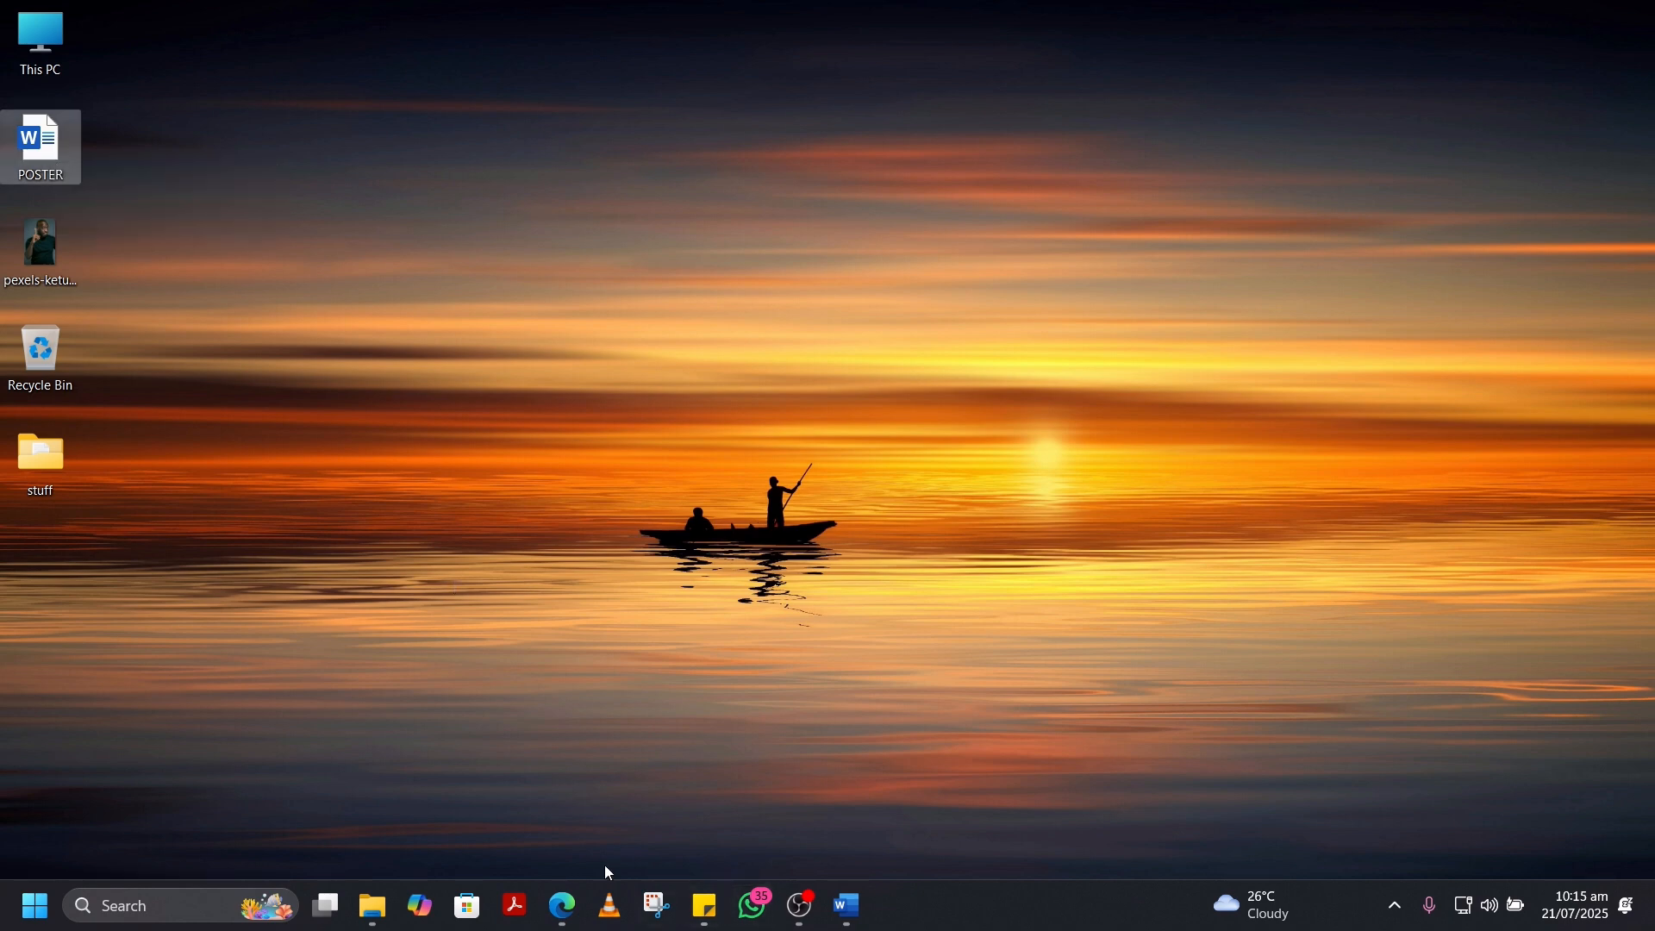
pyautogui.click(868, 260)
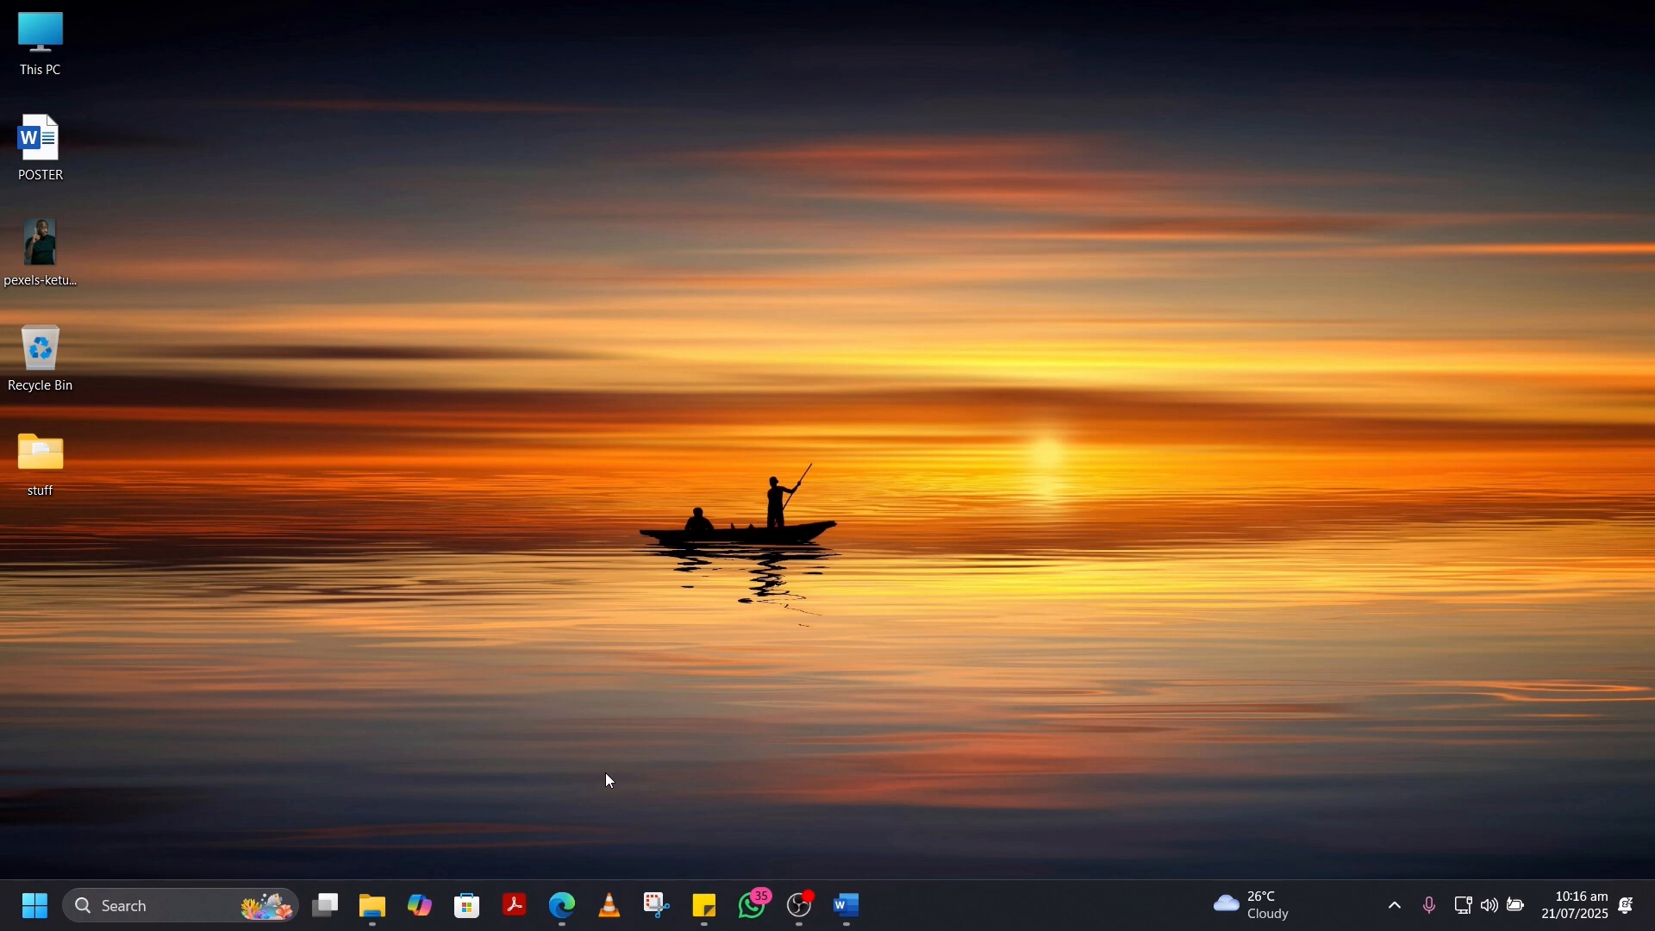
pyautogui.click(567, 906)
pyautogui.click(168, 8)
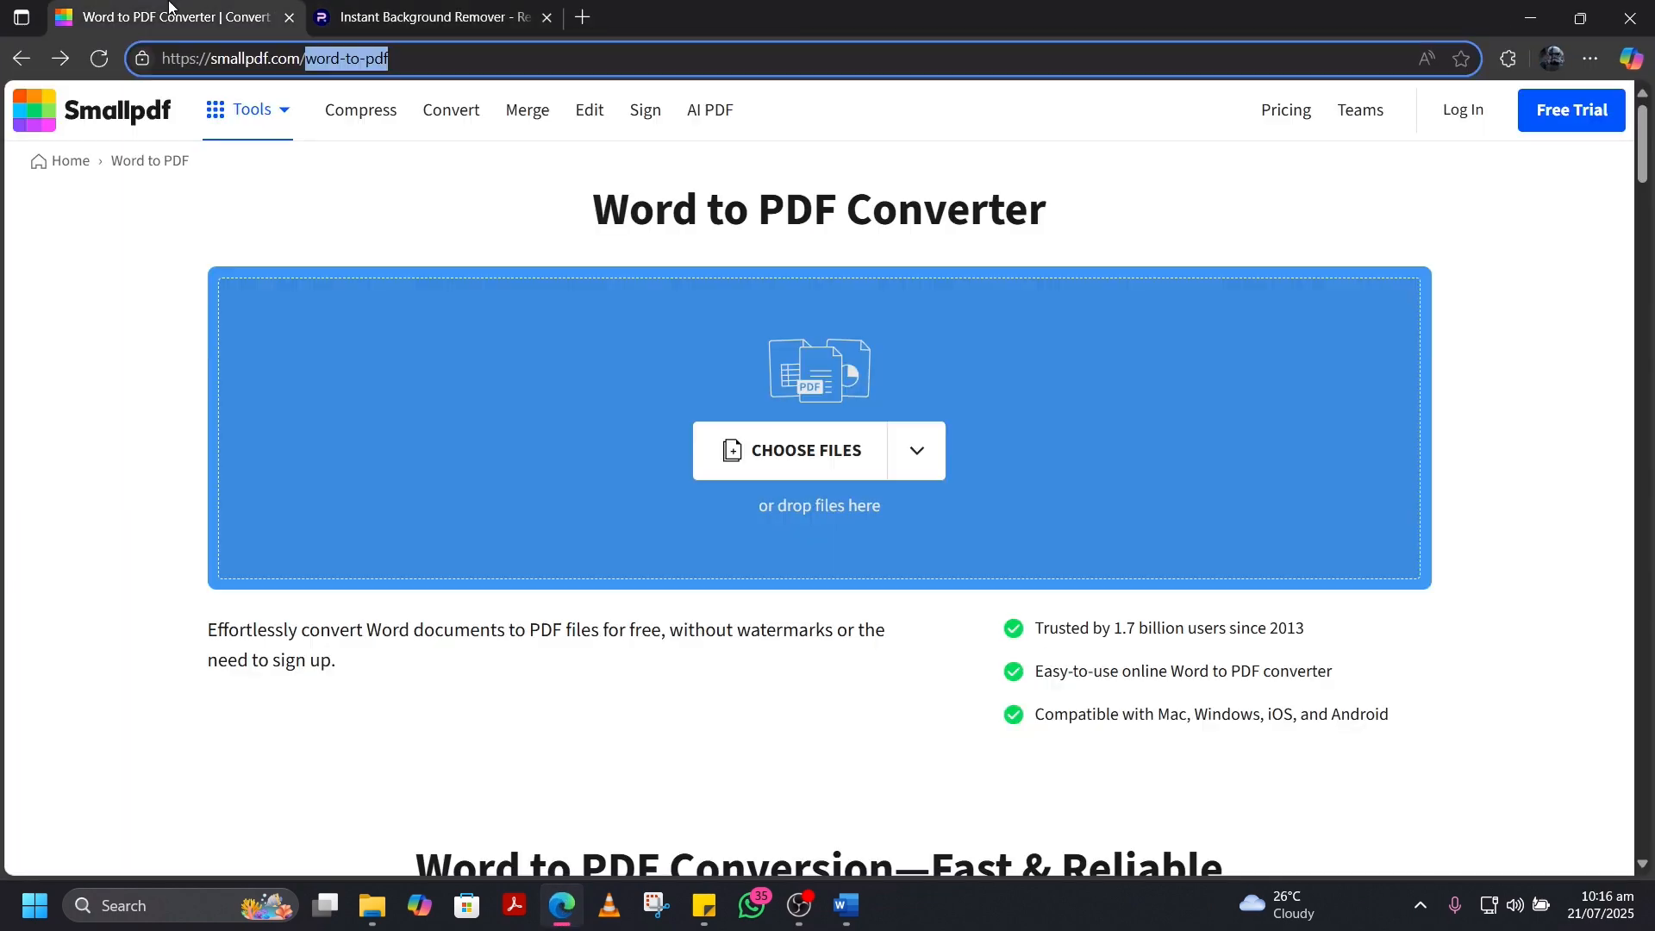
# Step: Go to the smallpdf.com homepage, dismiss the Google sign-in prompt, and open the Word to PDF tool from there
pyautogui.press('BackSpace')
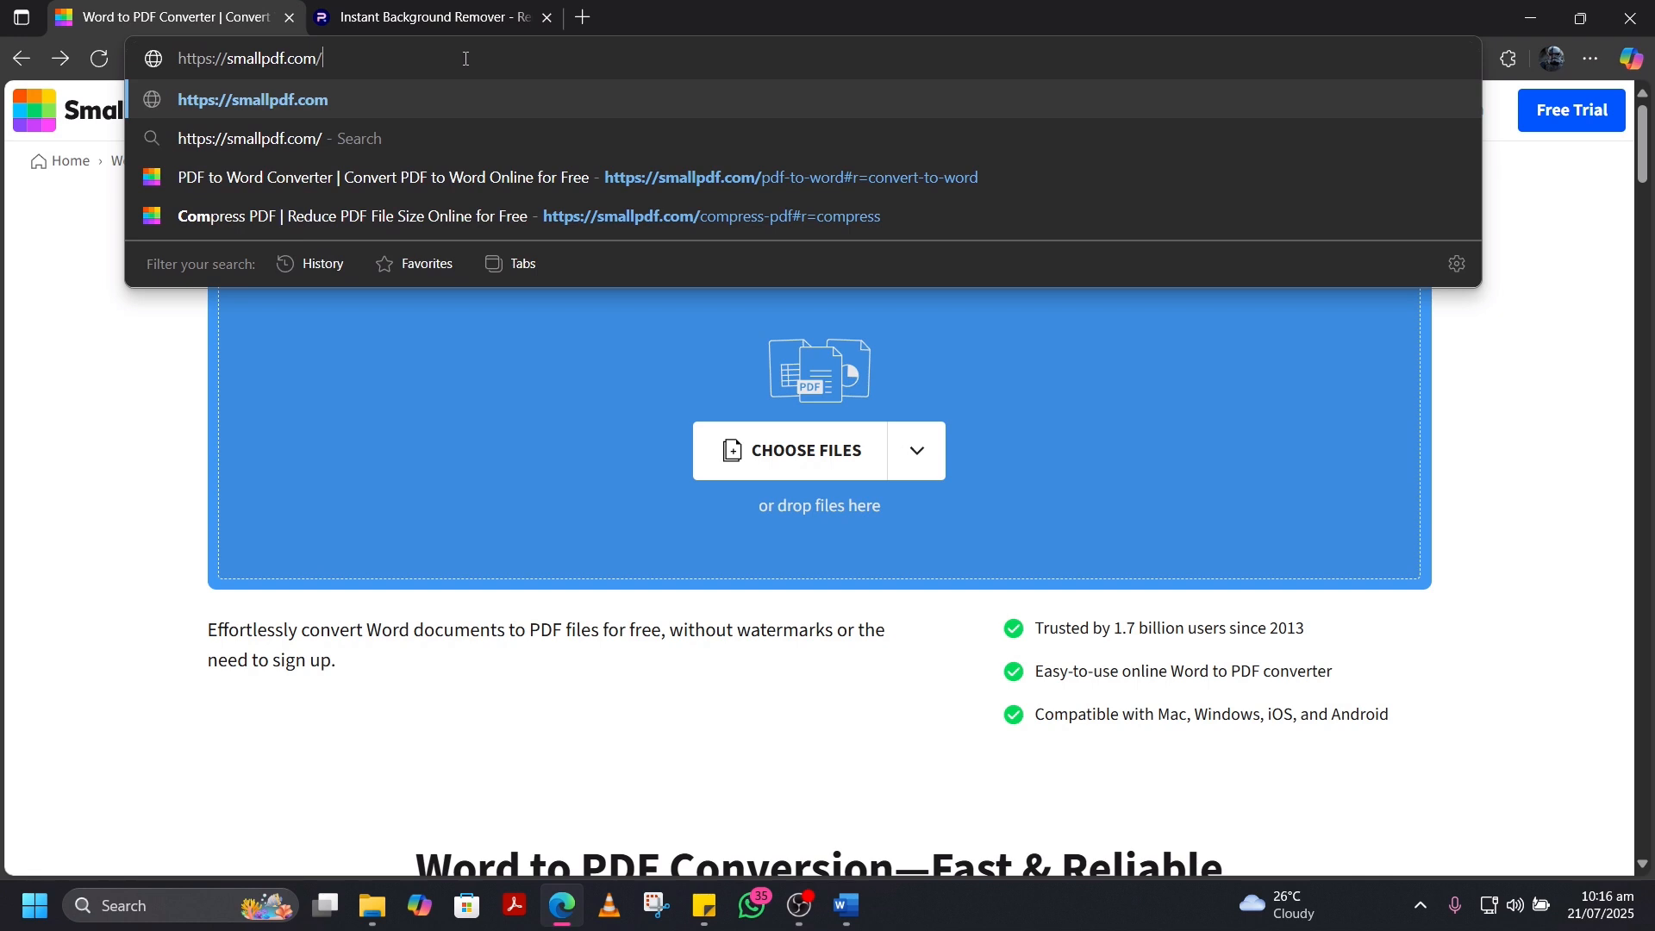
pyautogui.press('Return')
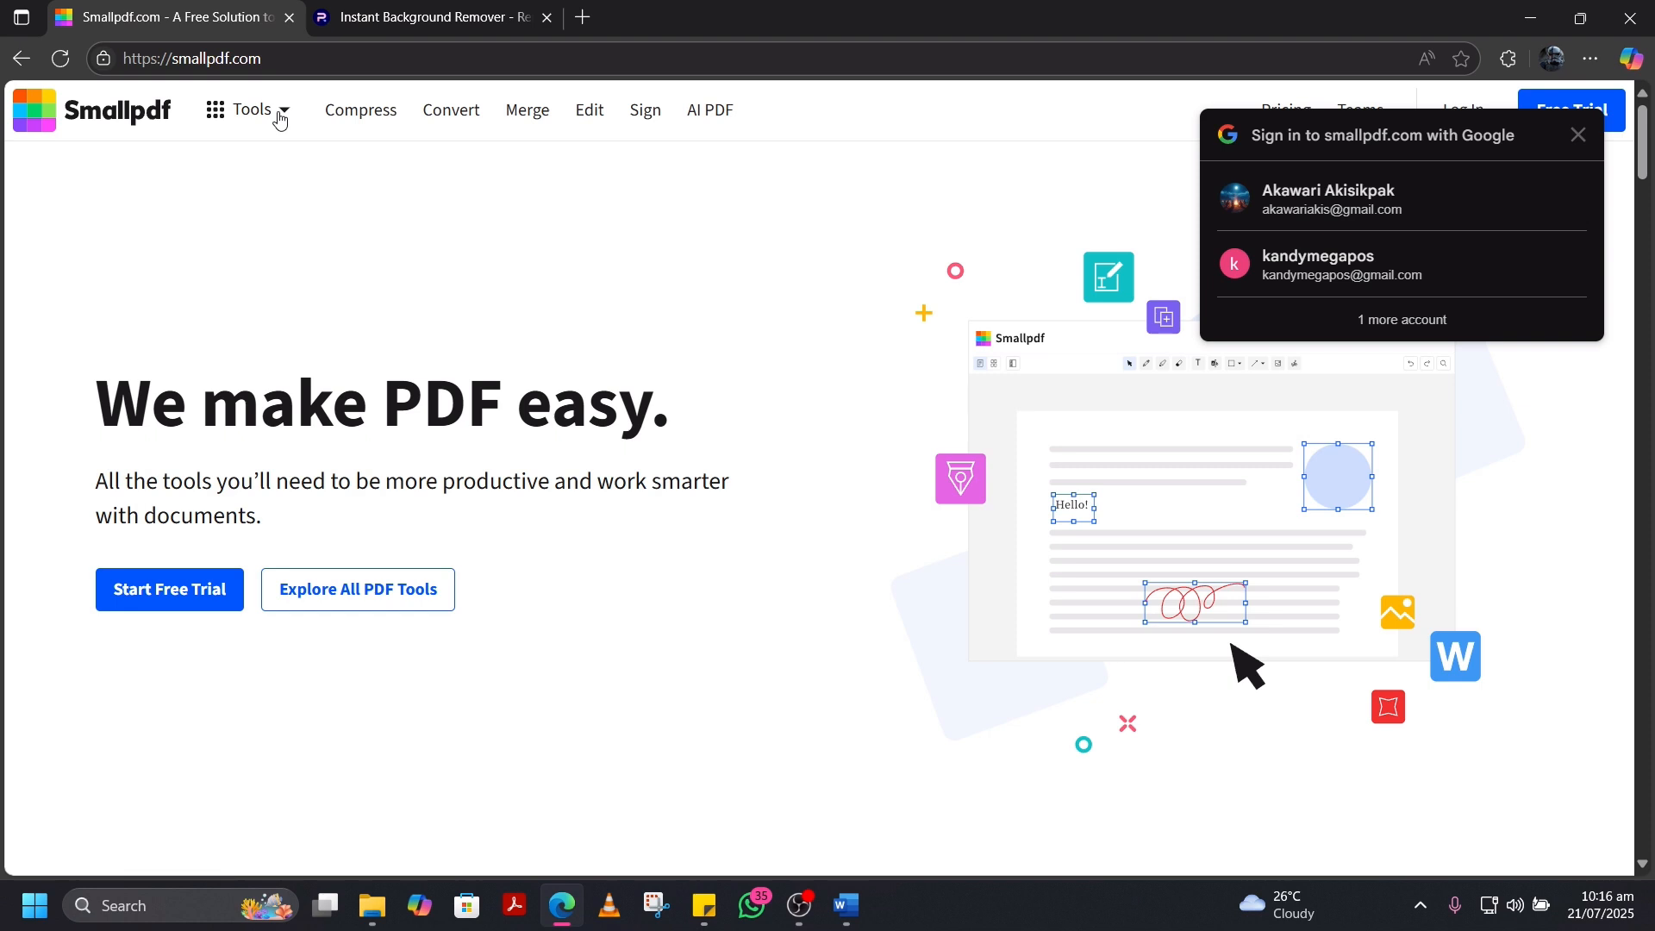
pyautogui.click(1578, 135)
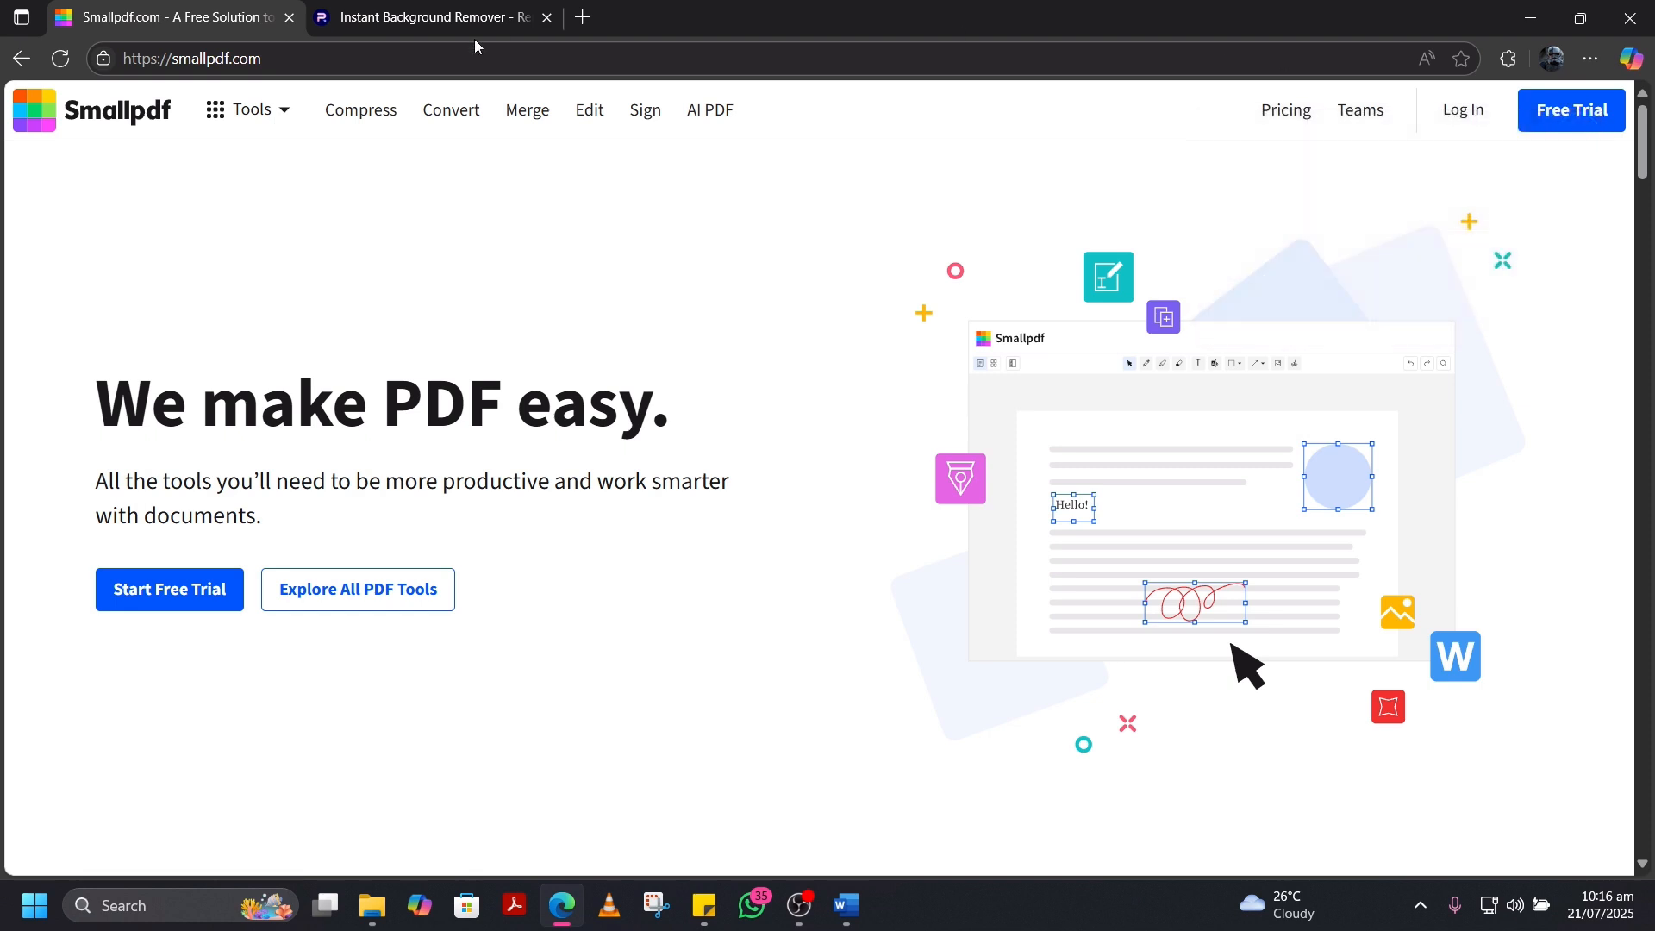
pyautogui.click(291, 115)
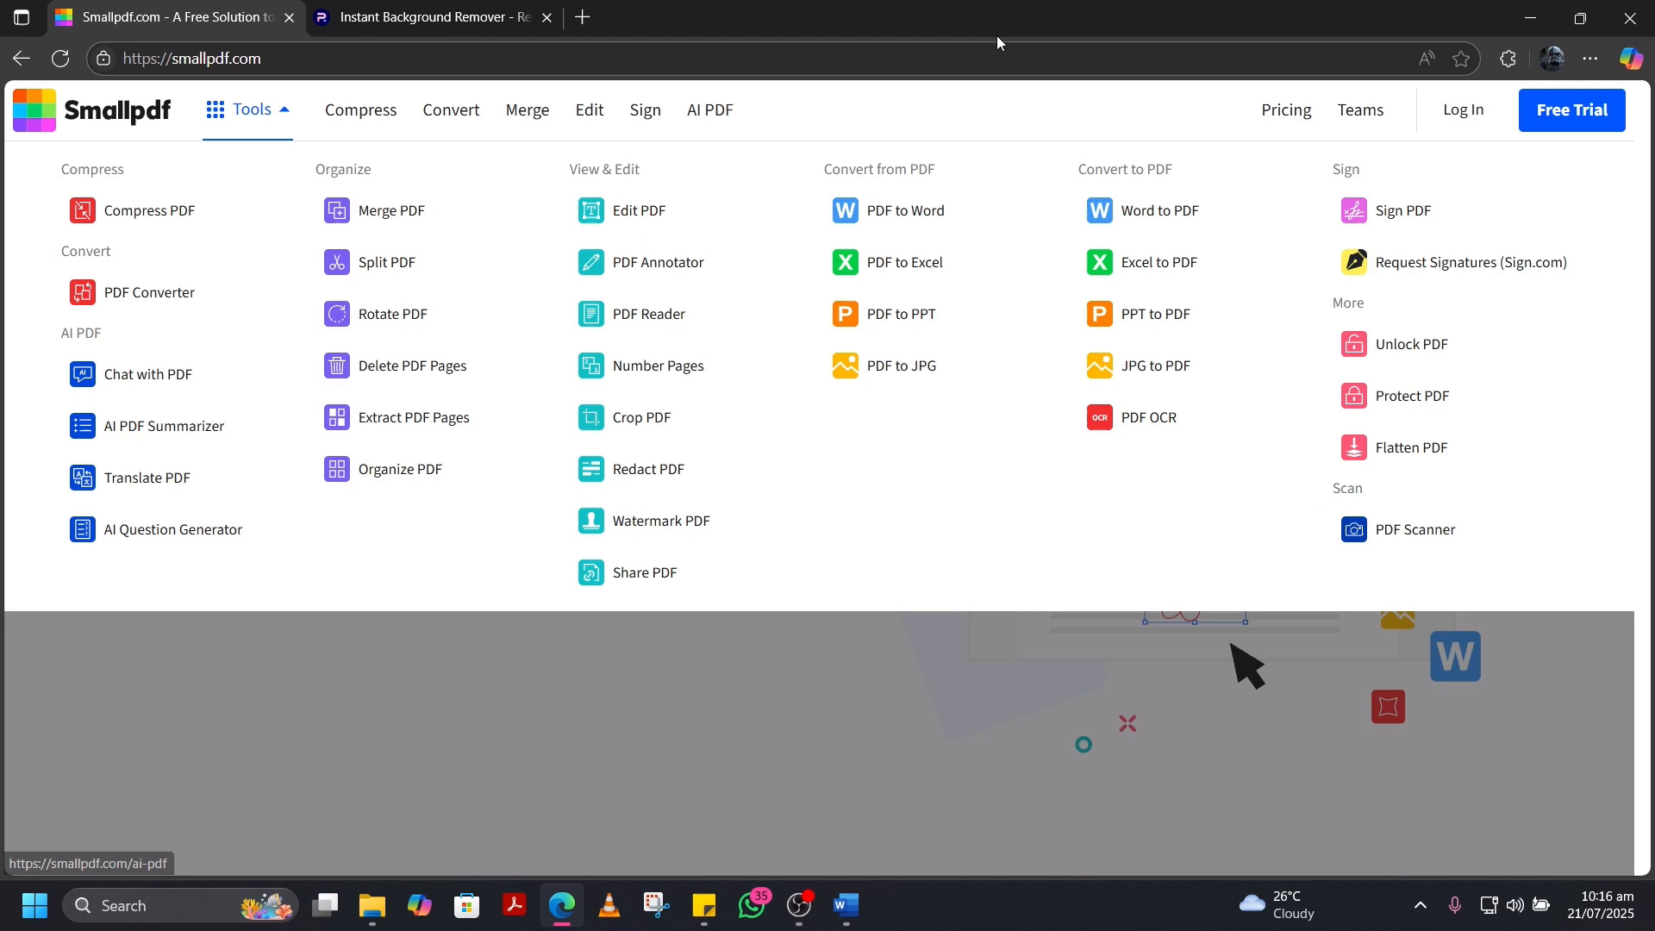
pyautogui.click(1160, 215)
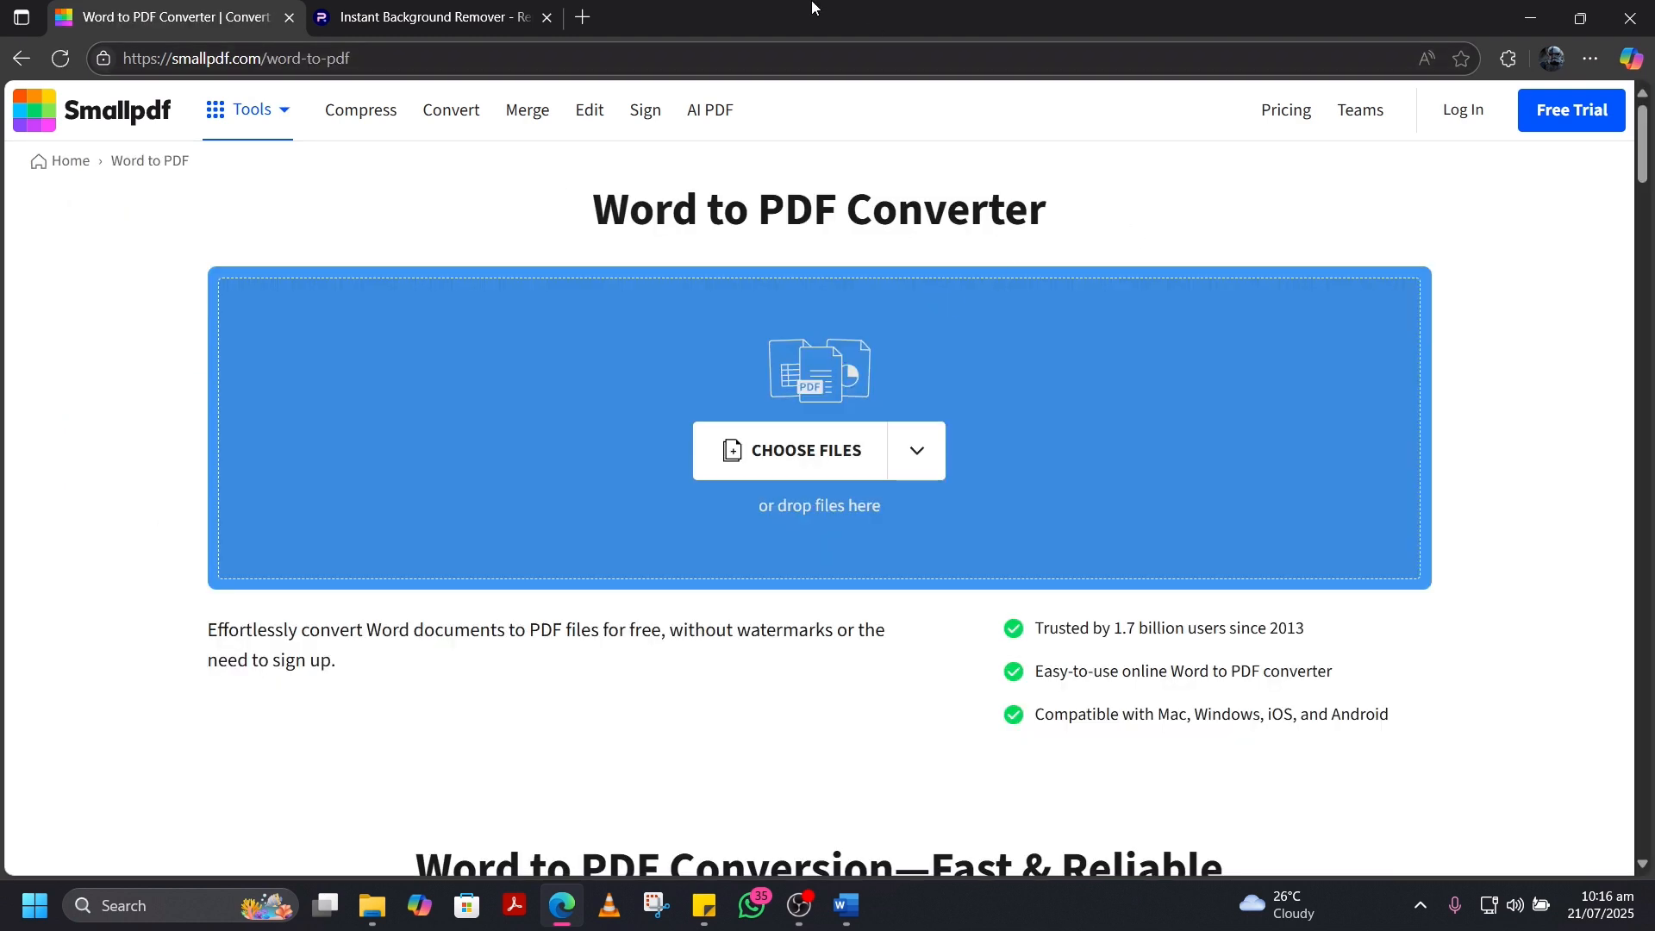
# Step: Shrink the browser window to expose the desktop, upload the POSTER document to the Word to PDF converter, and maximize the window again
pyautogui.moveTo(815, 8); pyautogui.dragTo(1064, 84)
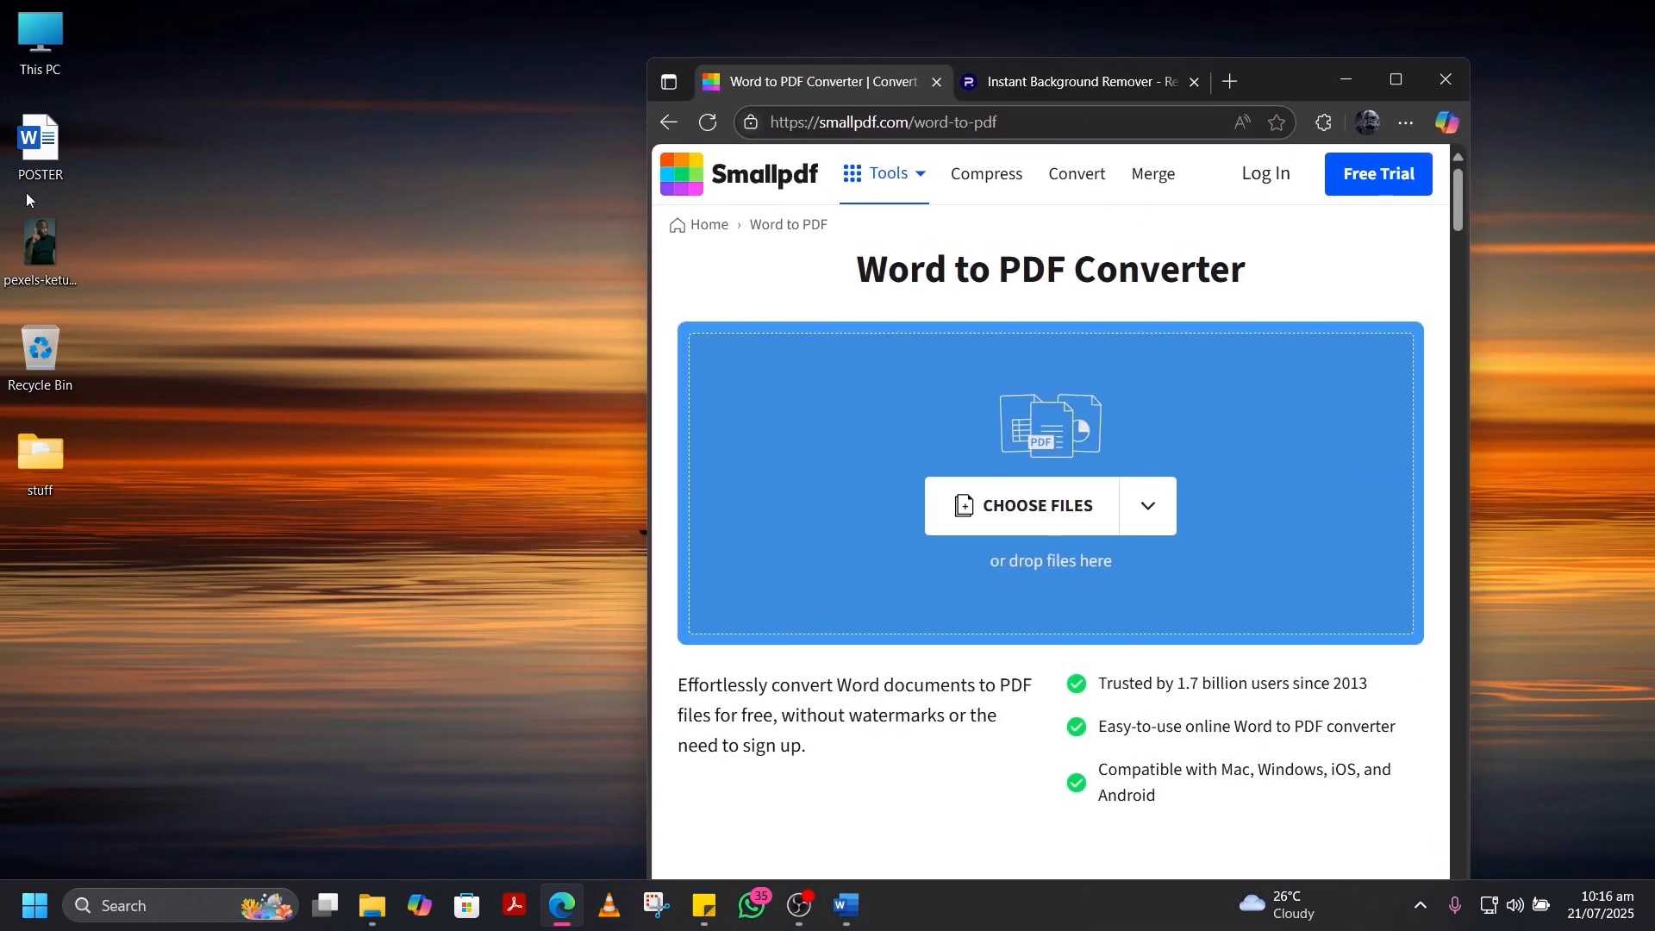
pyautogui.click(30, 146)
pyautogui.moveTo(60, 146); pyautogui.dragTo(859, 474)
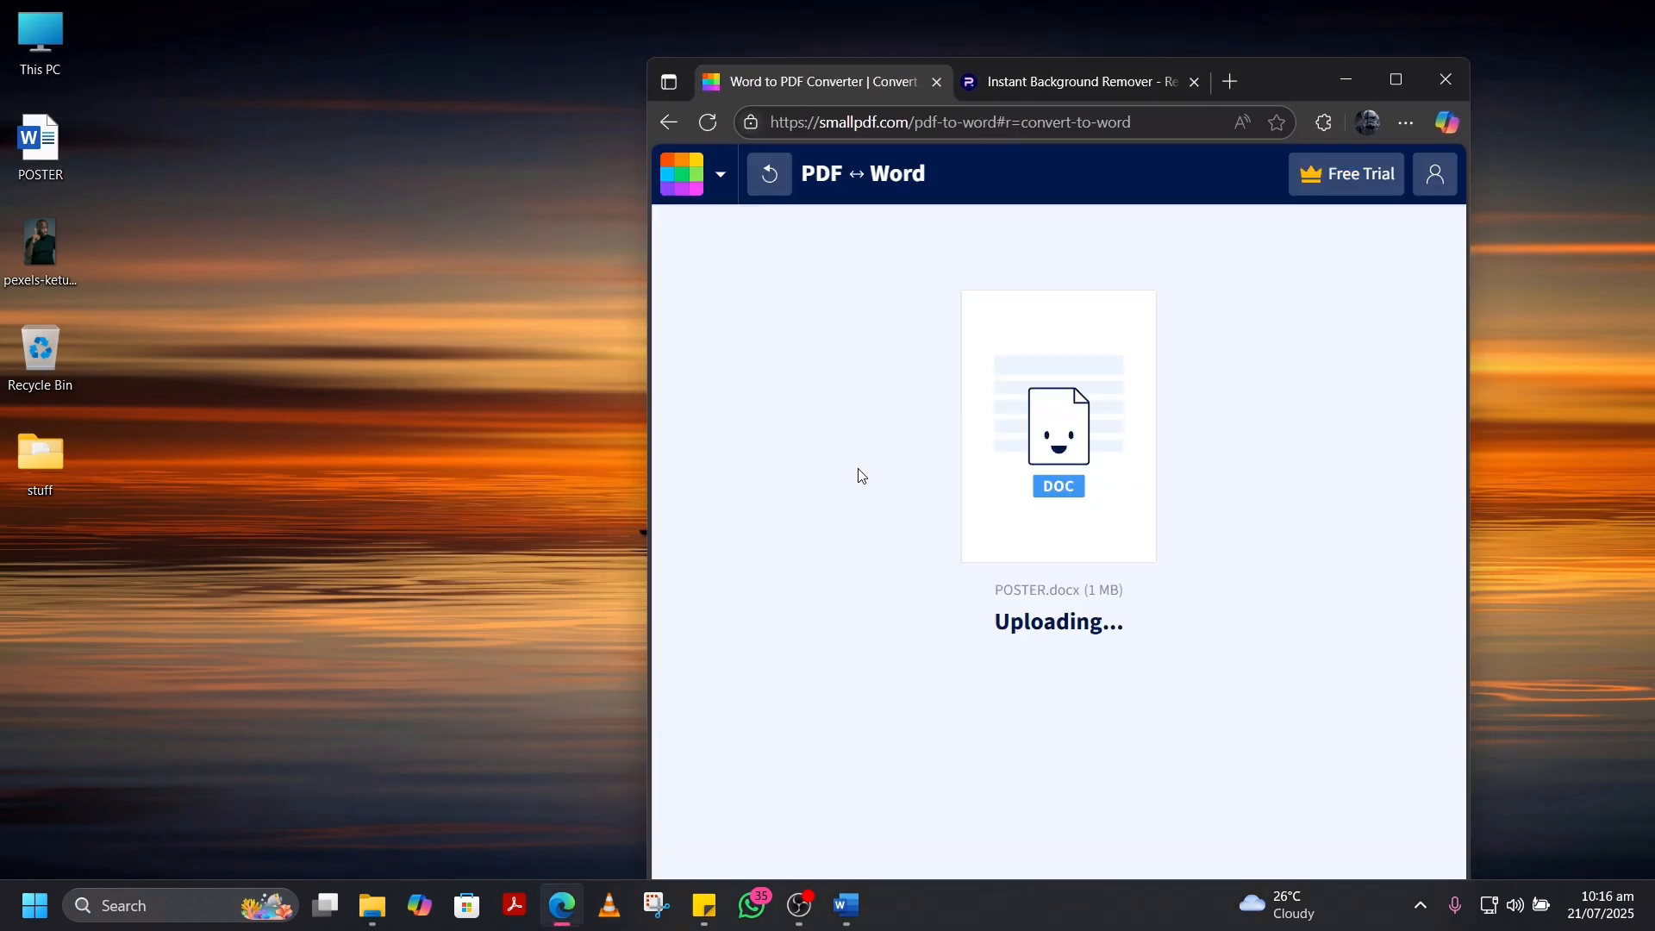
pyautogui.click(1396, 79)
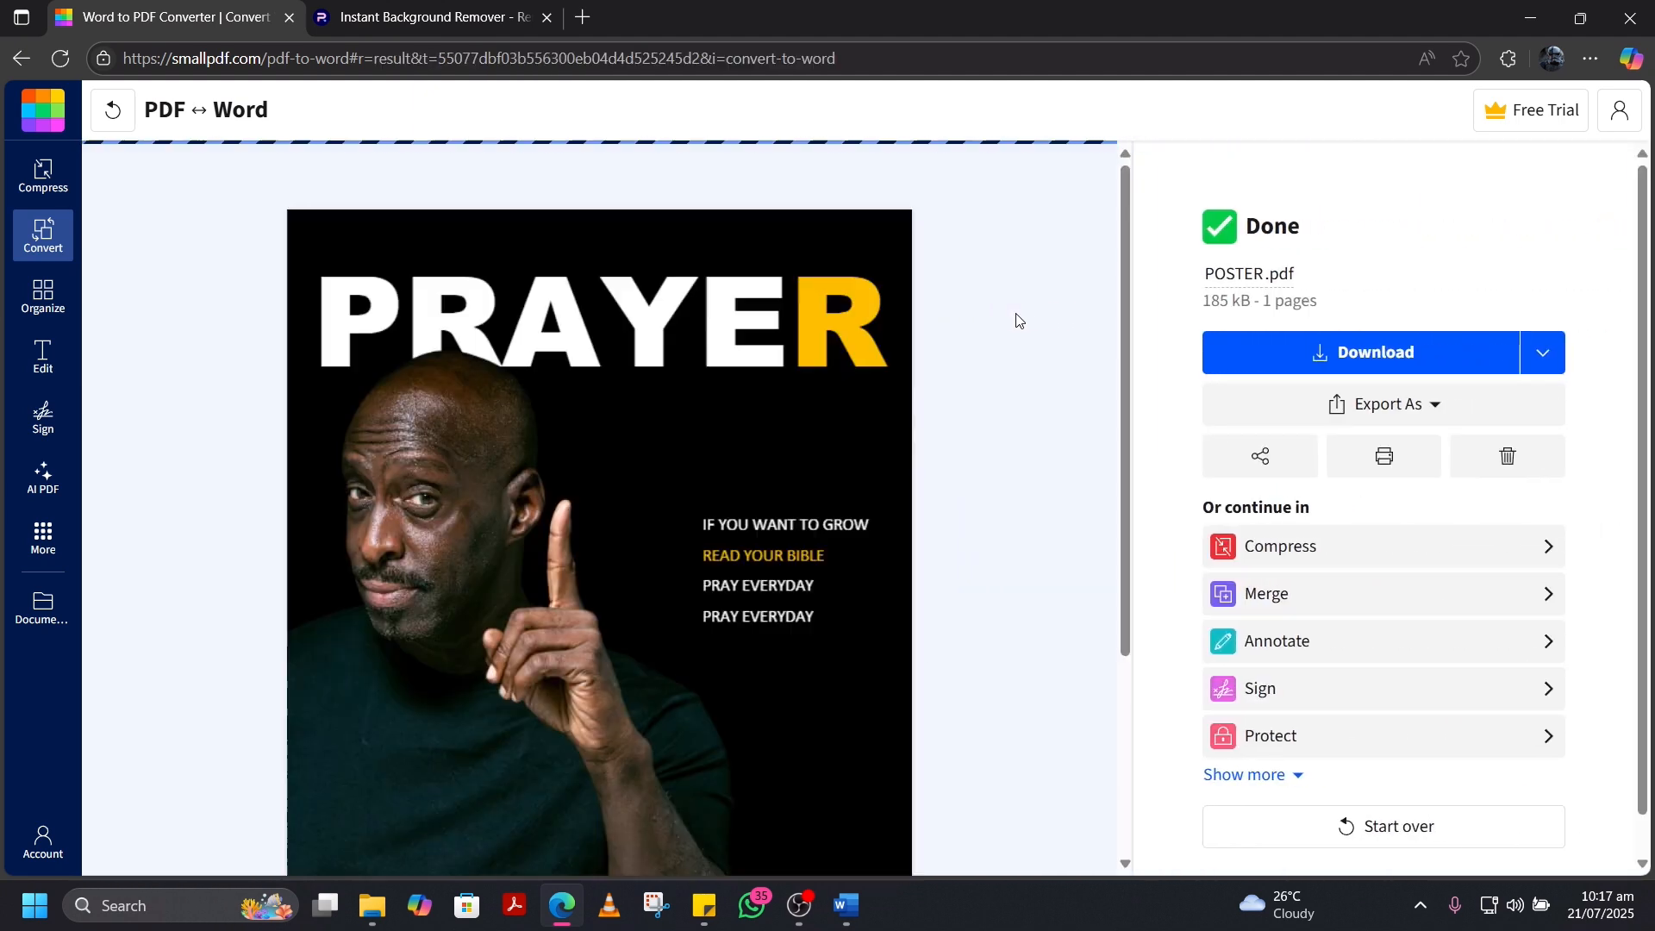
# Step: Check the converted POSTER.pdf preview and export it as a JPG image, converting entire pages
pyautogui.scroll(-3, 736, 447)
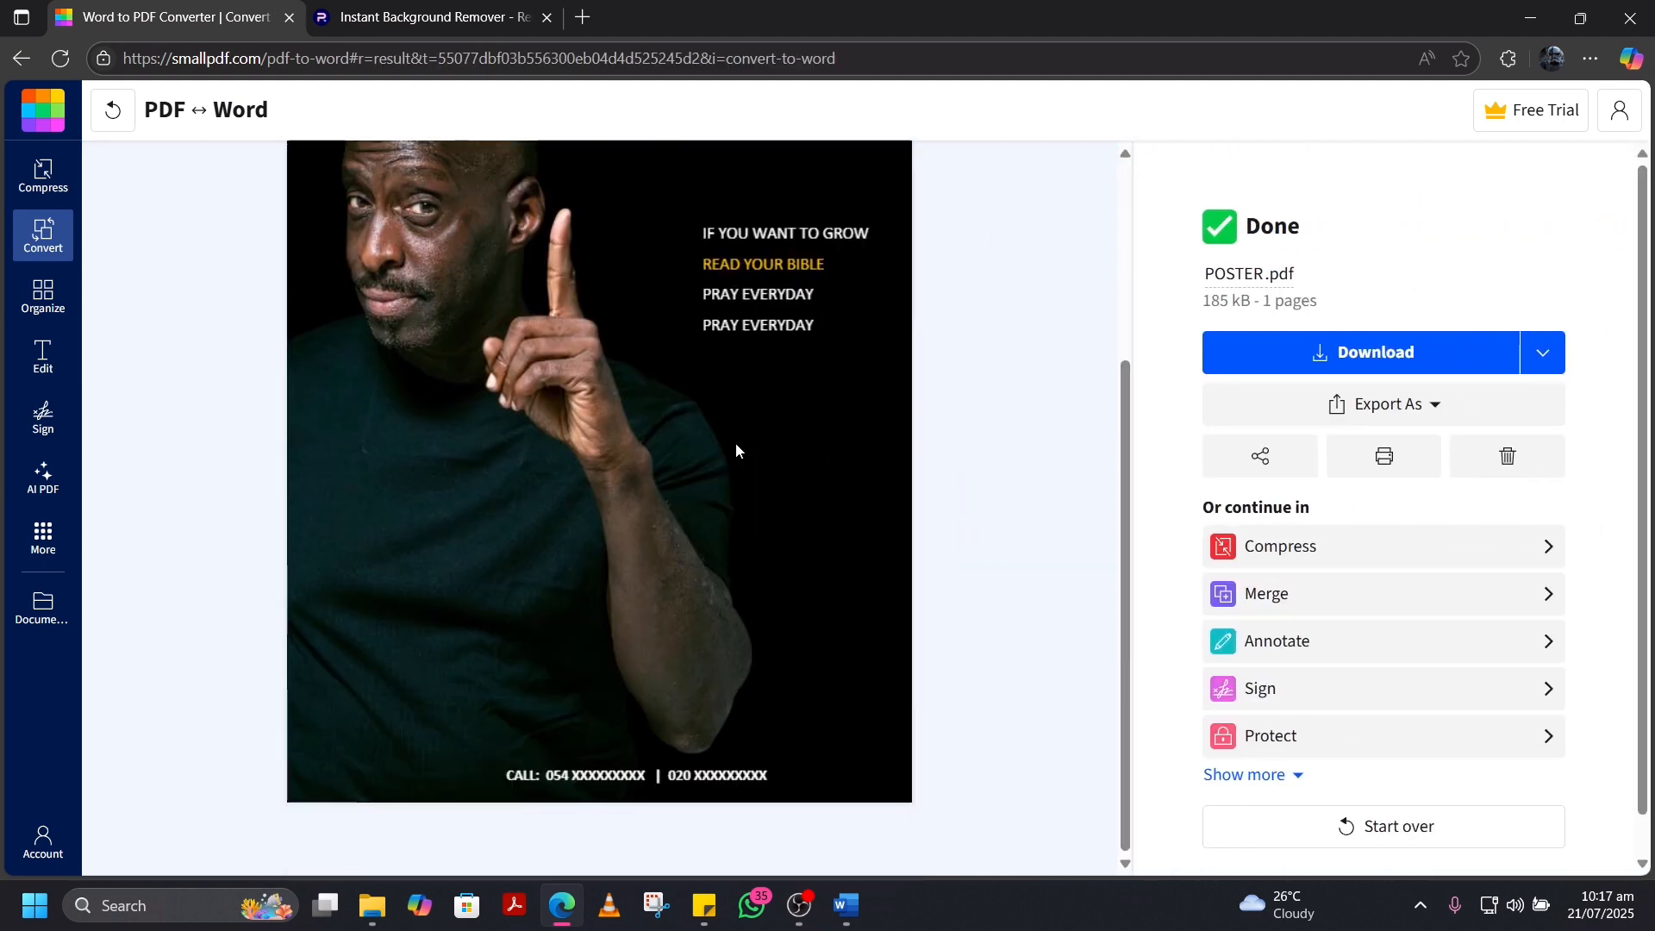
pyautogui.scroll(3, 737, 446)
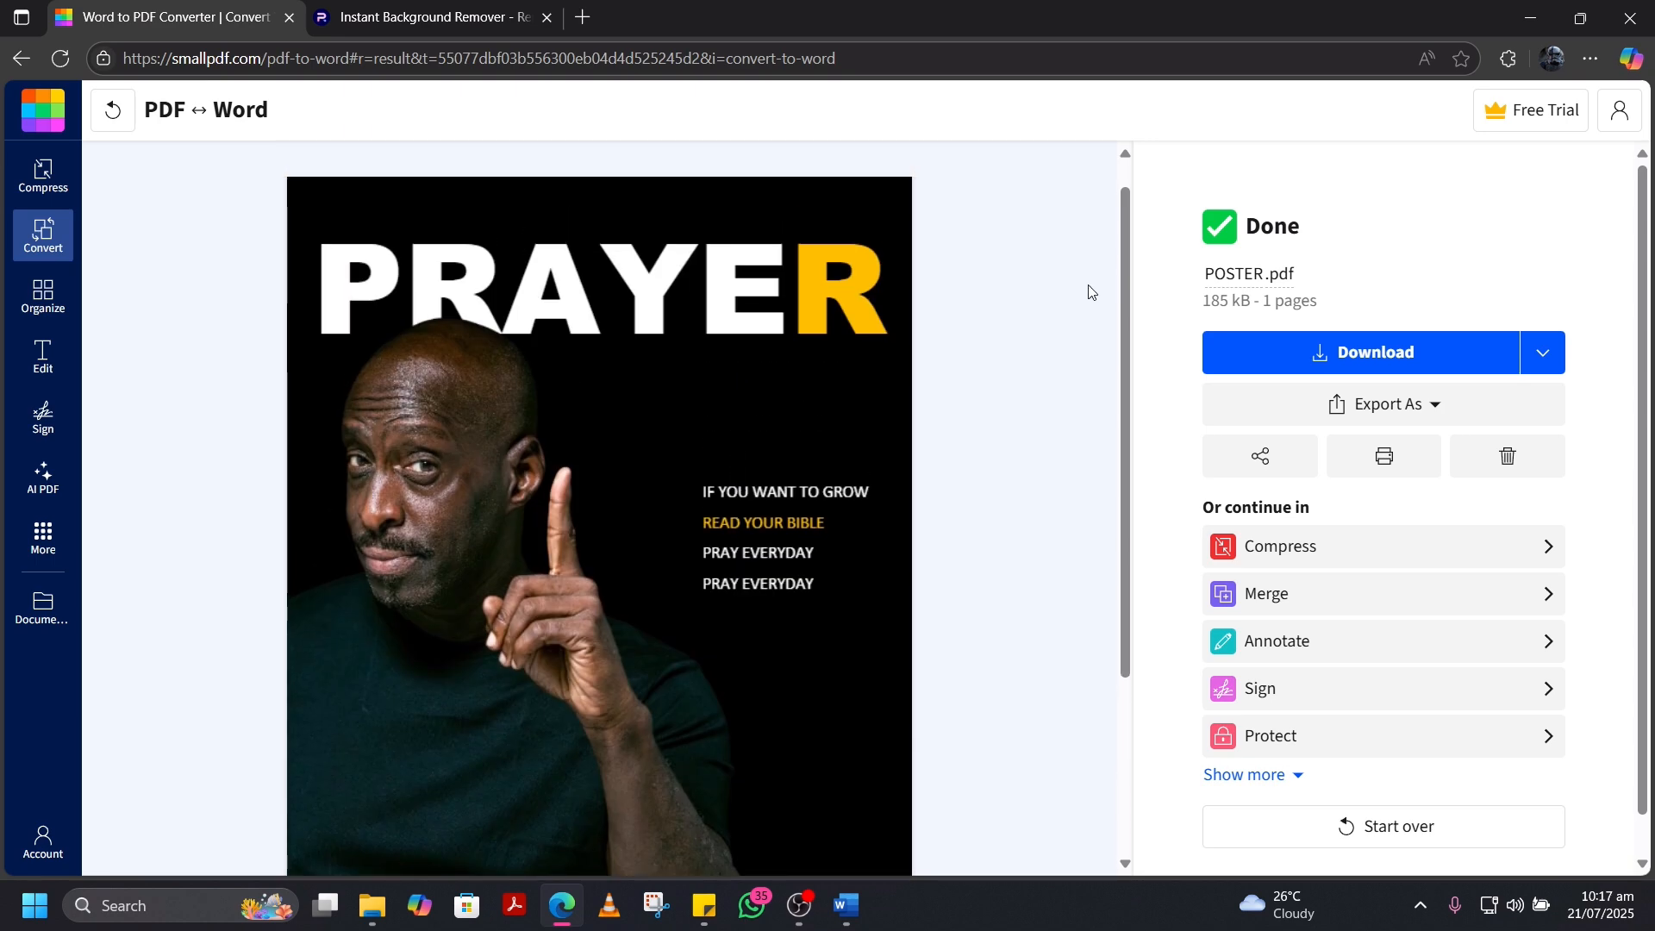
pyautogui.click(1426, 418)
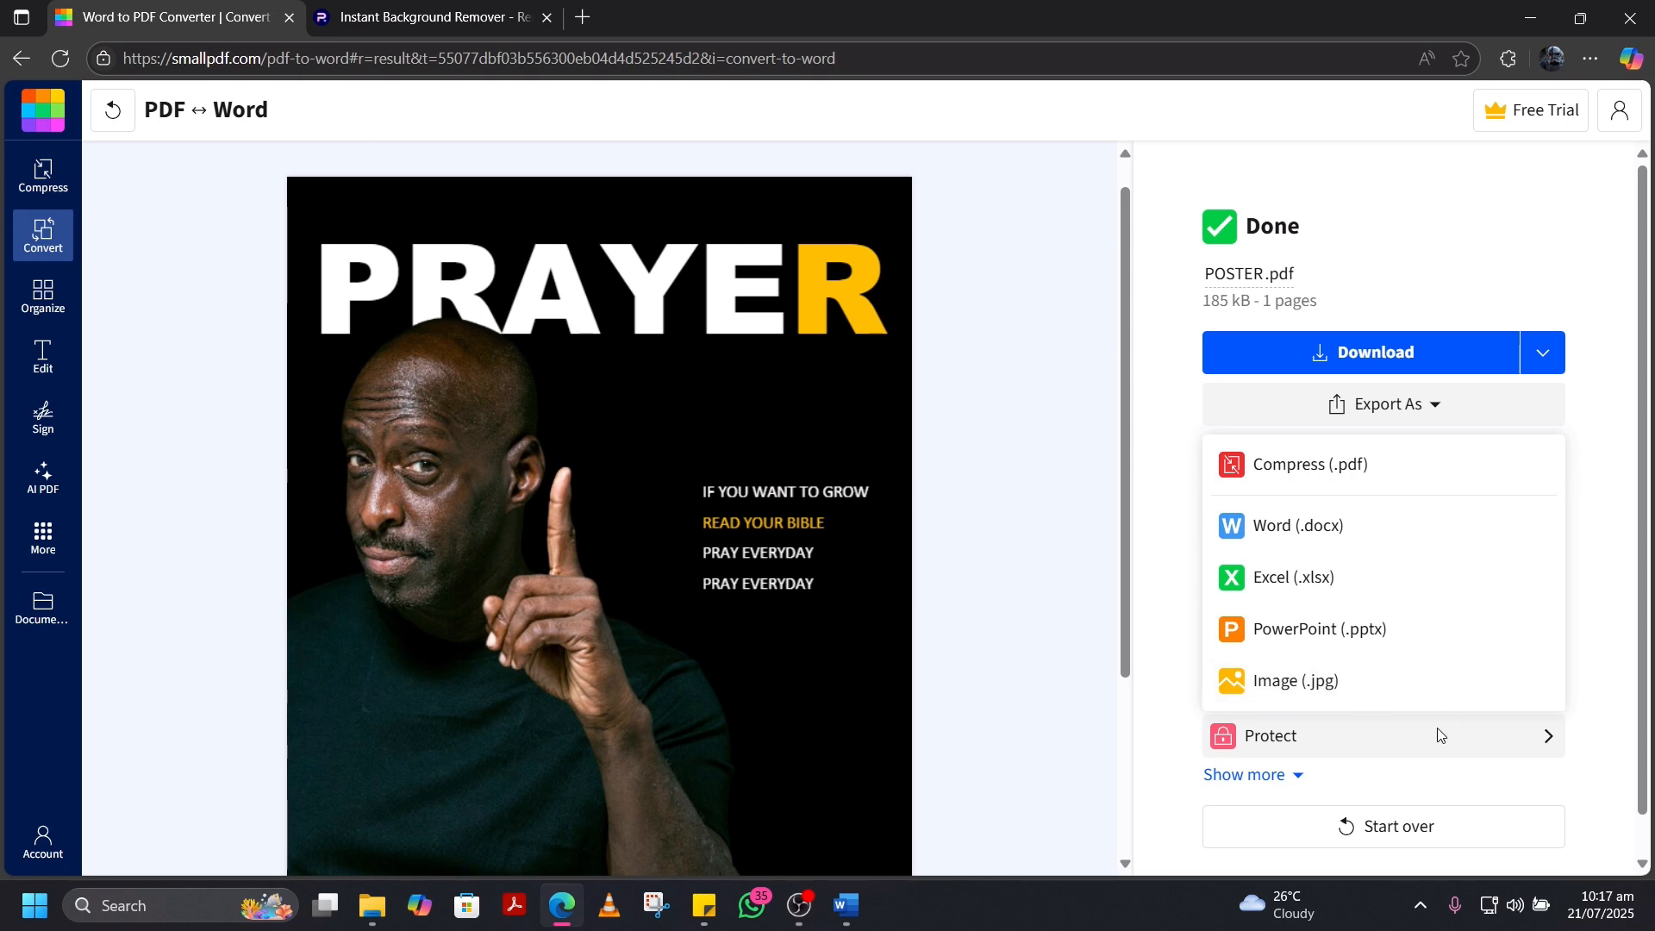
pyautogui.click(1410, 687)
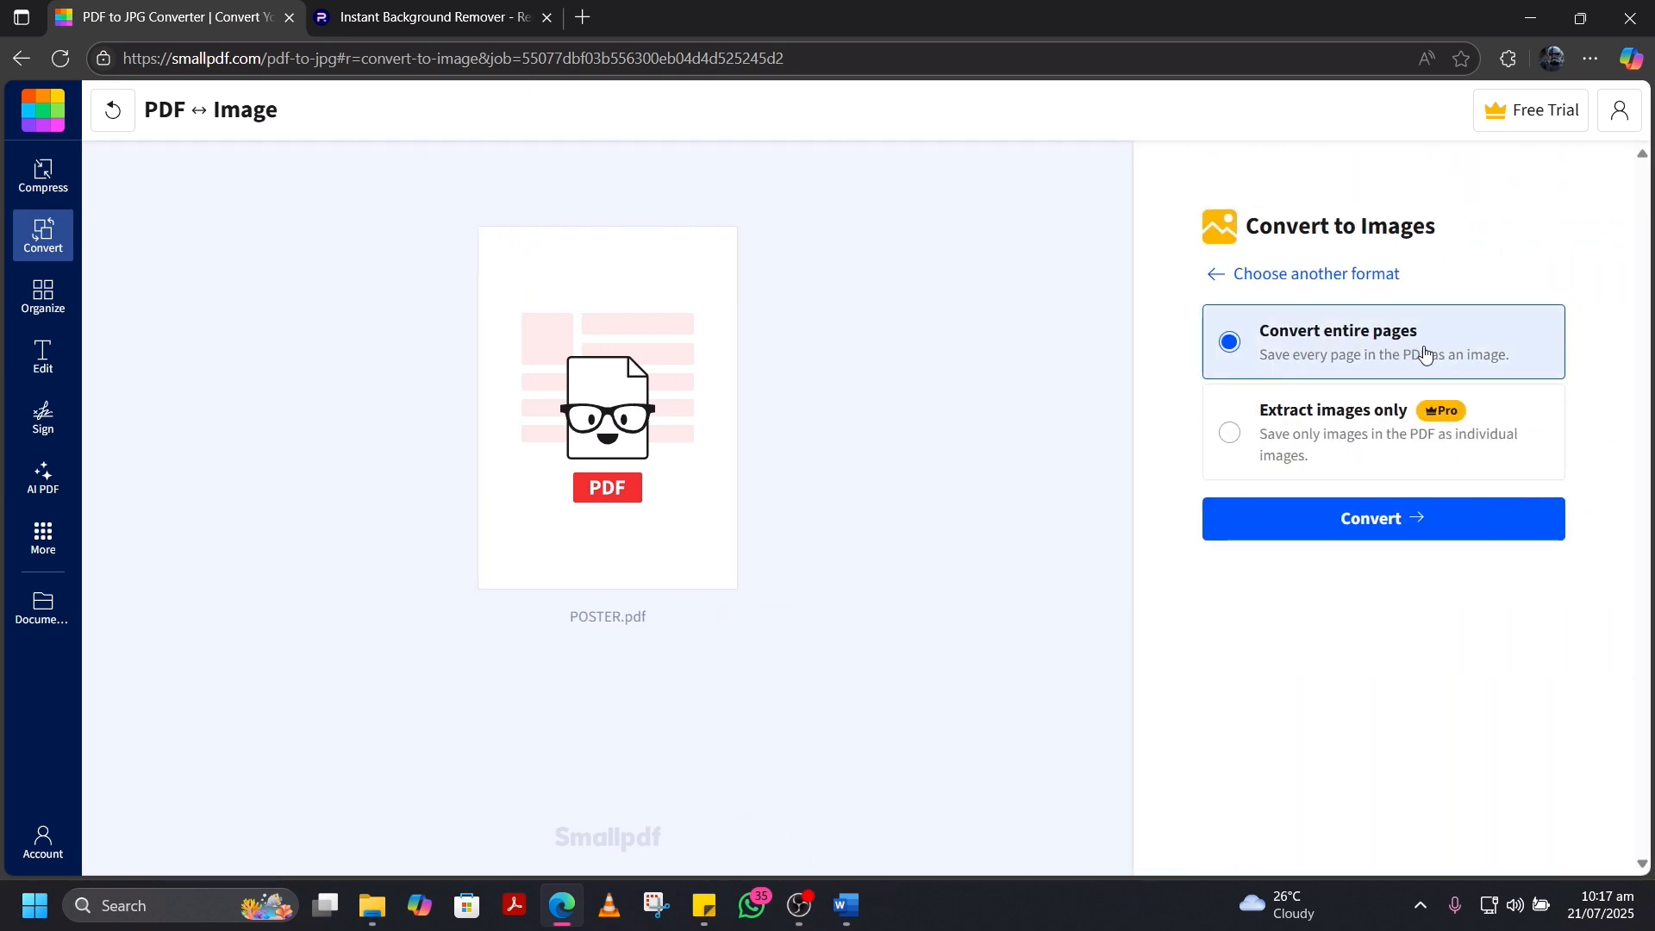
pyautogui.click(1386, 520)
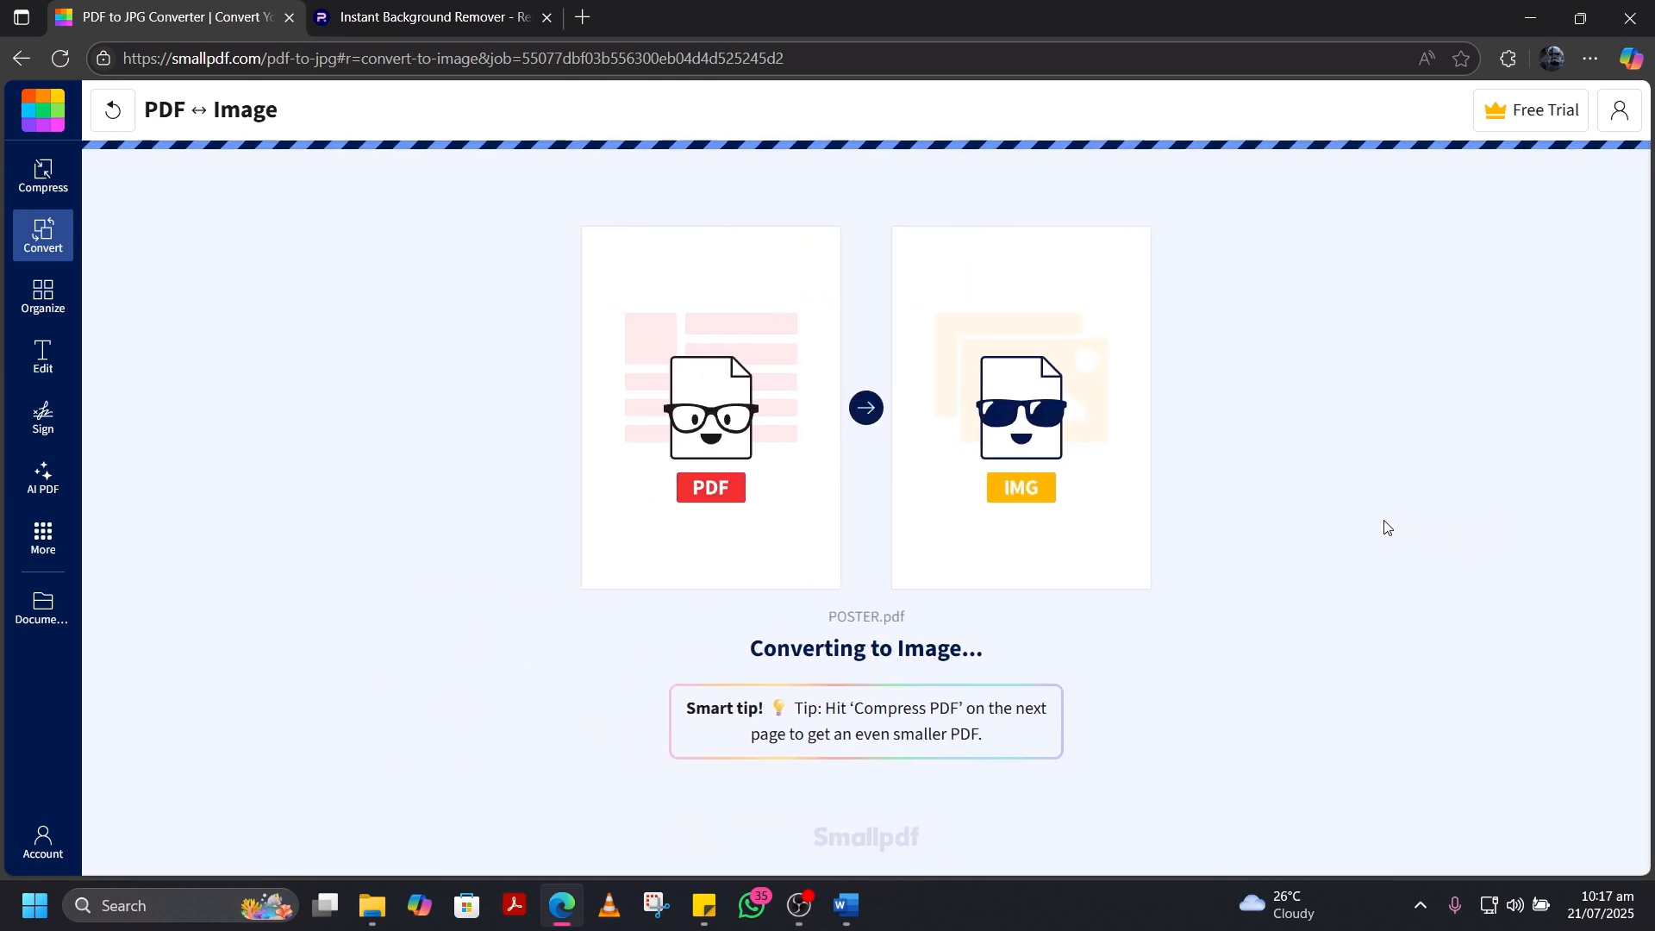